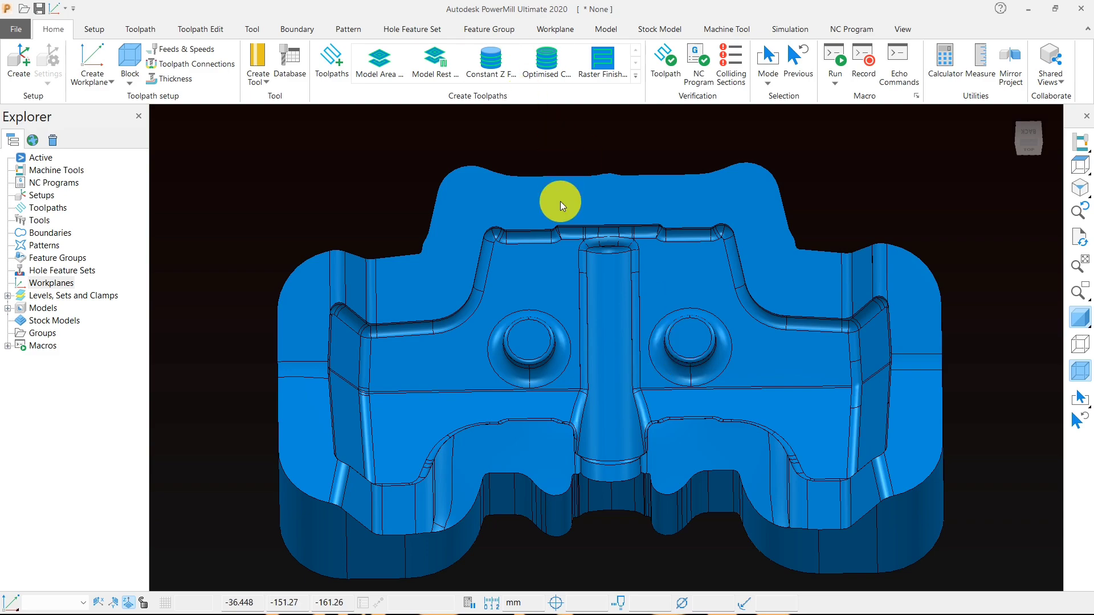
- Rotate the part 3 model 90 degrees about the X axis so its cavity side faces up, and accept the transform
middle_drag(596, 322, 617, 262)
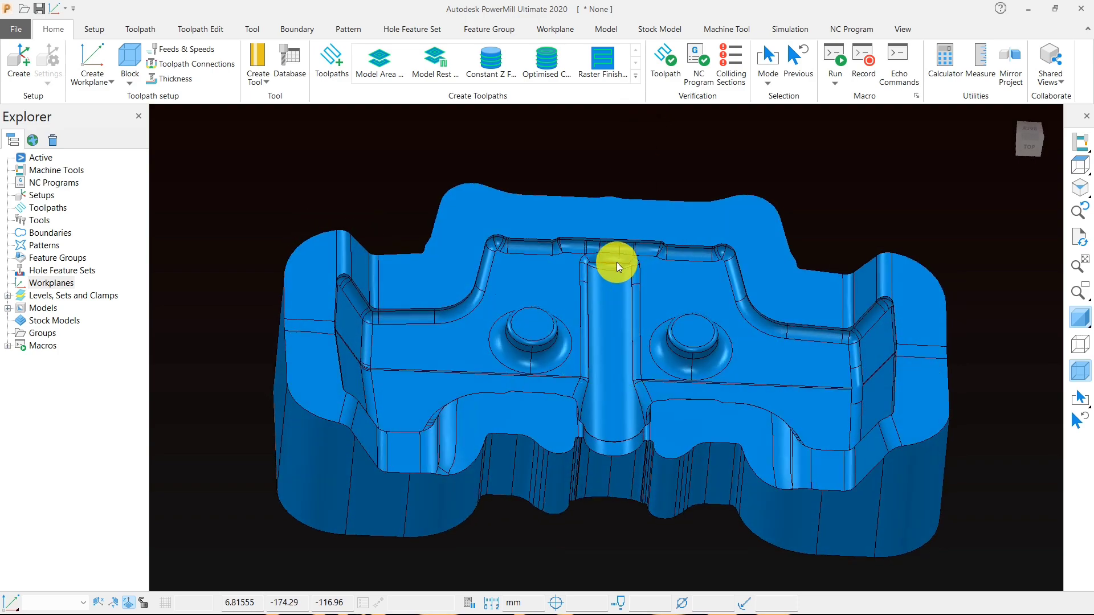
click(1077, 165)
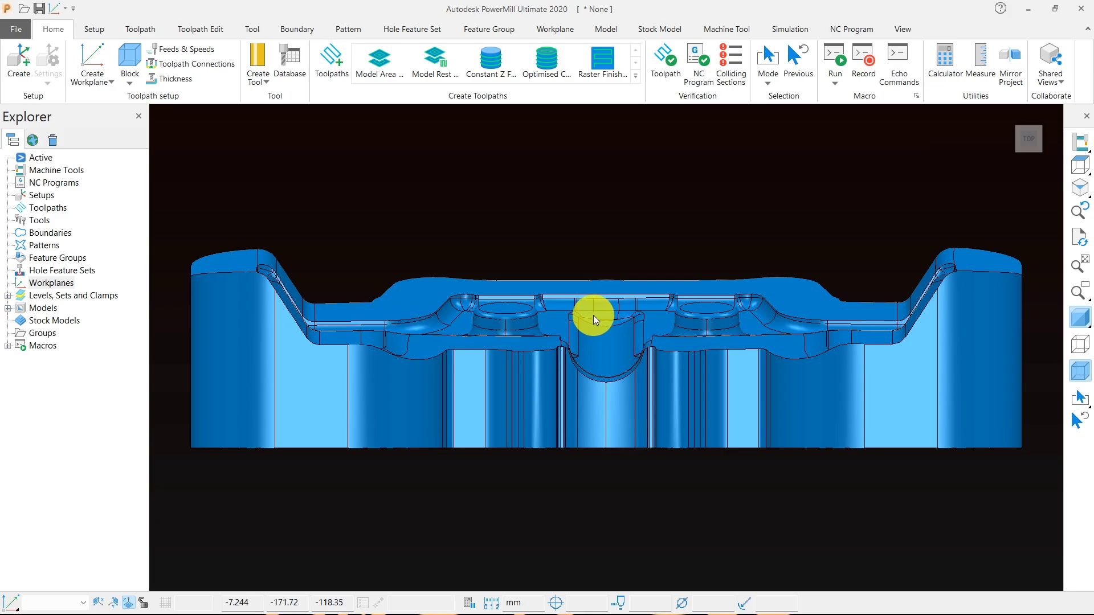
middle_drag(574, 324, 598, 410)
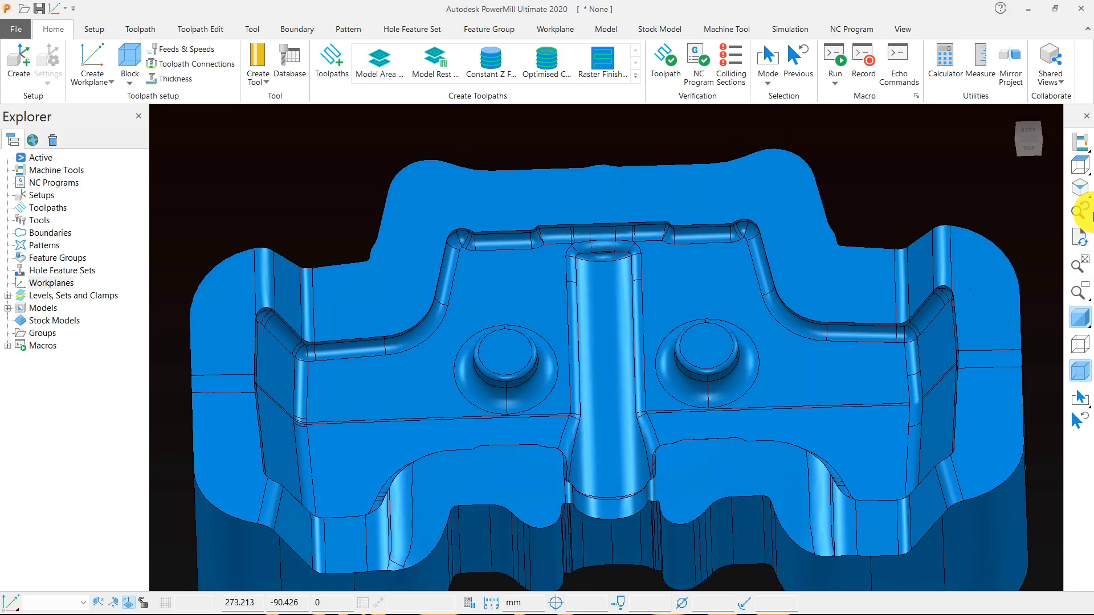
click(1087, 169)
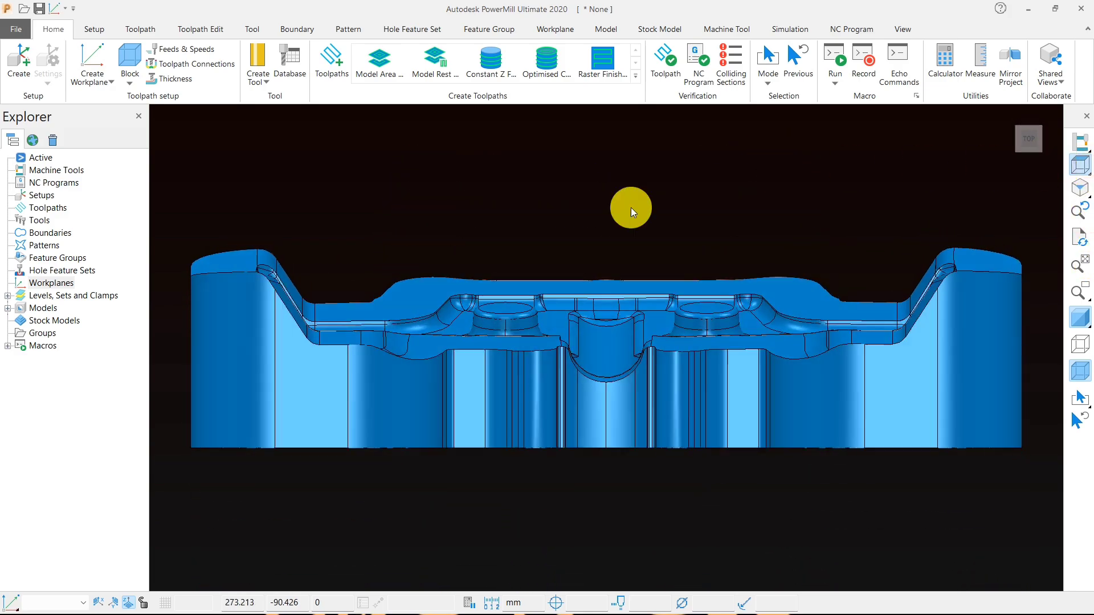
click(8, 308)
right_click(42, 320)
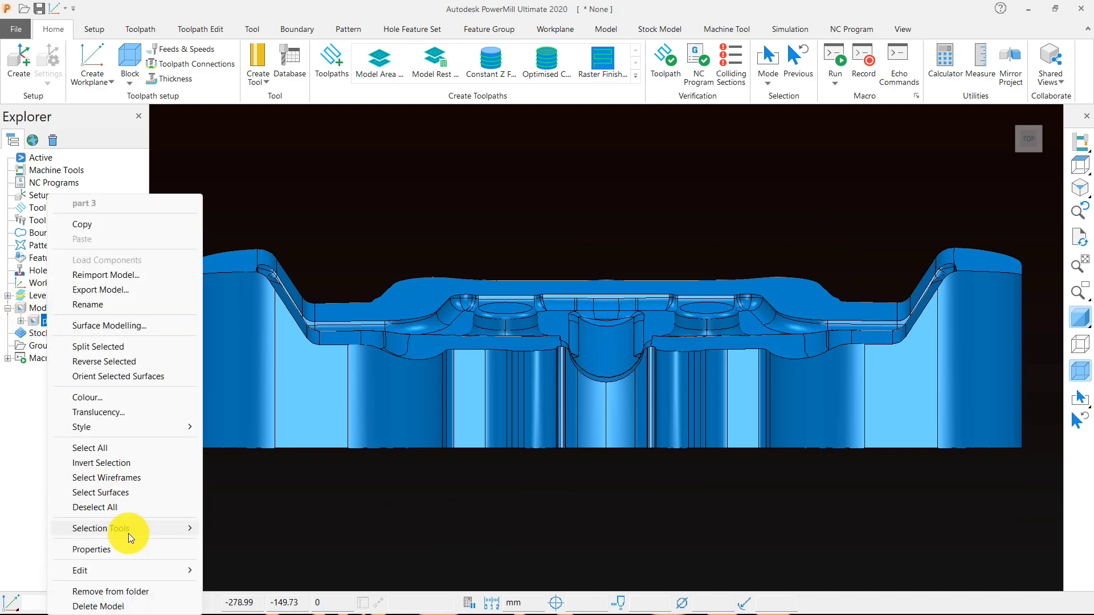
mouse_move(148, 564)
click(236, 519)
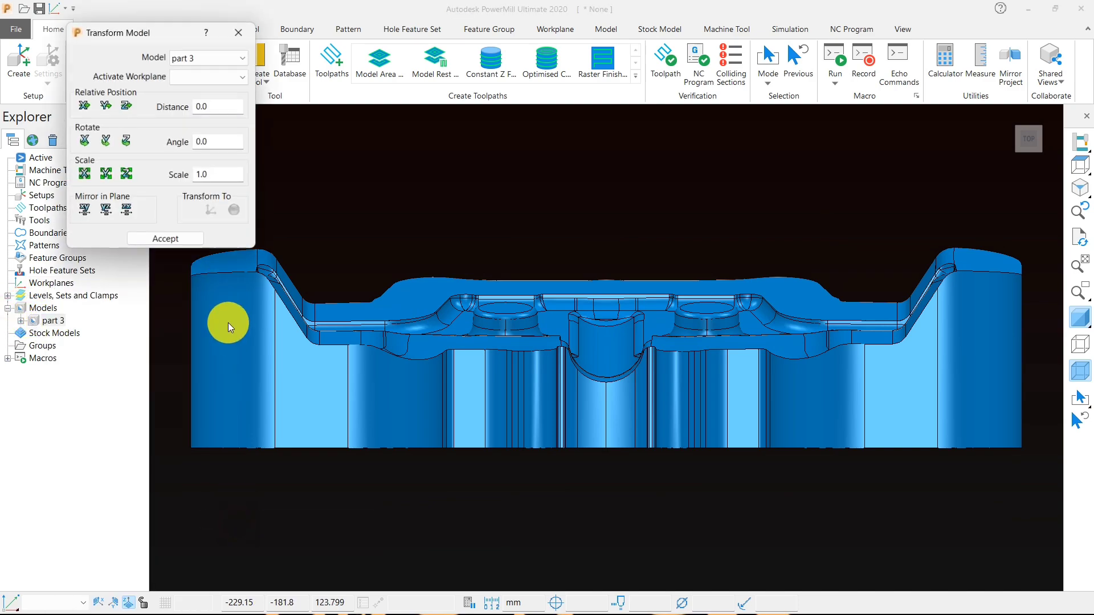
click(219, 141)
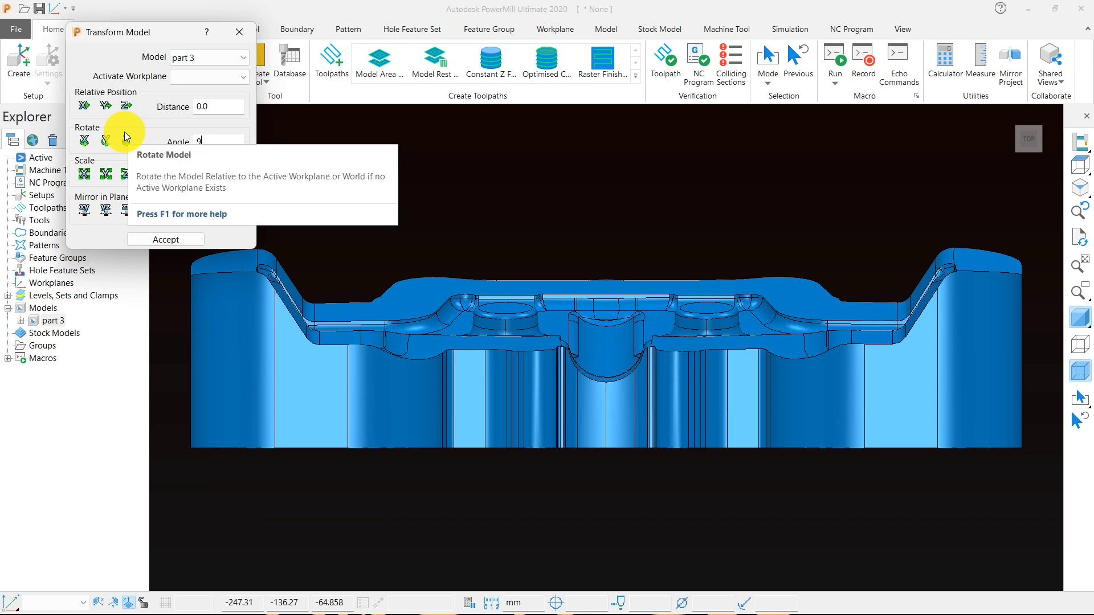
text(90)
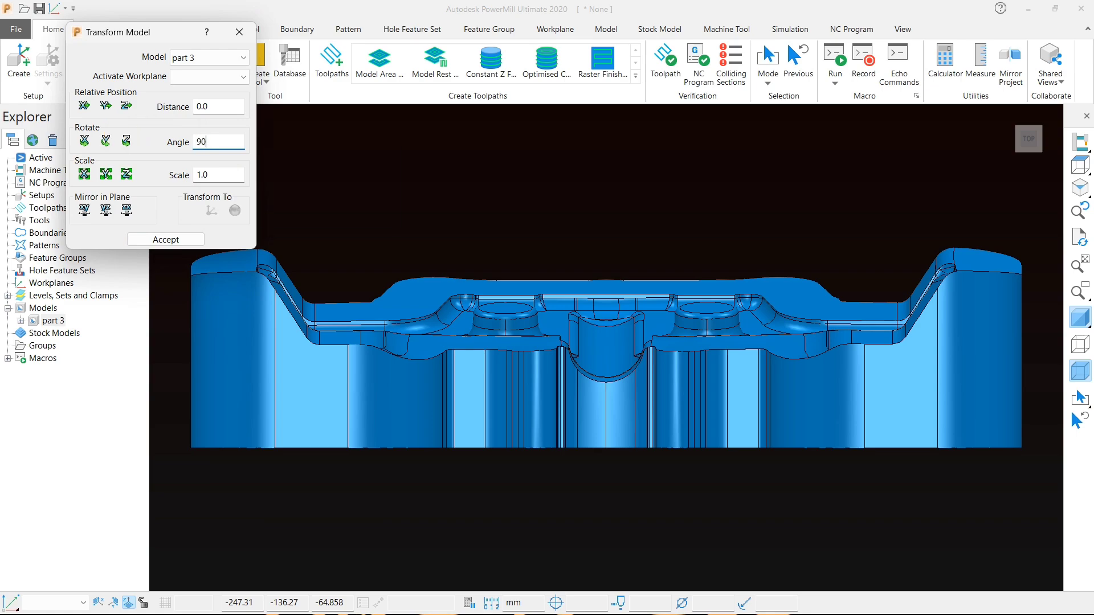
click(85, 141)
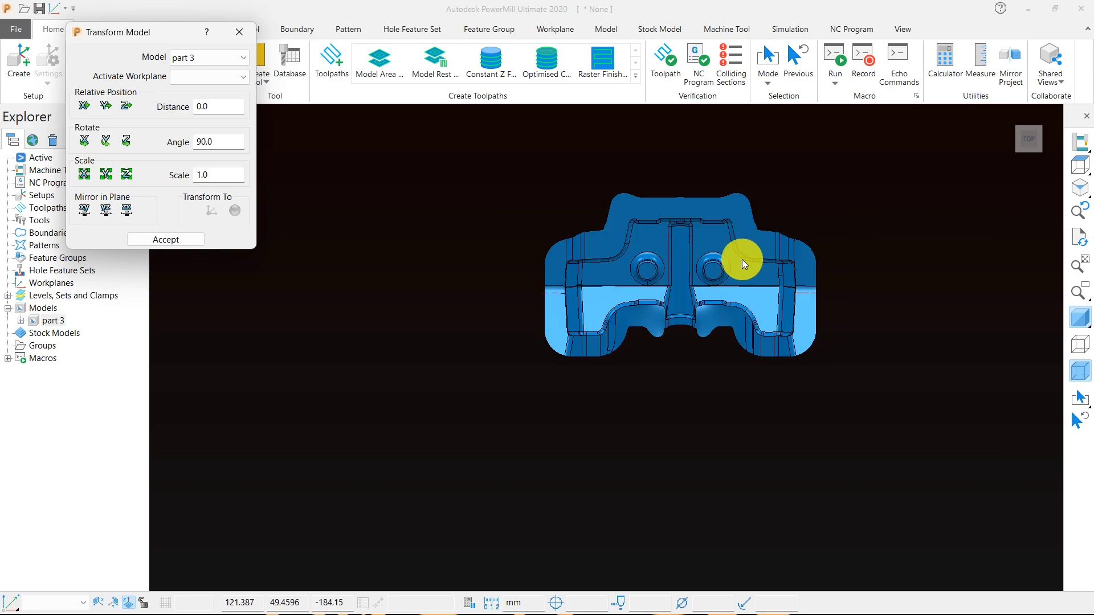
click(154, 239)
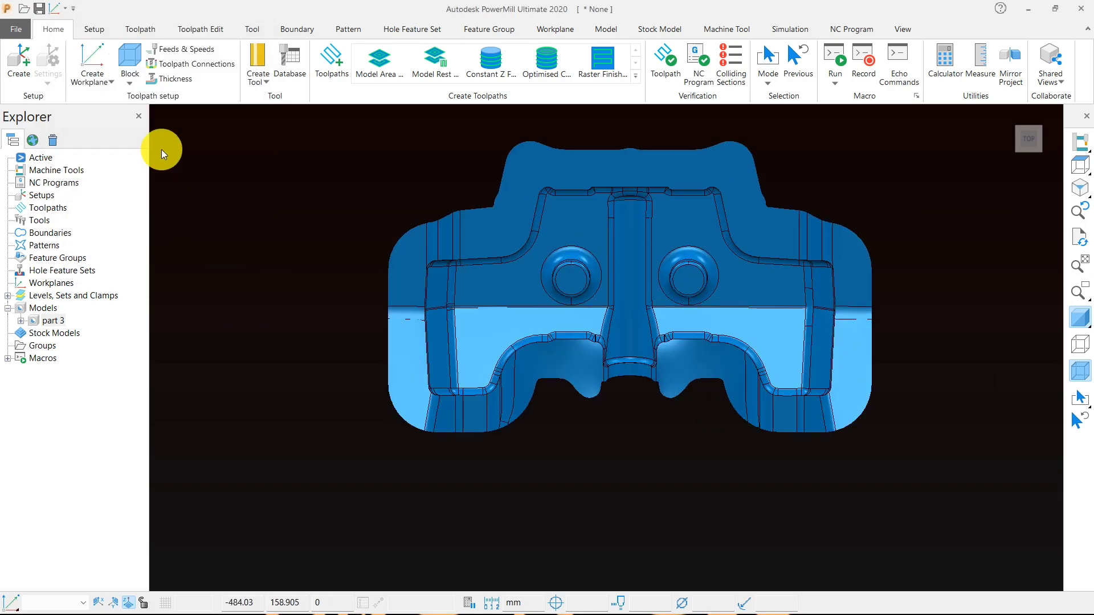
- Create a box block calculated from the model limits with 0.1 tolerance and 0.0 expansion
click(127, 52)
click(246, 371)
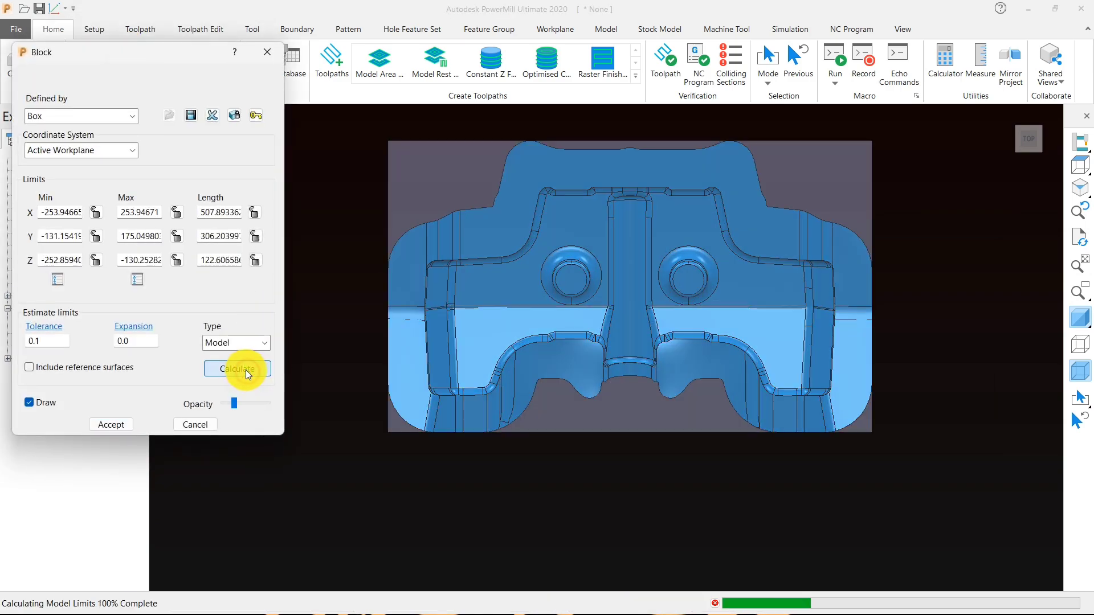
middle_drag(586, 457, 591, 384)
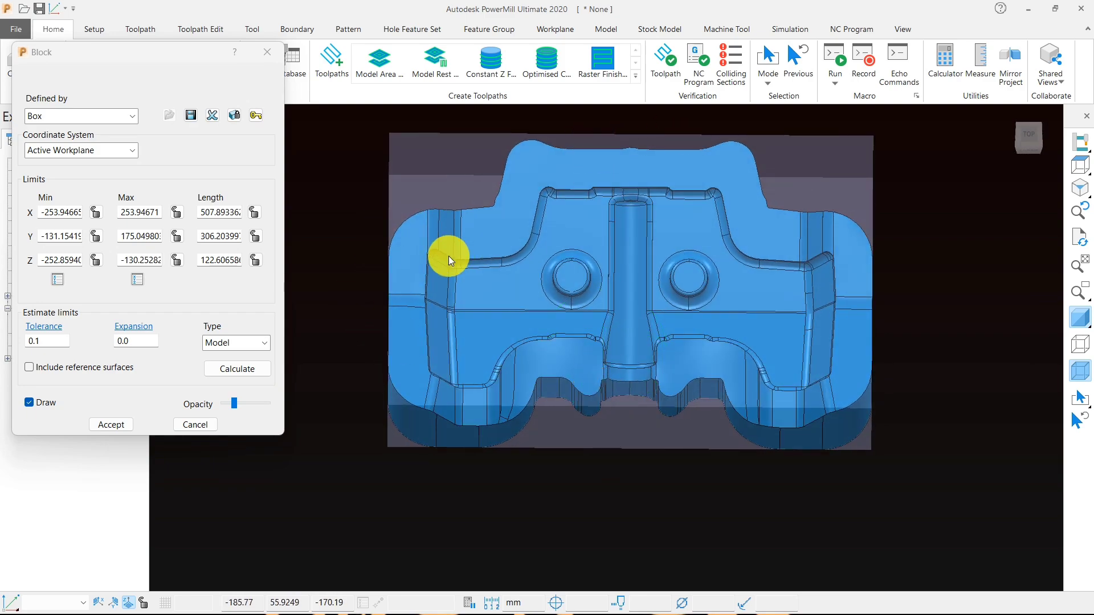
click(110, 424)
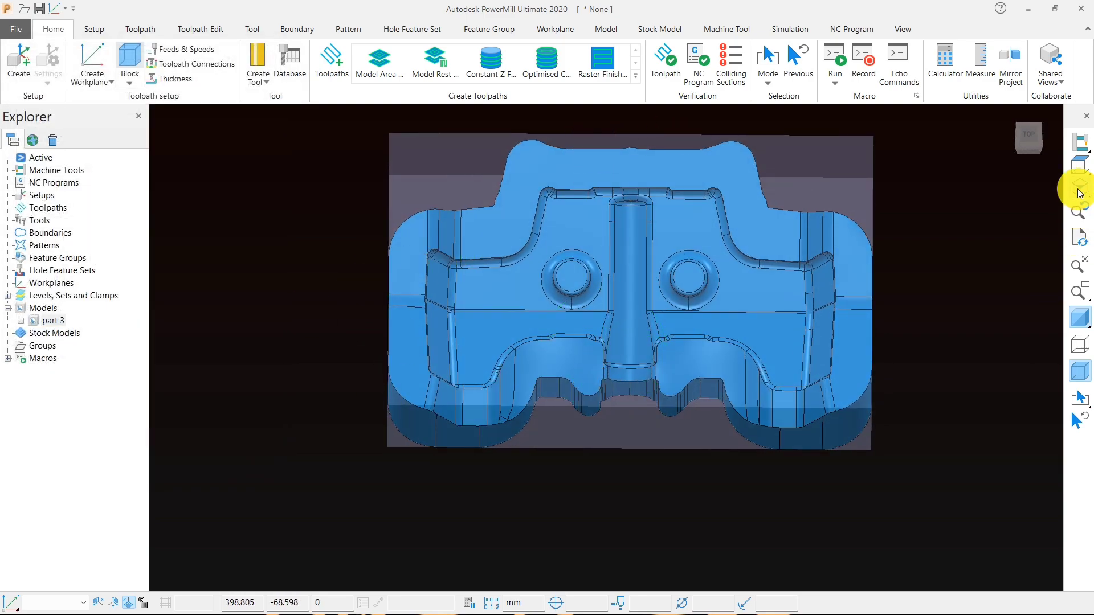
- Create a workplane positioned on the block at its top face centre and activate it
click(1079, 166)
scroll(706, 241, down, 3)
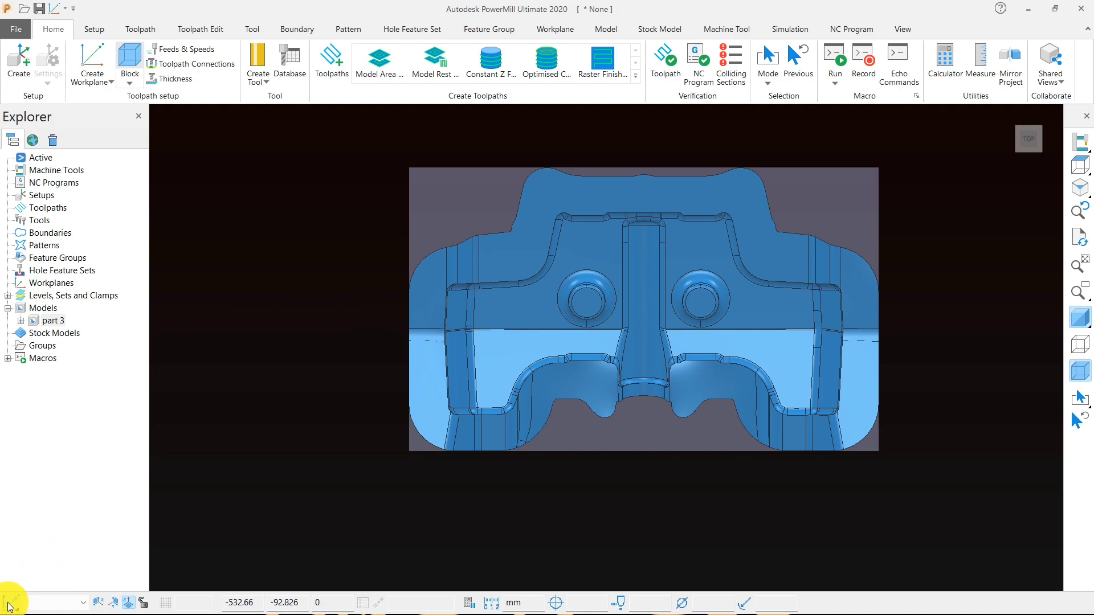
mouse_move(8, 608)
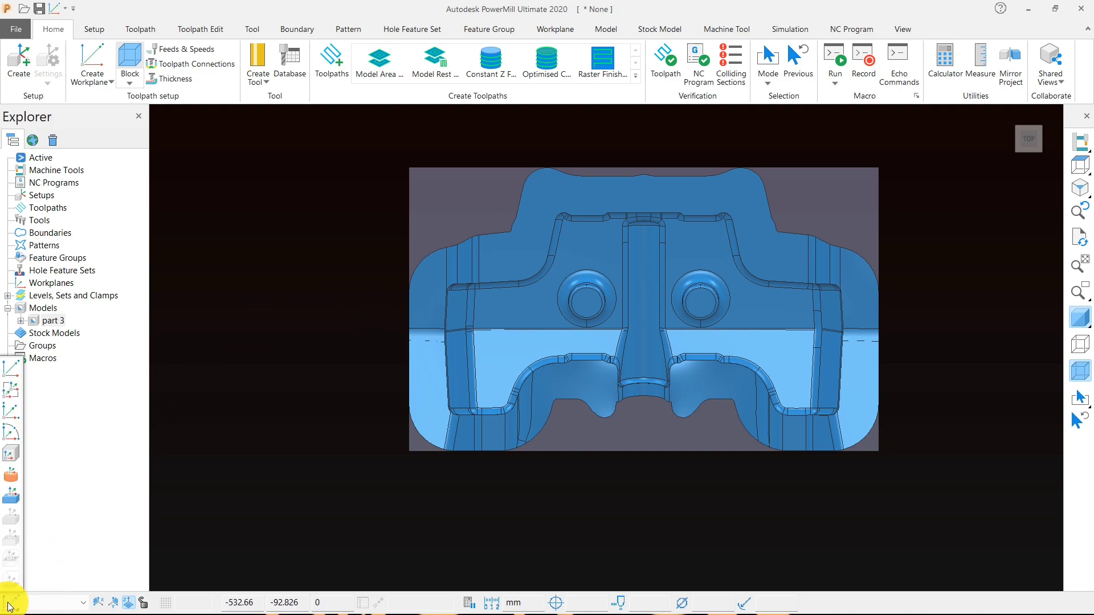
click(11, 499)
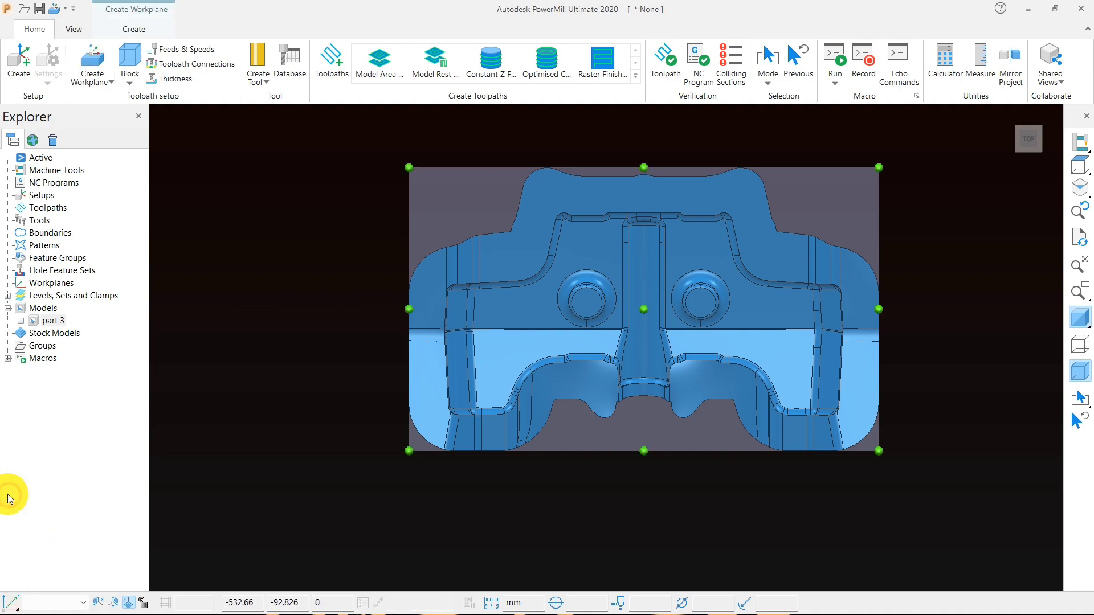
click(649, 311)
click(7, 284)
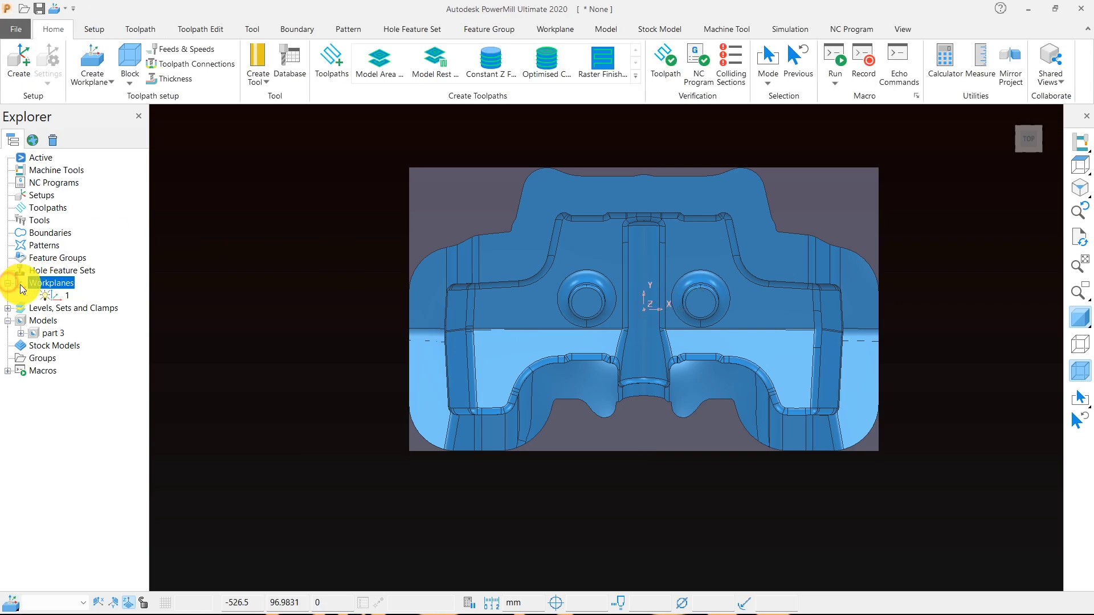
right_click(68, 295)
click(86, 368)
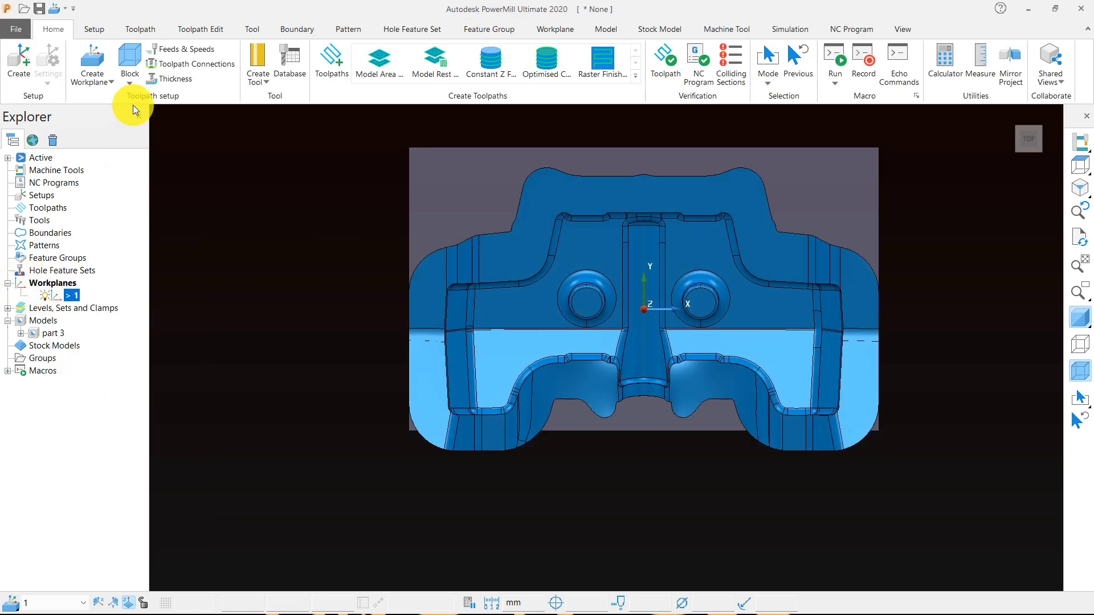
- Recalculate the box block from the model relative to the active workplane and accept it
click(130, 83)
click(150, 105)
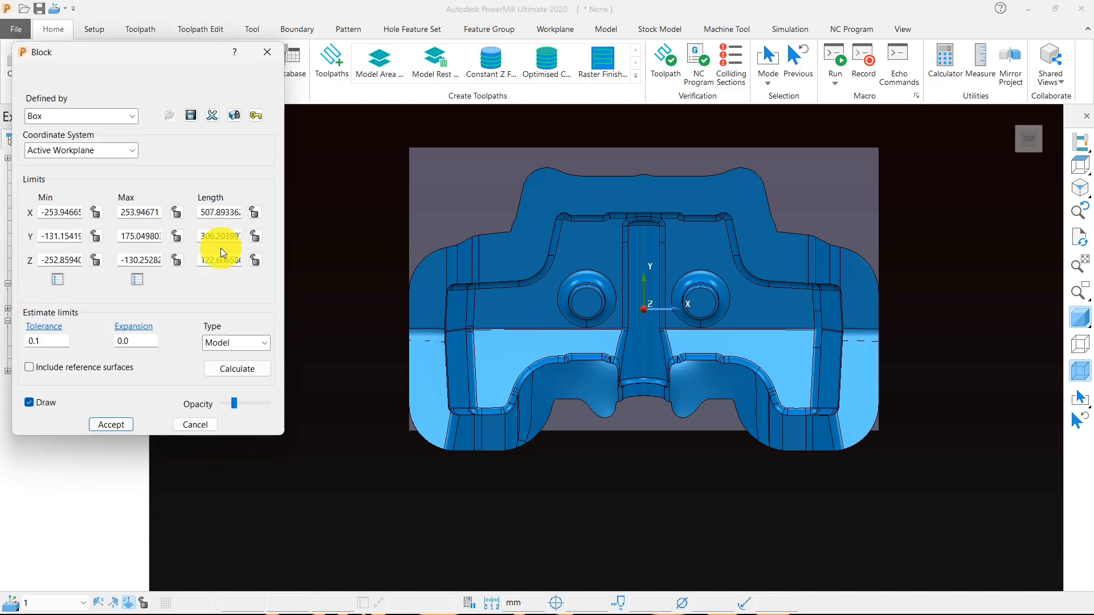
click(218, 369)
click(113, 424)
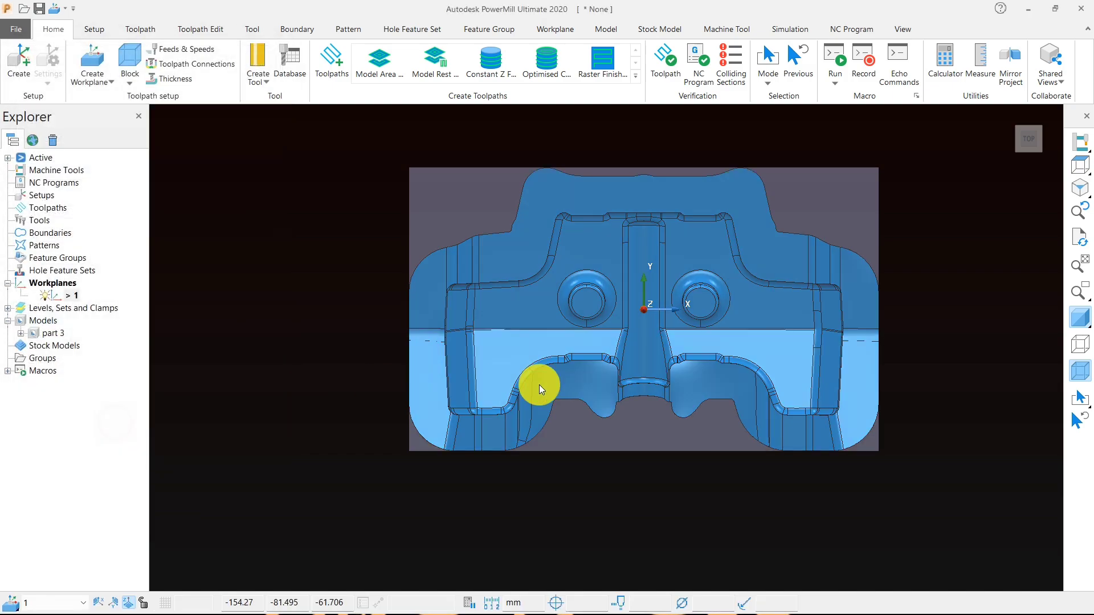
- Reopen the block settings and turn off the model's shading so only the block is displayed
middle_drag(593, 310, 576, 163)
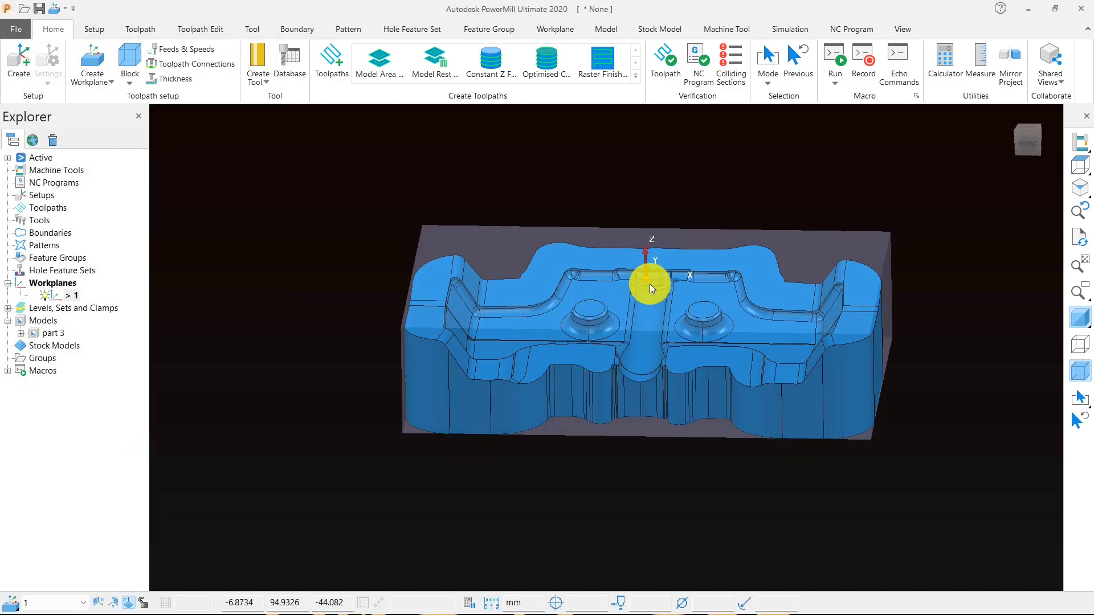
scroll(650, 284, up, 2)
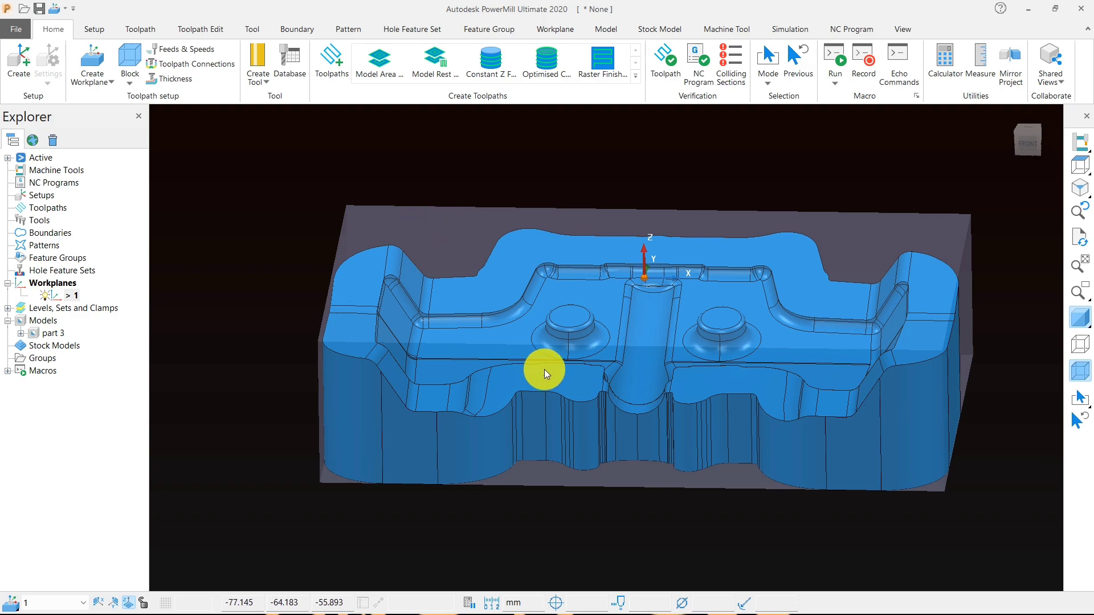
middle_drag(590, 391, 622, 466)
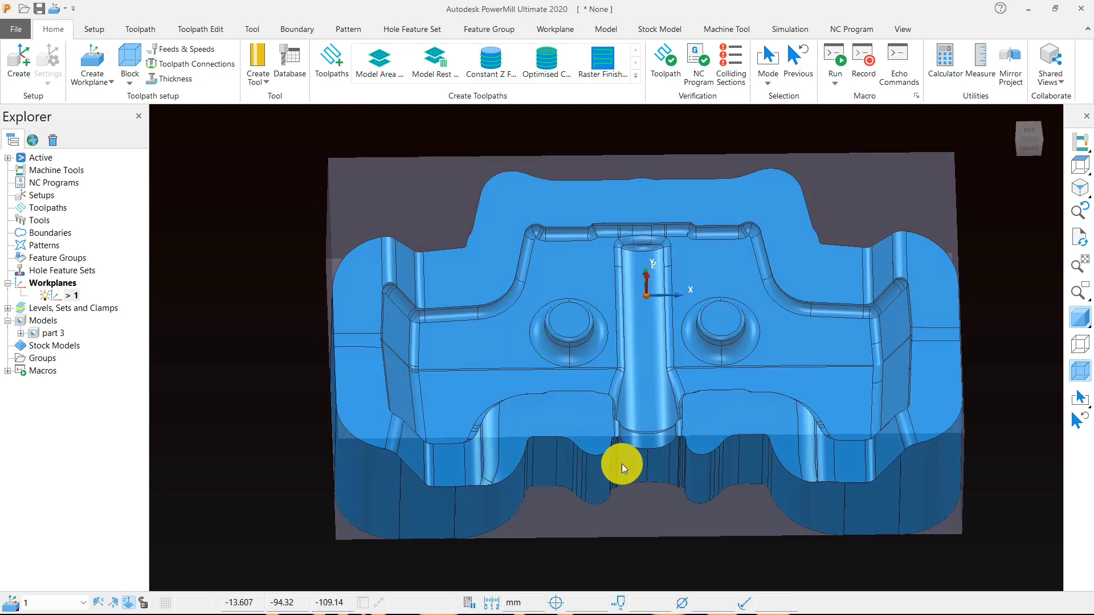
click(132, 58)
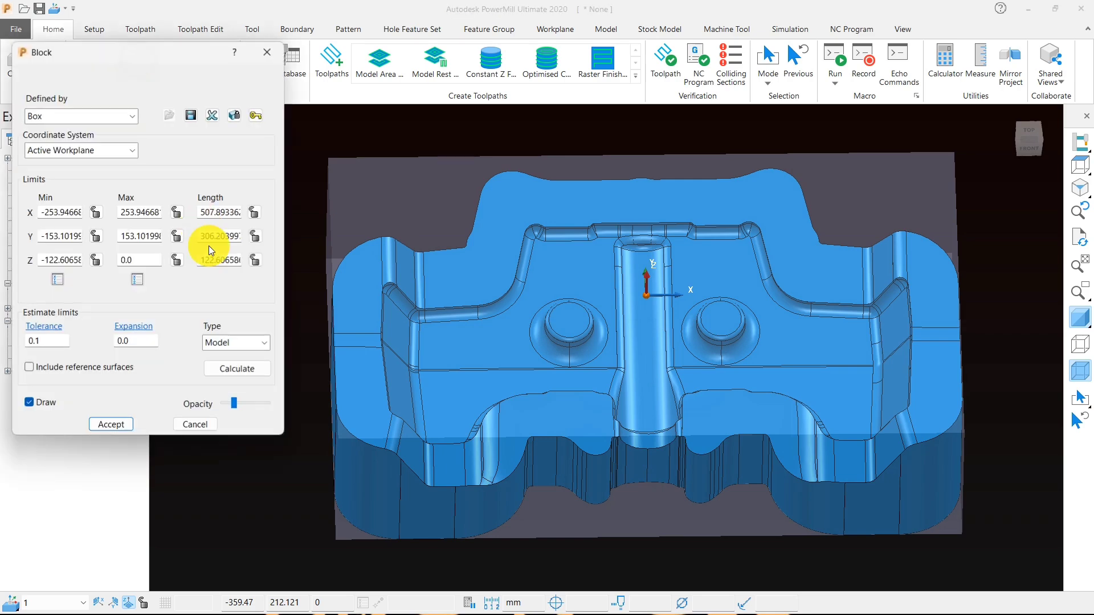
click(1080, 317)
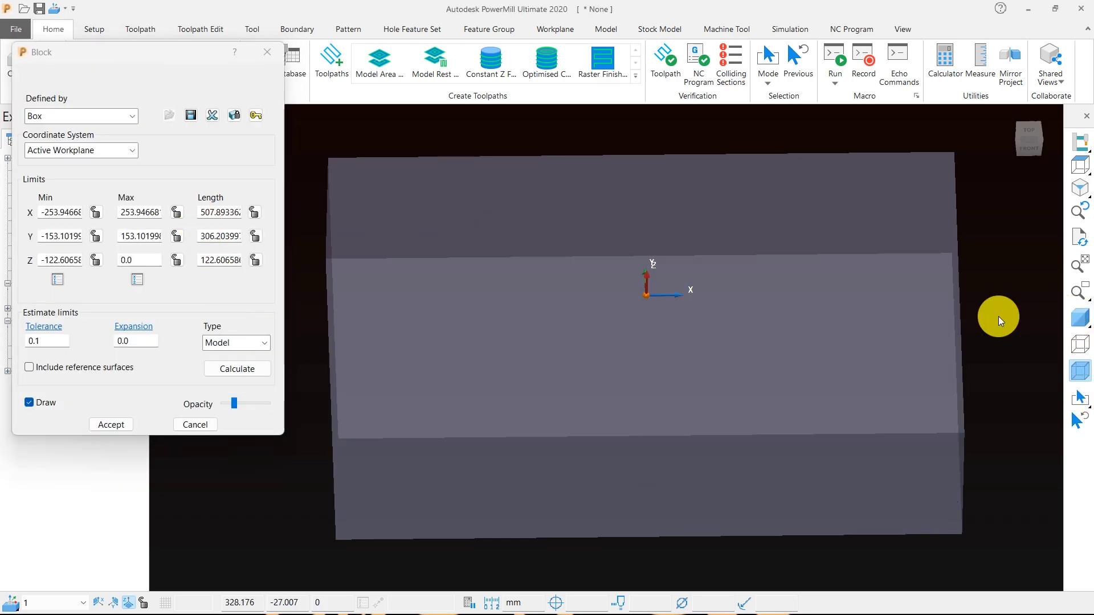
middle_drag(585, 395, 572, 438)
scroll(572, 437, down, 2)
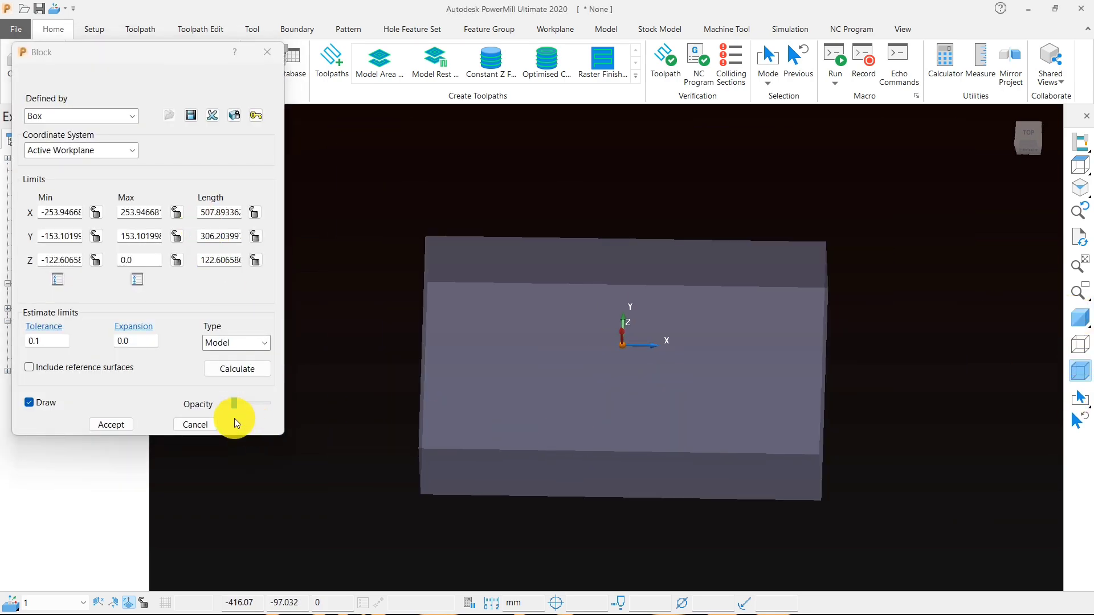
- Preview the block as a solid at maximum opacity and lower it back to mostly transparent
drag(234, 404, 277, 409)
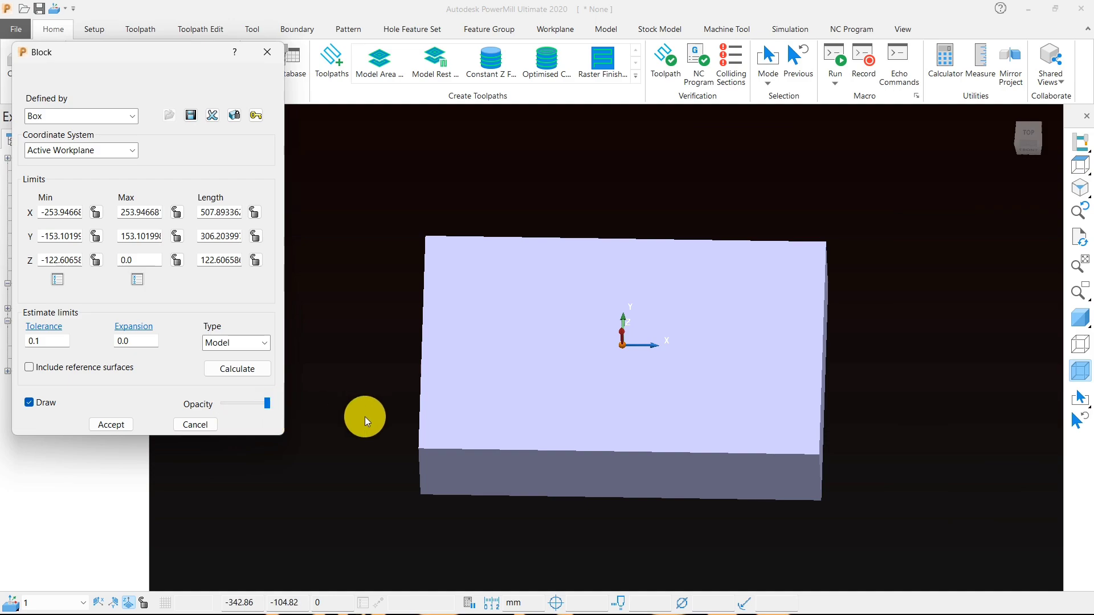
middle_drag(365, 416, 535, 407)
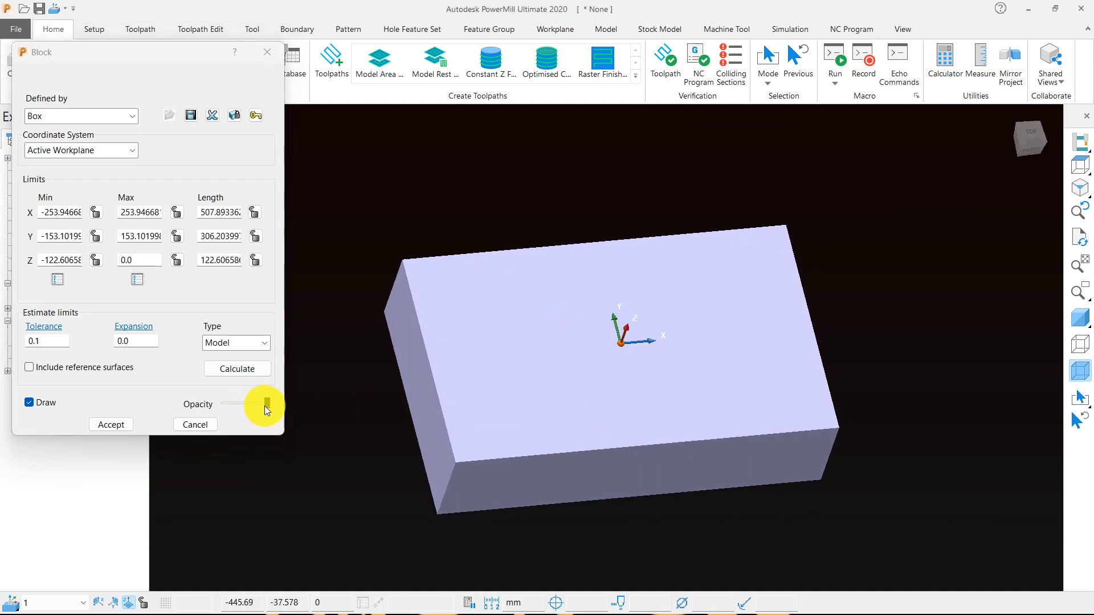
drag(265, 405, 234, 395)
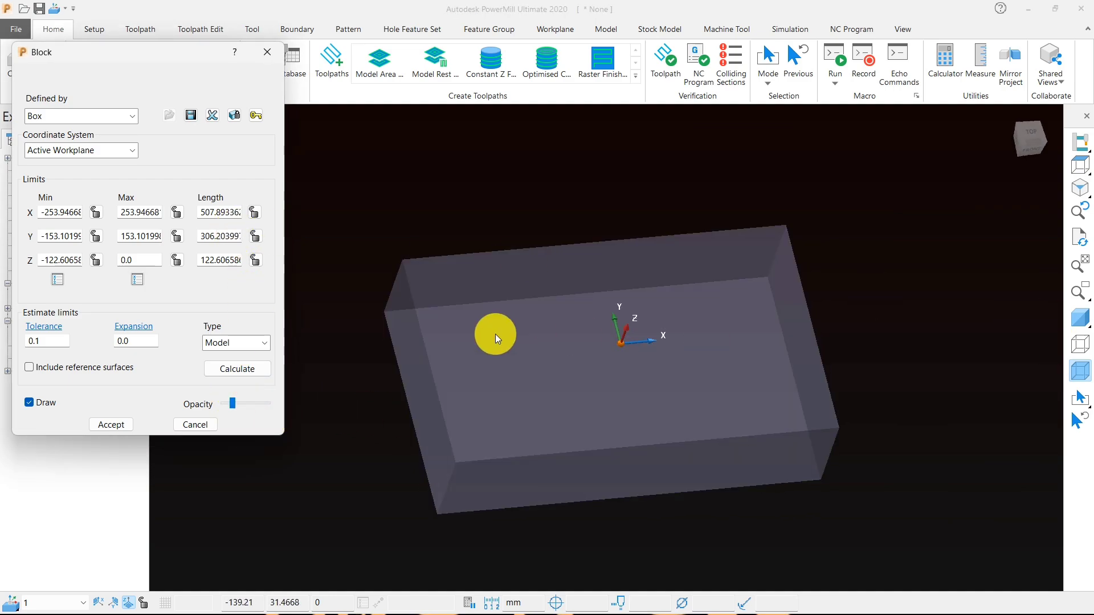
- Turn the model's shading back on and lock the block's Z minimum and maximum limits
click(255, 368)
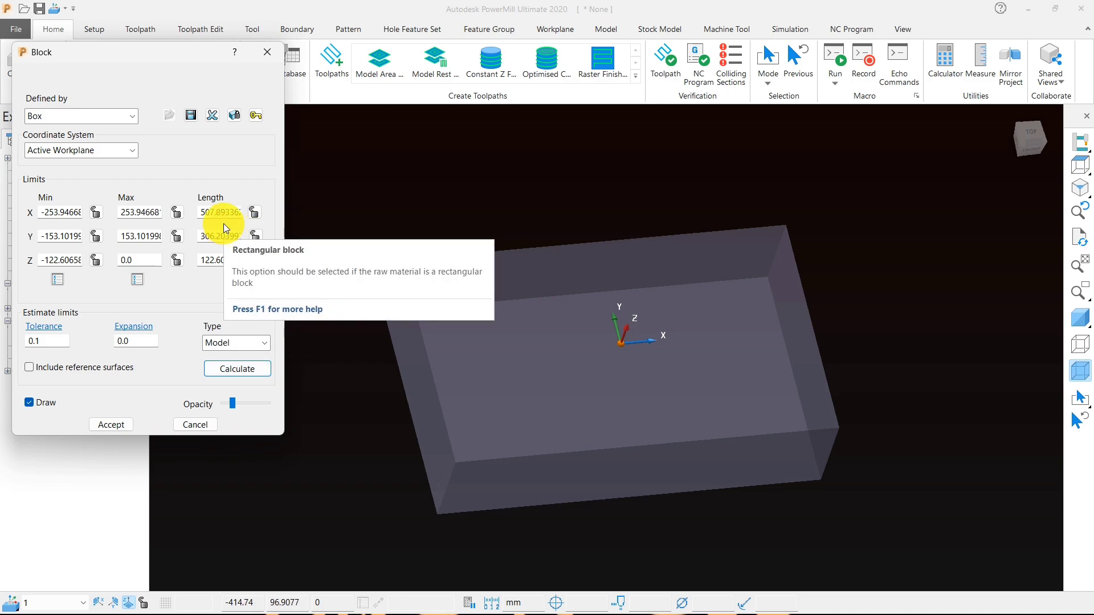
click(1081, 317)
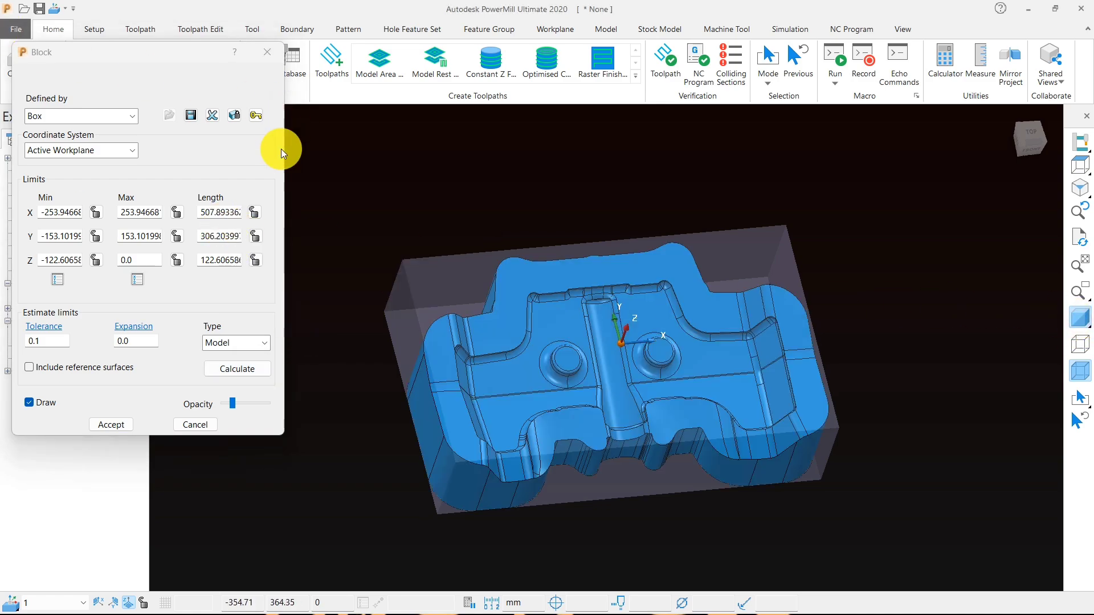
click(96, 260)
click(177, 261)
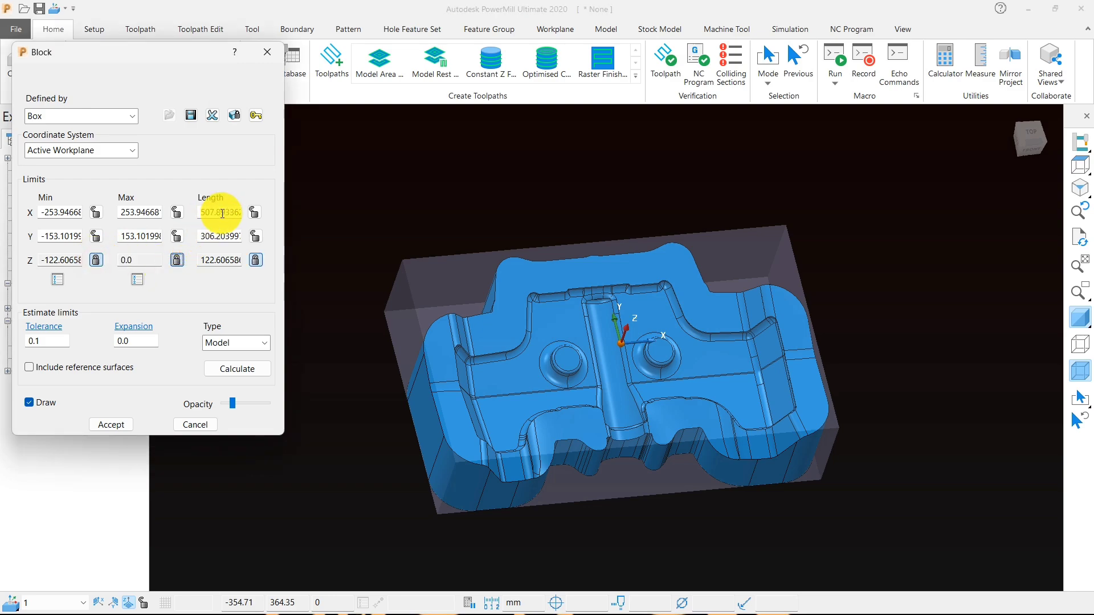
- Recalculate the block with the Z limits locked and an expansion of 0.0
drag(225, 212, 241, 212)
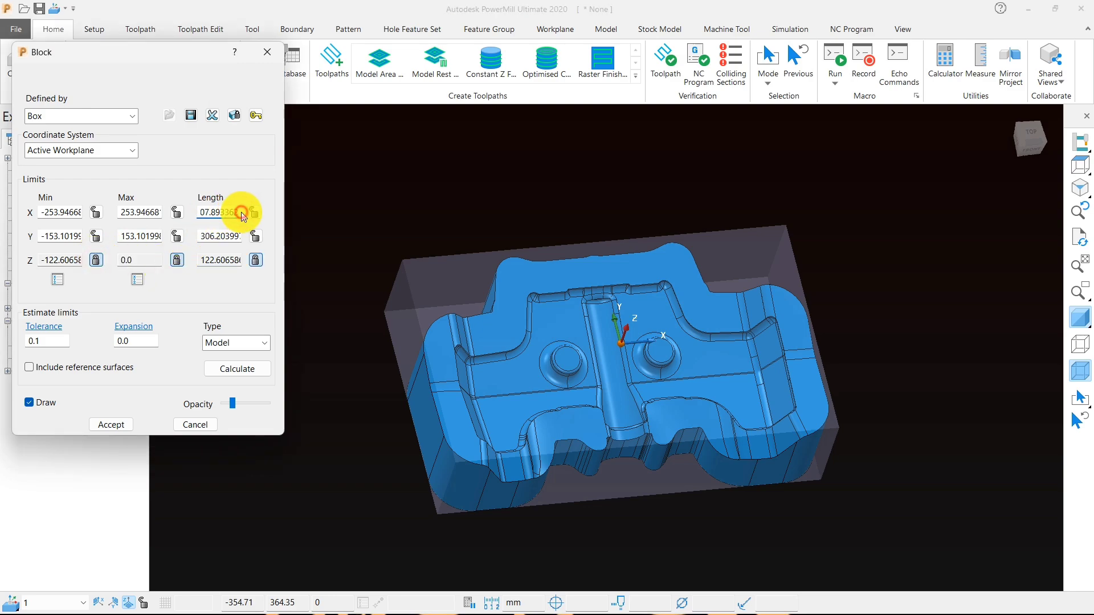
click(143, 338)
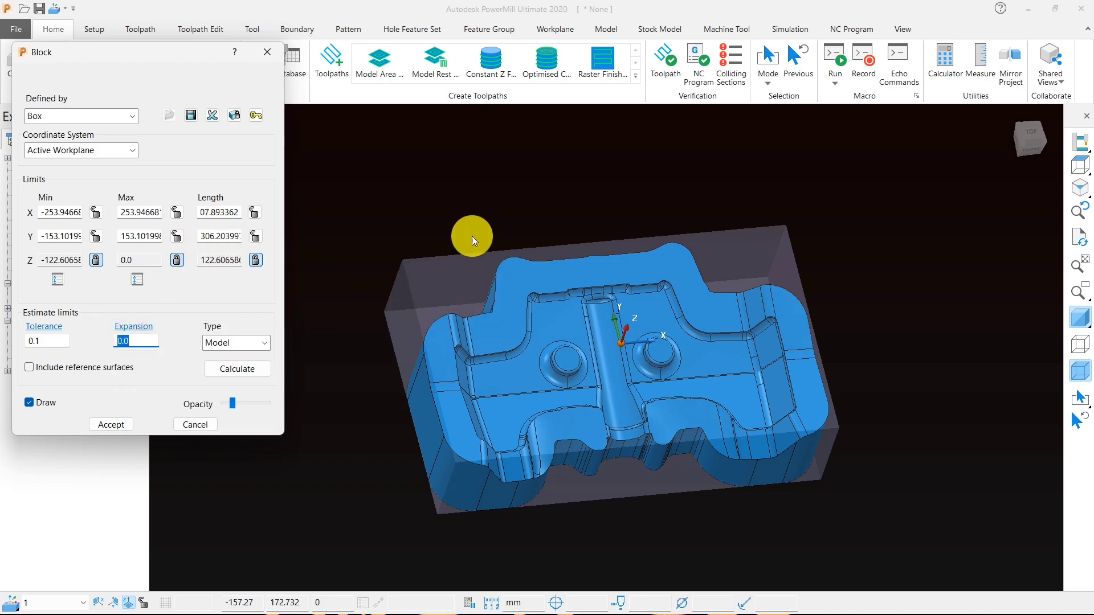
click(254, 370)
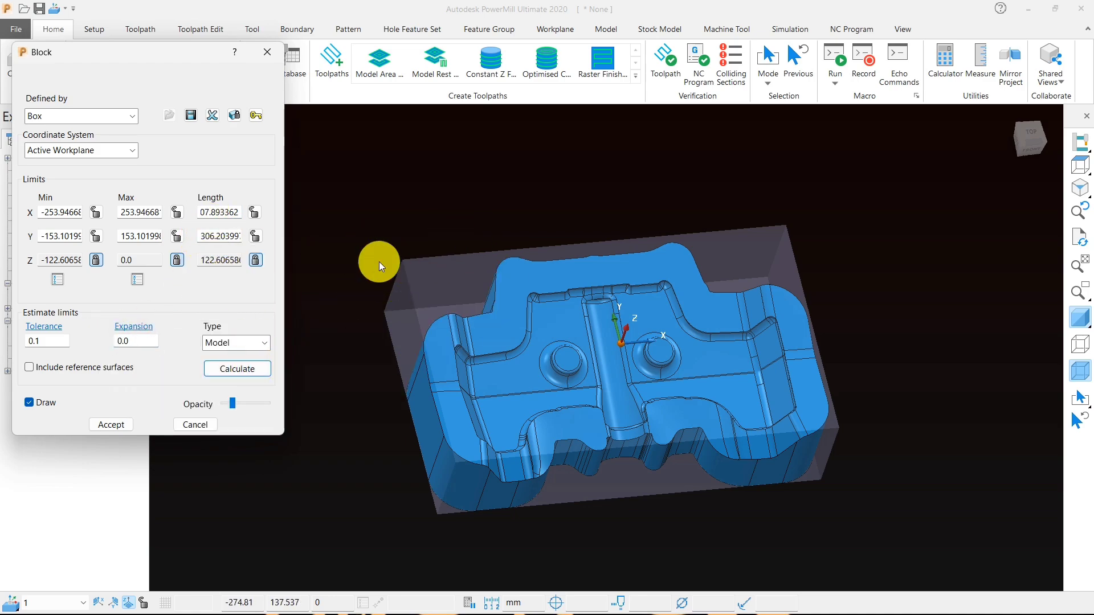
- Set the block's X length to 520 mm and lock it
double_click(219, 213)
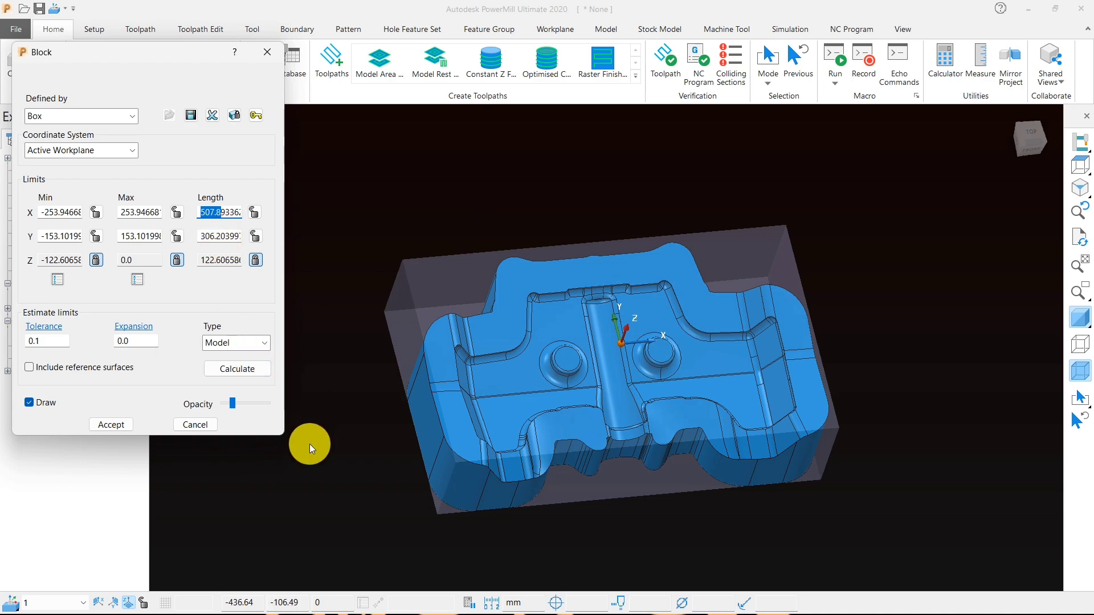
double_click(229, 212)
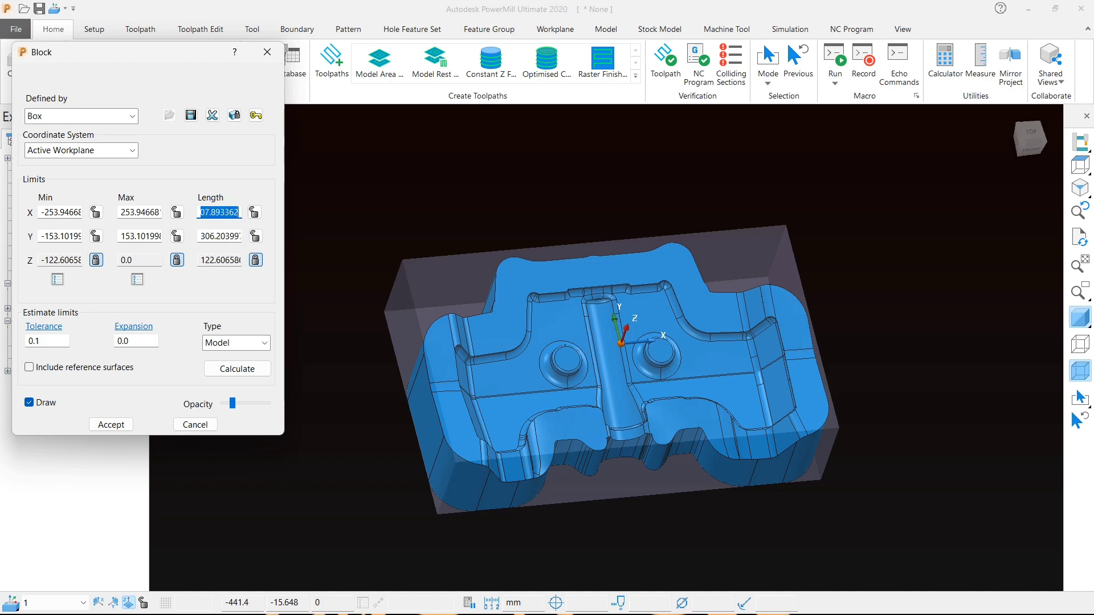
click(255, 212)
middle_drag(548, 410, 405, 350)
scroll(405, 350, up, 3)
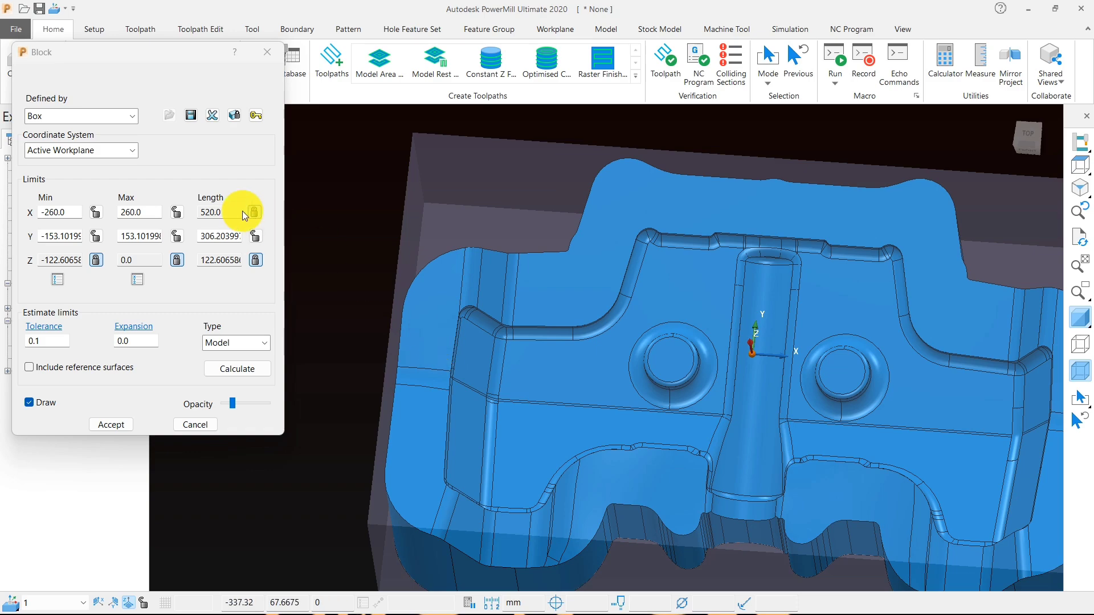
- Set the block's Y length to 320 mm and lock that dimension
double_click(218, 234)
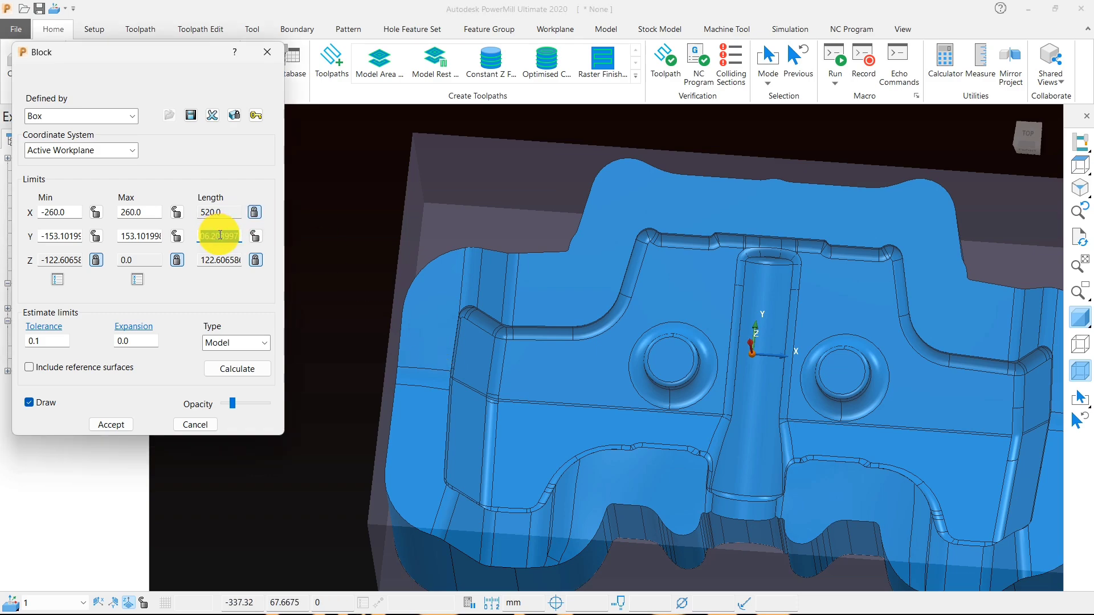
text(320)
click(255, 236)
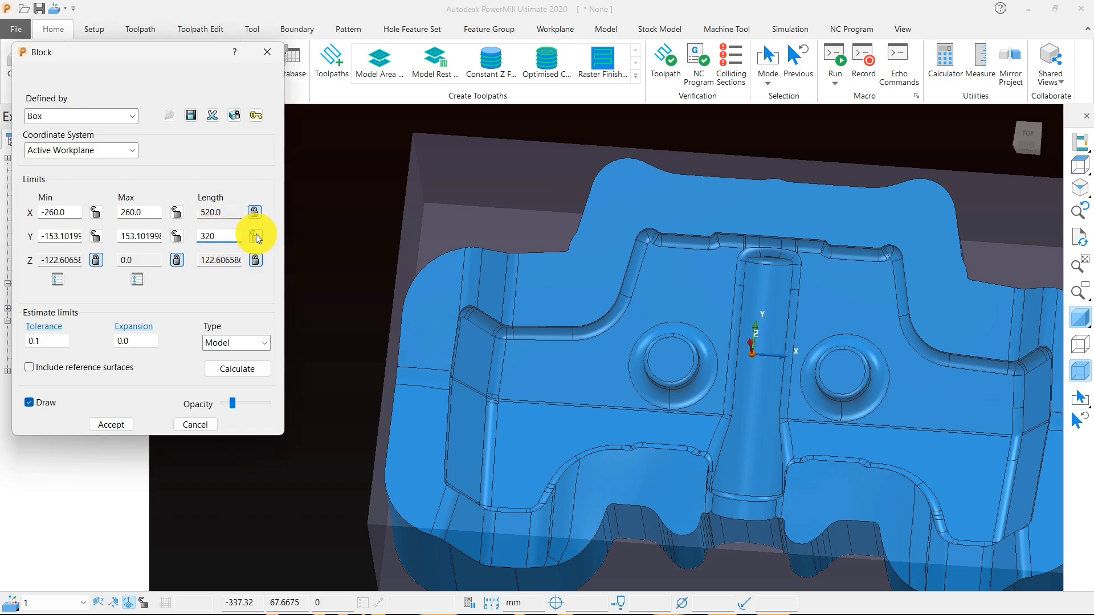
mouse_move(535, 377)
middle_down()
mouse_move(598, 410)
mouse_move(553, 380)
middle_up()
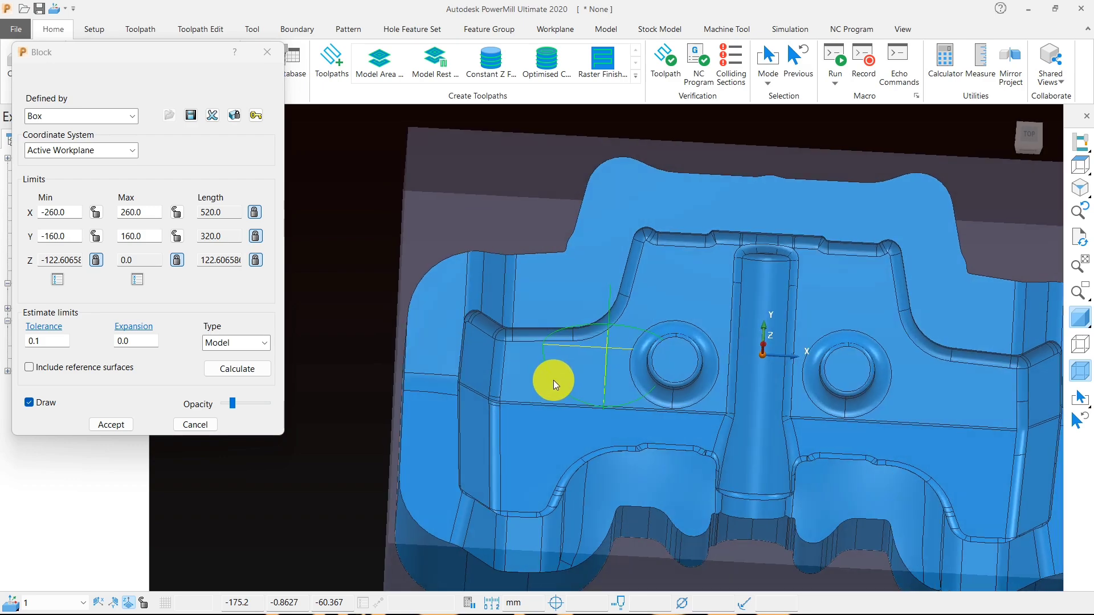
- Unlock the block's X and Y lengths, recalculate it with an expansion of 5, and accept the block
click(256, 236)
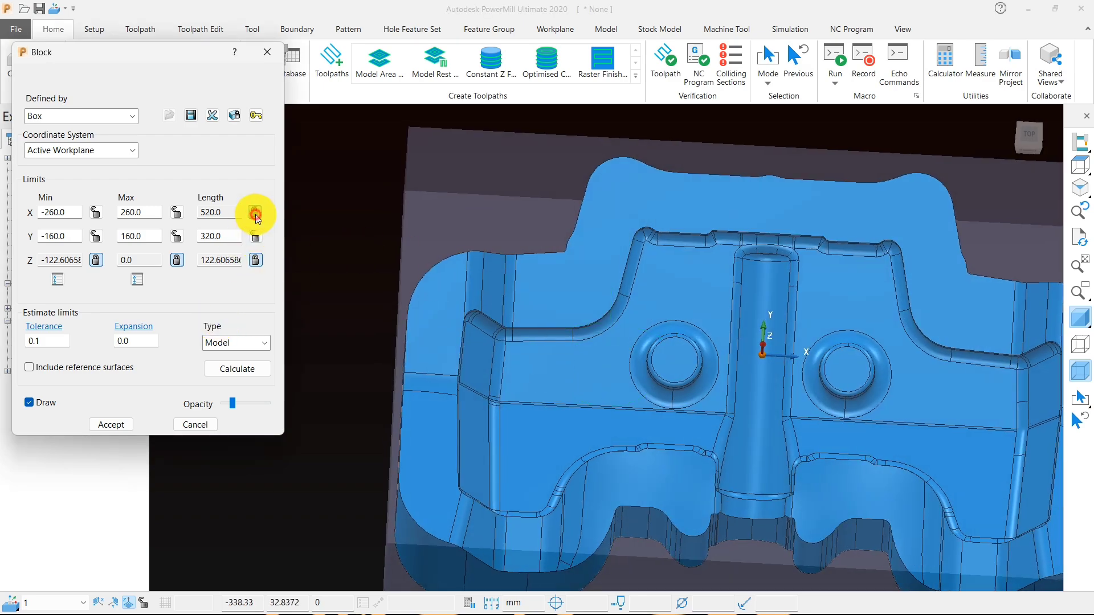
click(255, 212)
drag(143, 340, 80, 344)
text(5)
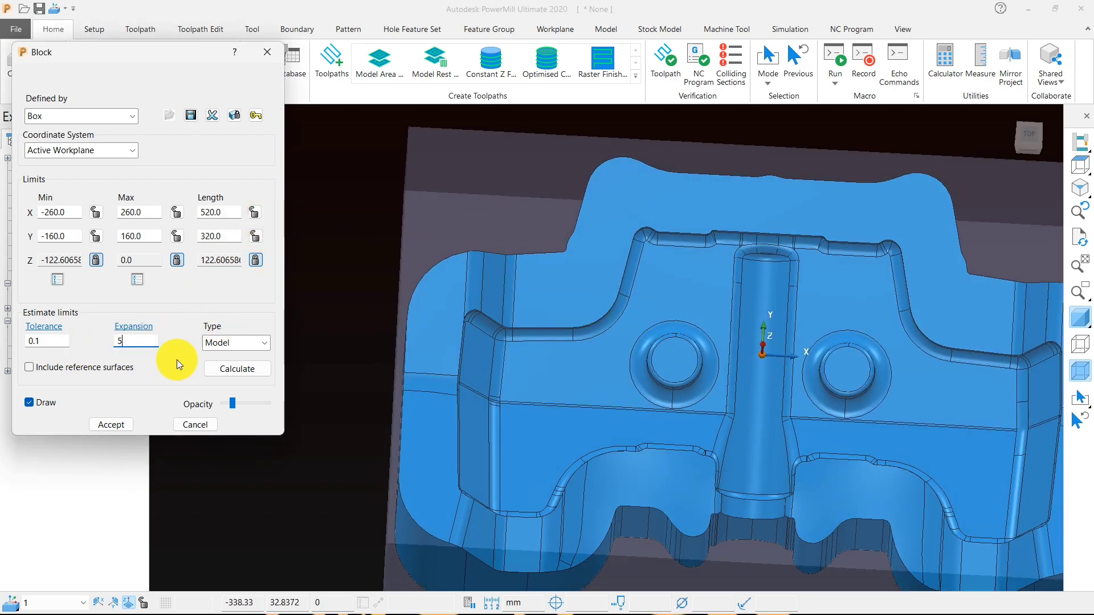
click(221, 368)
scroll(483, 372, down, 3)
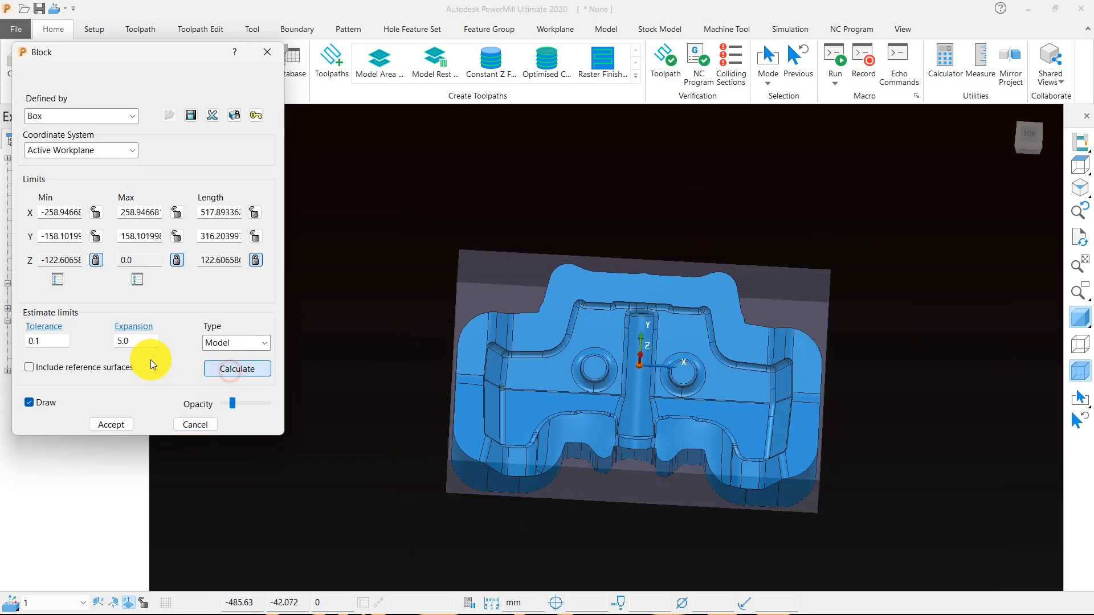
click(124, 425)
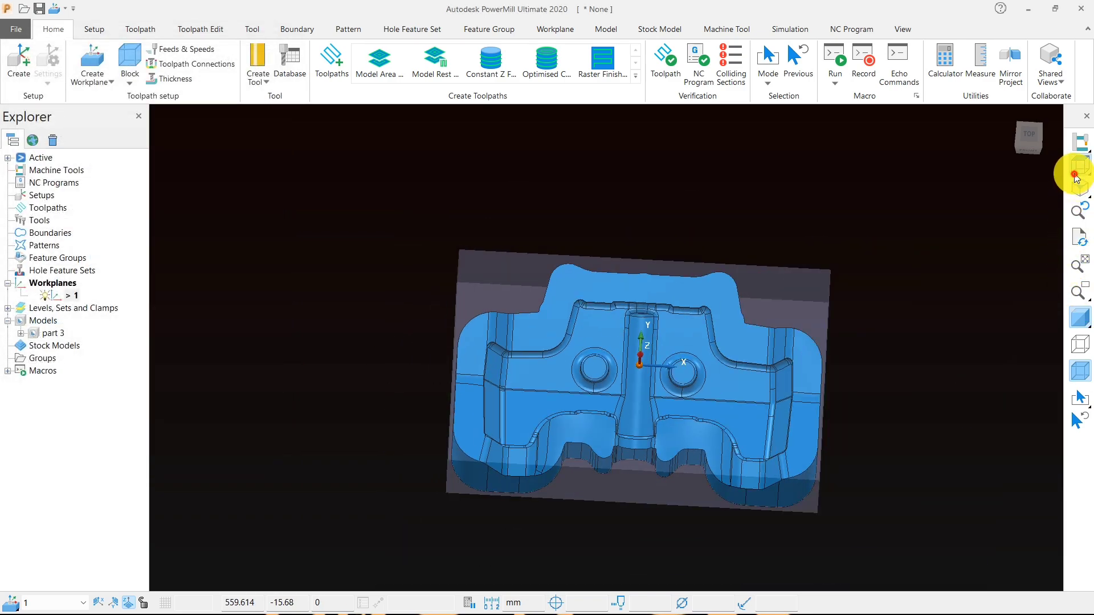
- Reopen the block settings and recalculate the block with an expansion of 0
click(1079, 167)
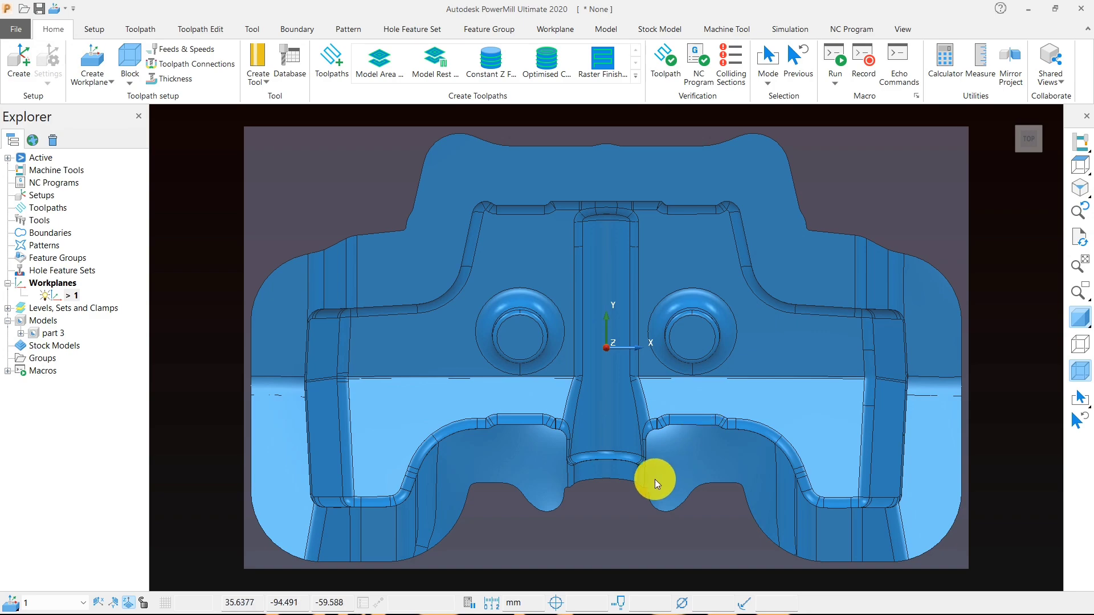
middle_drag(638, 436, 466, 395)
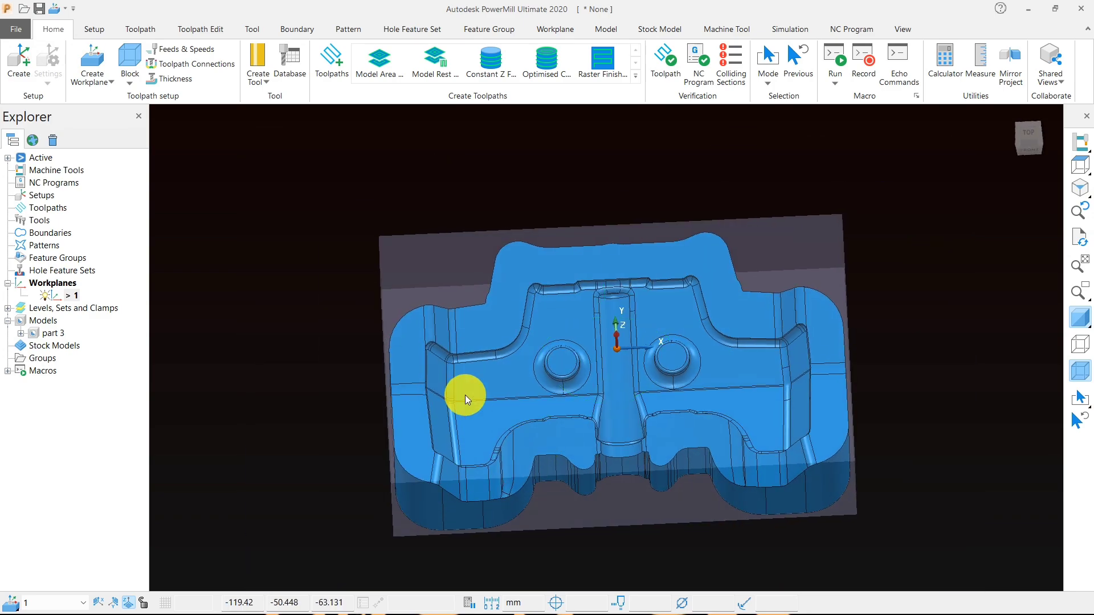
middle_drag(507, 468, 436, 306)
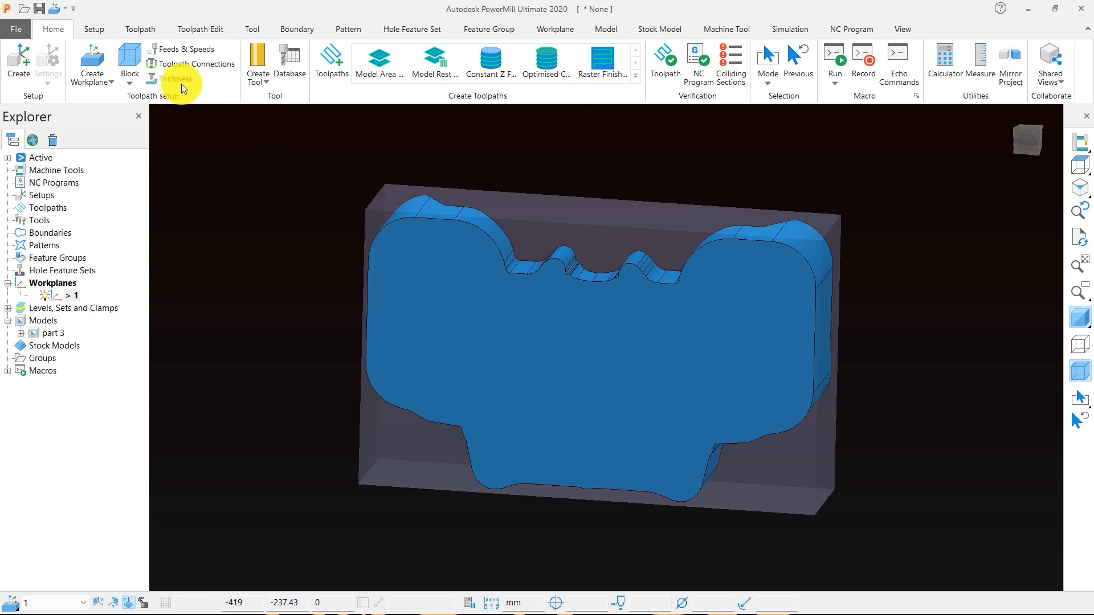
click(121, 58)
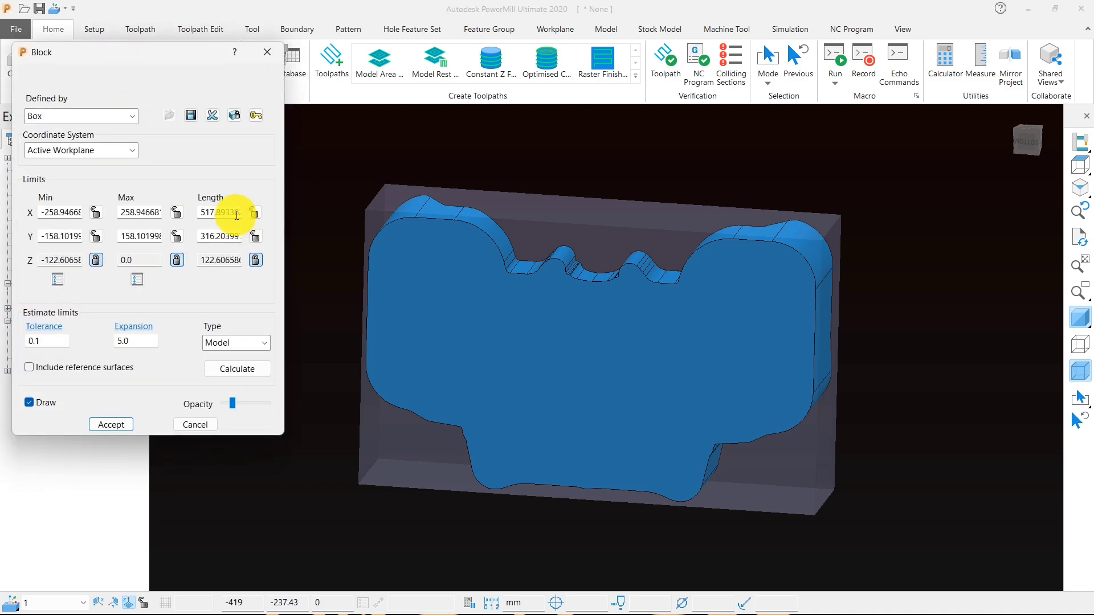
click(144, 341)
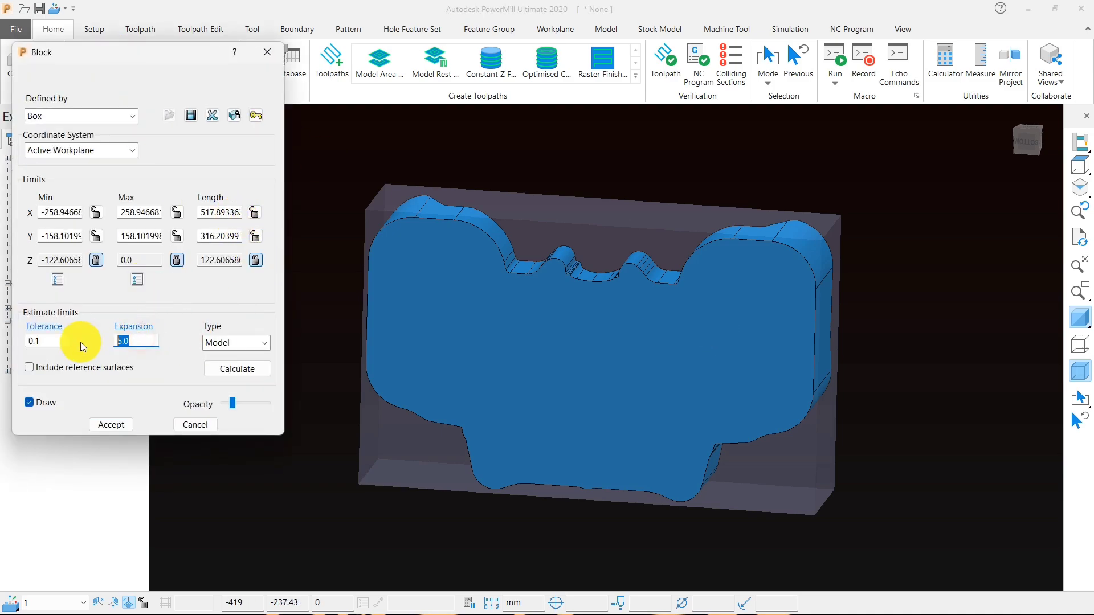
text(0)
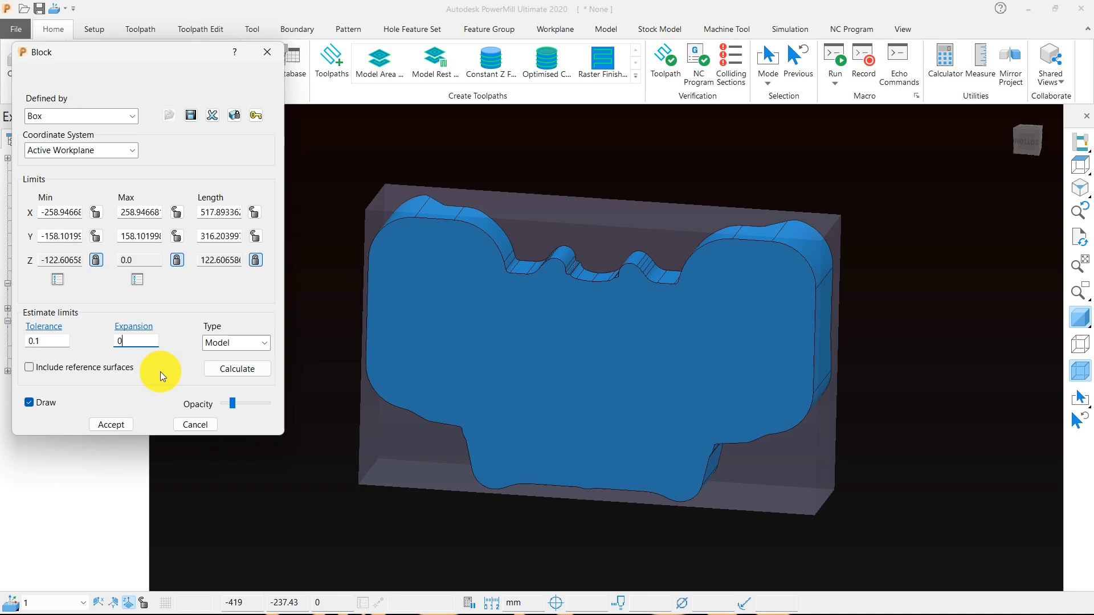
click(214, 371)
- Examine how the block fits around the model from below, the front and the top, and accept the block
middle_drag(521, 302, 407, 302)
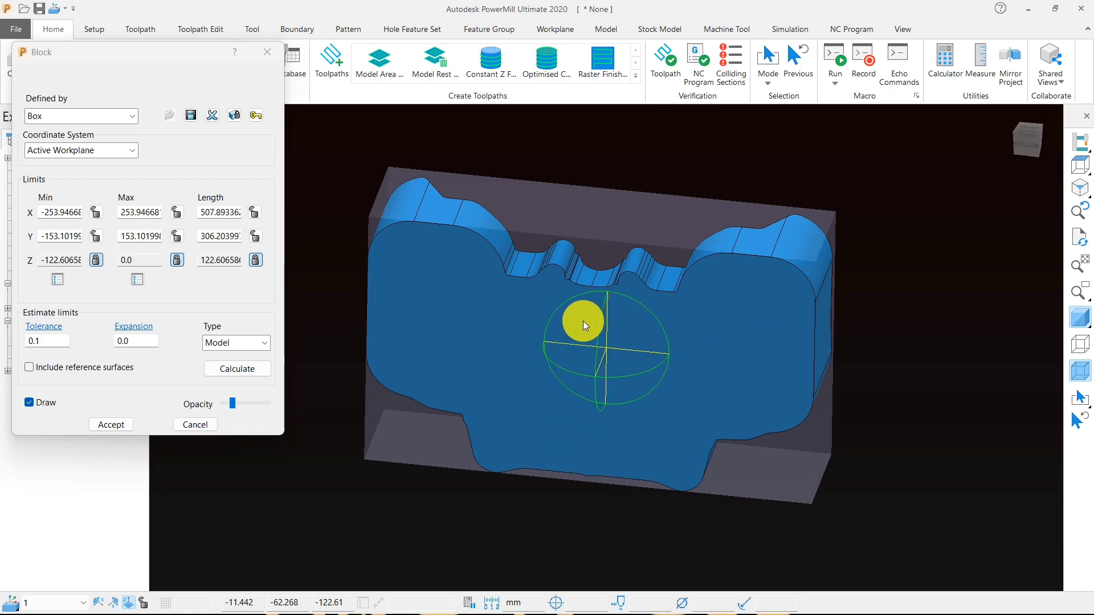
middle_drag(582, 317, 573, 446)
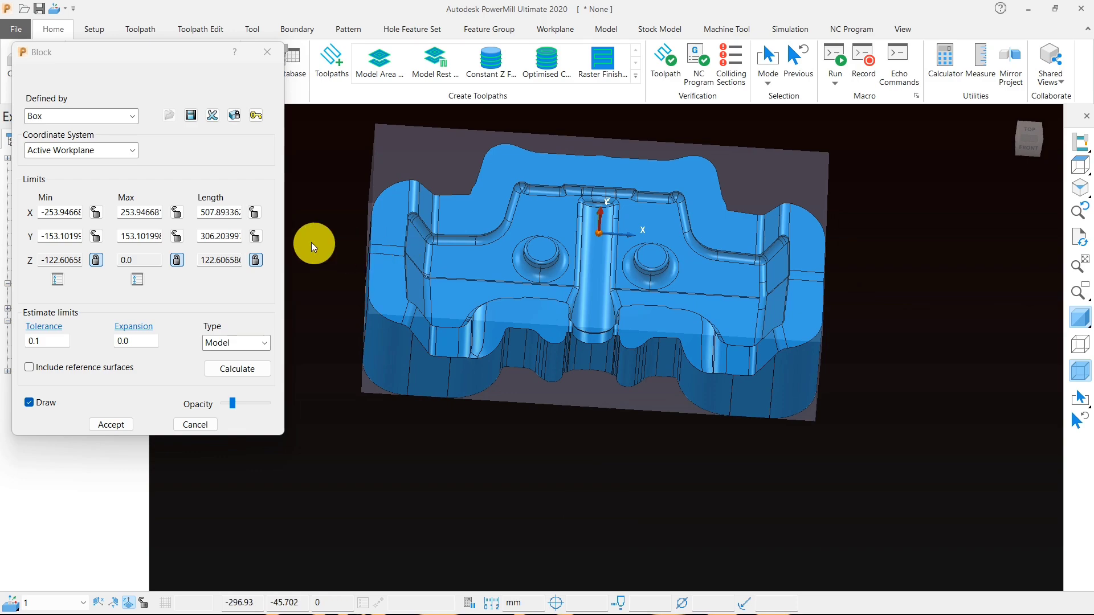
middle_drag(867, 276, 694, 245)
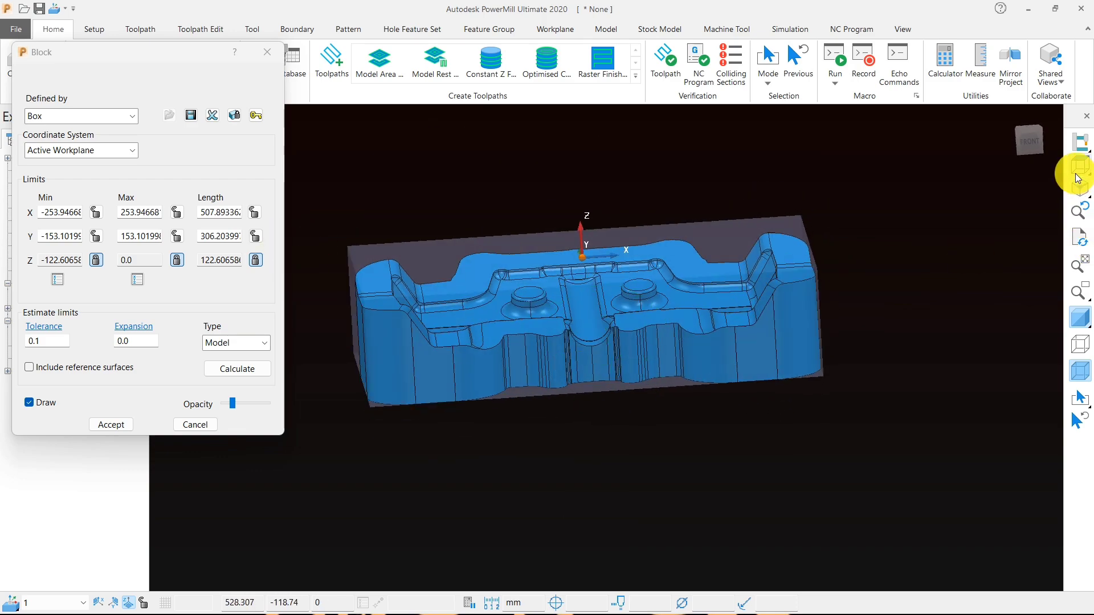
mouse_move(1079, 166)
click(950, 170)
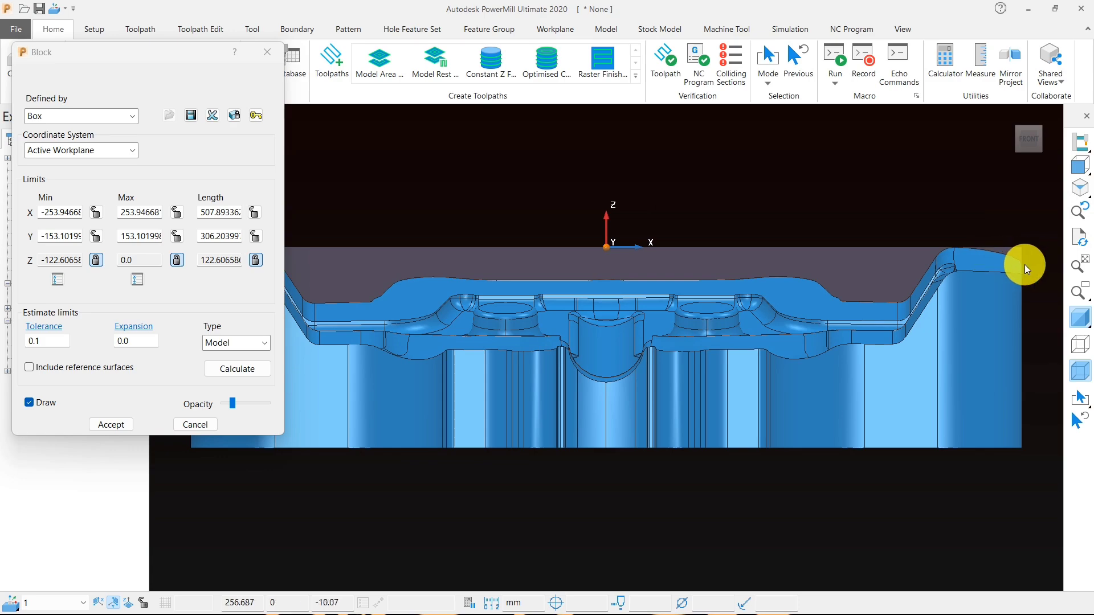
scroll(883, 263, down, 3)
scroll(840, 261, up, 3)
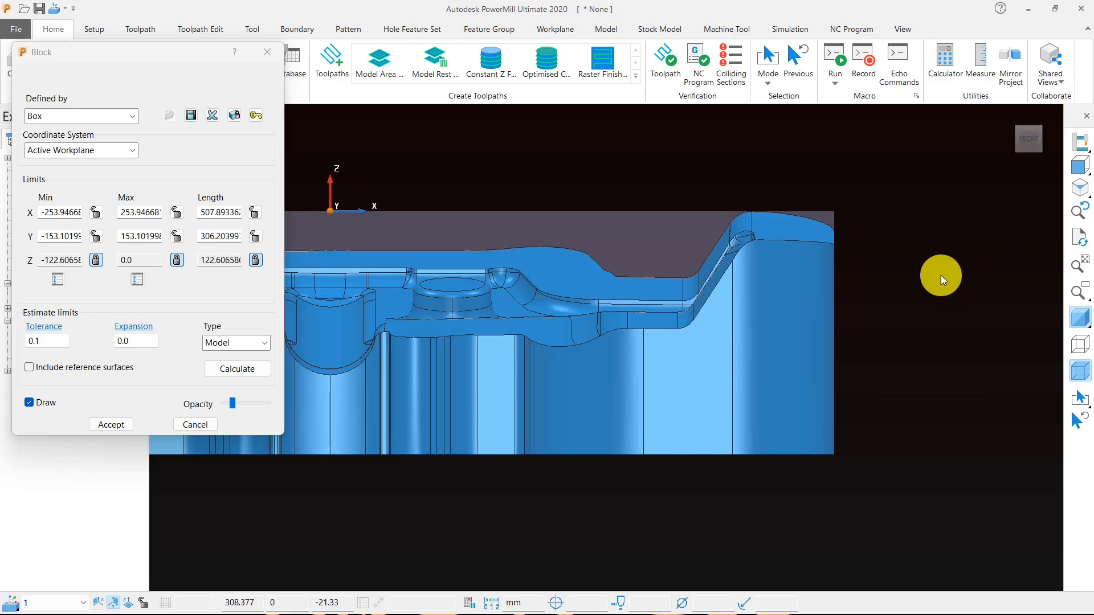
click(1049, 170)
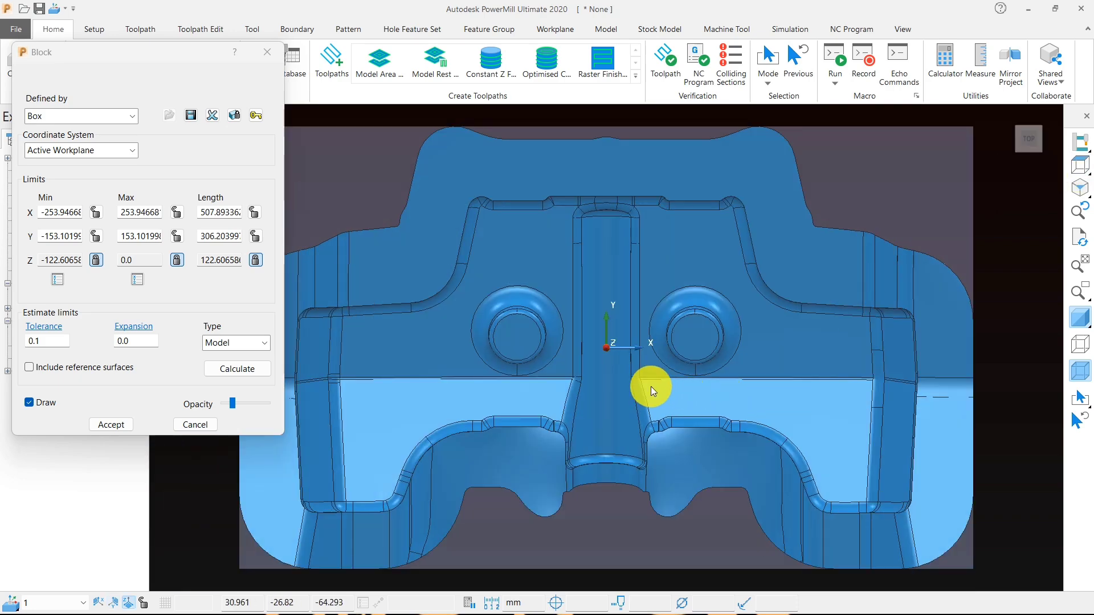
click(110, 425)
- Reopen the block settings and recalculate the block from the model, returning to the top view
scroll(432, 347, down, 3)
click(137, 60)
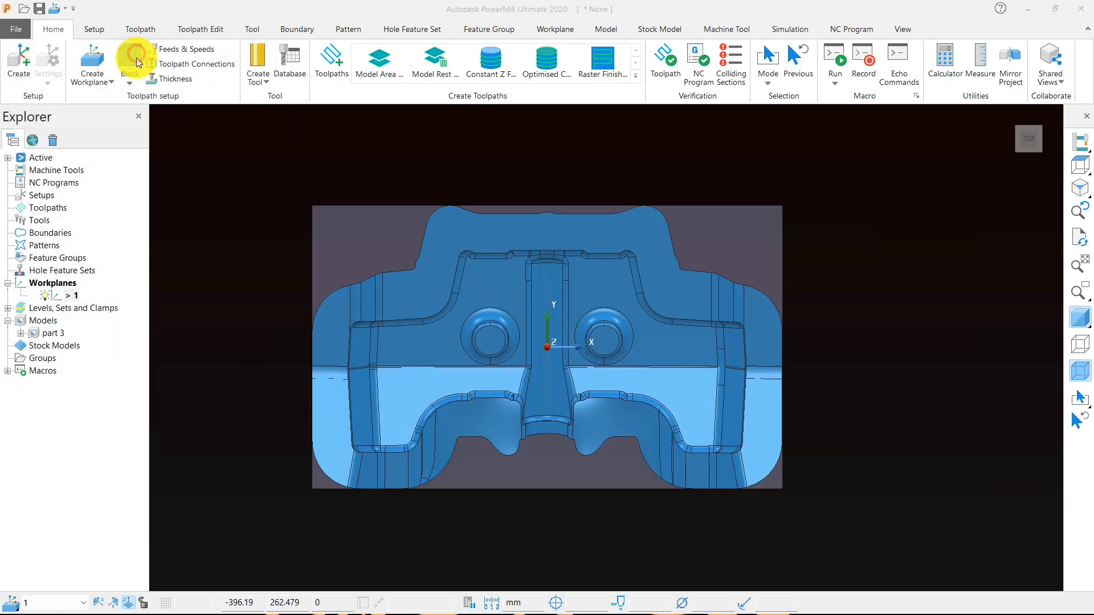
click(234, 369)
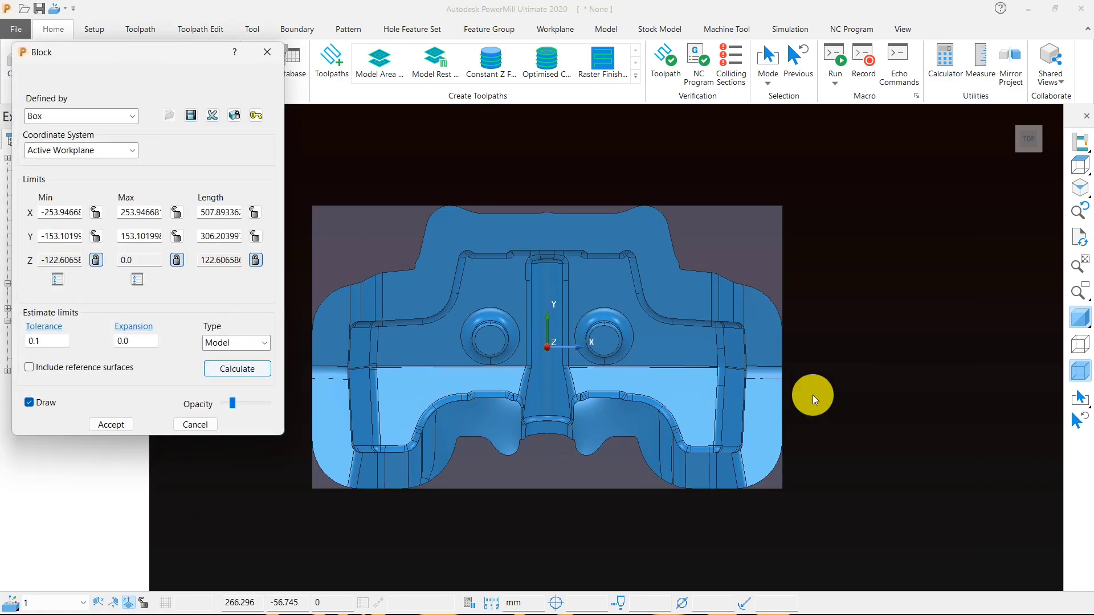
scroll(873, 323, down, 1)
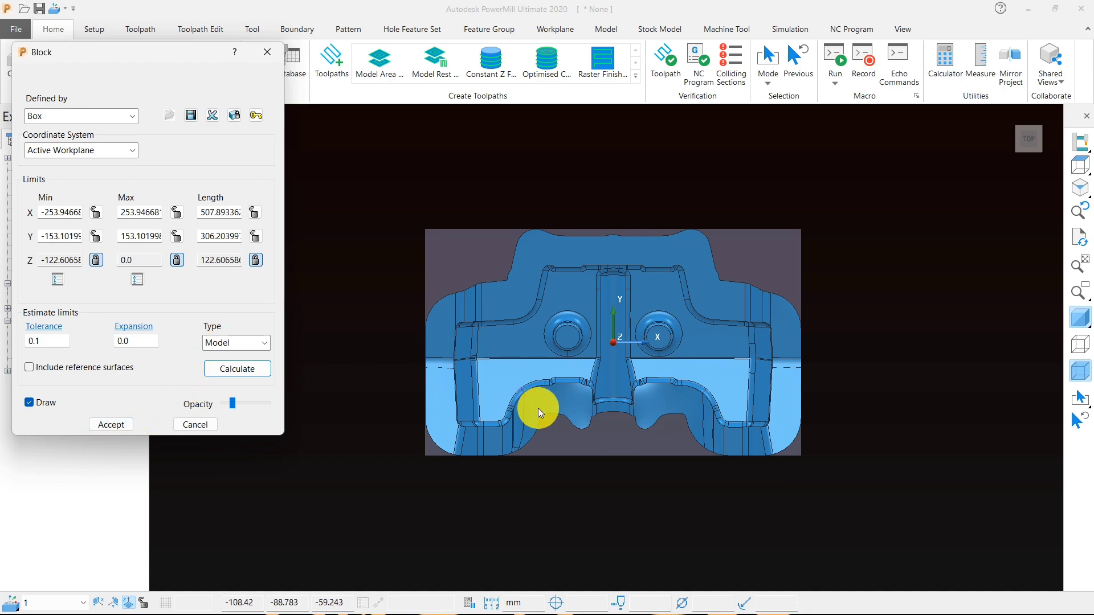
middle_drag(538, 408, 490, 348)
click(1082, 174)
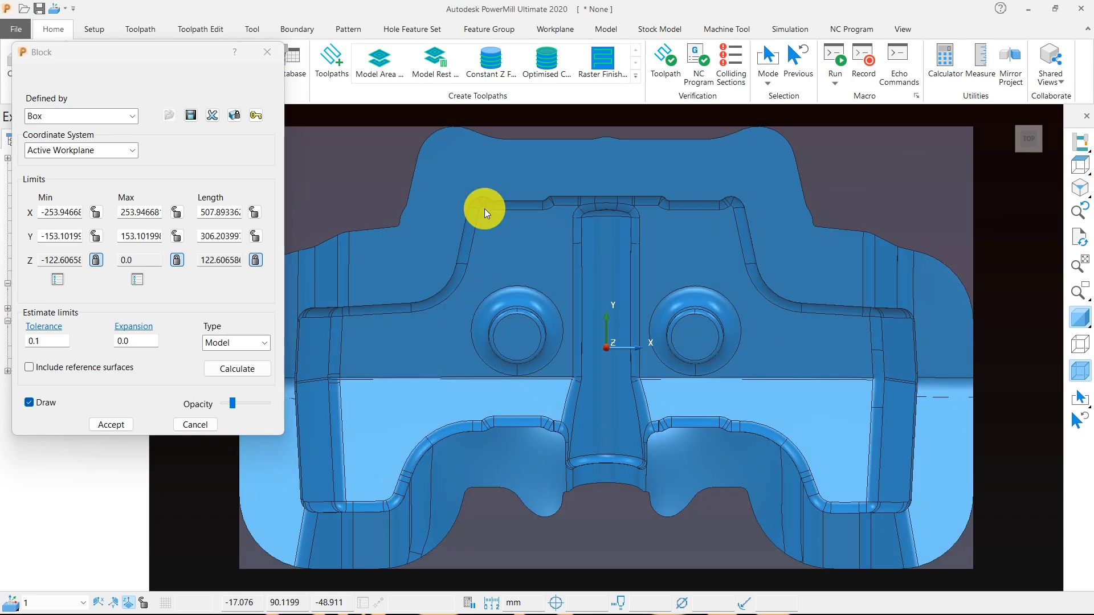
- Set and lock the block's X length at 520 mm and Y length at 320 mm, and accept the block
double_click(237, 211)
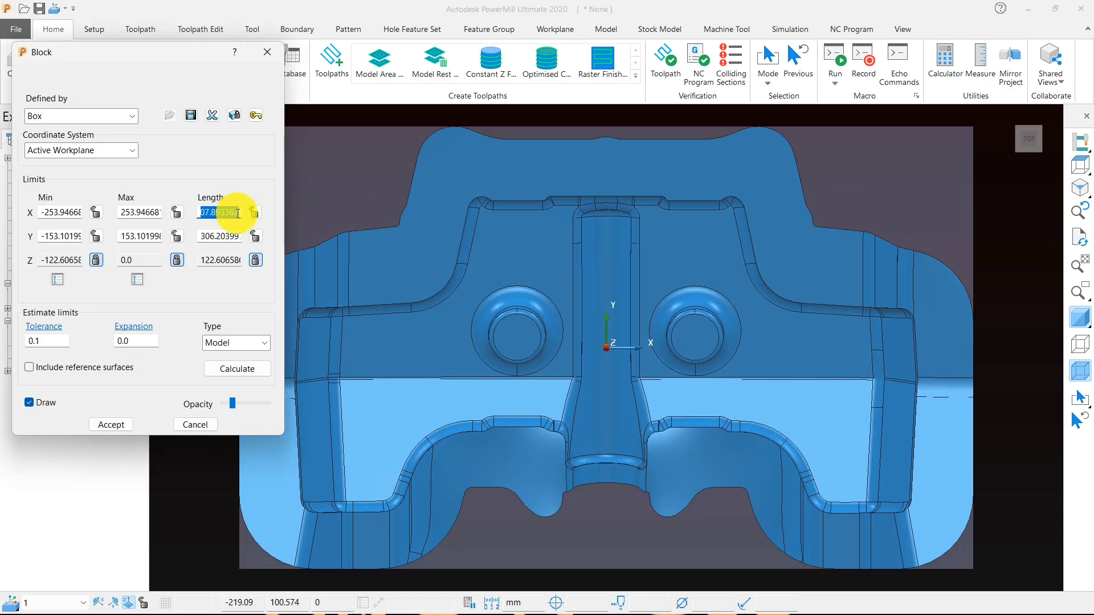
text(520)
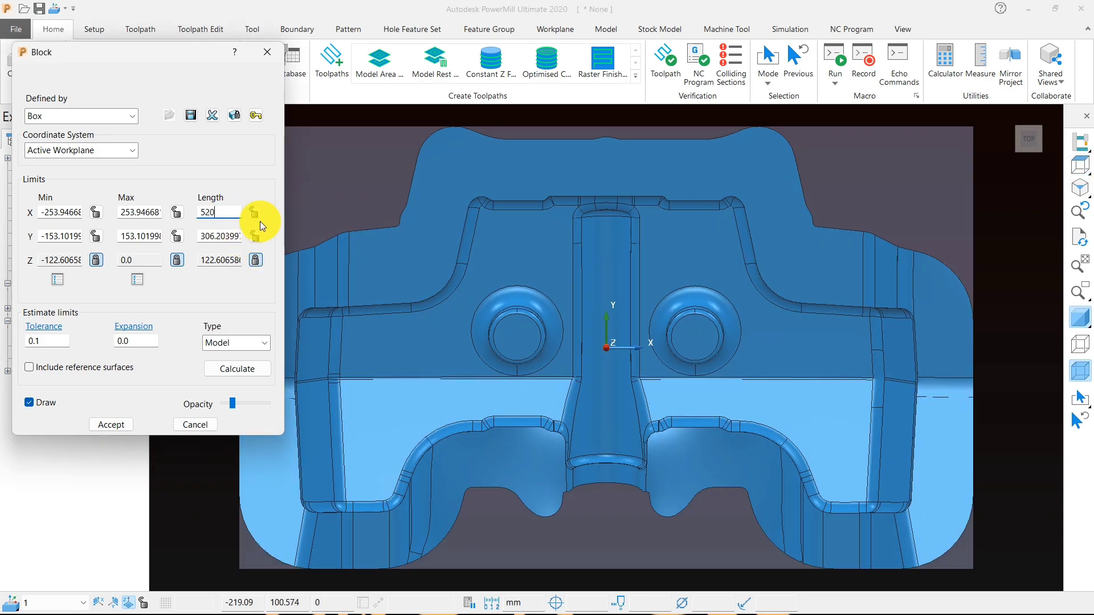
click(253, 215)
double_click(228, 235)
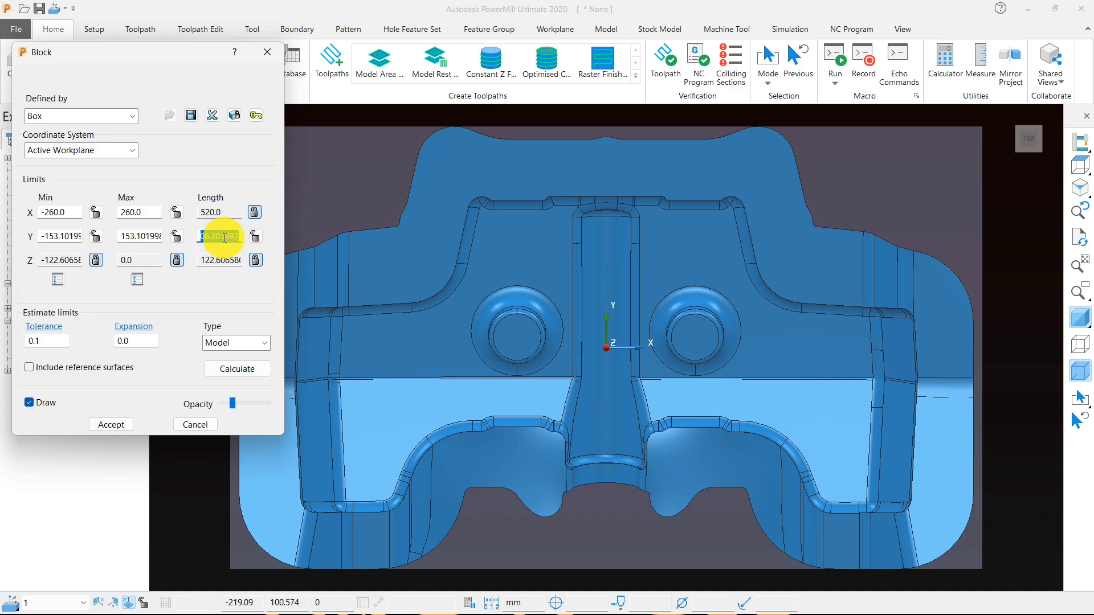
text(320)
click(255, 236)
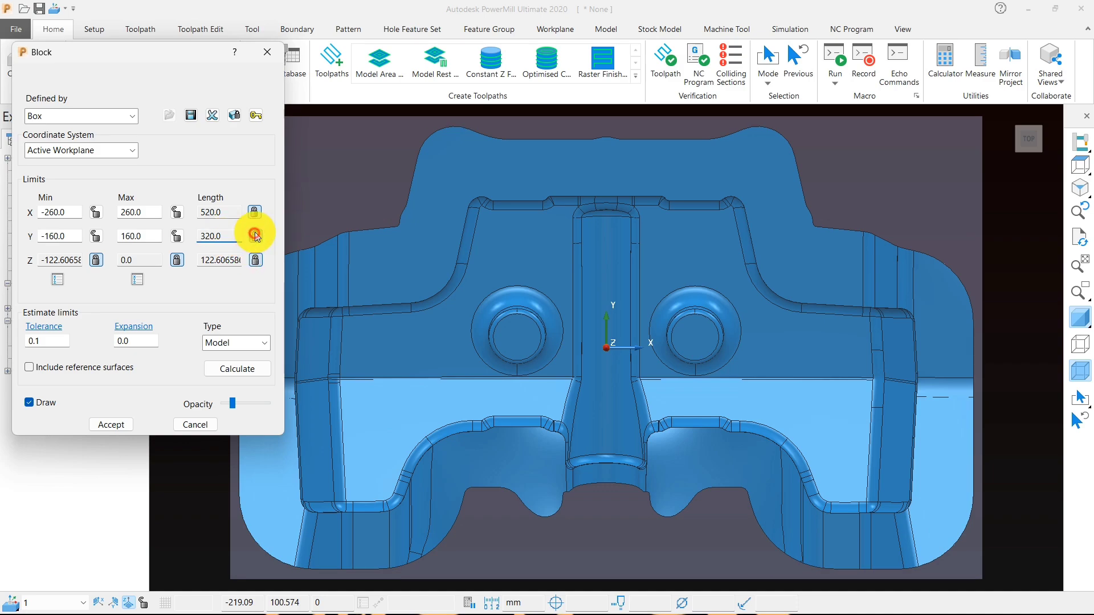
click(125, 423)
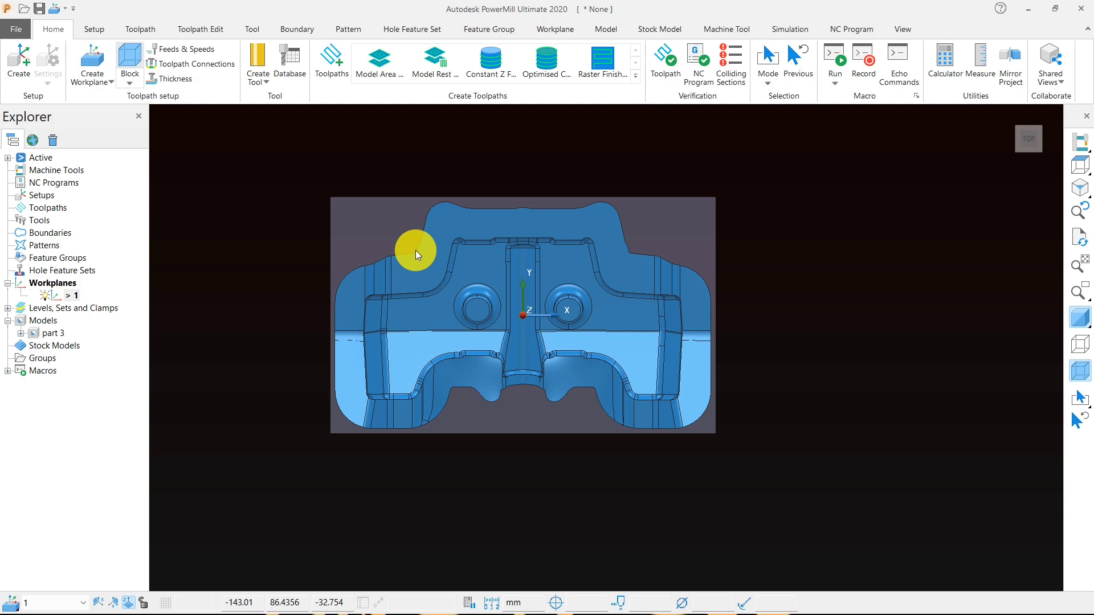
- Copy the model's name and save the project under it as "part 3" in the Simplast-Assy 01 folder
double_click(52, 334)
right_click(53, 337)
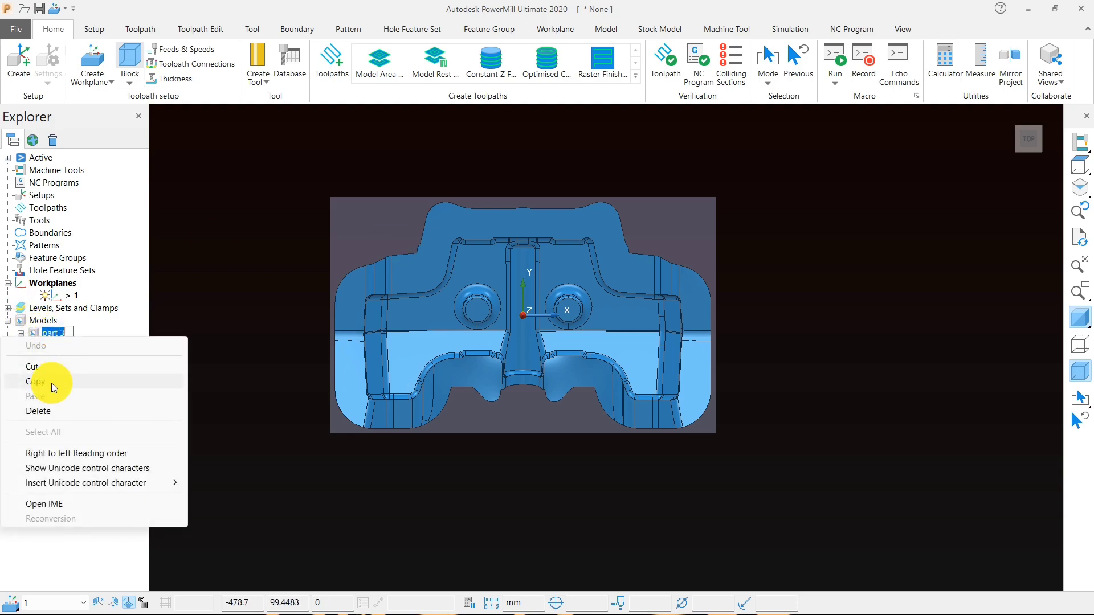
click(51, 382)
click(43, 11)
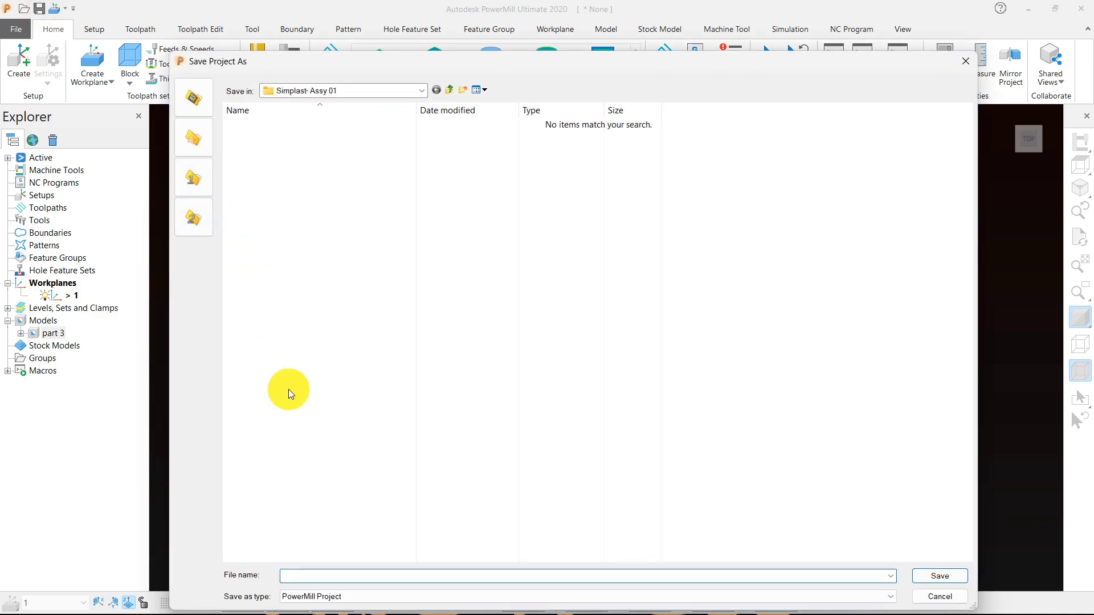
right_click(326, 578)
click(176, 444)
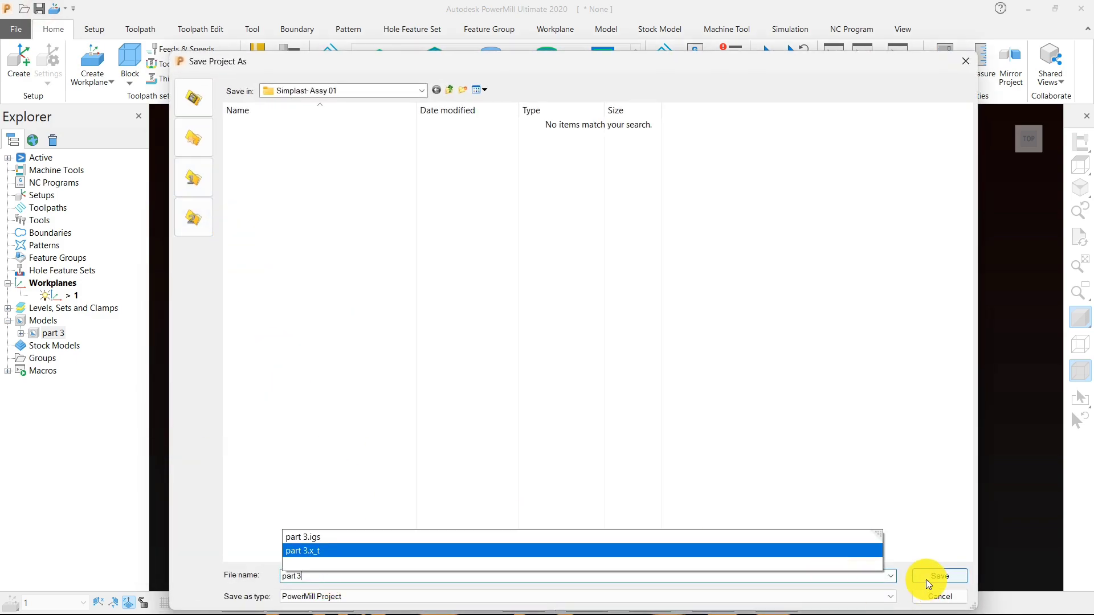
click(928, 577)
click(998, 600)
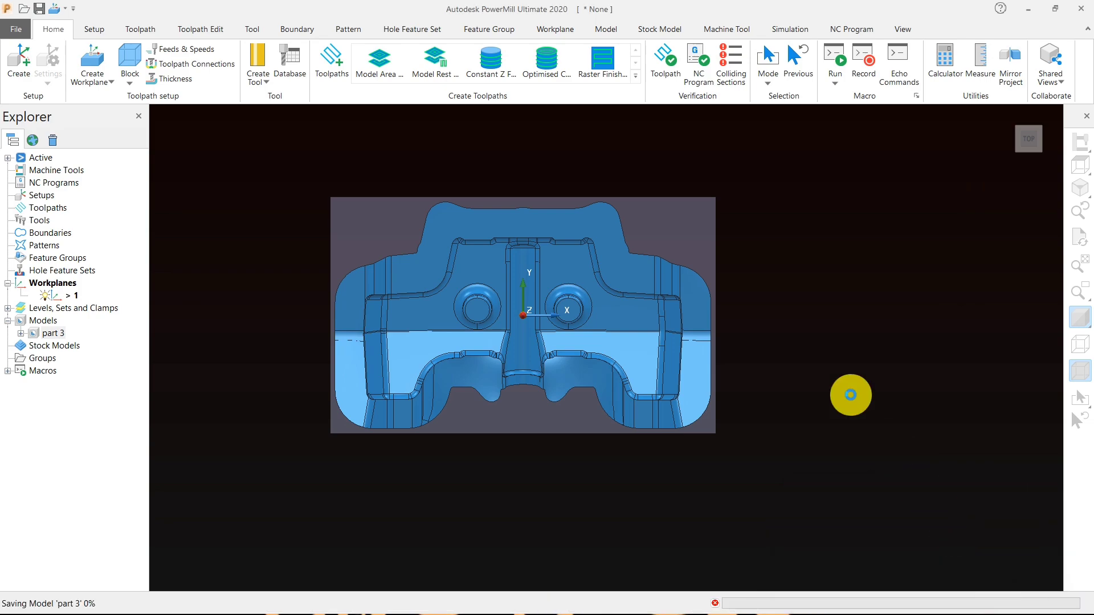
- Try to measure a line from the block's upper corner down its side edge, and close the measuring dialog
scroll(333, 213, up, 4)
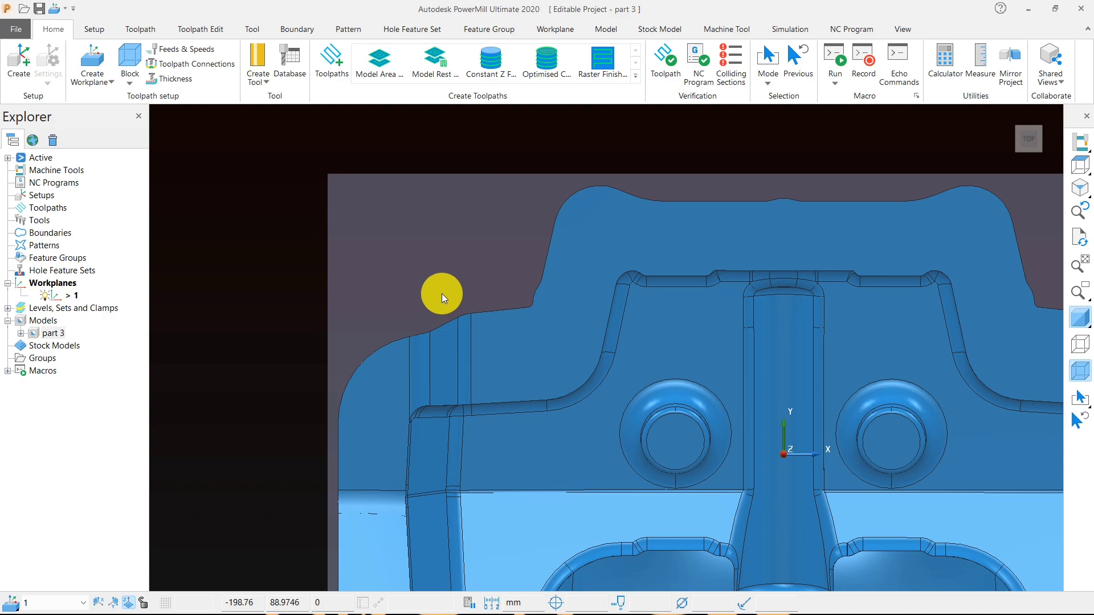
click(979, 67)
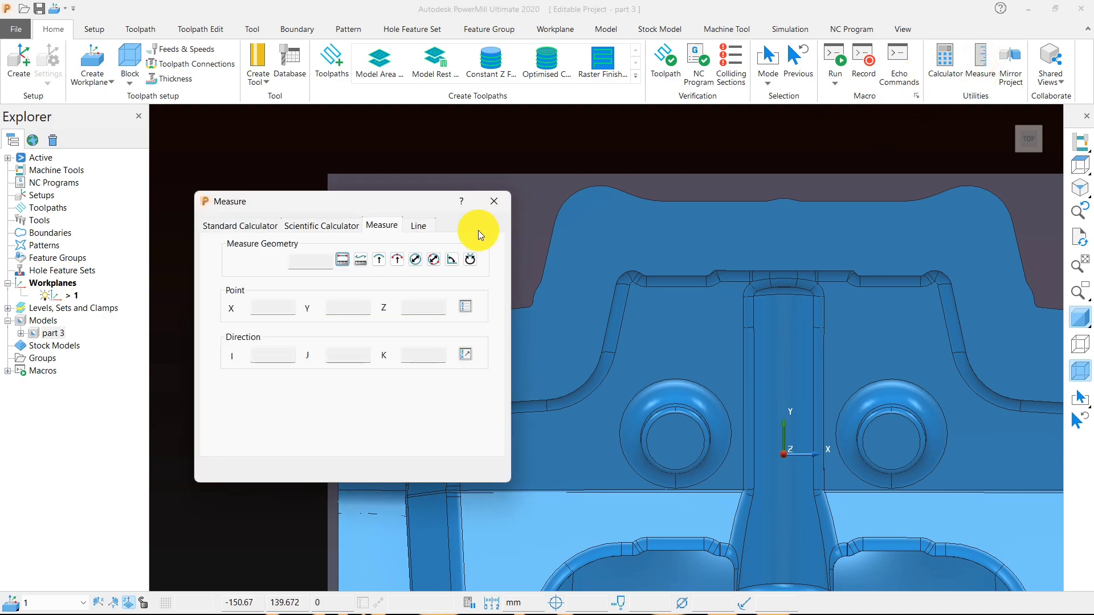
click(421, 226)
click(464, 272)
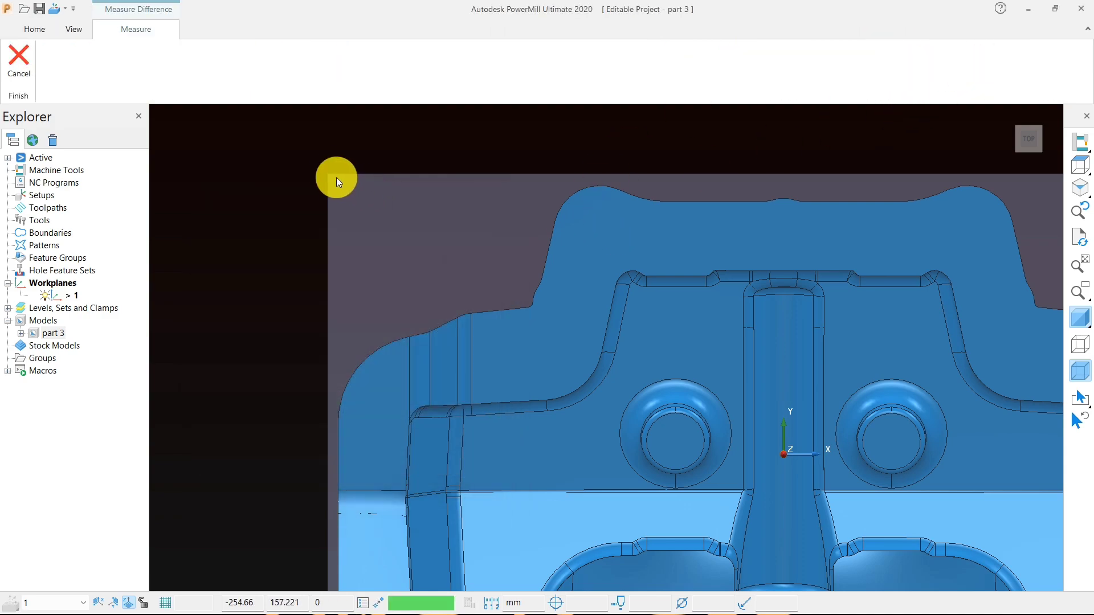
click(327, 172)
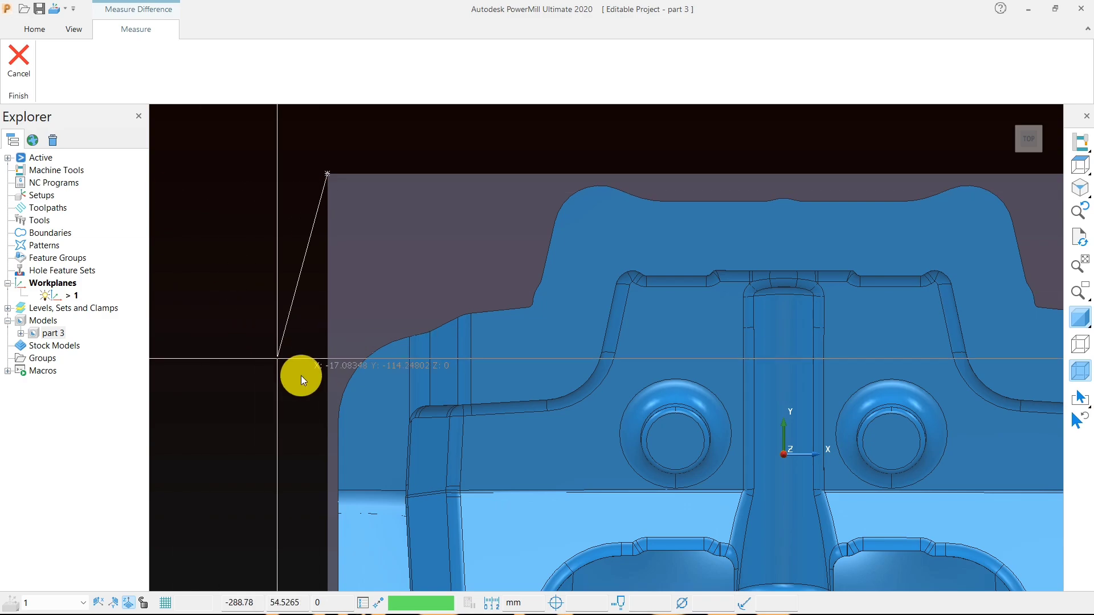
click(331, 338)
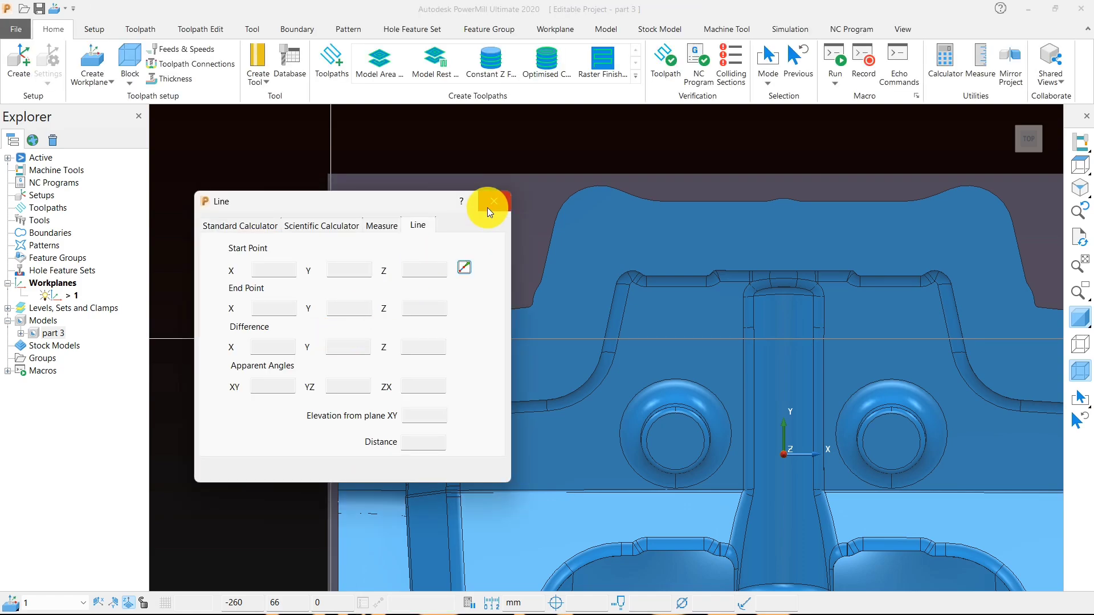
click(488, 206)
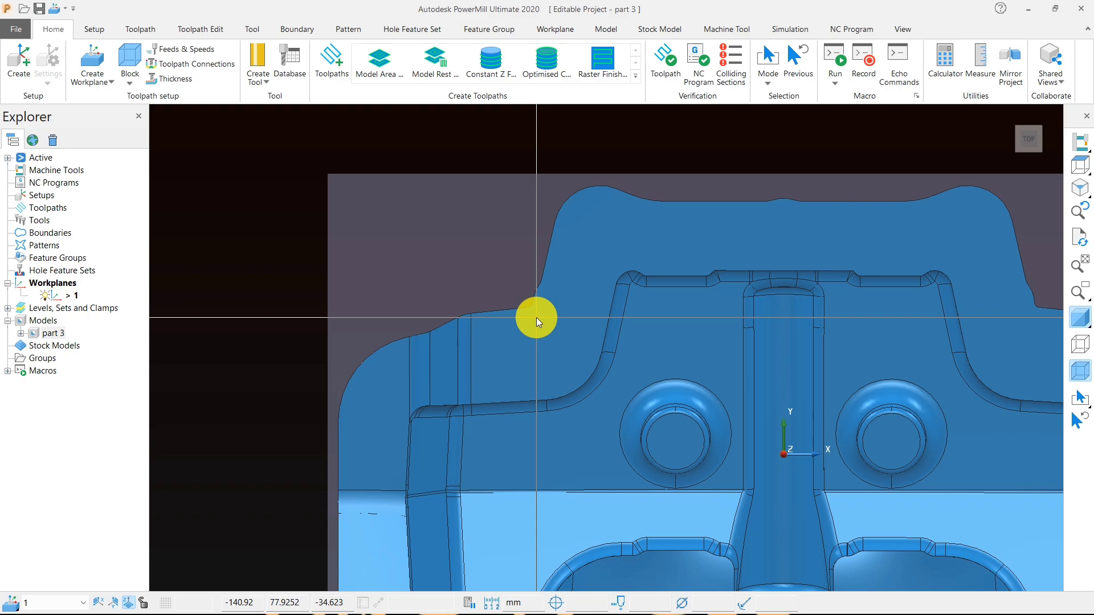
- Examine the model inside the block from tilted angles, the front and the top
scroll(624, 382, down, 5)
middle_drag(624, 382, 472, 248)
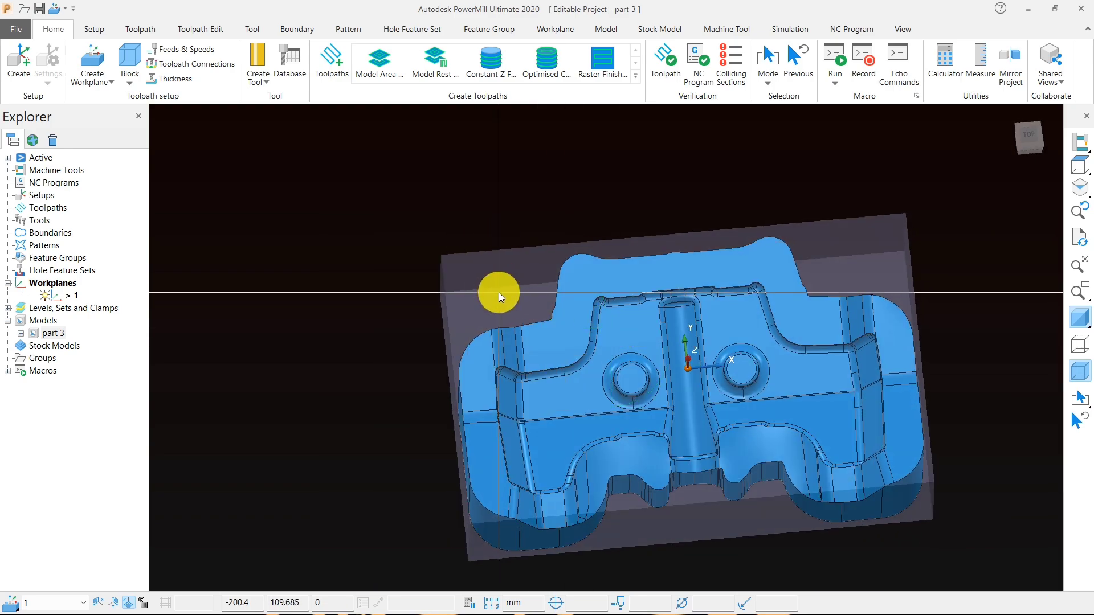
mouse_move(655, 369)
middle_down()
mouse_move(662, 384)
mouse_move(659, 375)
middle_up()
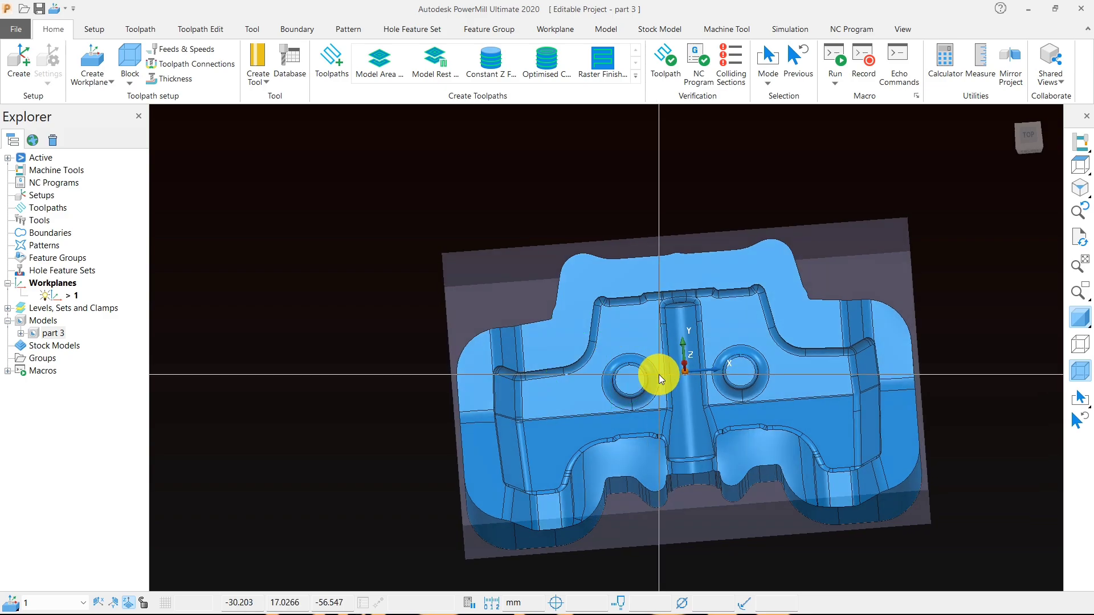
click(1081, 167)
mouse_move(661, 335)
middle_down()
mouse_move(663, 312)
mouse_move(664, 331)
middle_up()
mouse_move(1077, 166)
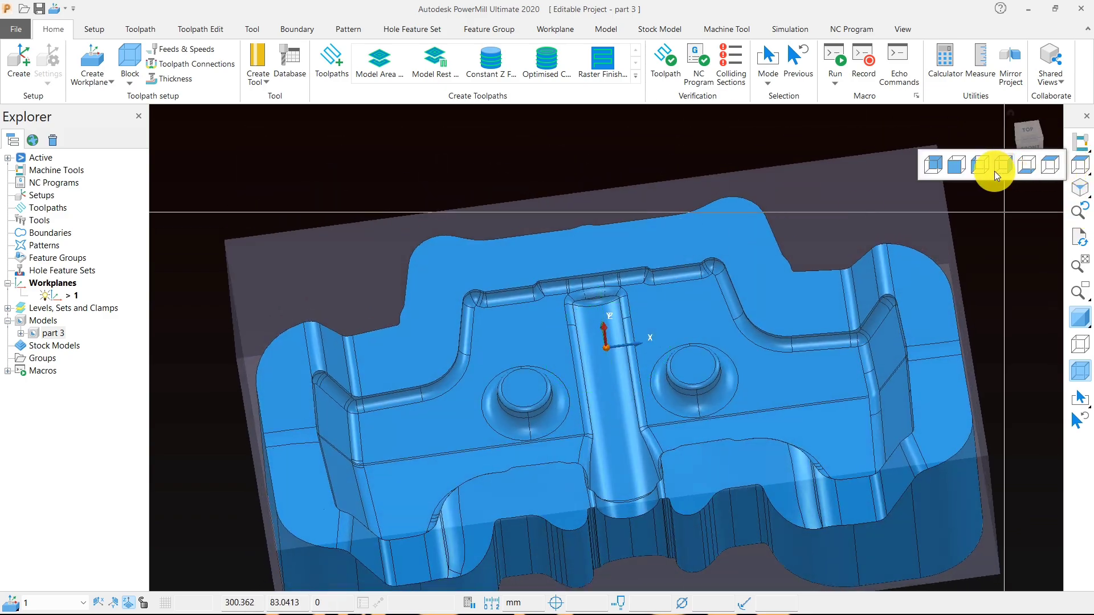
click(957, 165)
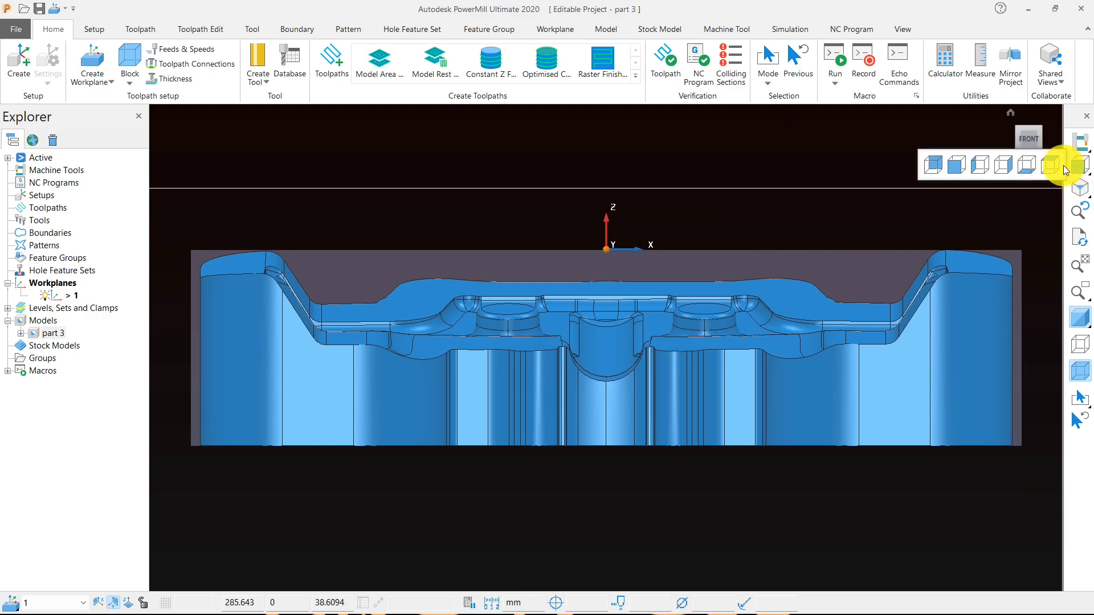
click(1063, 166)
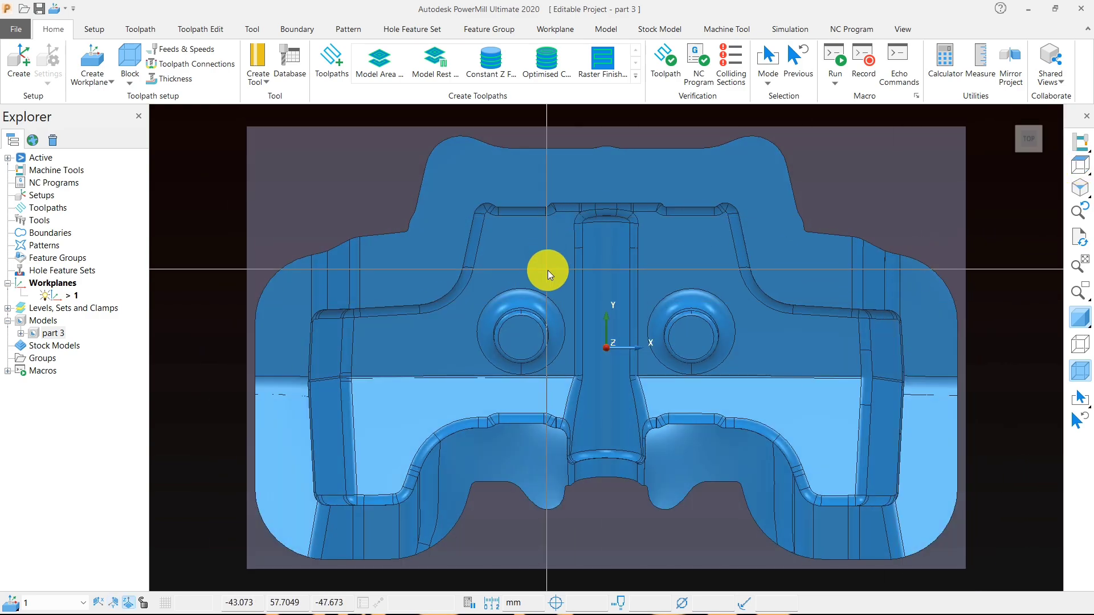
scroll(610, 283, down, 3)
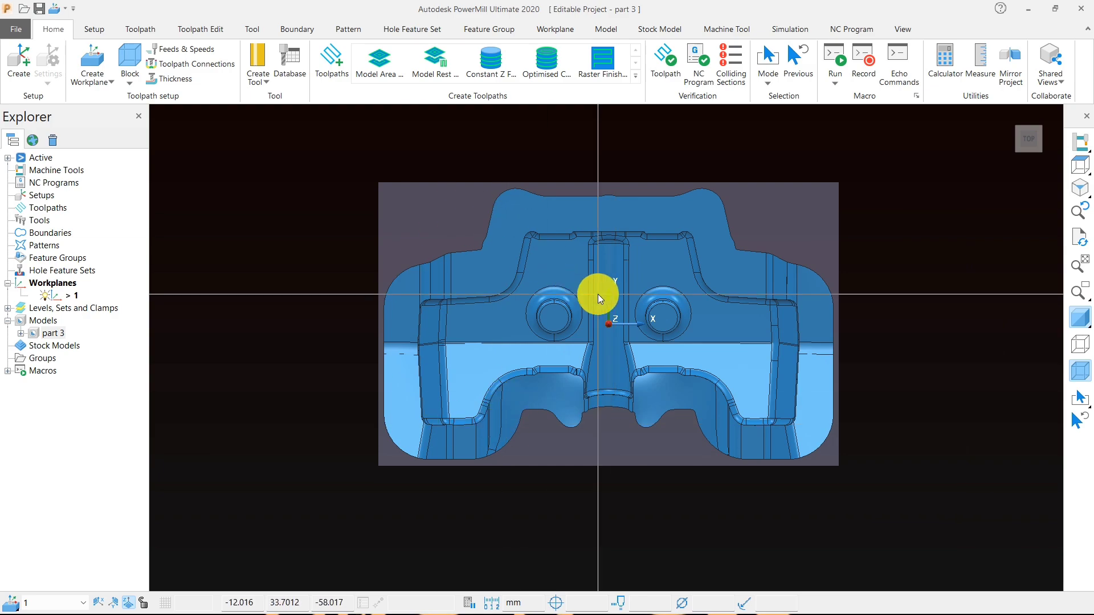
mouse_move(591, 306)
middle_down()
mouse_move(607, 331)
mouse_move(594, 233)
mouse_move(597, 328)
mouse_move(596, 317)
middle_up()
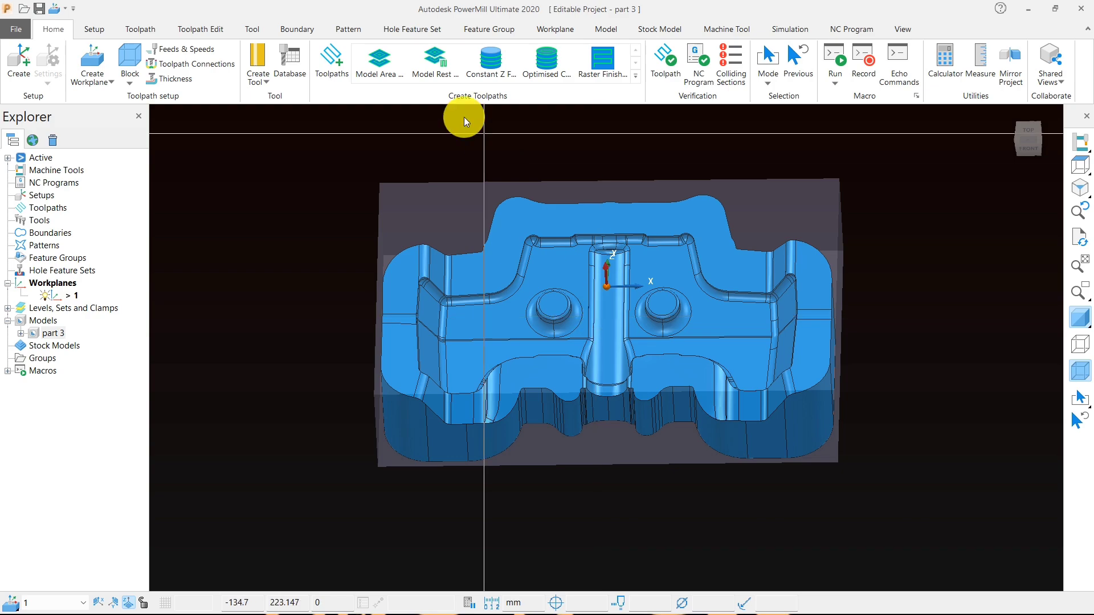
- Start a Model Area Clearance toolpath and create a tip radiused tool for it
click(389, 63)
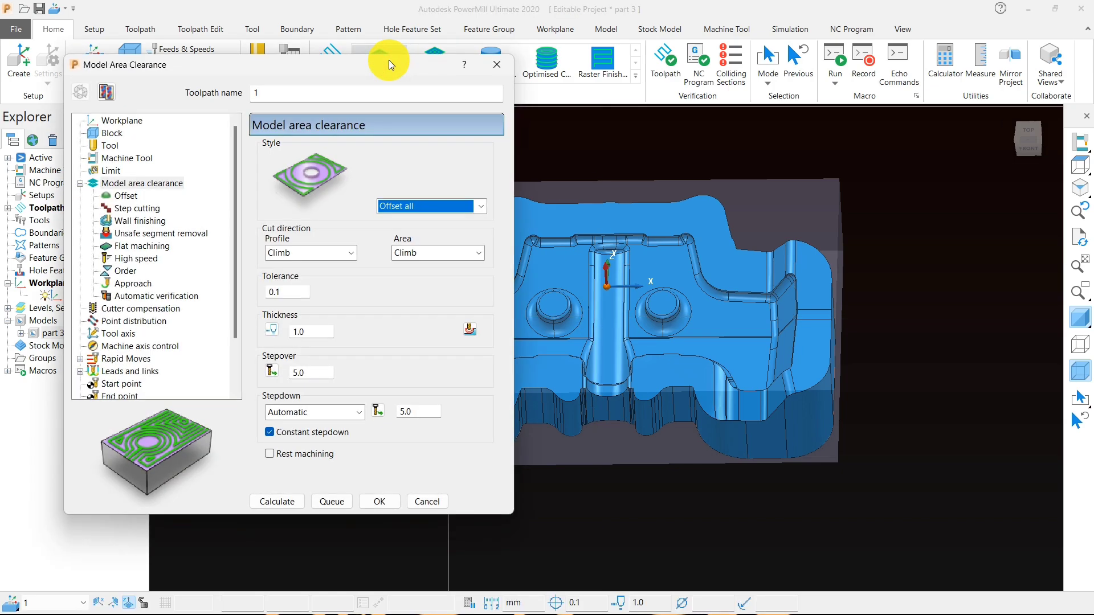
drag(265, 60, 478, 19)
click(323, 104)
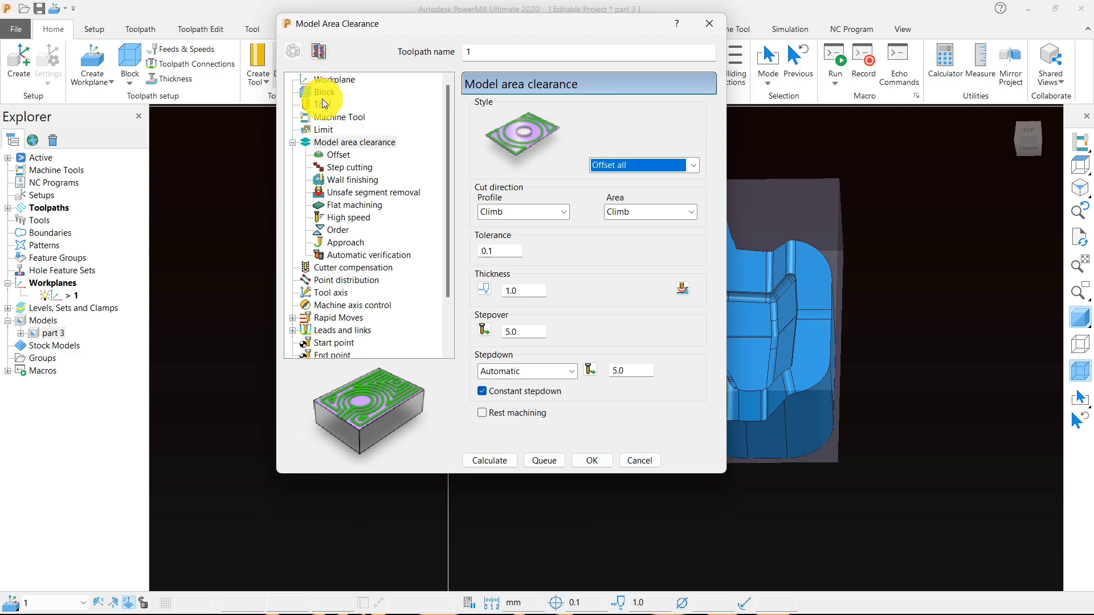
click(521, 113)
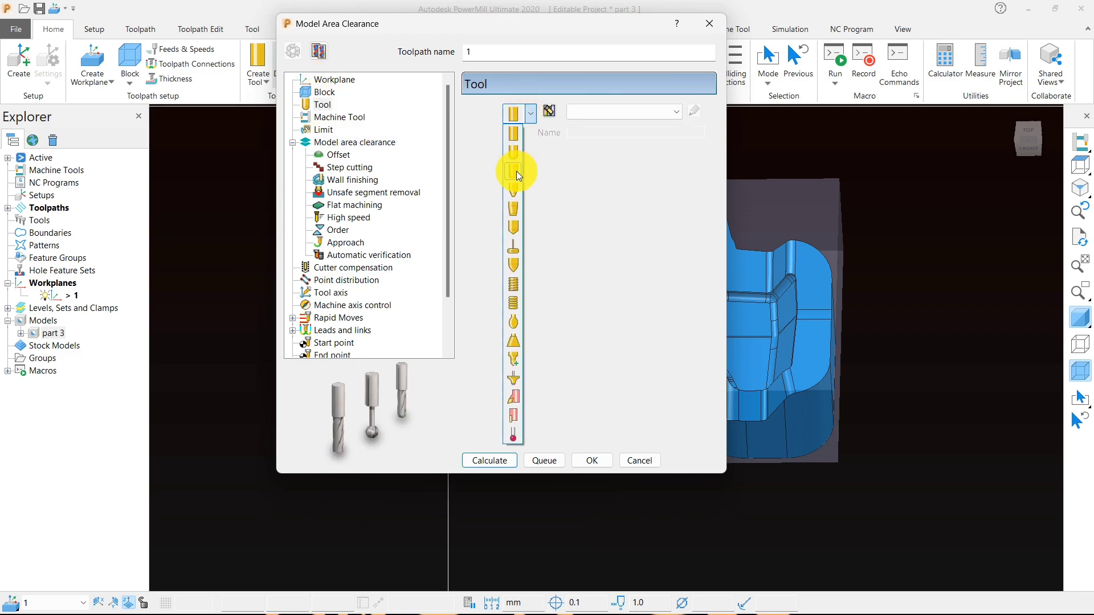
click(517, 171)
- Set the tool's diameter to 50 mm and tip radius to 6 mm, and name it "50-bull"
click(596, 295)
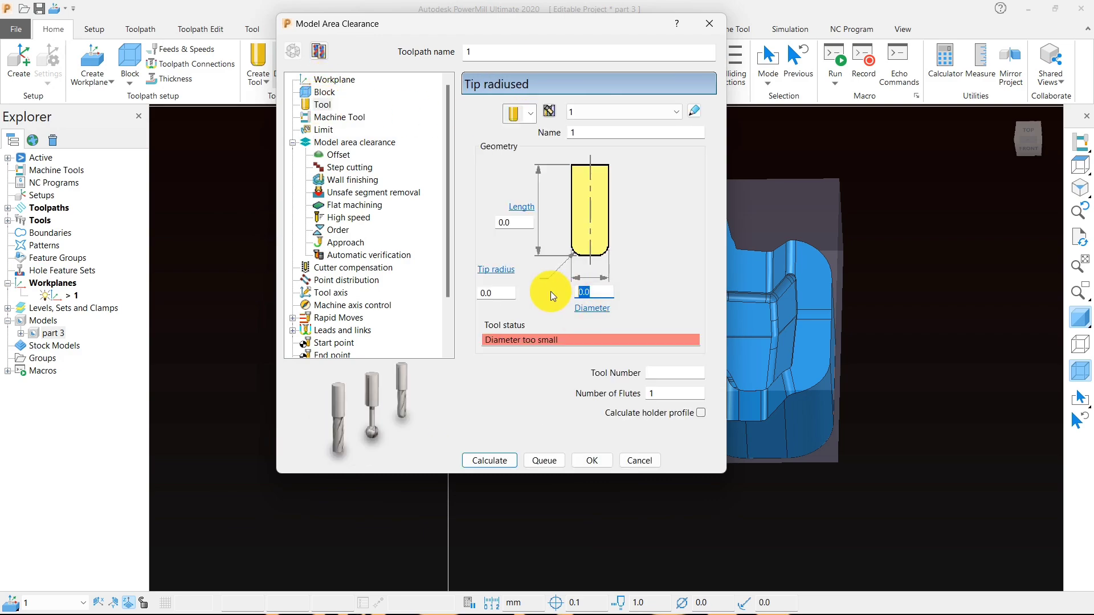
text(50)
click(497, 293)
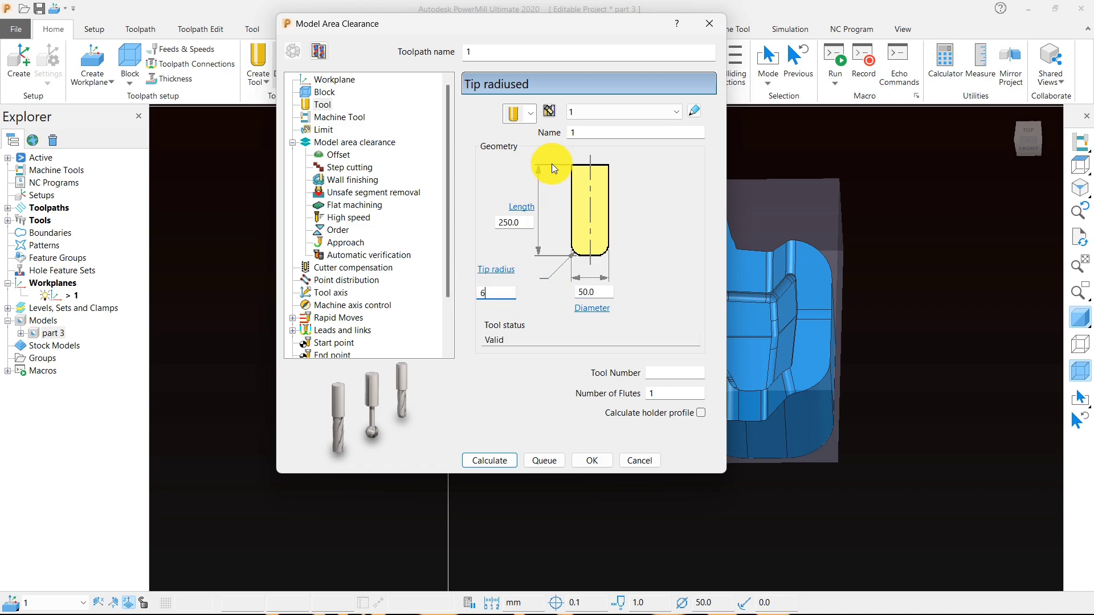
text(6)
click(576, 132)
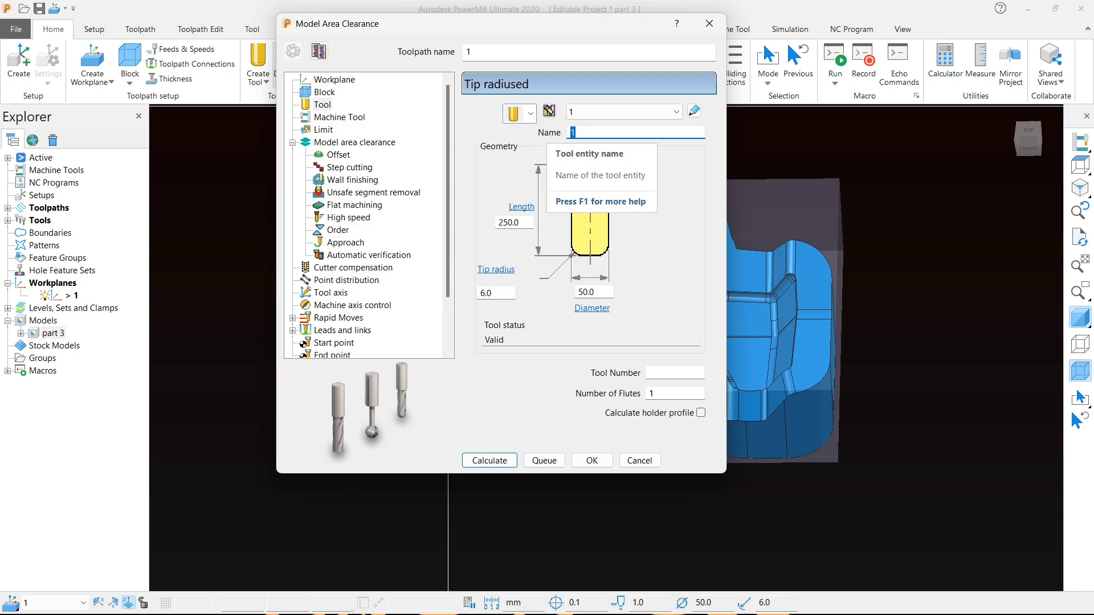
text(50-bull)
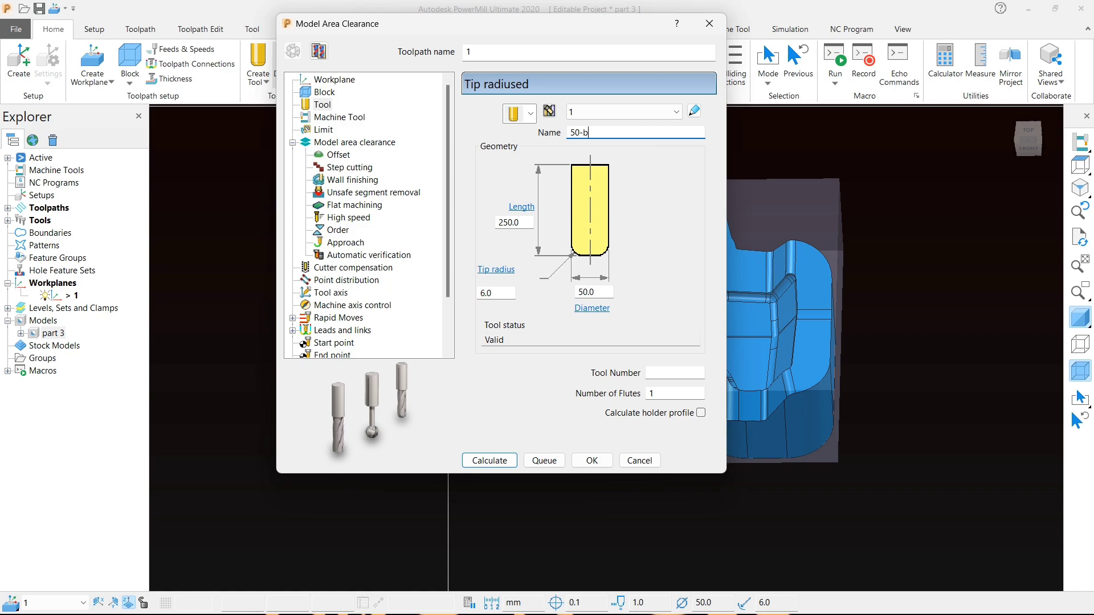
- Review the toolpath's machine tool and limit settings with the block and model in top view
click(337, 117)
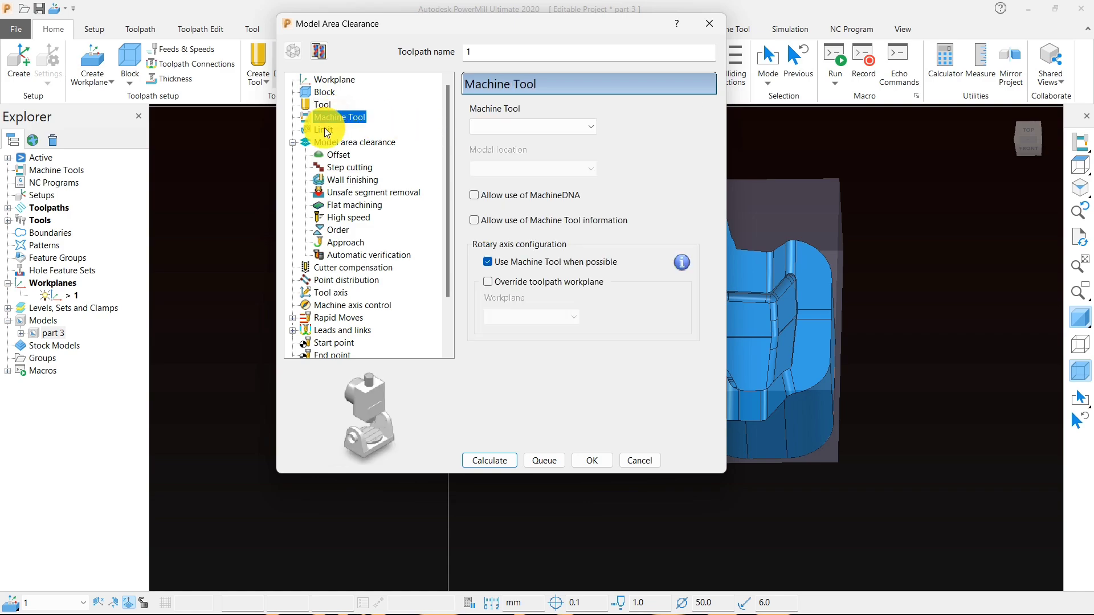
click(323, 130)
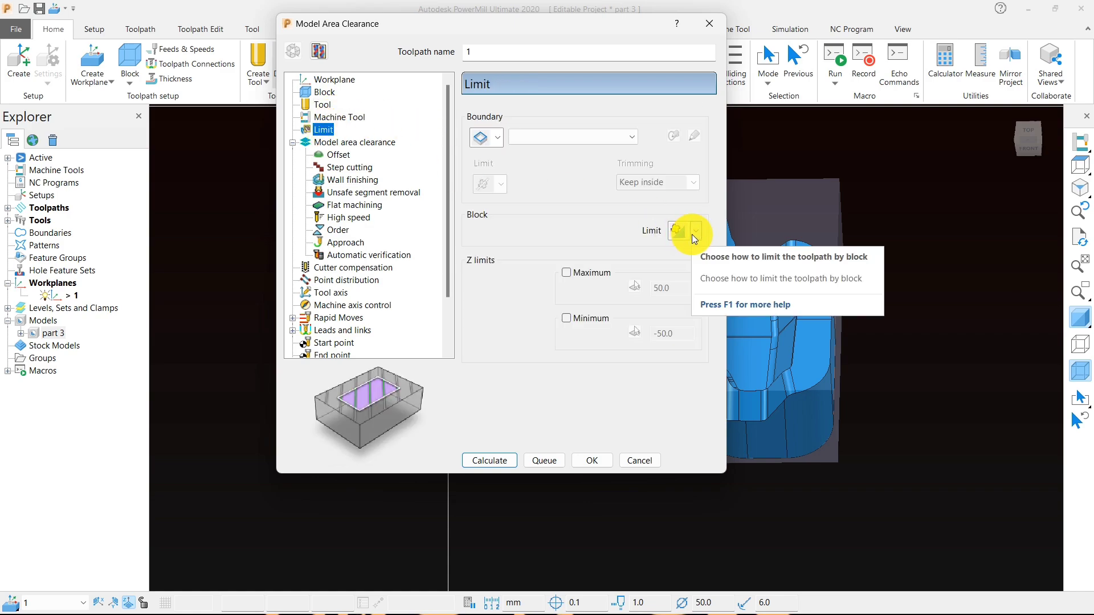
click(1079, 164)
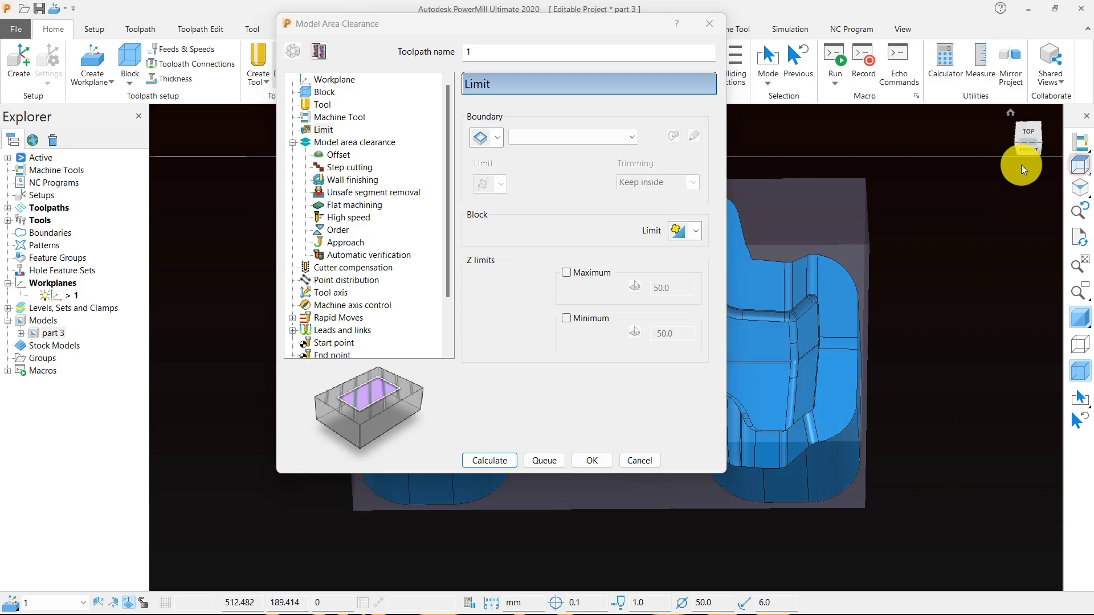
scroll(972, 237, down, 5)
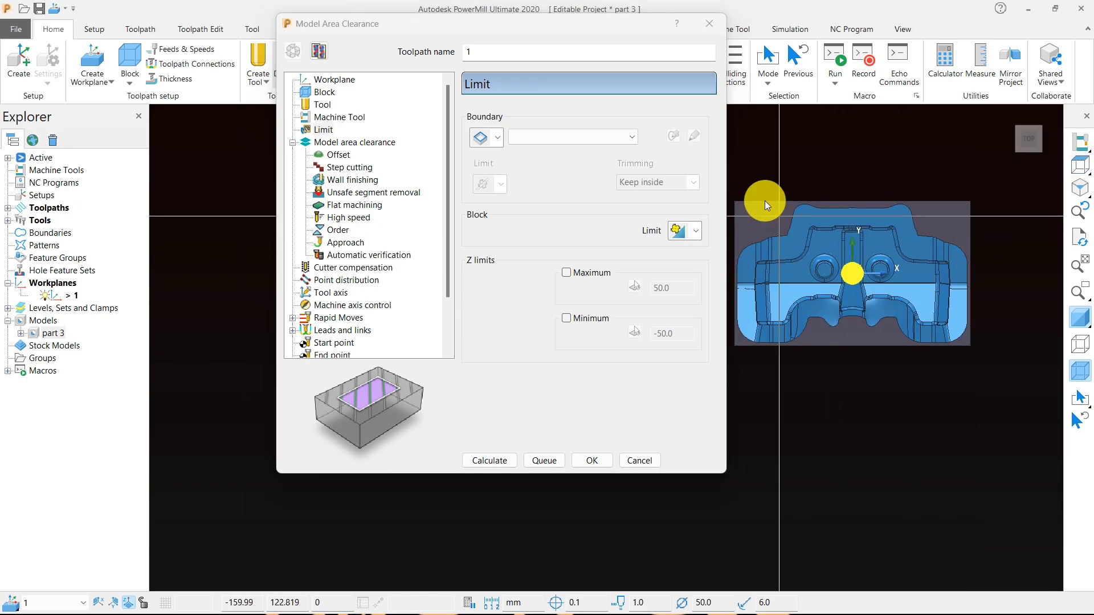
drag(563, 36, 399, 24)
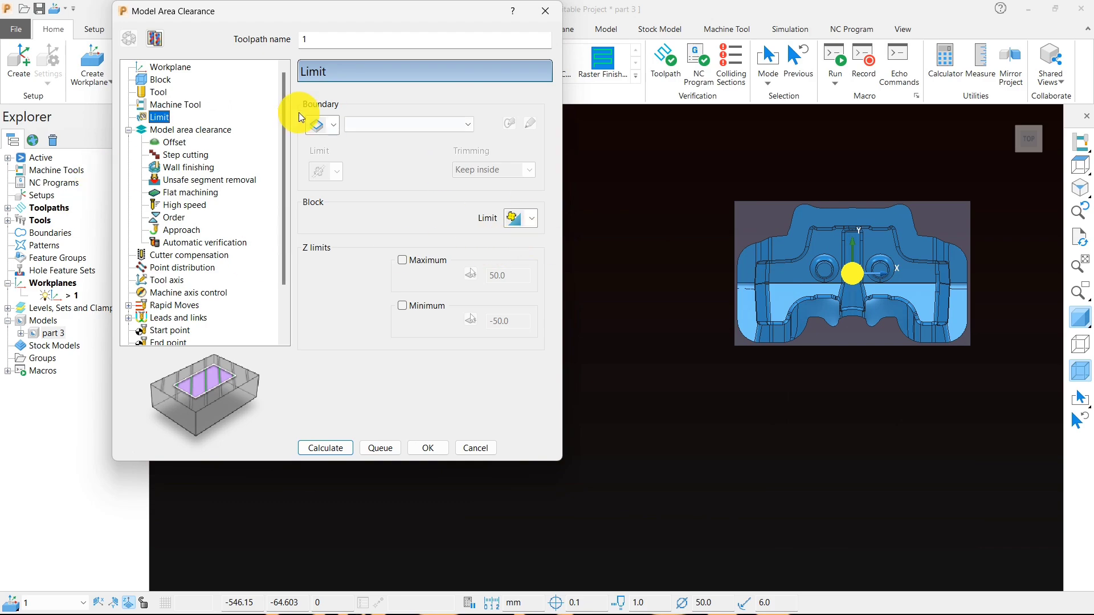
- Set the area clearance's area cut direction to Any and its tolerance to 0.05
click(199, 131)
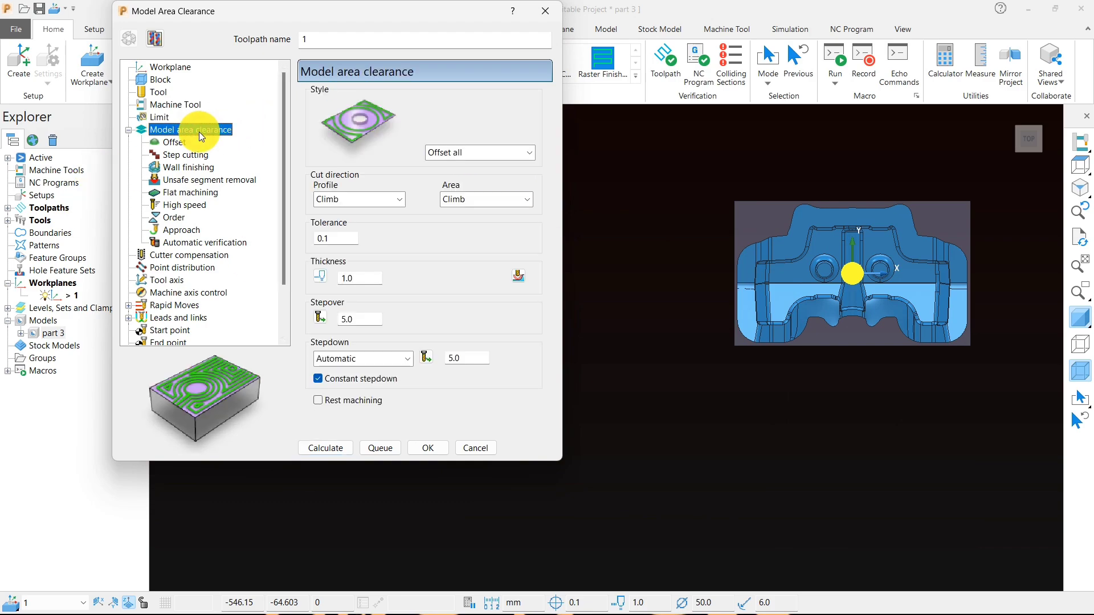
click(486, 201)
click(456, 231)
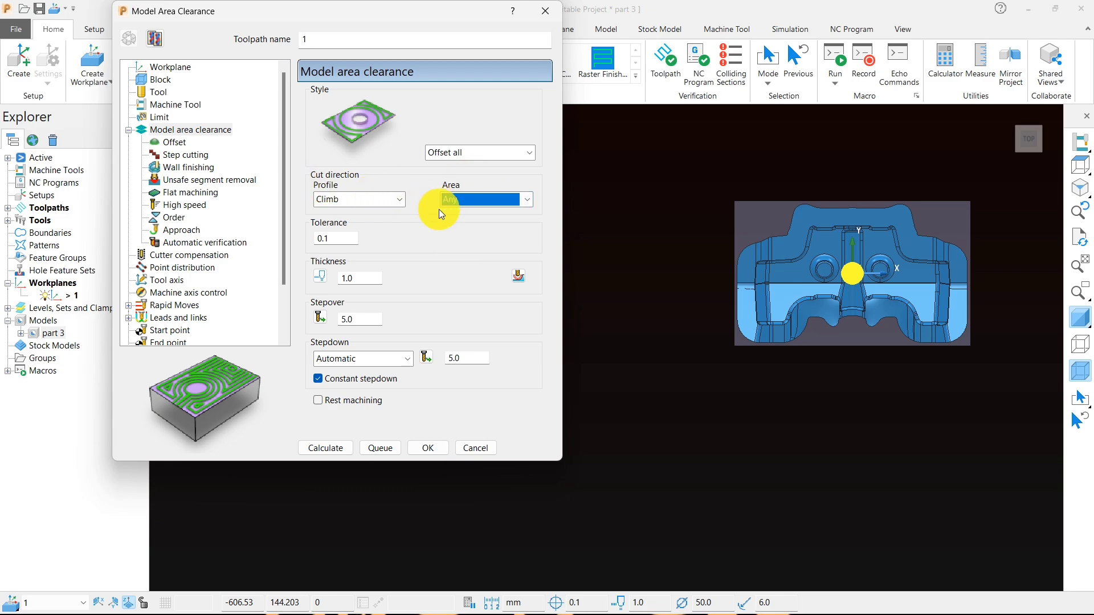
double_click(322, 239)
text(.)
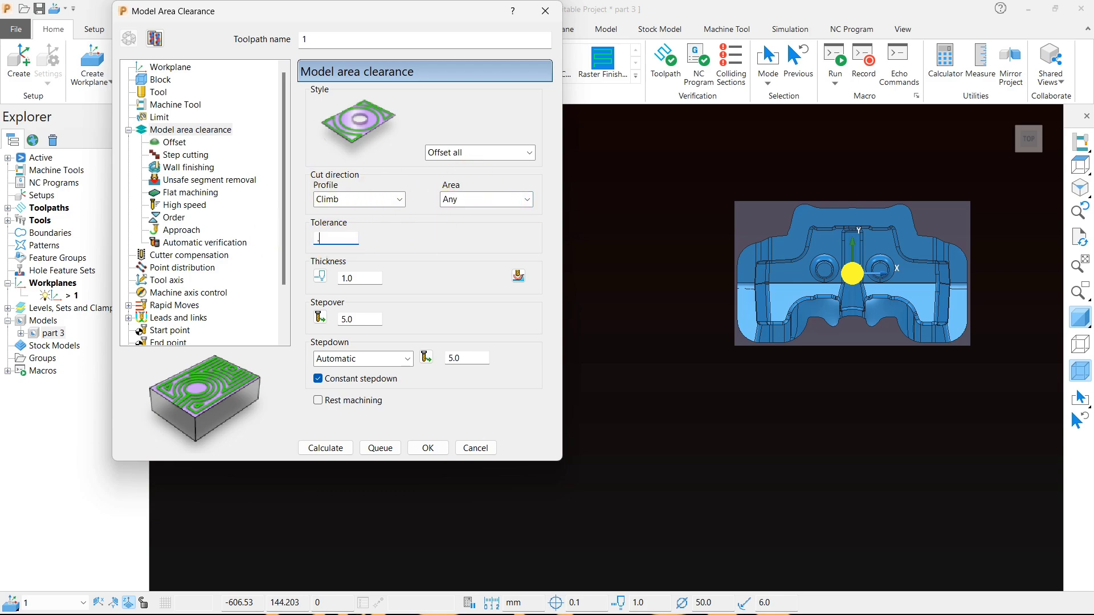
text(05)
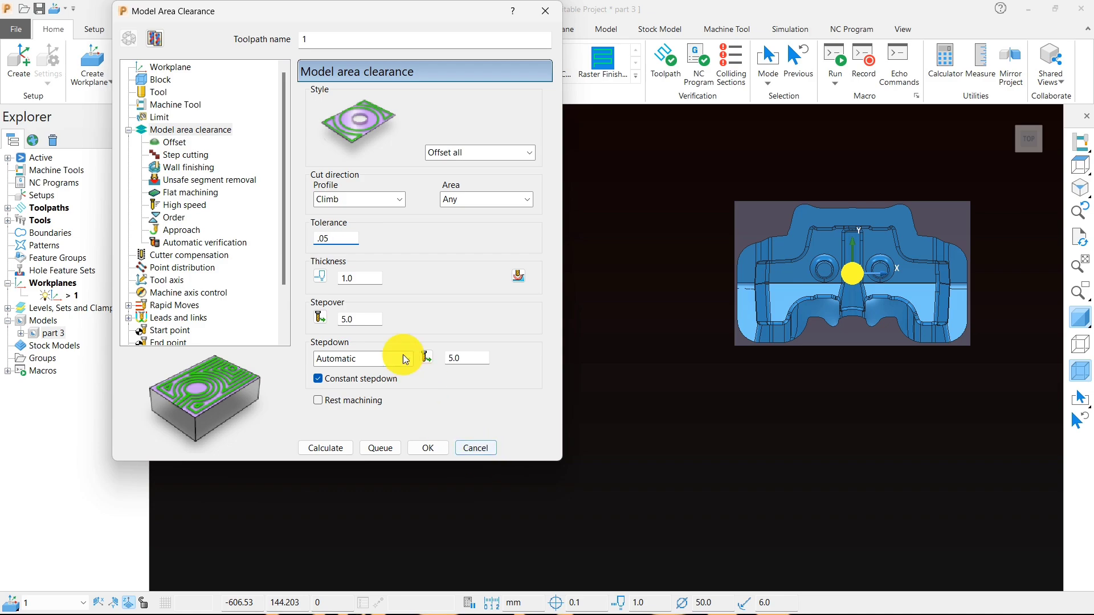
key(Tab)
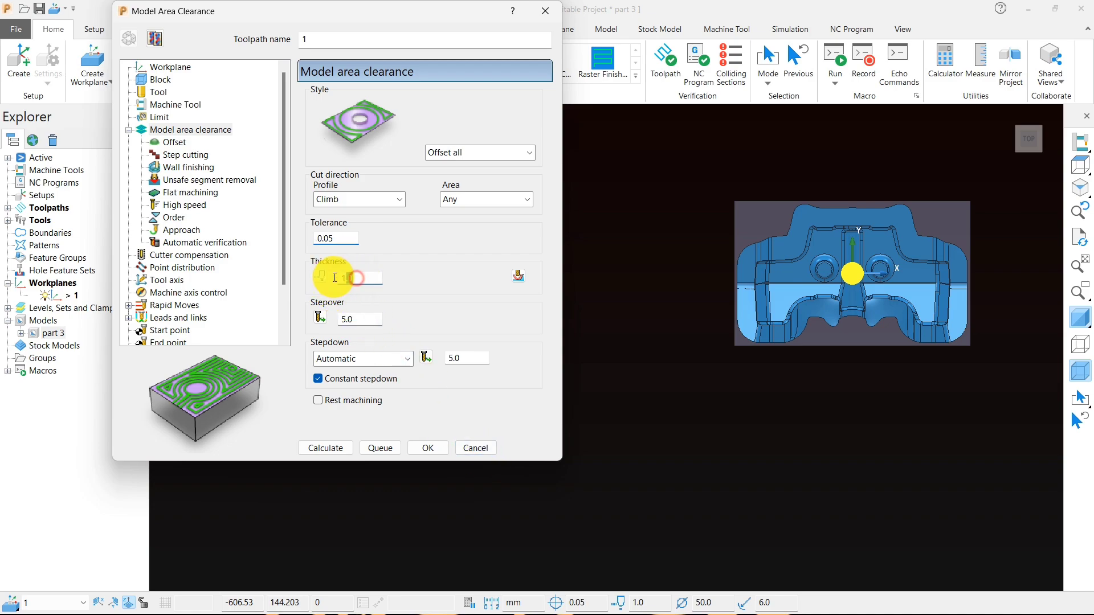
- Set separate thicknesses for the toolpath: 0.5 mm radial and 0.1 mm axial
key(BackSpace)
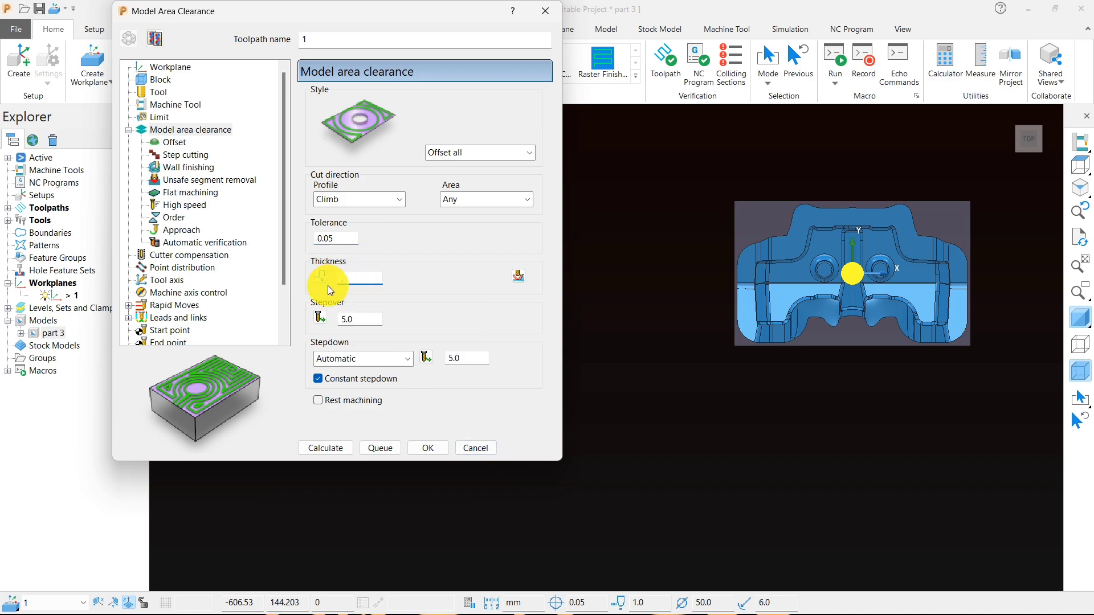
text(.5)
click(320, 278)
click(427, 278)
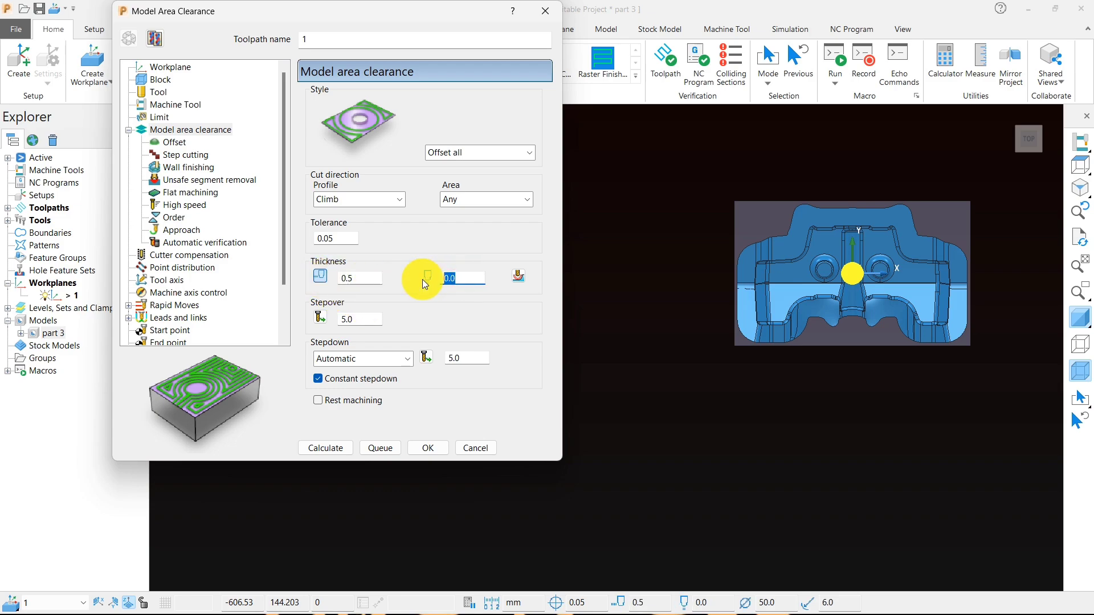
text(.1)
- Examine the model's outer side wall and upper corner face in relation to the radial and axial thickness
click(636, 388)
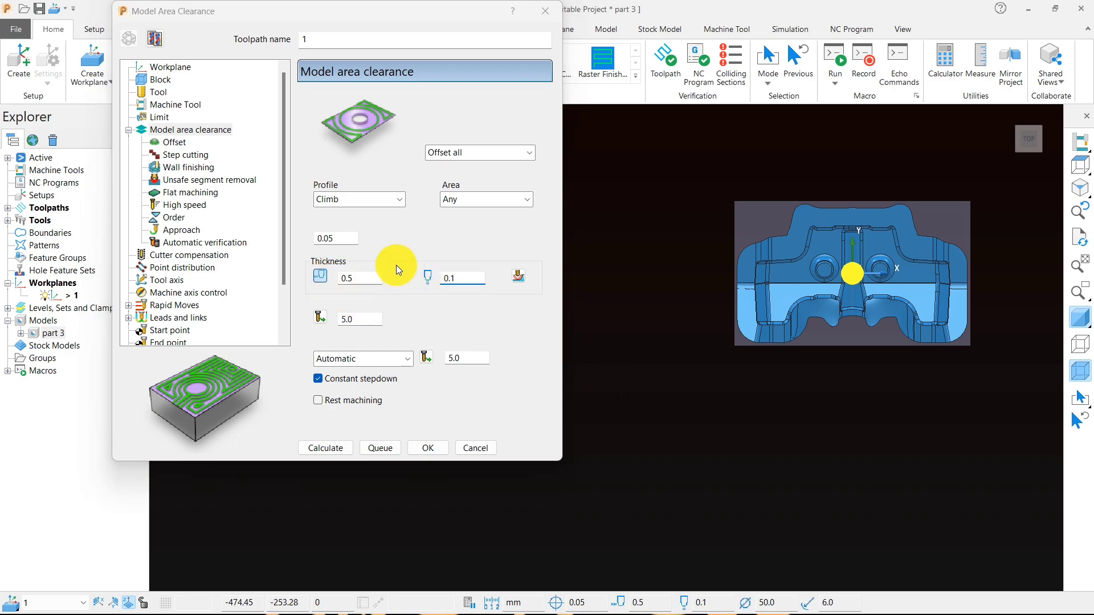
middle_drag(786, 373, 713, 315)
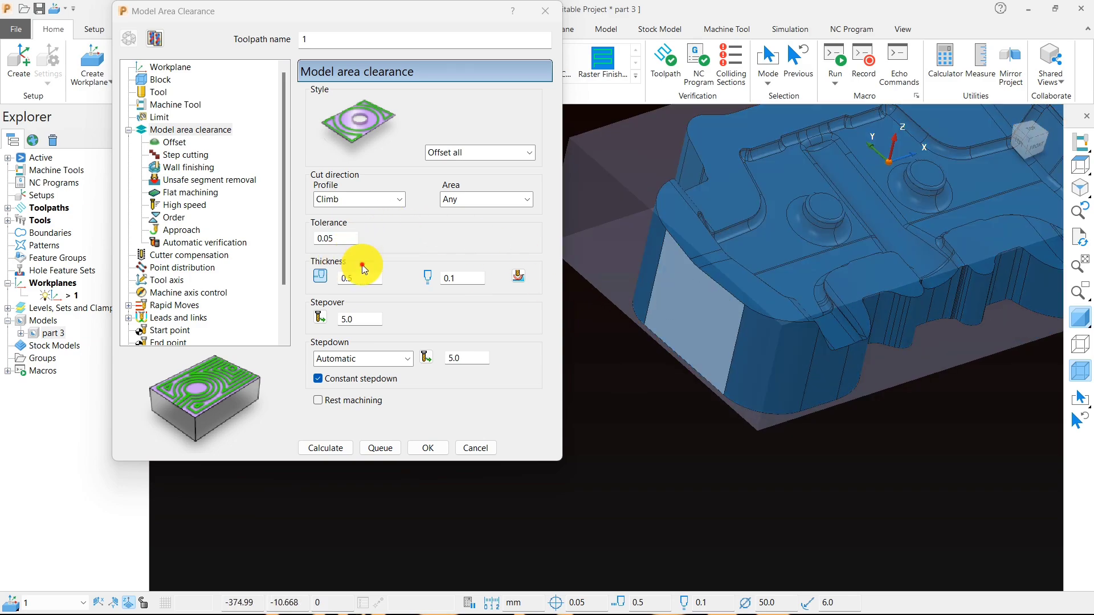
click(362, 265)
middle_drag(683, 414, 649, 425)
scroll(730, 297, up, 3)
click(732, 292)
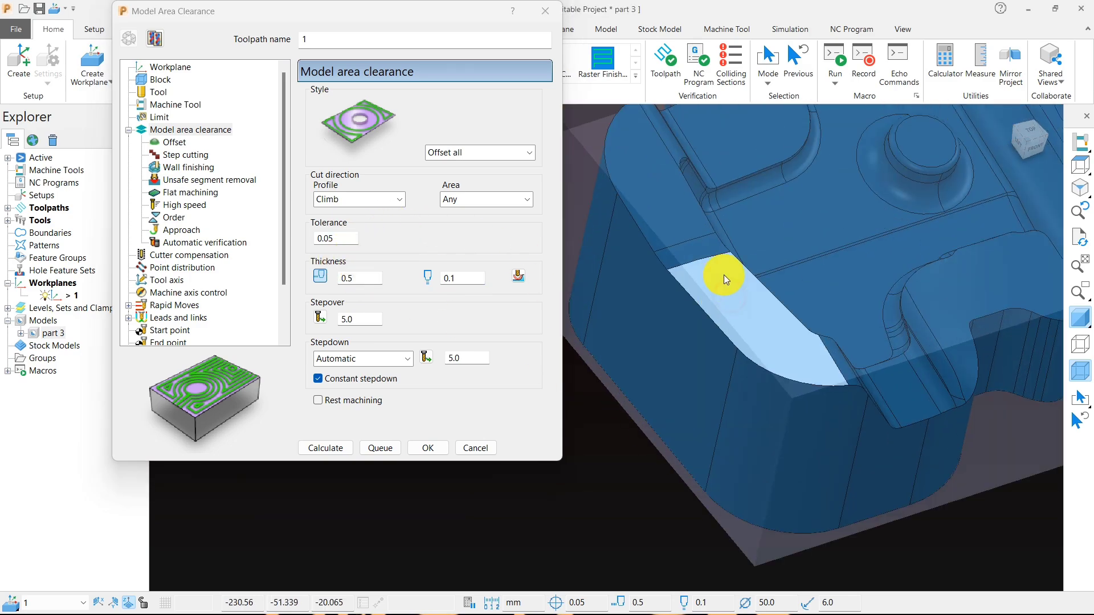
- Set the area clearance toolpath's stepover to 30 mm after checking the model in top view
double_click(457, 278)
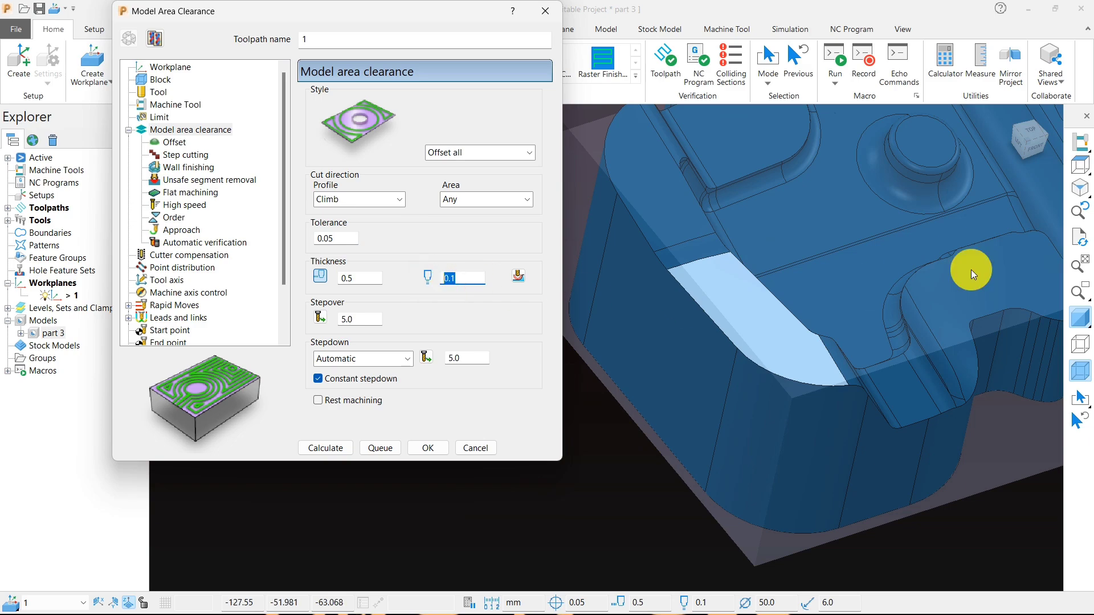
click(1082, 165)
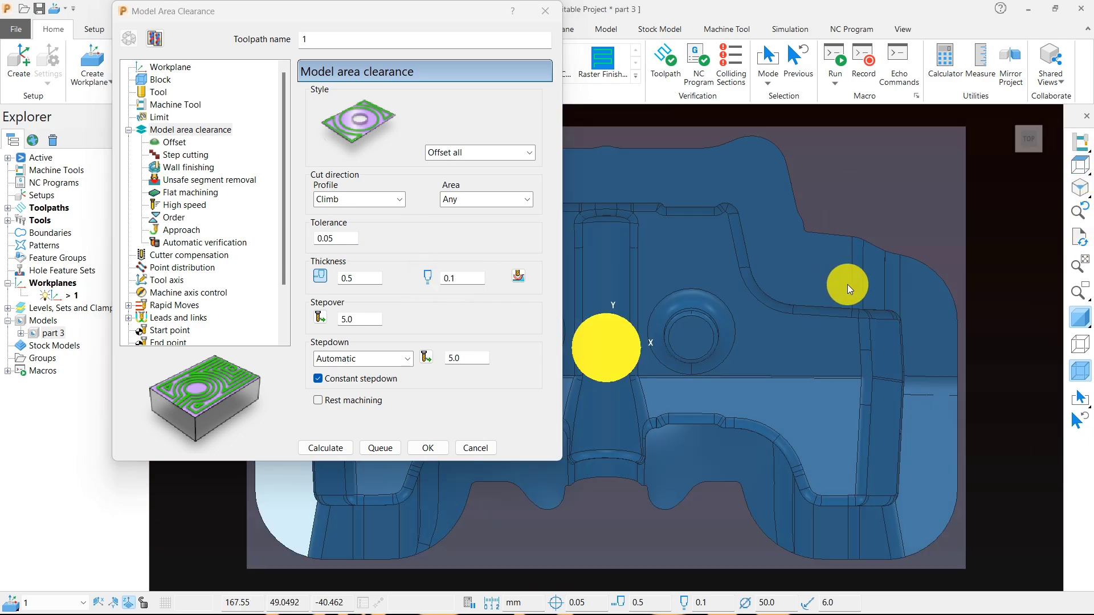
click(649, 164)
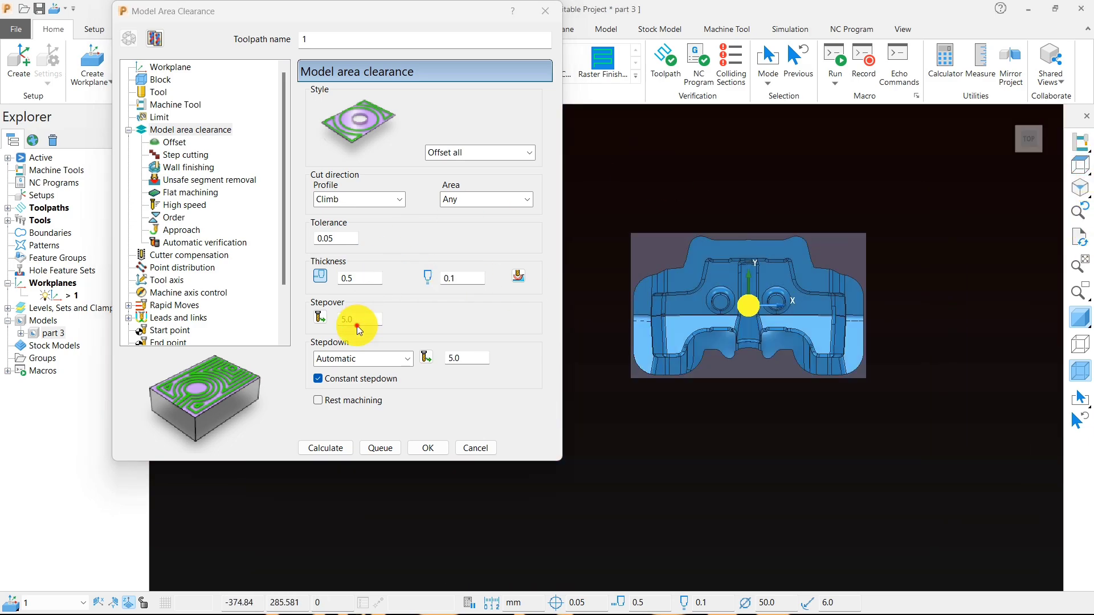
double_click(358, 326)
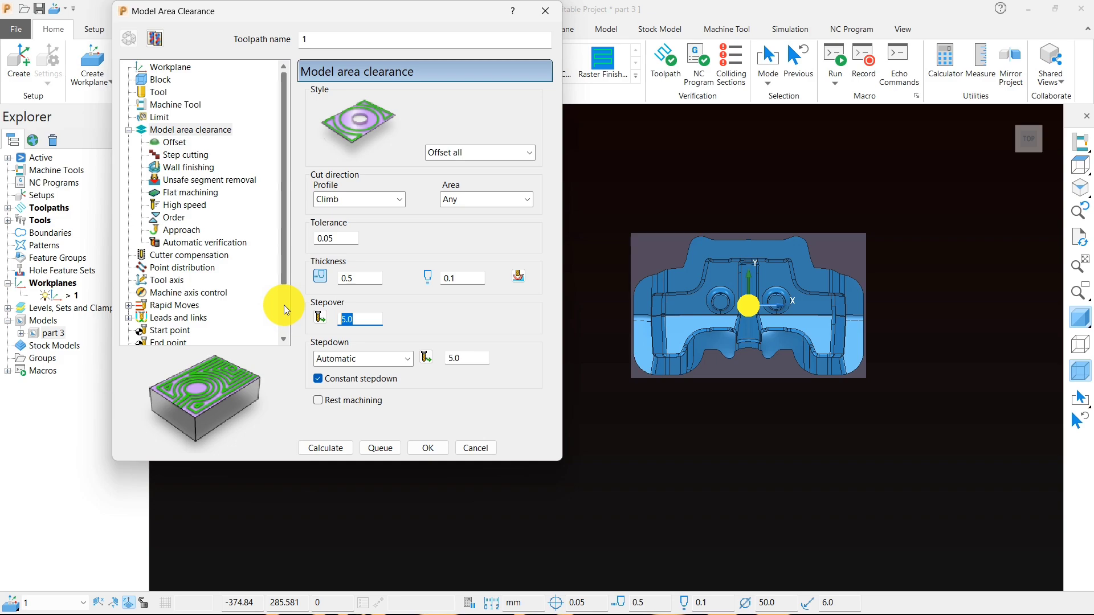
text(30)
key(Return)
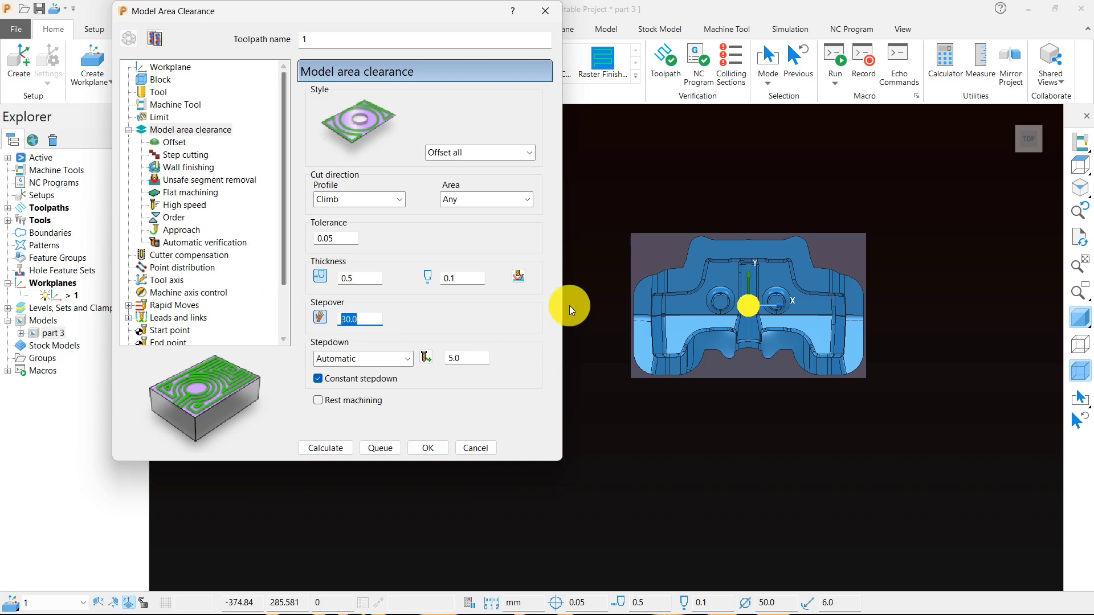
- Set the toolpath's automatic stepdown to 0.4 mm
click(587, 231)
drag(469, 354, 358, 354)
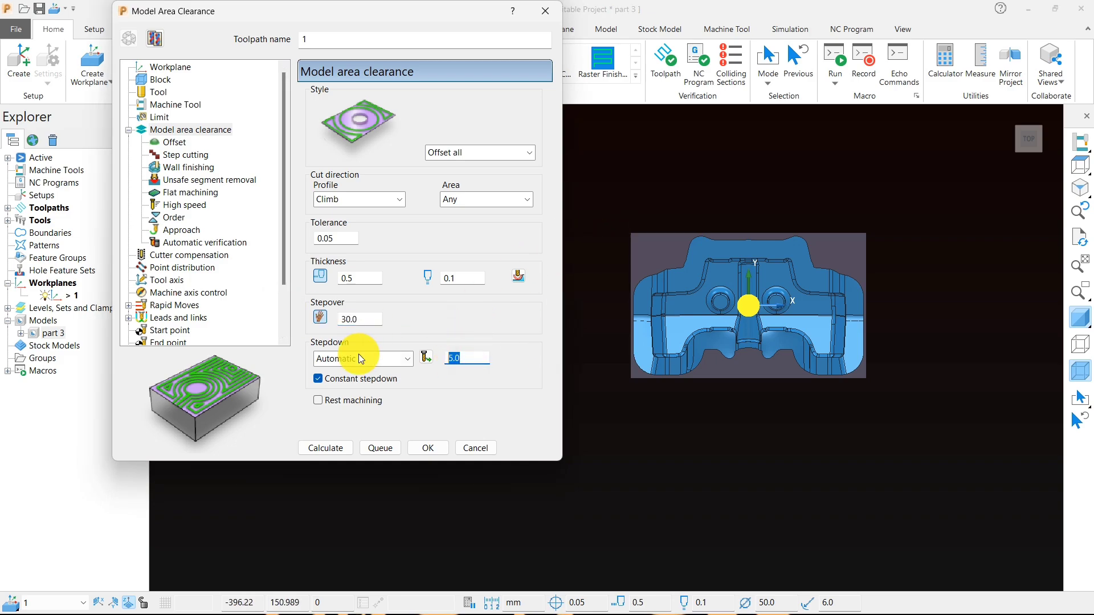
text(.4)
click(600, 447)
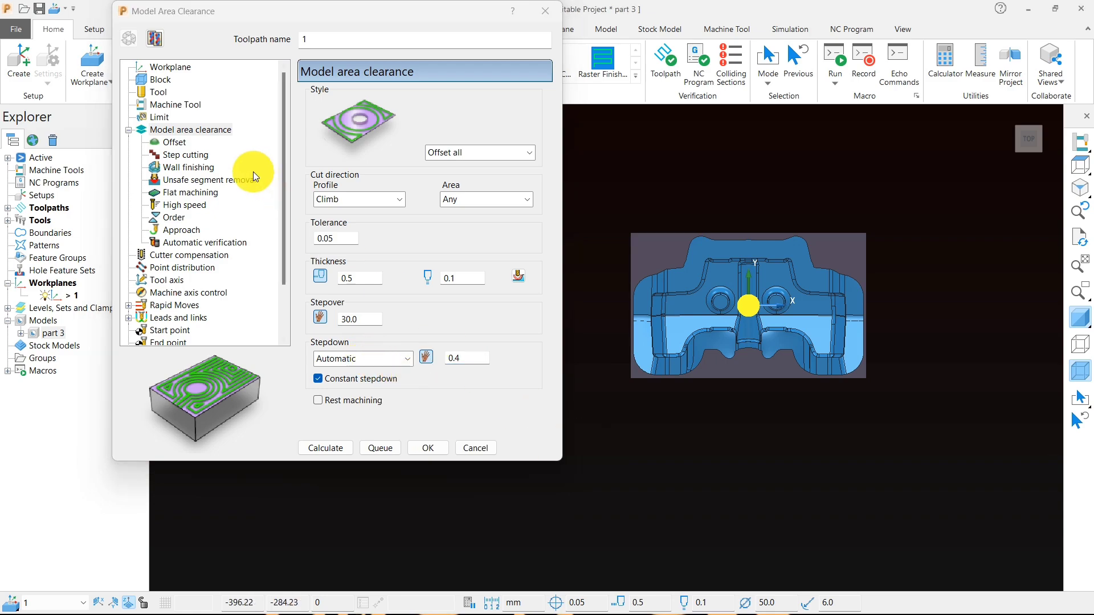
- Disable Maintain cut direction in the toolpath's offset settings and review the step cutting settings
click(173, 142)
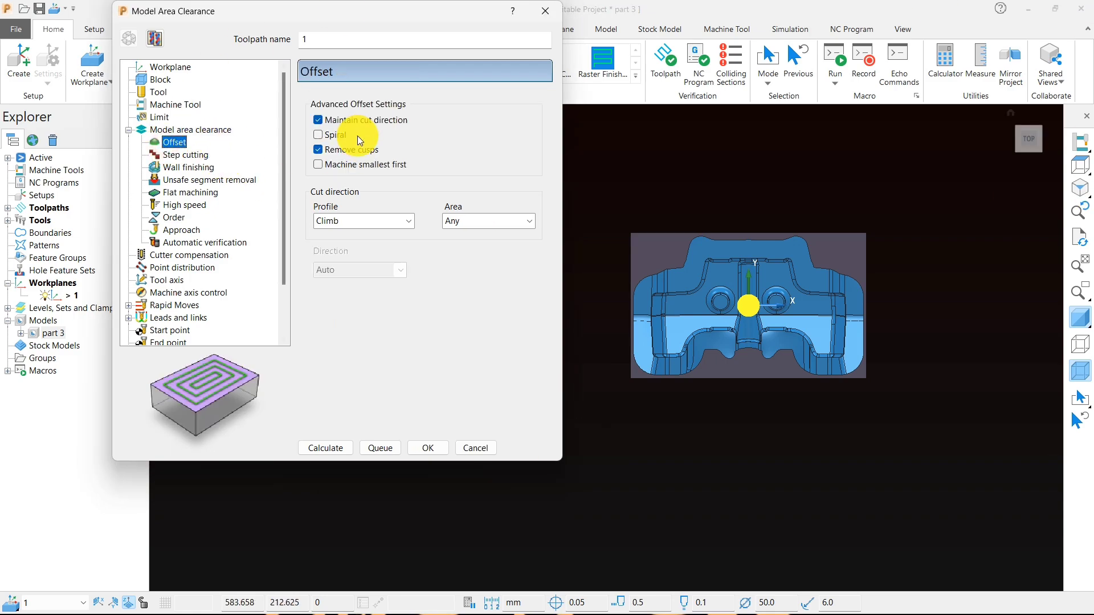
click(349, 119)
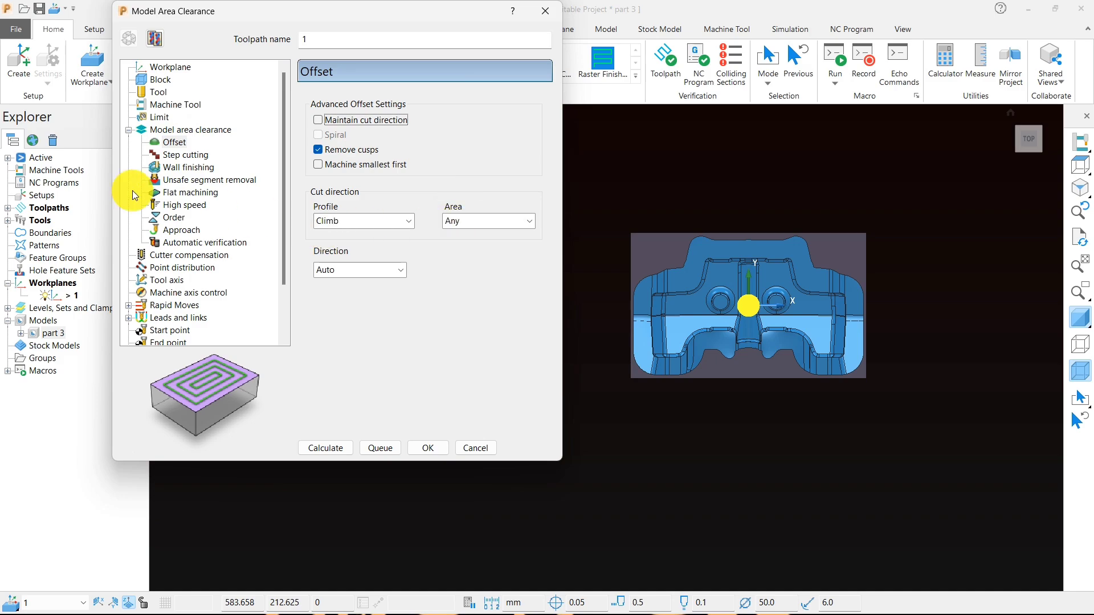
click(187, 156)
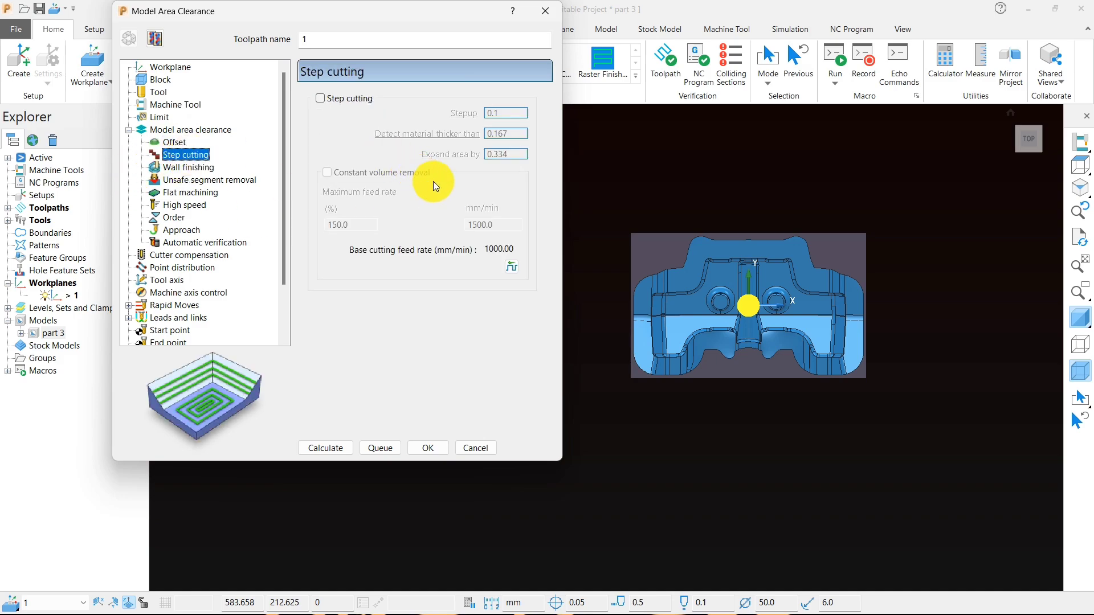
middle_drag(751, 289, 661, 332)
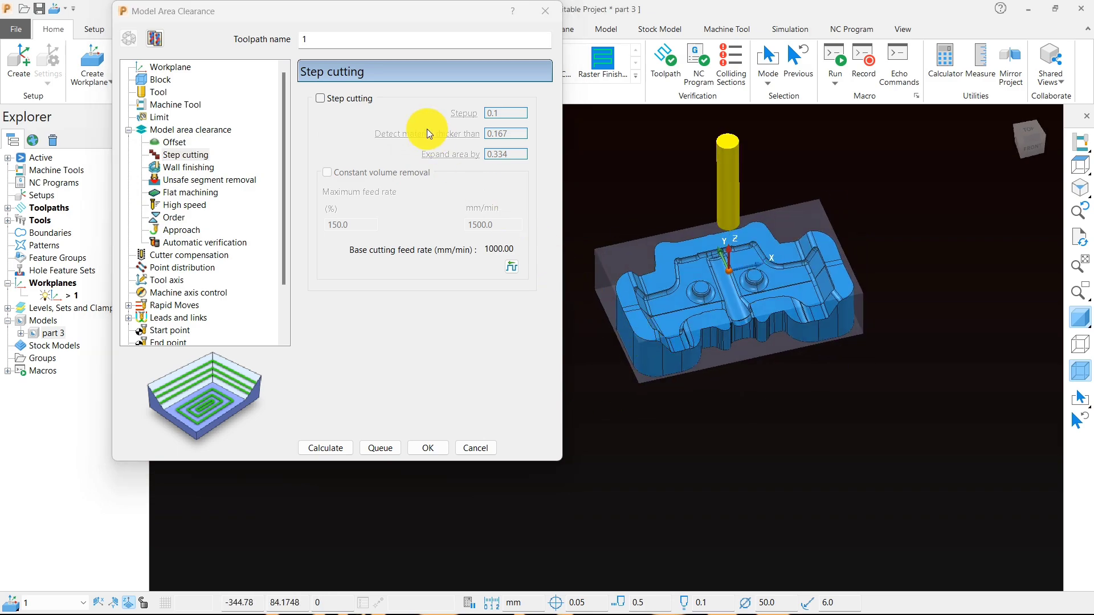
- Review the wall finishing settings and enable removal of unsafe segments smaller than the threshold
click(185, 167)
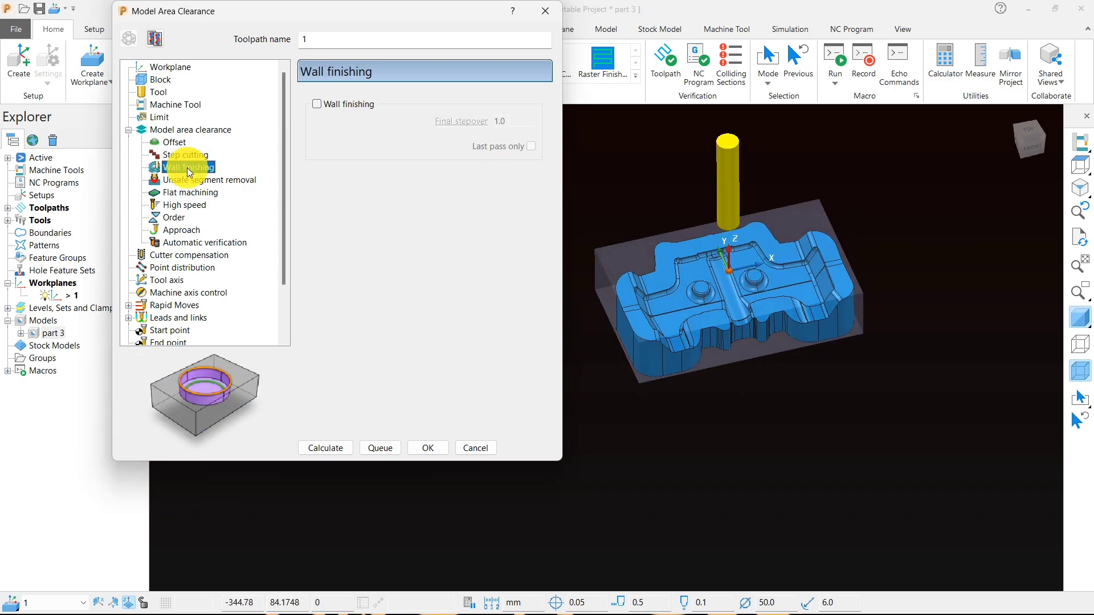
click(205, 179)
click(317, 104)
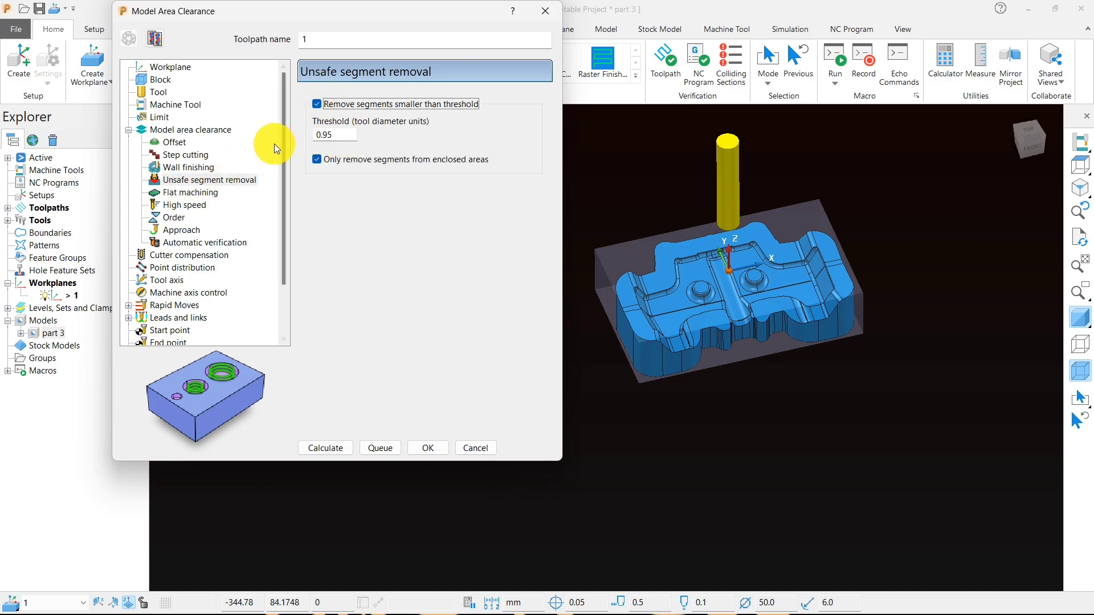
- Configure high speed machining with a profile smoothing radius of 0.3, raceline smoothing of 16% and Straight links
click(184, 204)
click(496, 135)
text(.3)
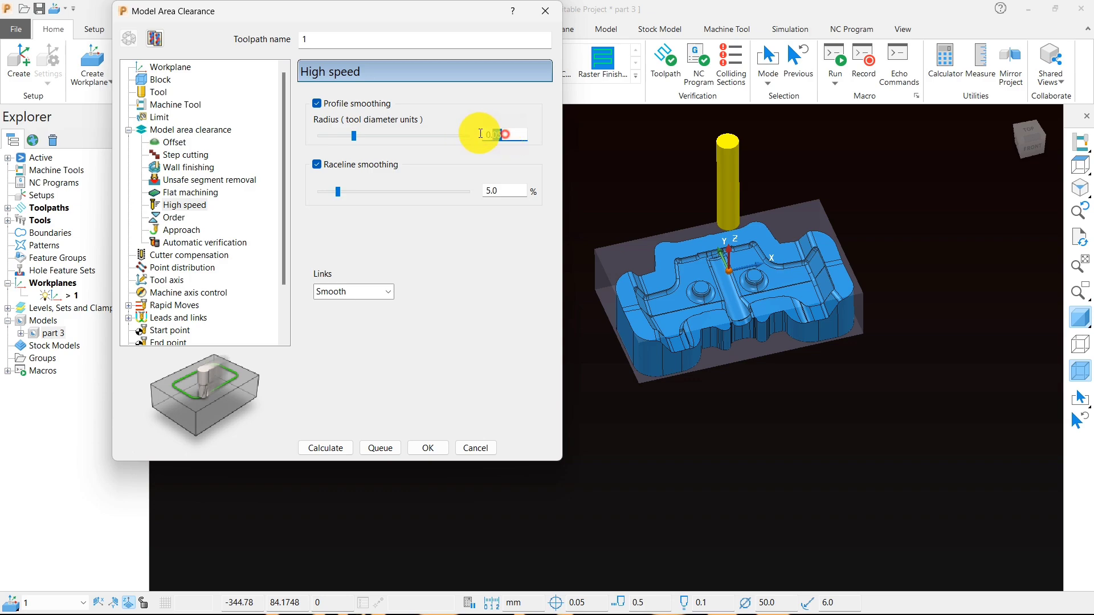
click(498, 191)
text(16)
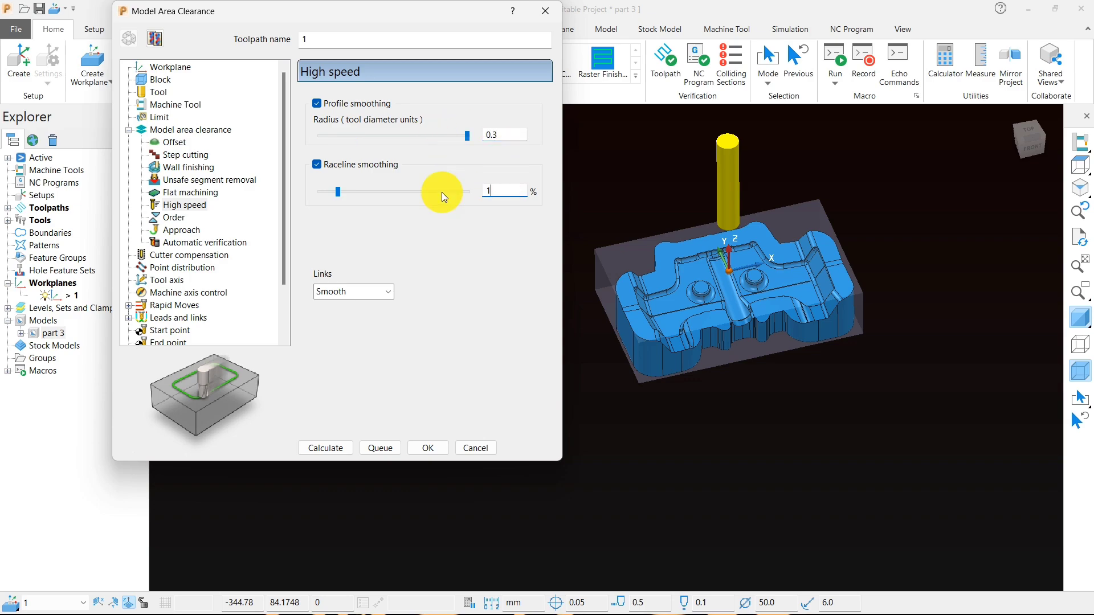
click(354, 293)
click(345, 308)
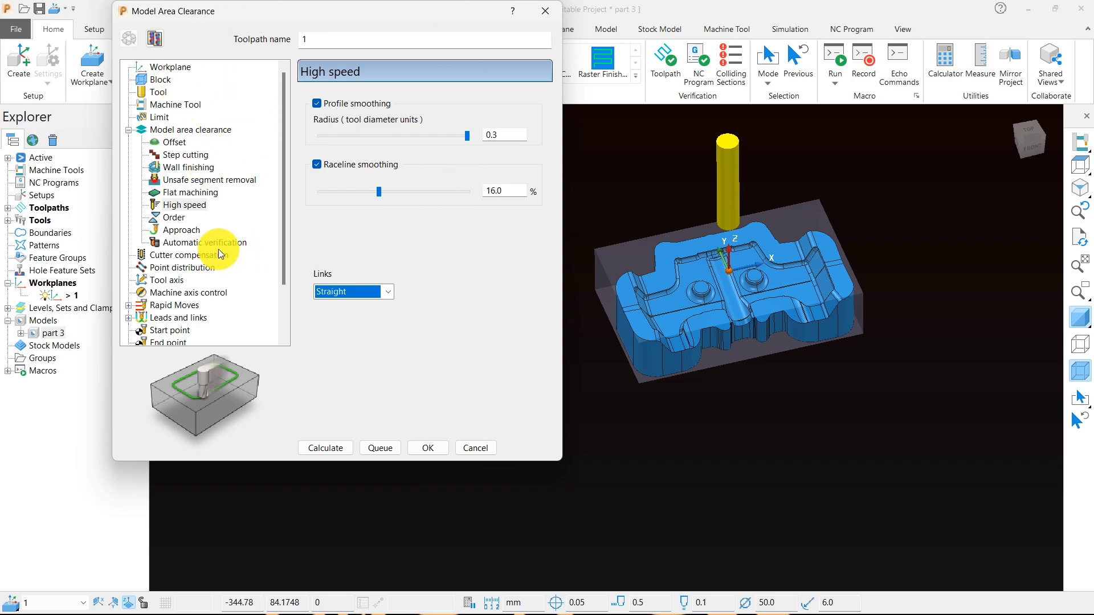
- Set the rapid moves' safe area workplane to 1, recalculate the rapid and plunge heights, and check the tool in front view
click(178, 307)
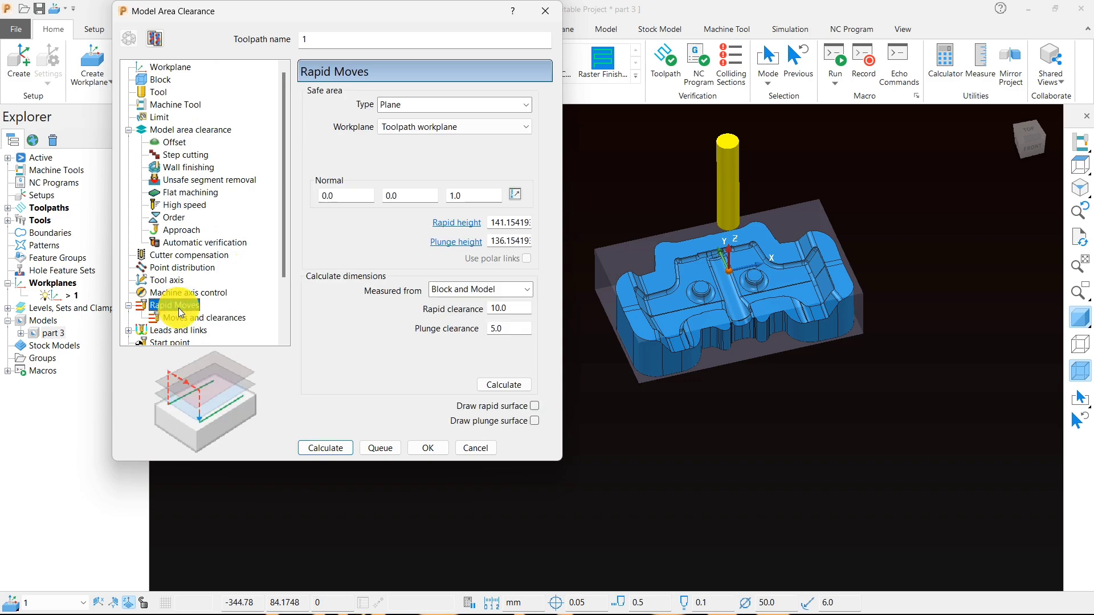
click(427, 128)
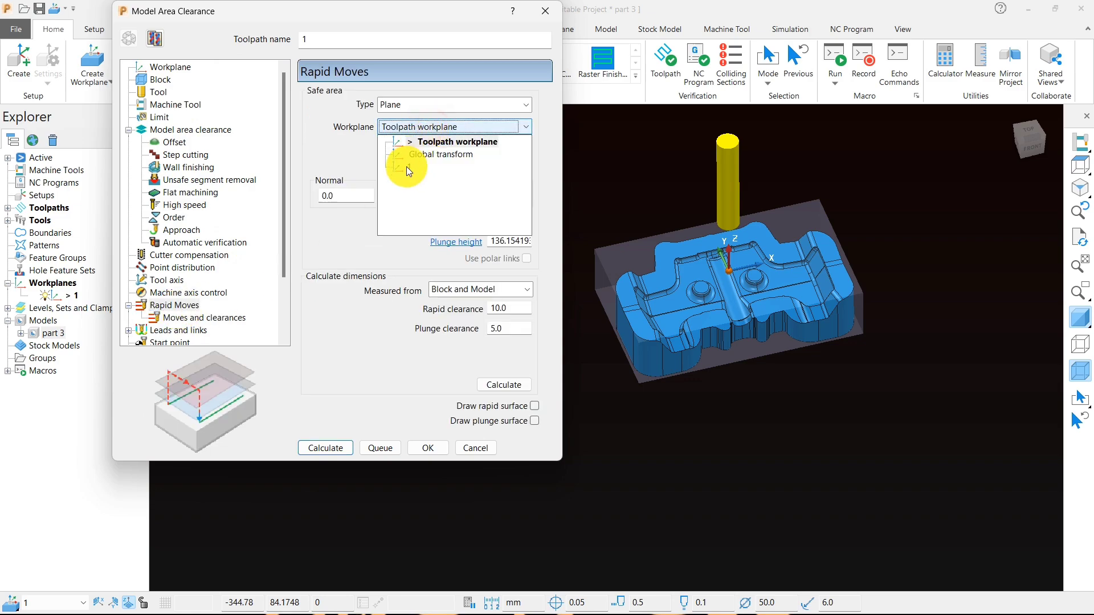
click(406, 167)
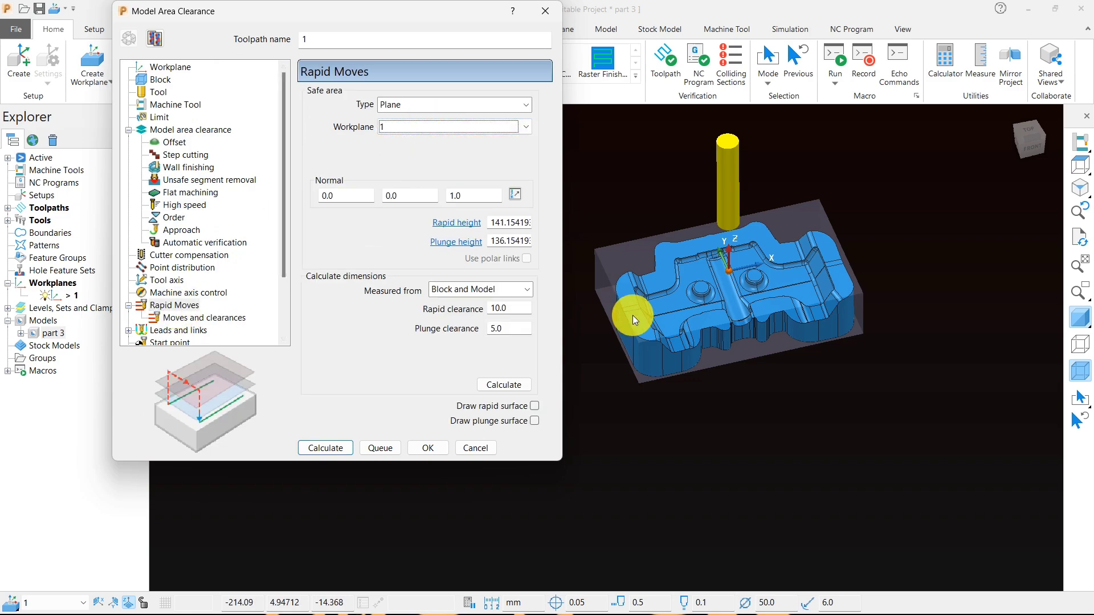
middle_drag(771, 382, 545, 317)
click(511, 385)
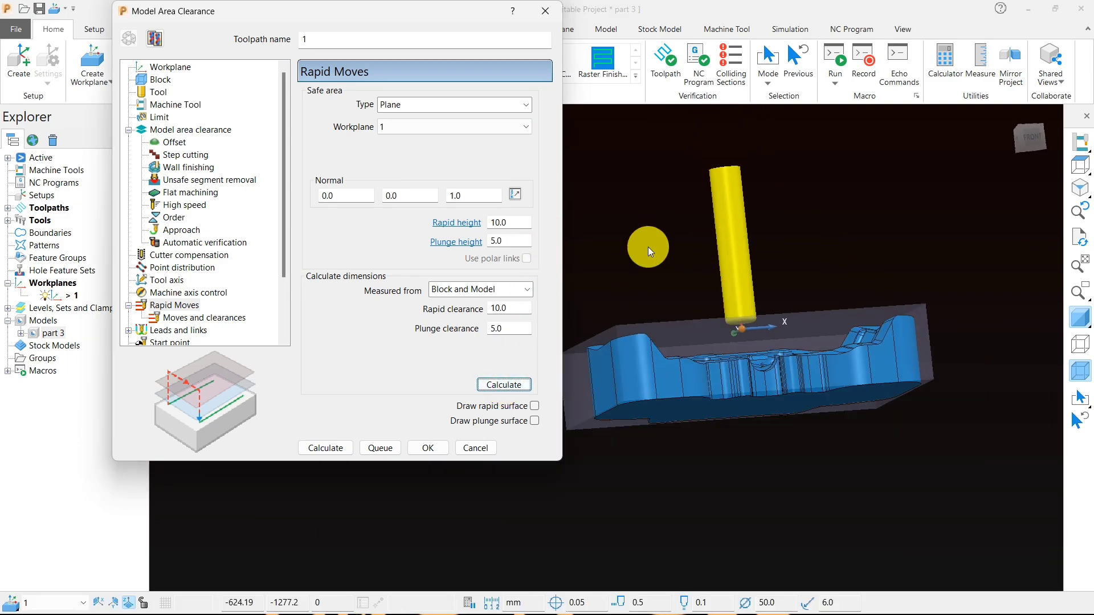
middle_drag(648, 247, 576, 247)
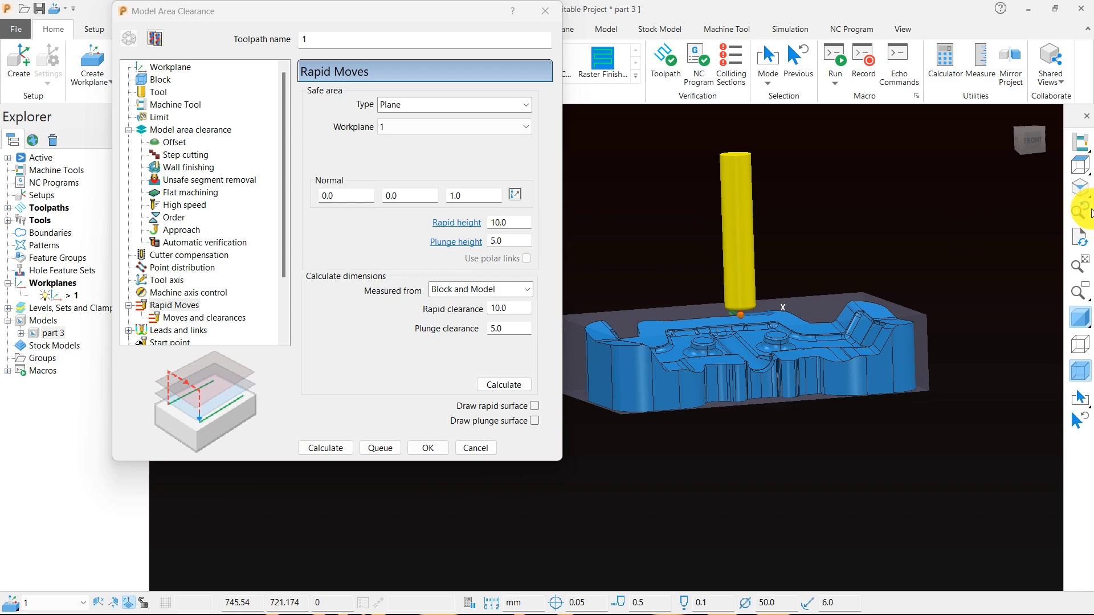
mouse_move(1076, 167)
click(961, 167)
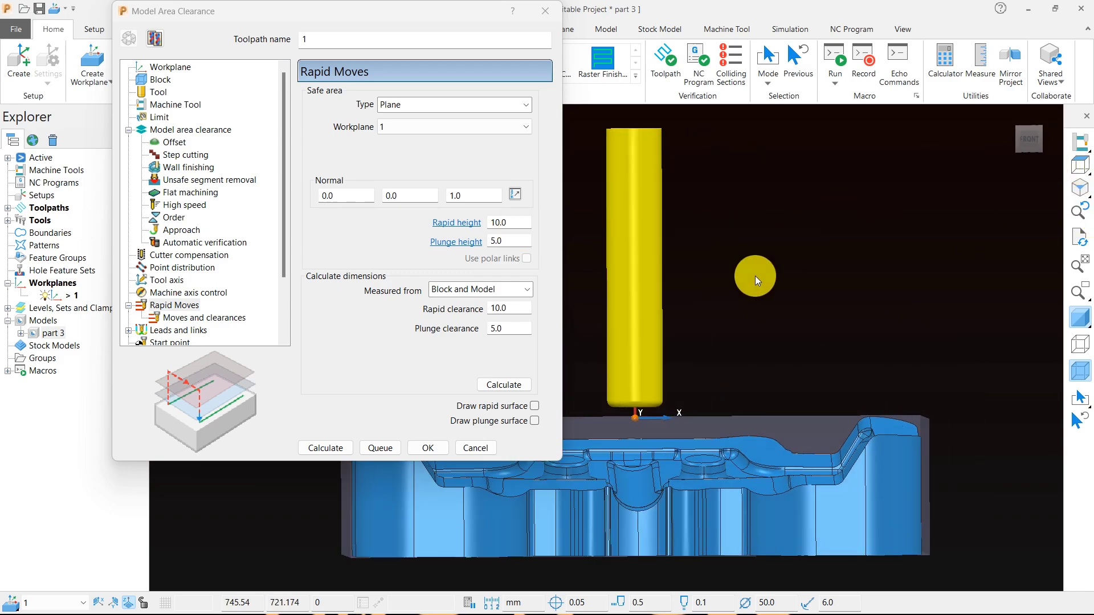
- Set the incremental plunge distance to 1.5 and the axial clearance to 3 for the rapid moves
click(187, 317)
double_click(507, 210)
text(1)
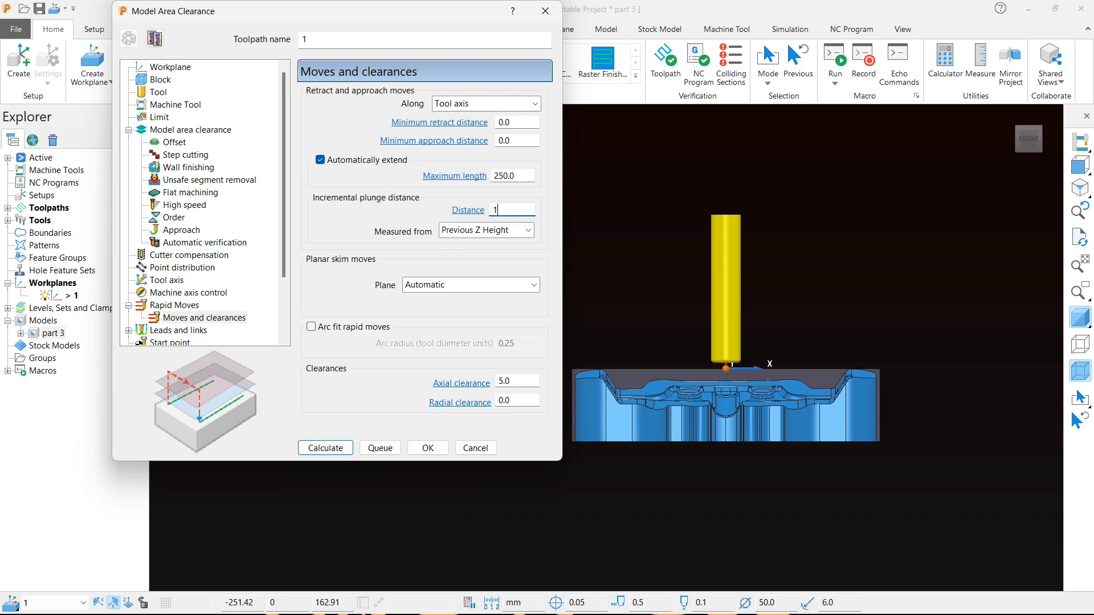
text(.5)
drag(516, 383, 461, 377)
text(3)
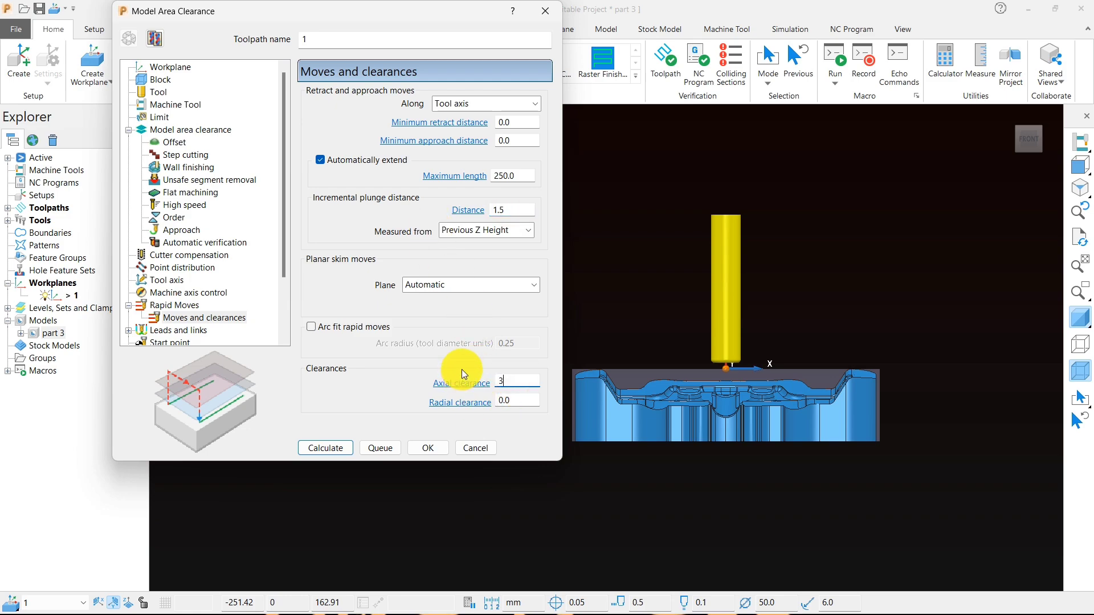
key(Return)
- Set the toolpath's first-choice lead-in to Ramp and open its ramp options
double_click(183, 332)
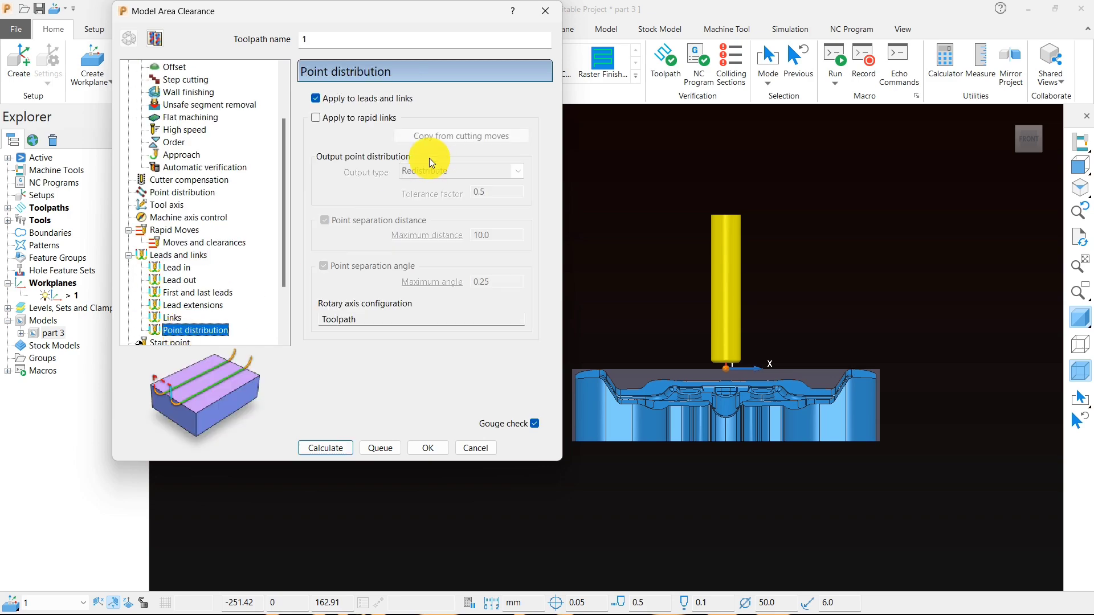
click(184, 269)
click(435, 103)
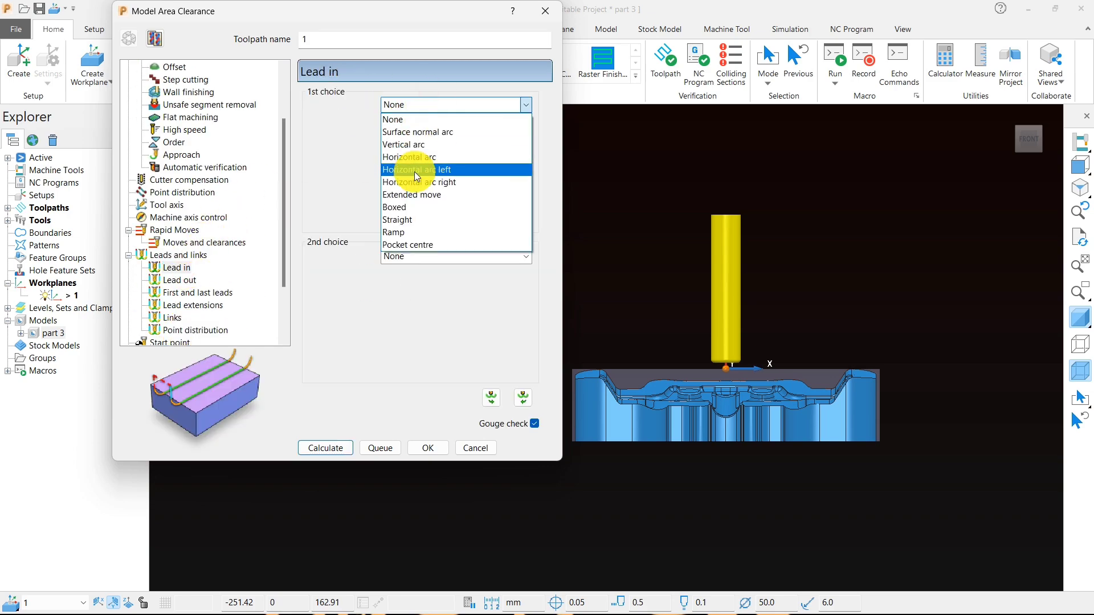
click(402, 231)
click(513, 131)
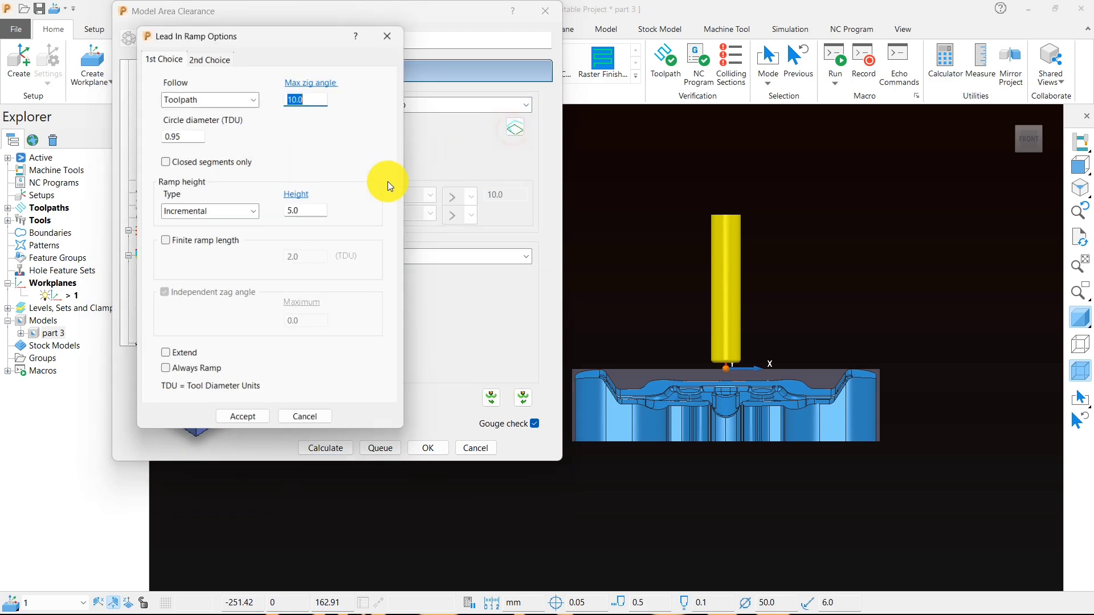
- Try to set the lead-in ramp's circle diameter to .o5, set its incremental ramp height to 0.5, and accept the options
click(183, 134)
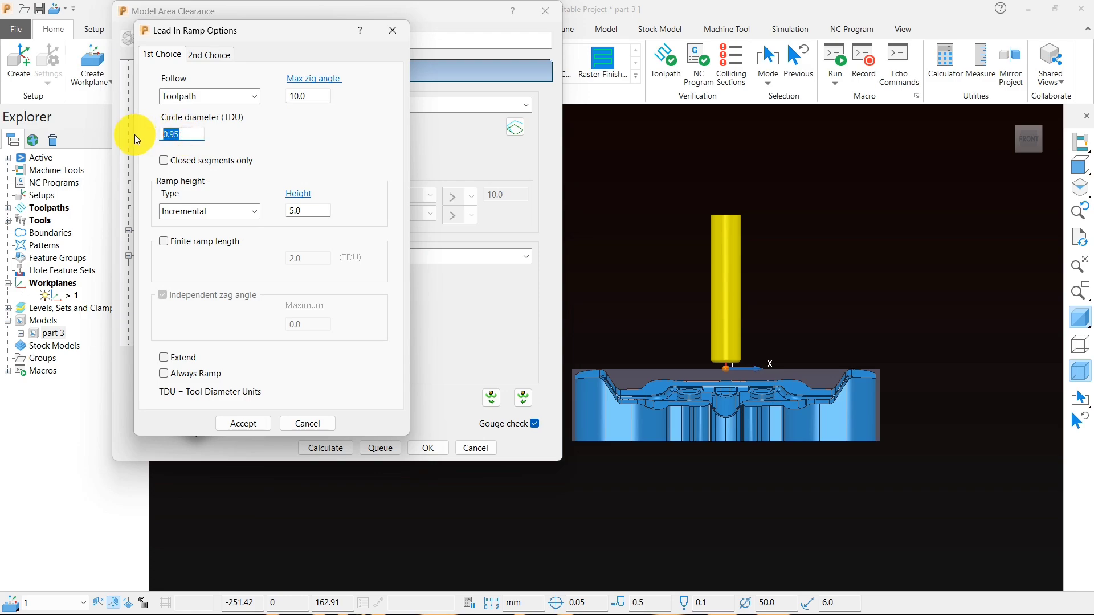
text(.)
text(o5)
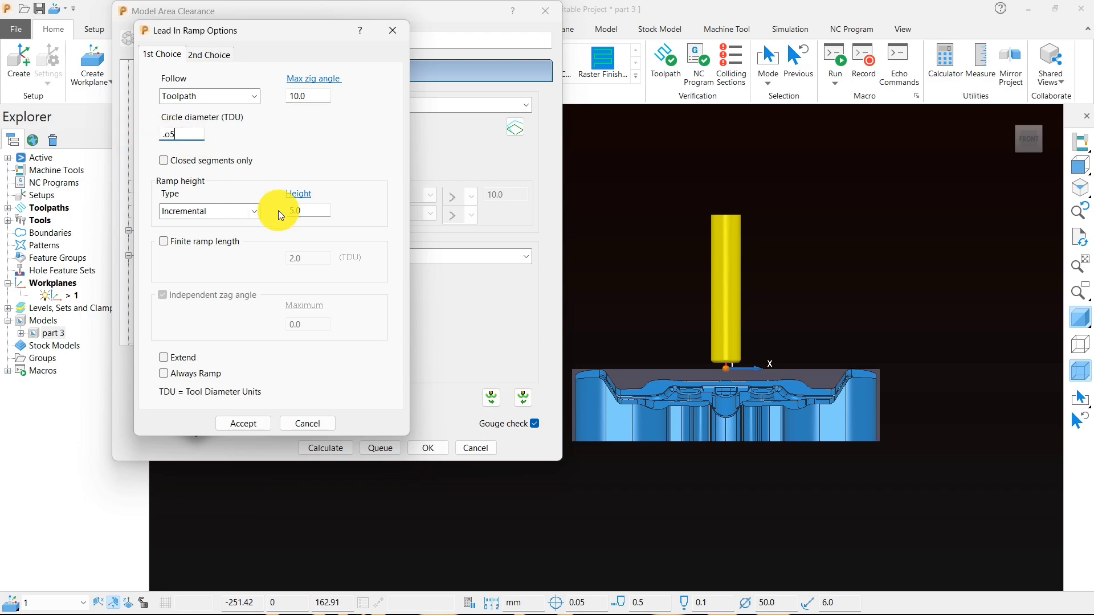
click(292, 210)
text(.5)
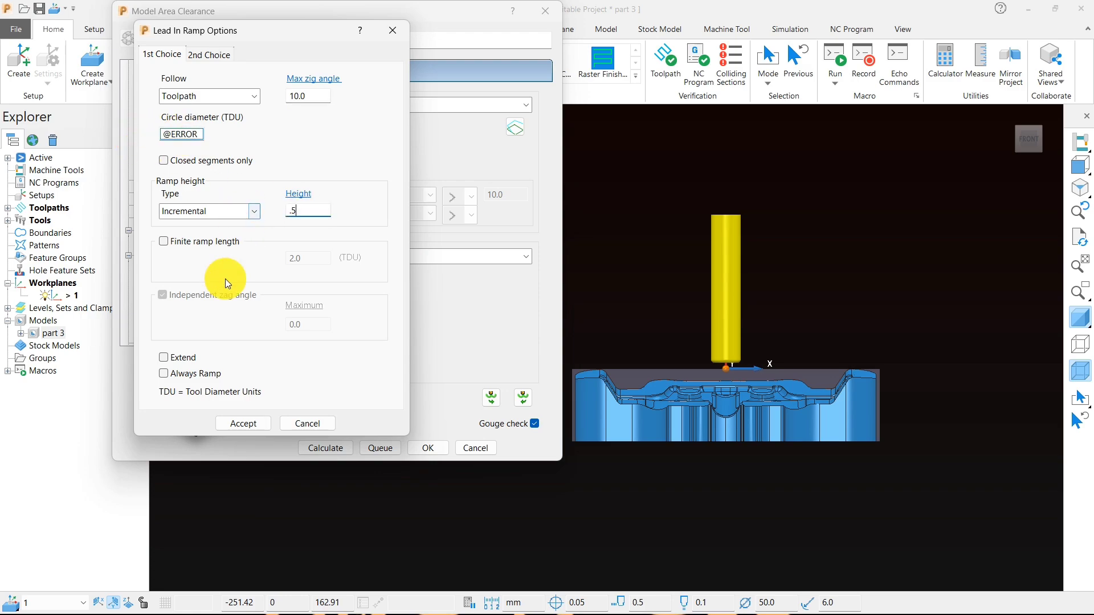
click(237, 424)
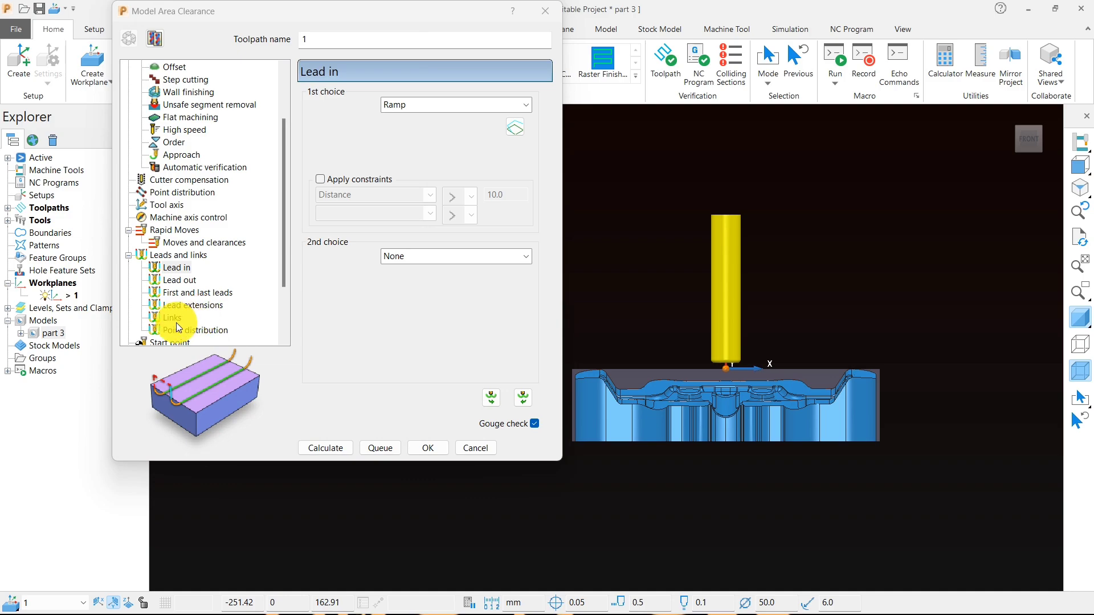
- Review the link settings and set the toolpath's cutting feed rate to 2500 mm/min
click(172, 318)
scroll(205, 315, down, 2)
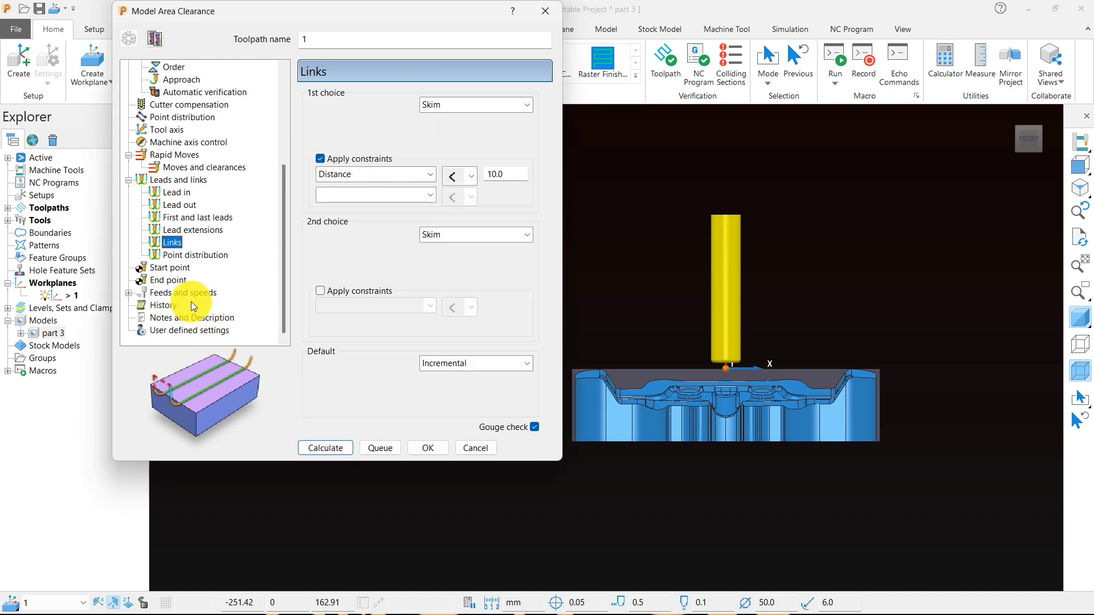
click(186, 294)
double_click(344, 182)
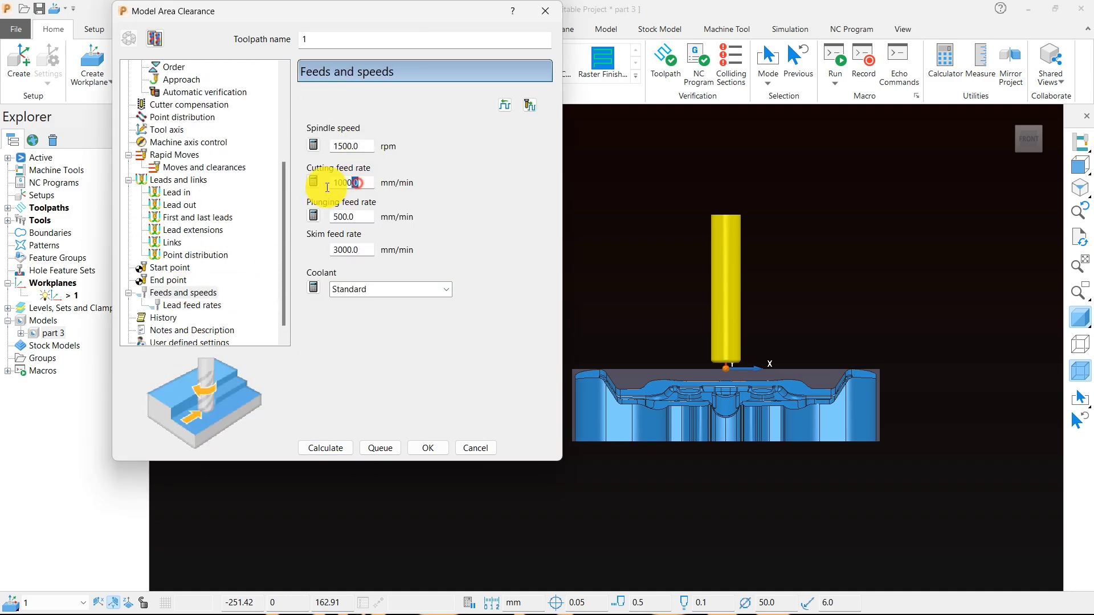
text(250)
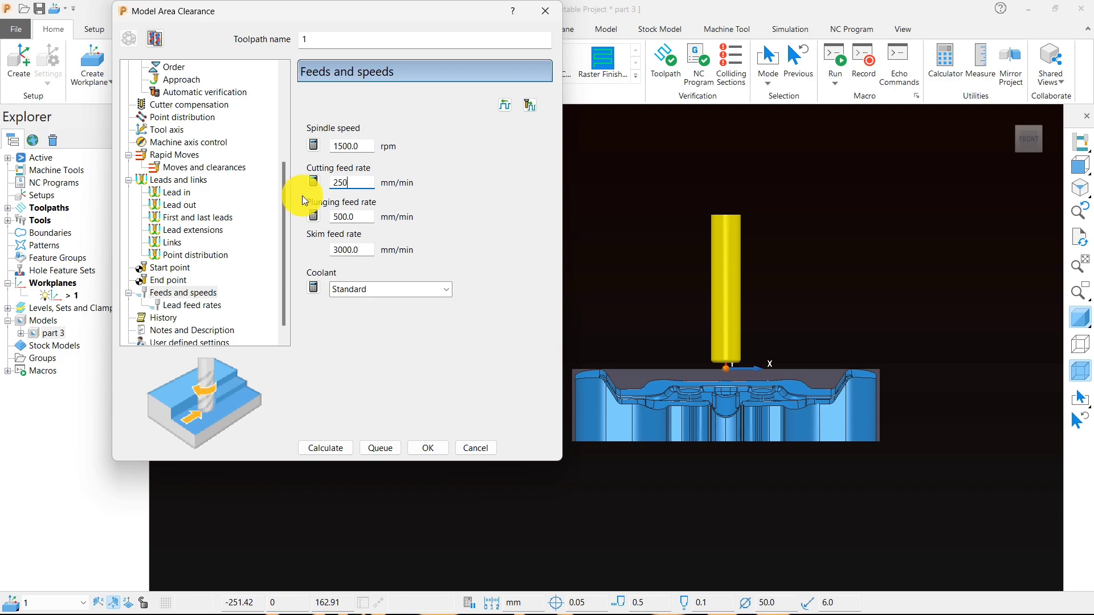
text(0)
key(Tab)
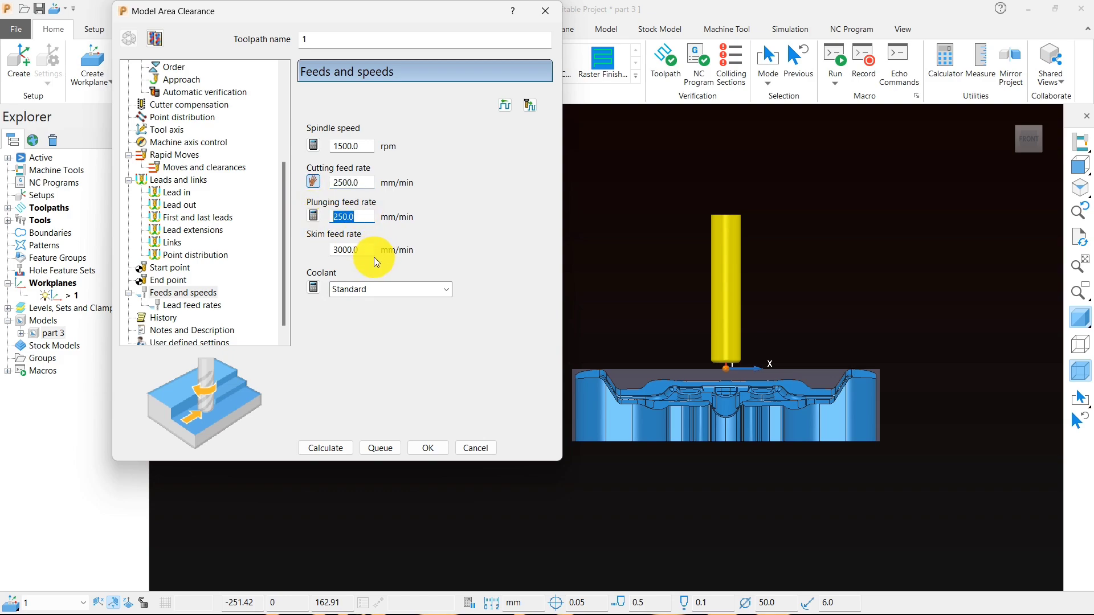
- Set the skim feed rate to 5000 mm/min and try to calculate the toolpath
double_click(342, 249)
text(5000)
double_click(359, 146)
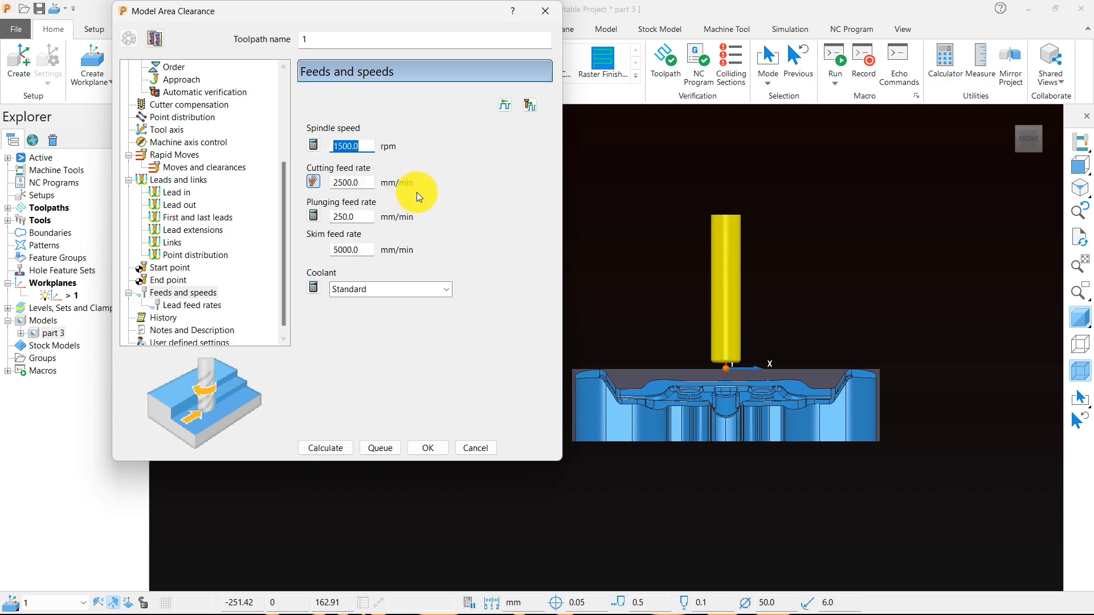
click(322, 448)
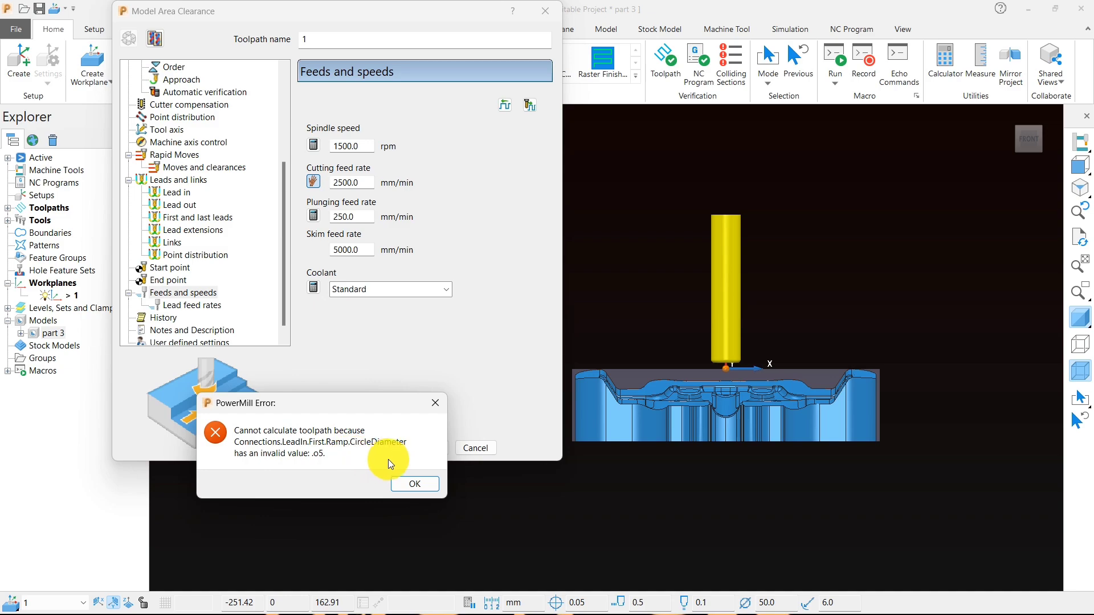
click(403, 485)
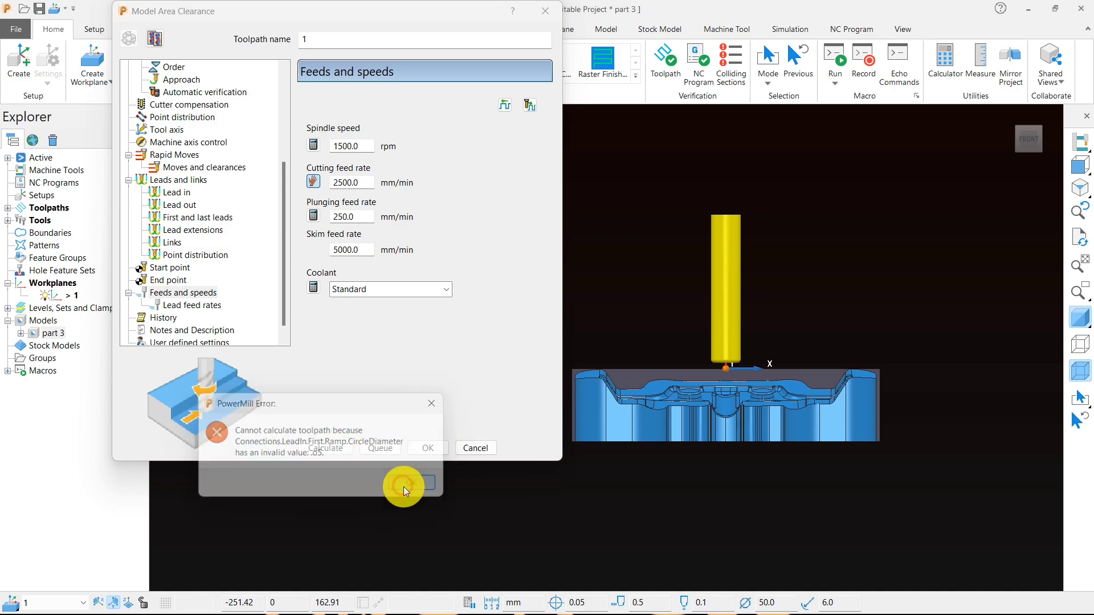
- Correct the first-choice lead-in ramp's circle diameter to .05 and accept the ramp options
click(175, 195)
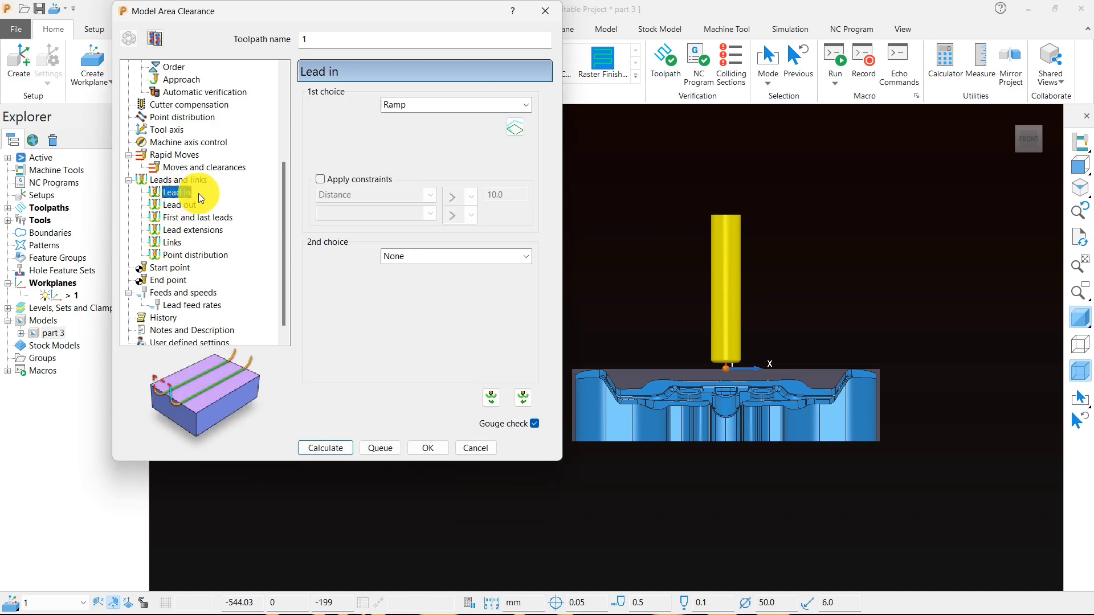
click(515, 127)
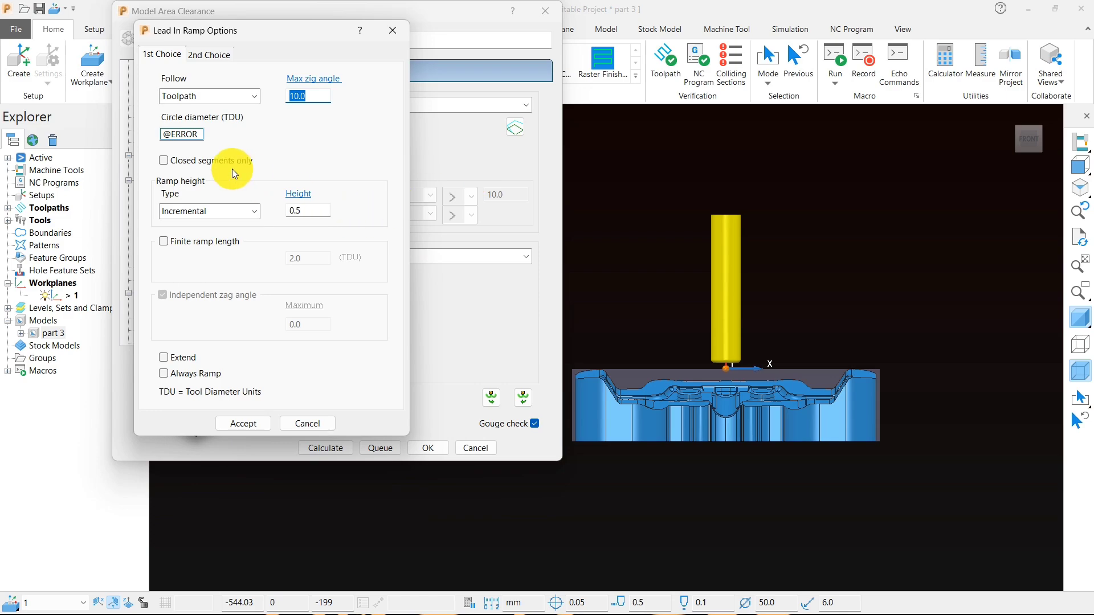
double_click(195, 134)
key(BackSpace)
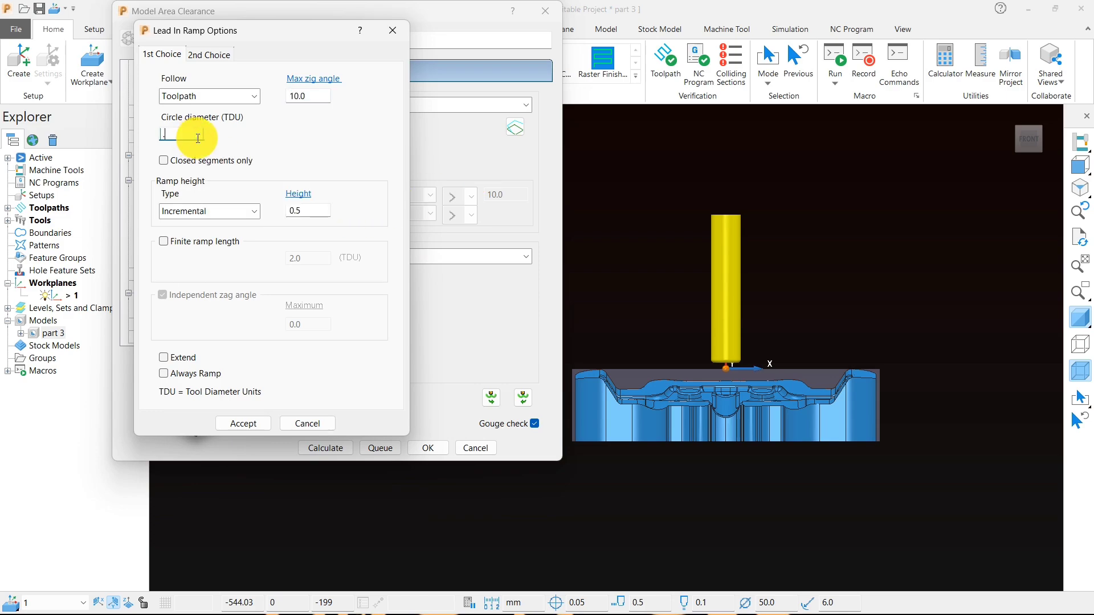
text(.05)
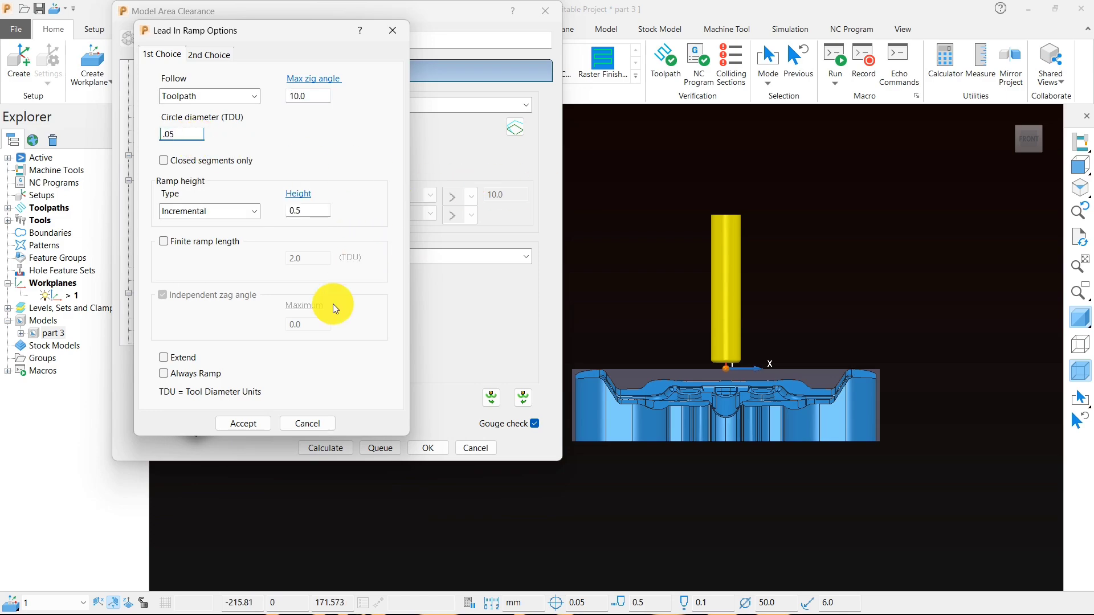
click(254, 425)
- Calculate the Model Area Clearance toolpath and close its settings
click(325, 450)
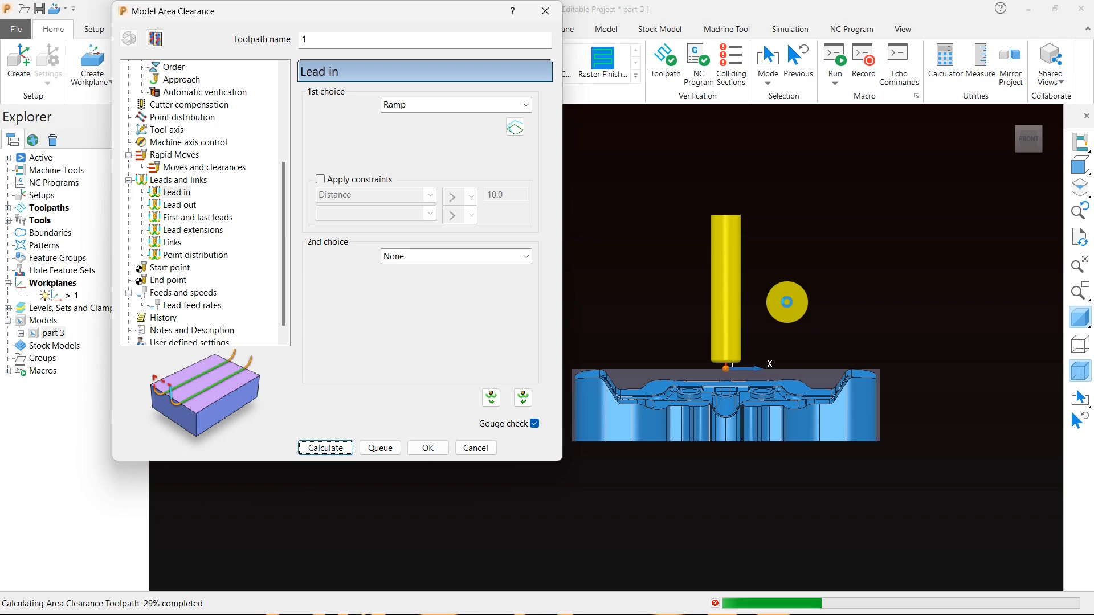
middle_drag(748, 322, 747, 367)
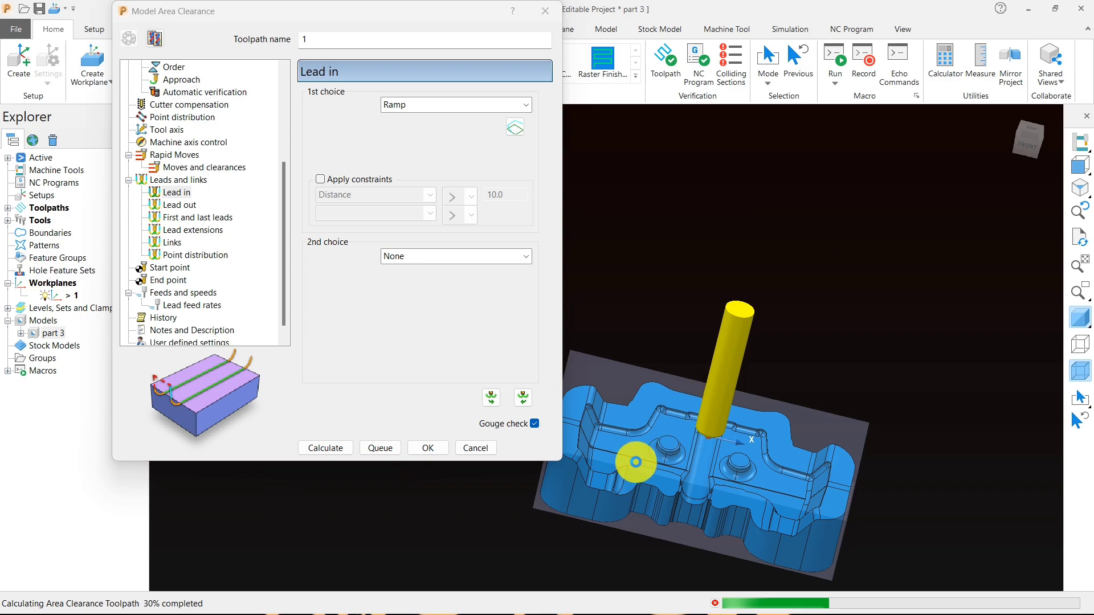
middle_drag(737, 397, 855, 447)
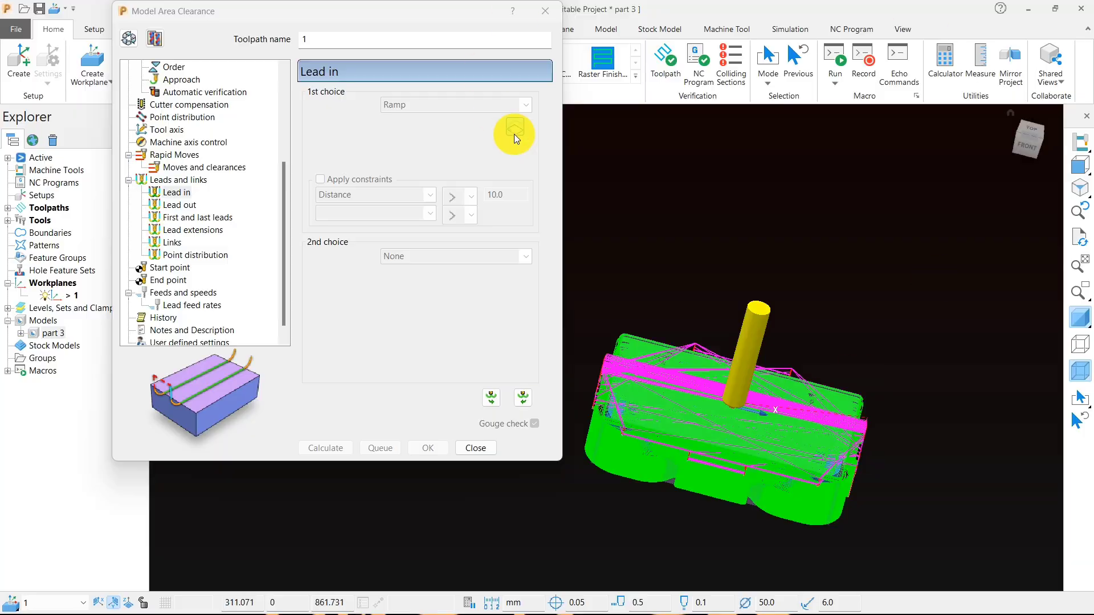
click(475, 448)
- Examine the calculated roughing toolpath up close from several angles and from the top view
scroll(627, 456, up, 5)
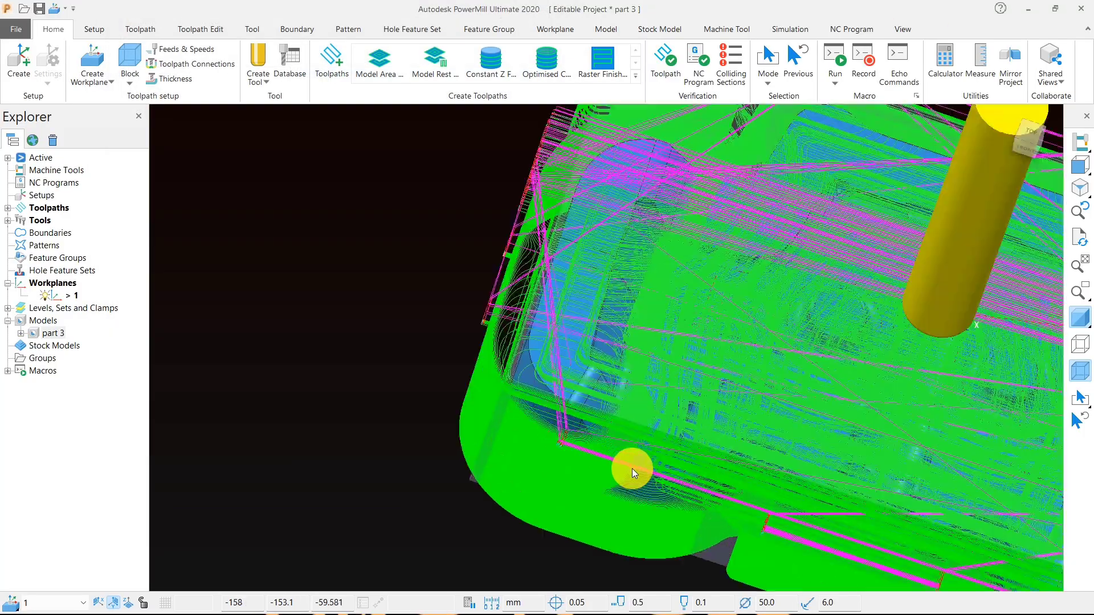
middle_drag(692, 371, 754, 386)
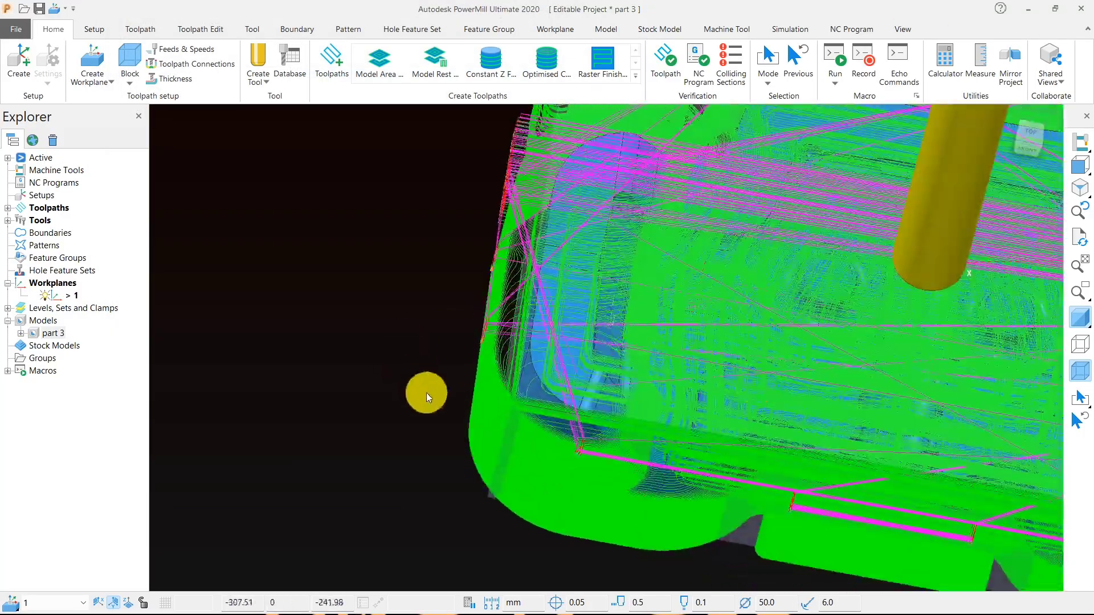
scroll(532, 440, up, 3)
scroll(550, 374, down, 3)
middle_drag(562, 410, 630, 156)
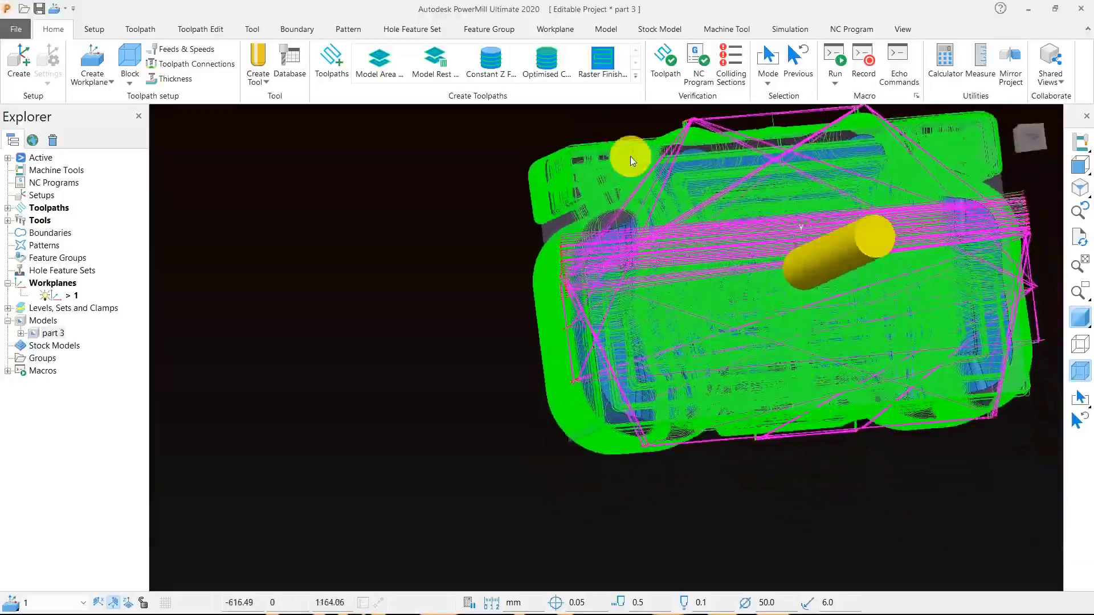
scroll(672, 340, up, 5)
middle_drag(672, 340, 403, 285)
scroll(498, 337, down, 3)
middle_drag(532, 471, 533, 337)
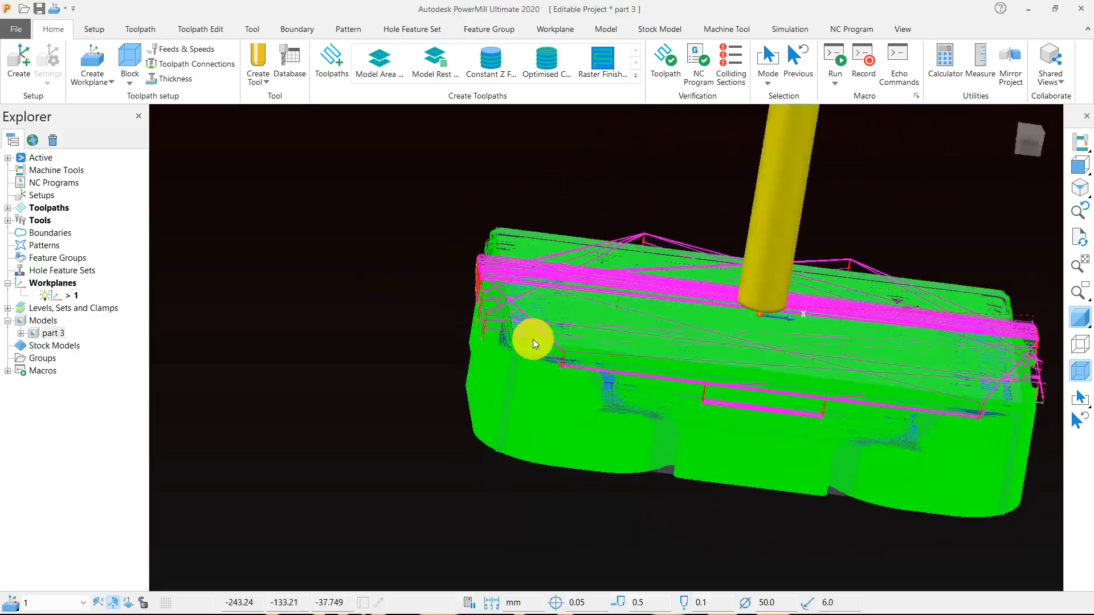
scroll(523, 329, up, 5)
scroll(507, 323, down, 5)
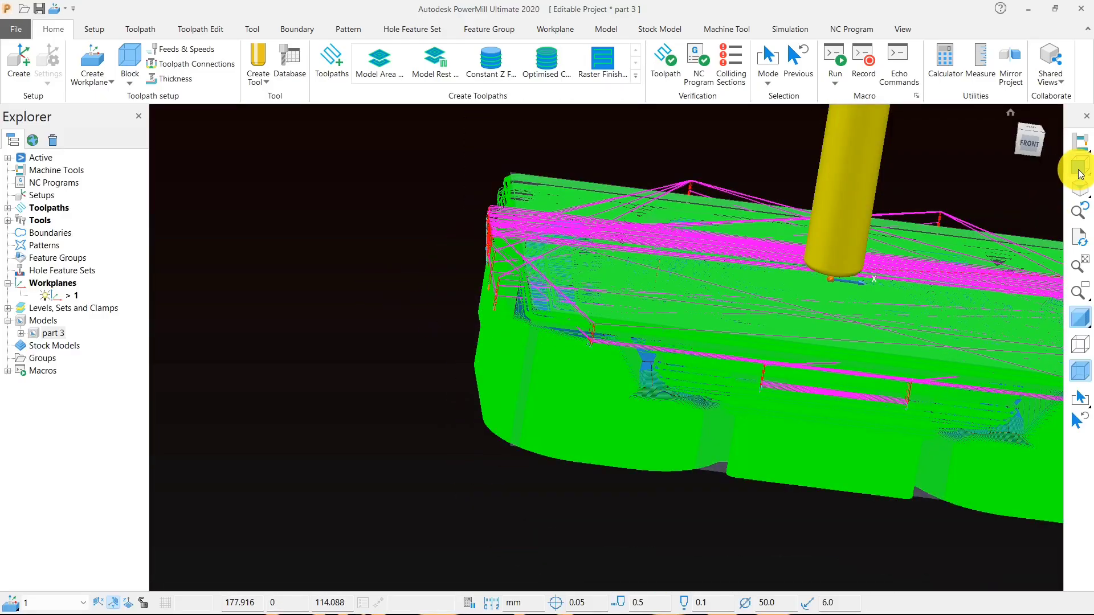
mouse_move(1081, 171)
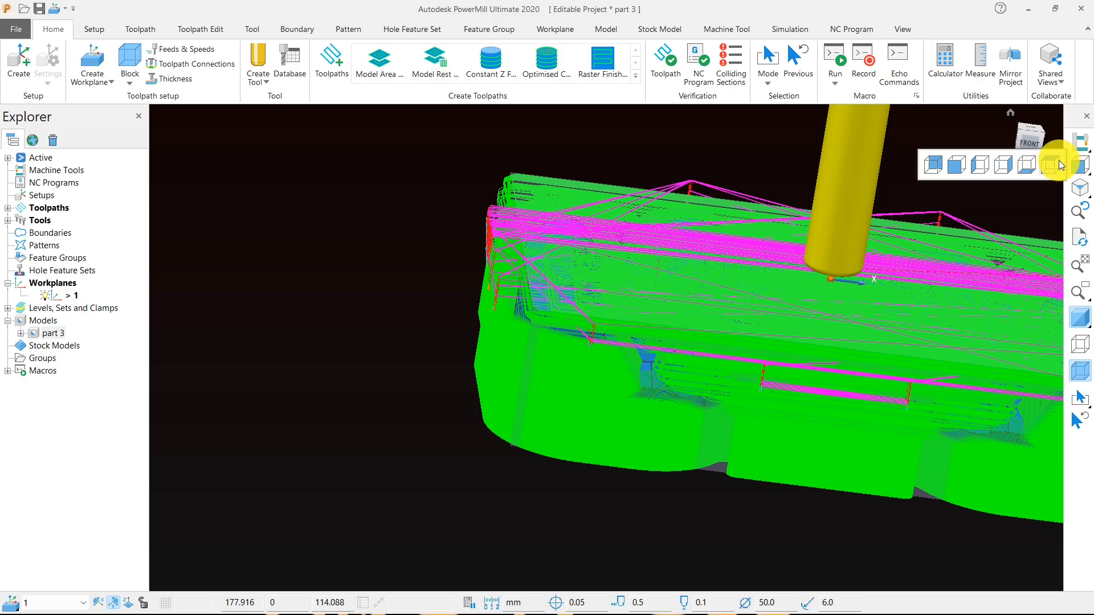
click(1059, 165)
- Try the other block limit option on a copy of toolpath 1, and cancel its settings
click(8, 208)
right_click(67, 226)
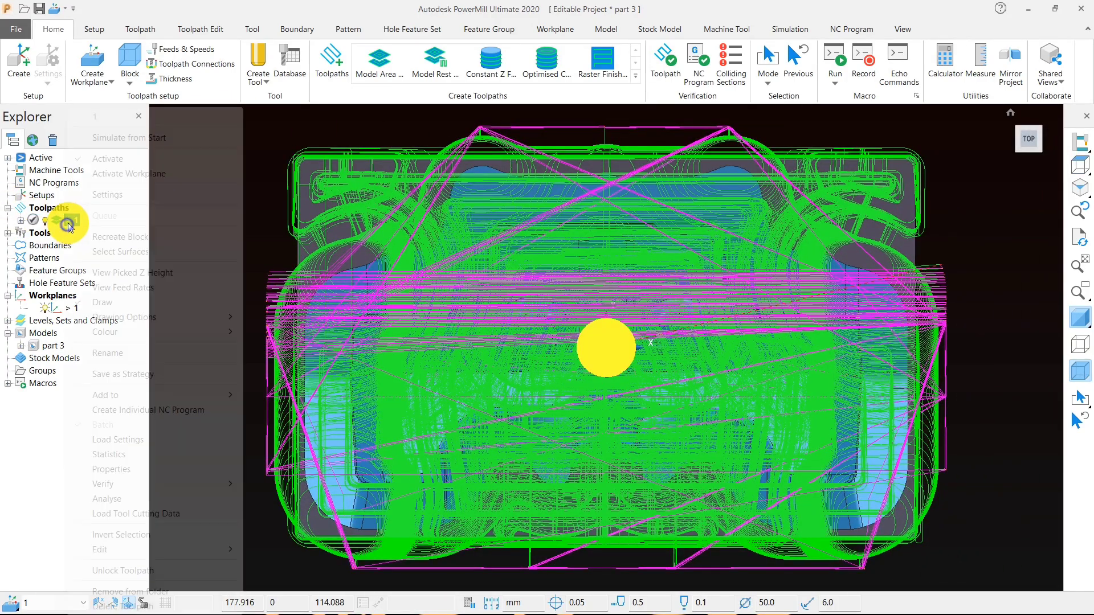
click(108, 197)
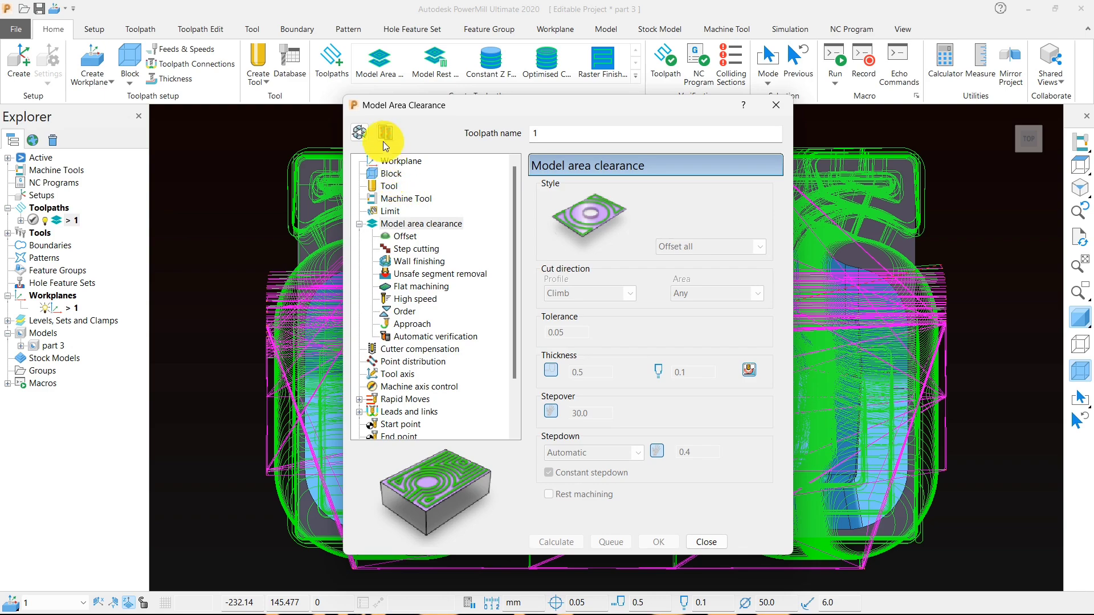
click(384, 143)
click(391, 211)
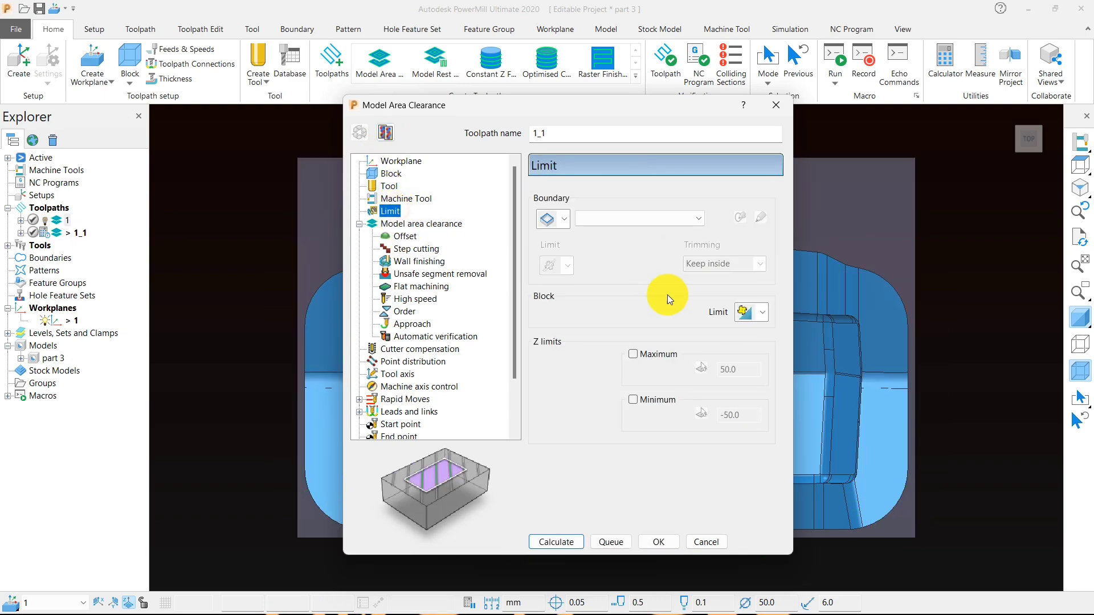
click(763, 314)
click(745, 354)
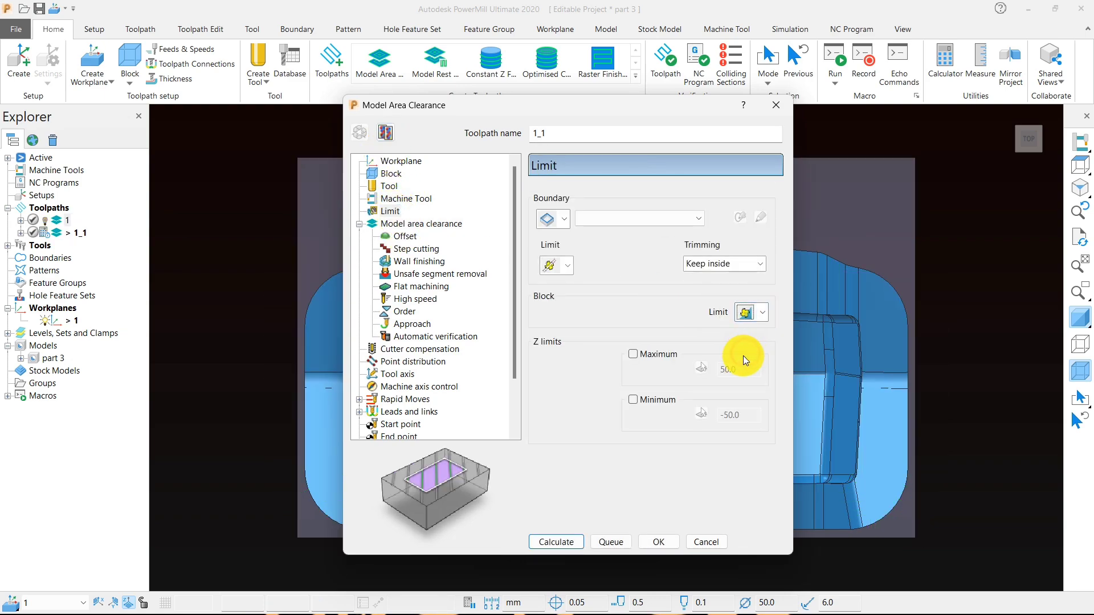
click(700, 543)
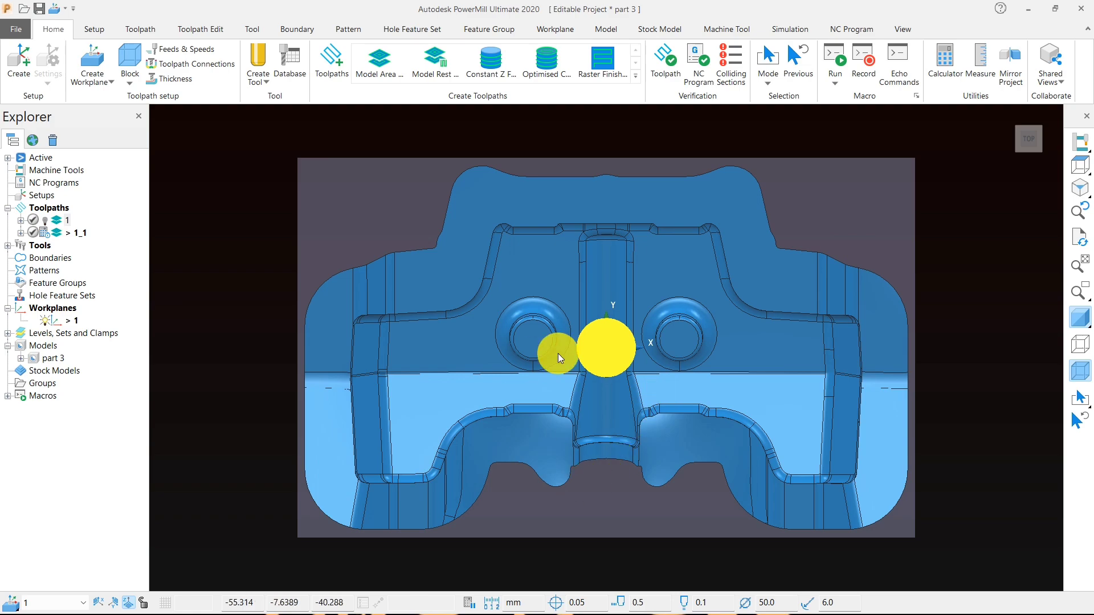
- Delete the copied toolpath 1_1
middle_drag(559, 353, 627, 363)
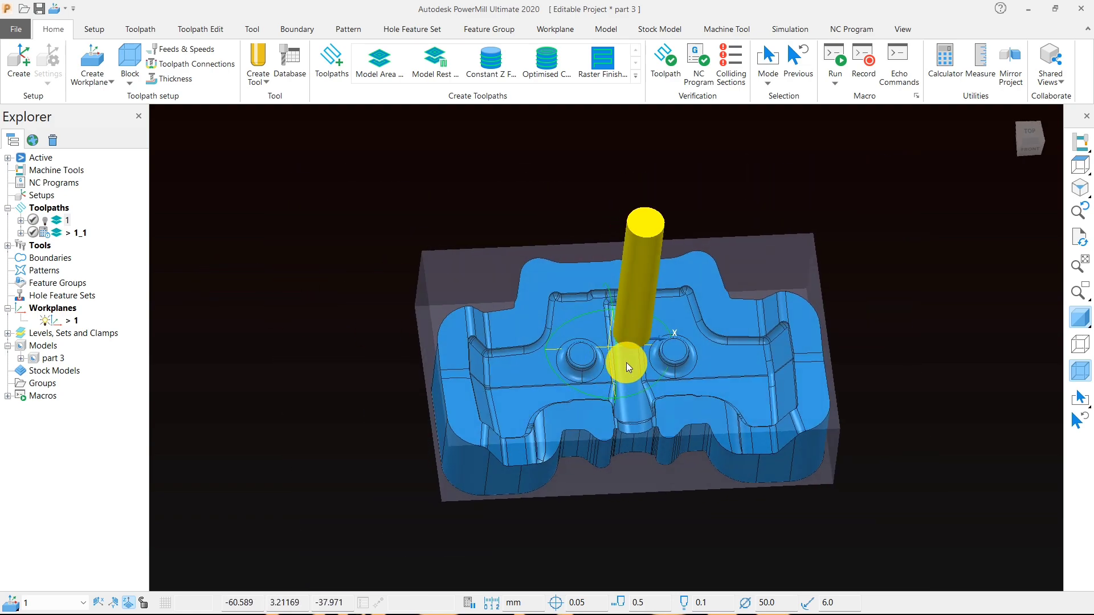
right_click(86, 233)
click(136, 607)
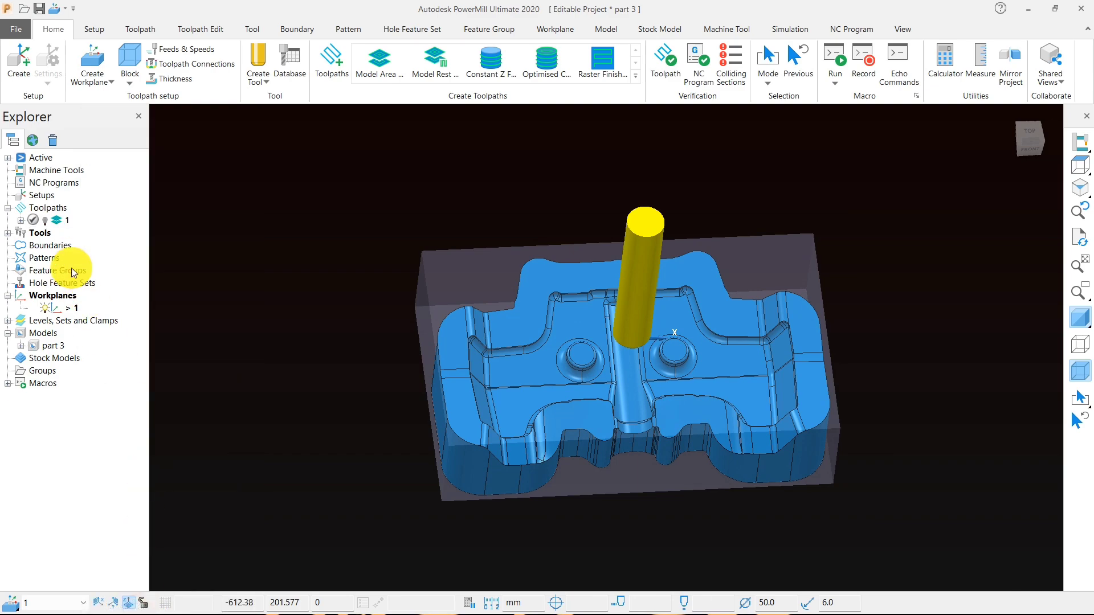
- Activate toolpath 1, rename it 1-50-bull-rough, and save the project
double_click(62, 222)
click(77, 223)
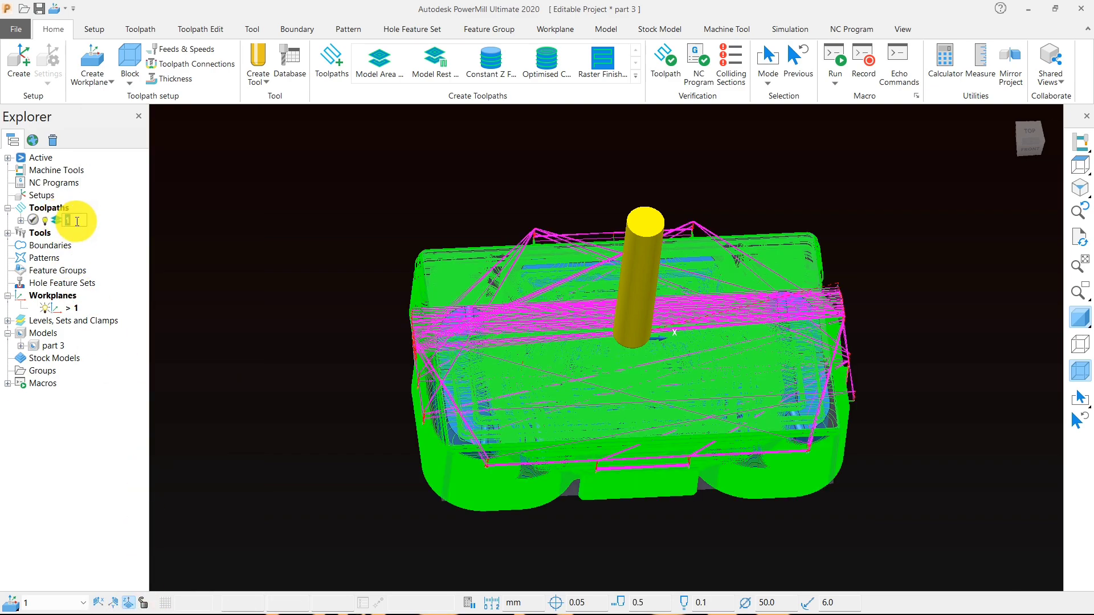
text(1-5)
text(0-bull-rough)
click(217, 264)
click(45, 15)
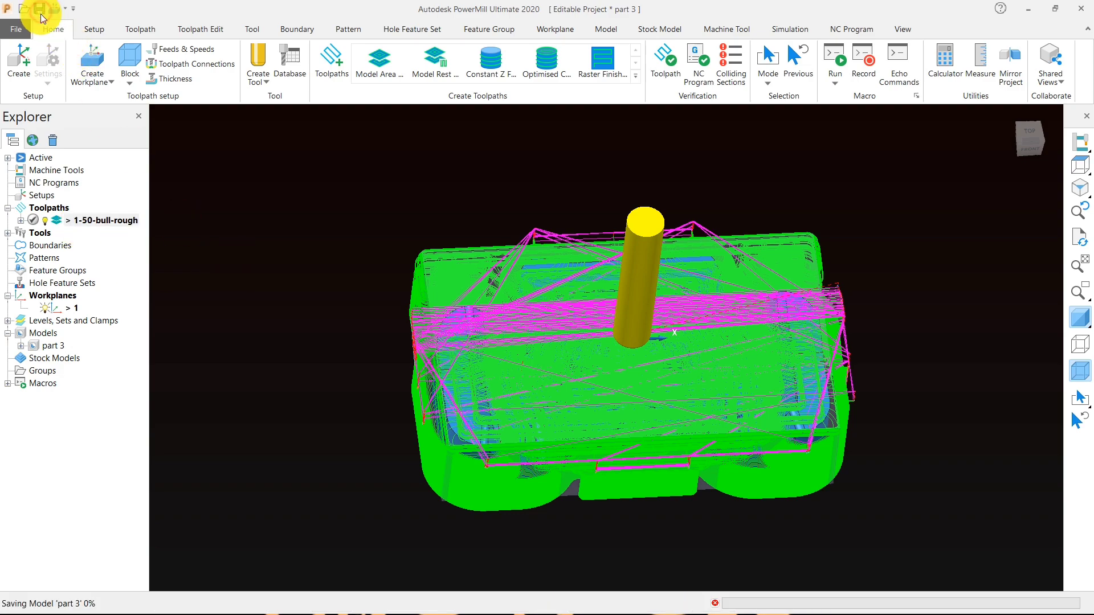
- Deactivate the roughing toolpath and measure the line distance between the cavity's side wall fillet and the nearby round boss
double_click(92, 221)
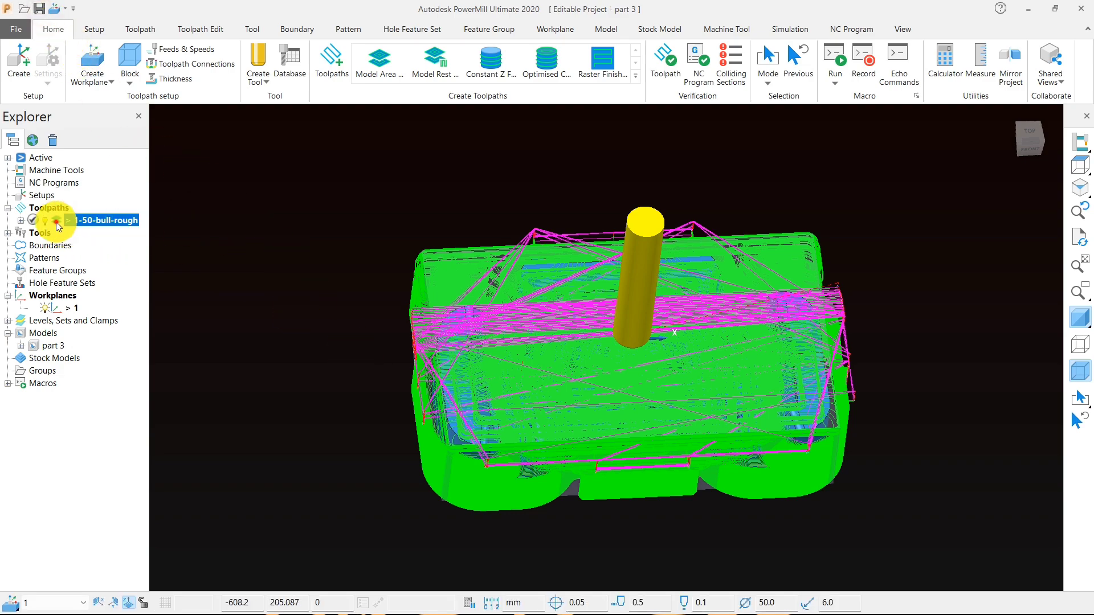
middle_drag(523, 433, 905, 150)
click(980, 63)
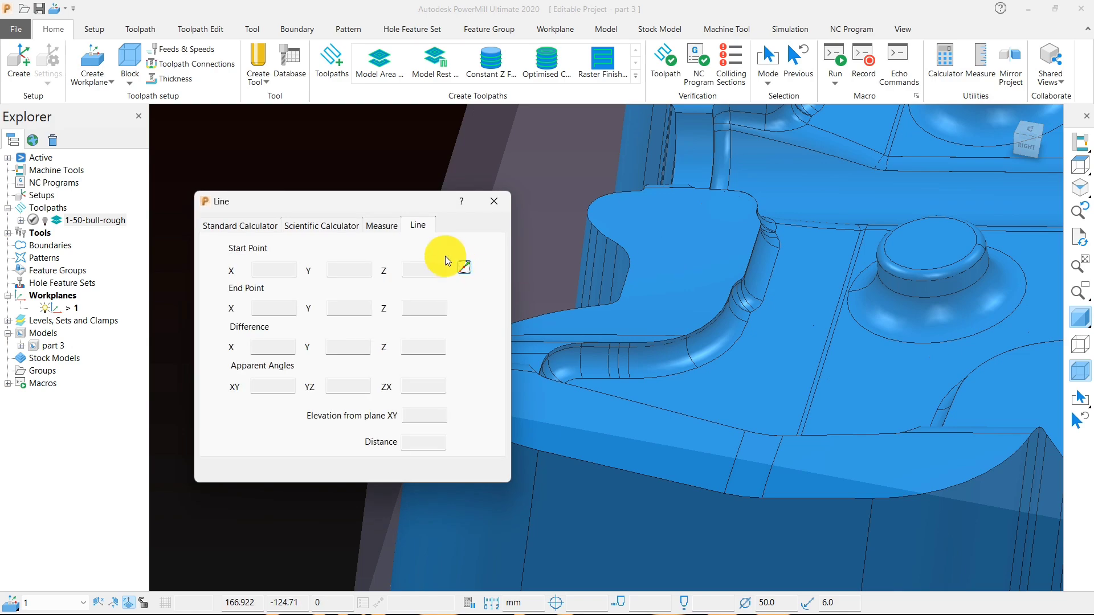
click(465, 267)
scroll(807, 255, up, 2)
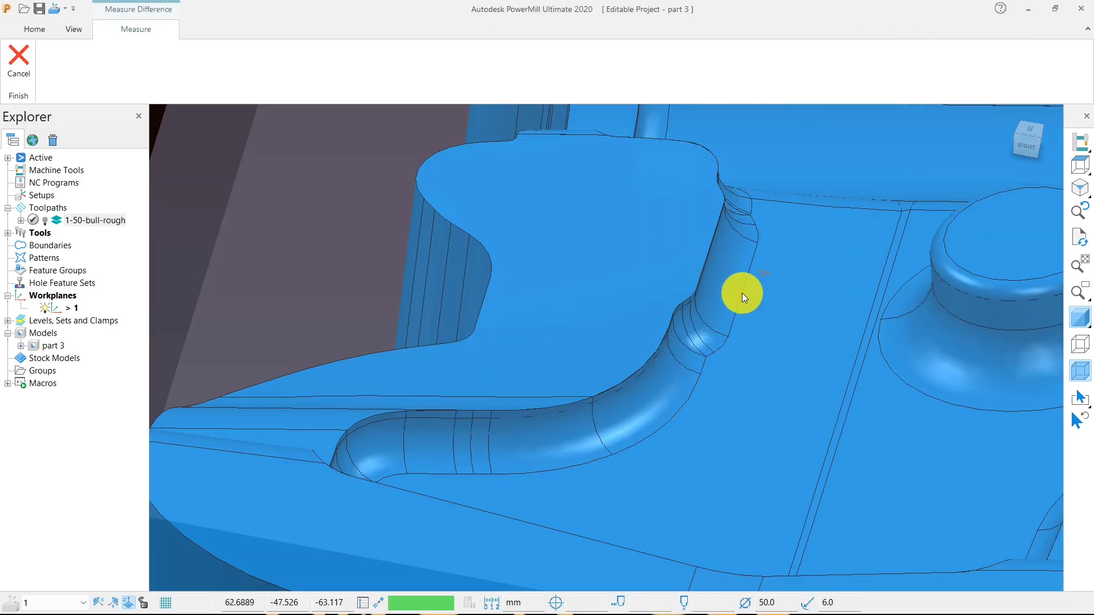
click(742, 293)
click(885, 319)
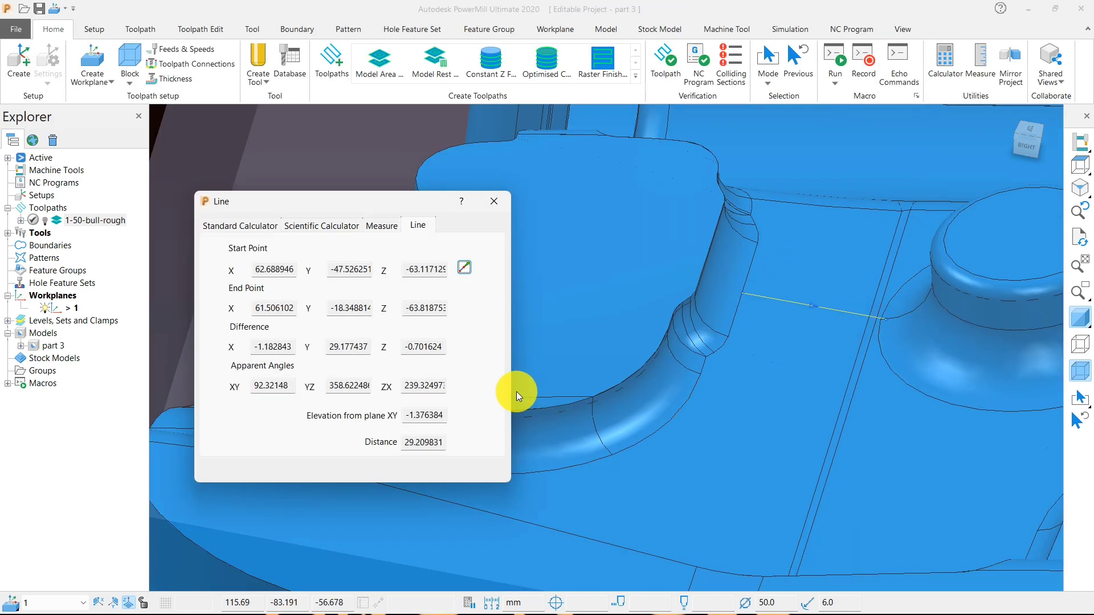
drag(445, 442, 403, 444)
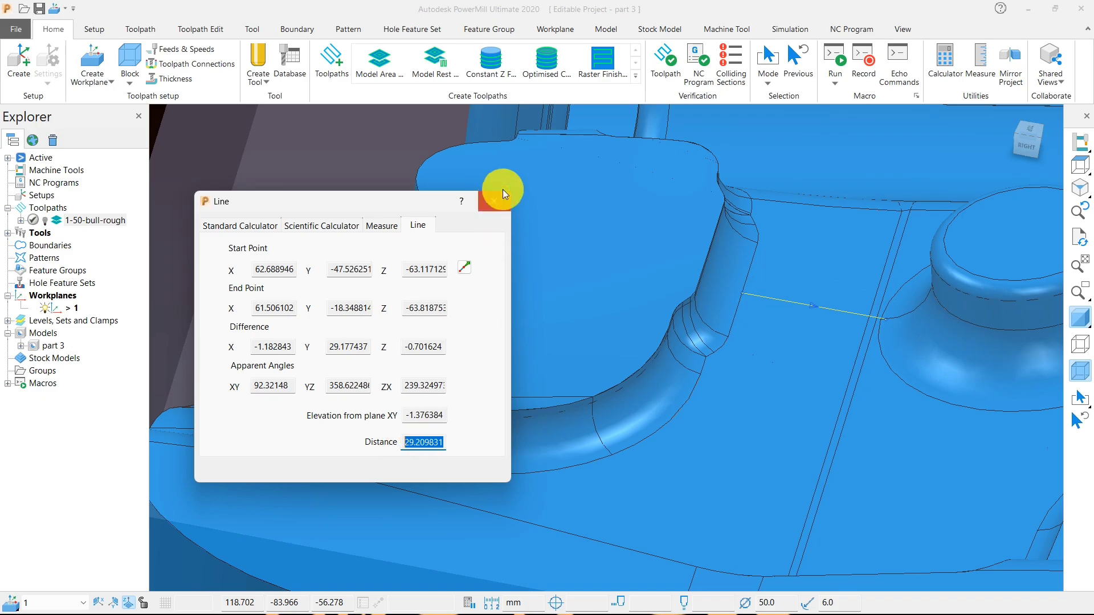
click(490, 201)
- Examine the outer profile's inside corners and the area around the round bosses from the top view, judging tool access
scroll(653, 365, down, 5)
middle_drag(632, 378, 713, 422)
click(1079, 166)
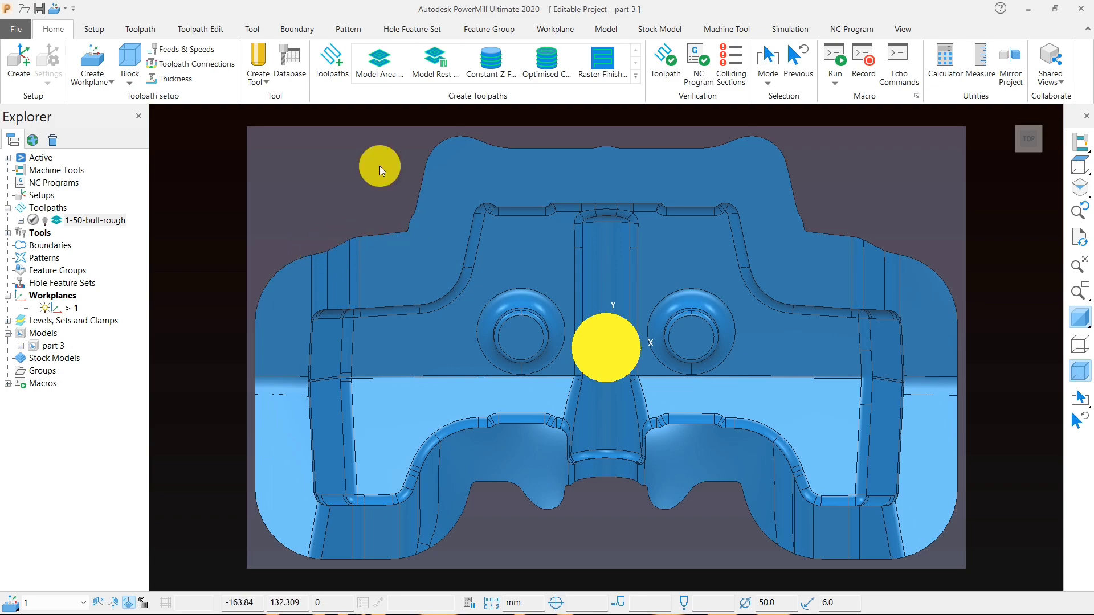
scroll(405, 183, up, 4)
scroll(353, 211, up, 3)
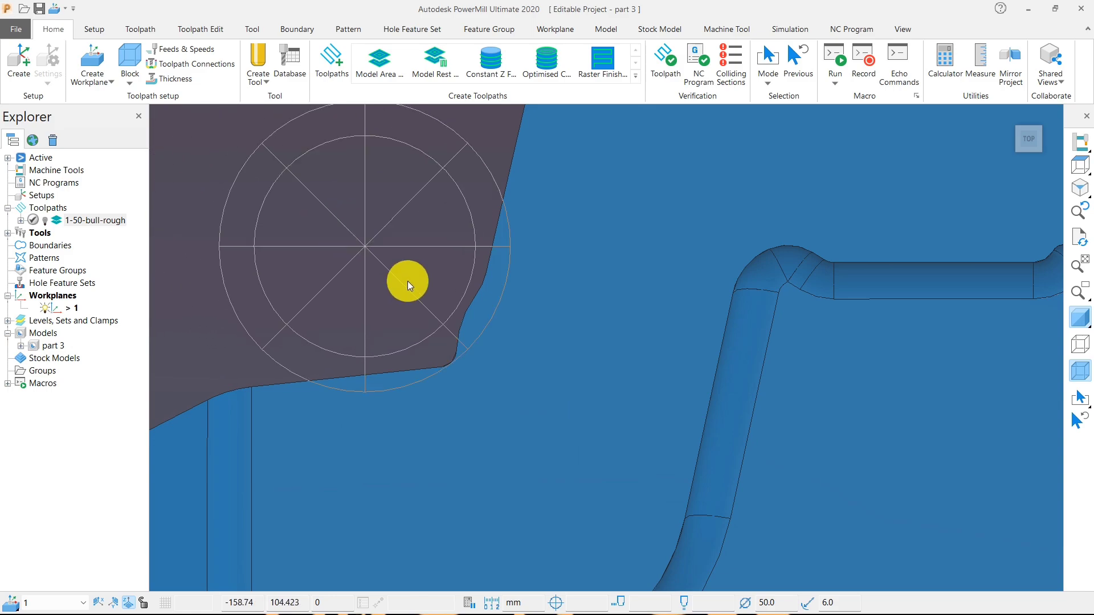
scroll(467, 338, down, 5)
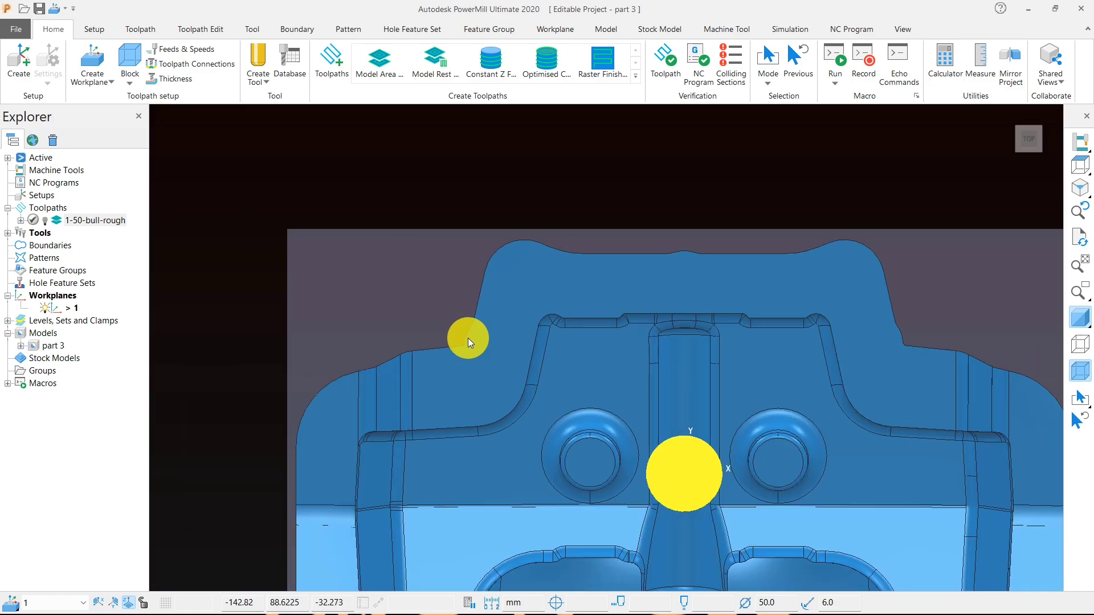
scroll(914, 325, up, 5)
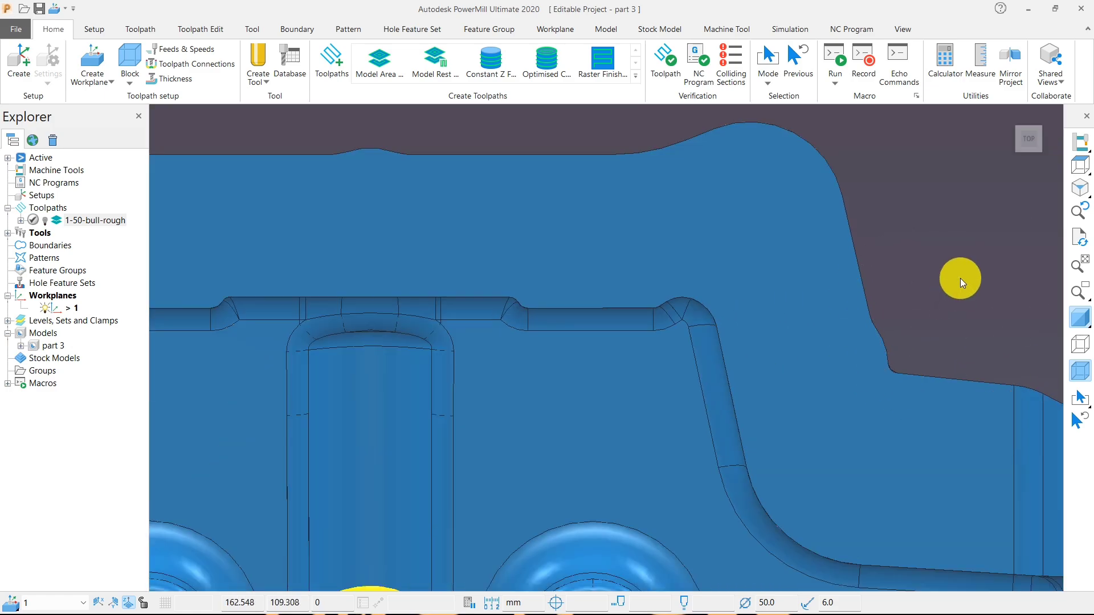
scroll(960, 276, down, 3)
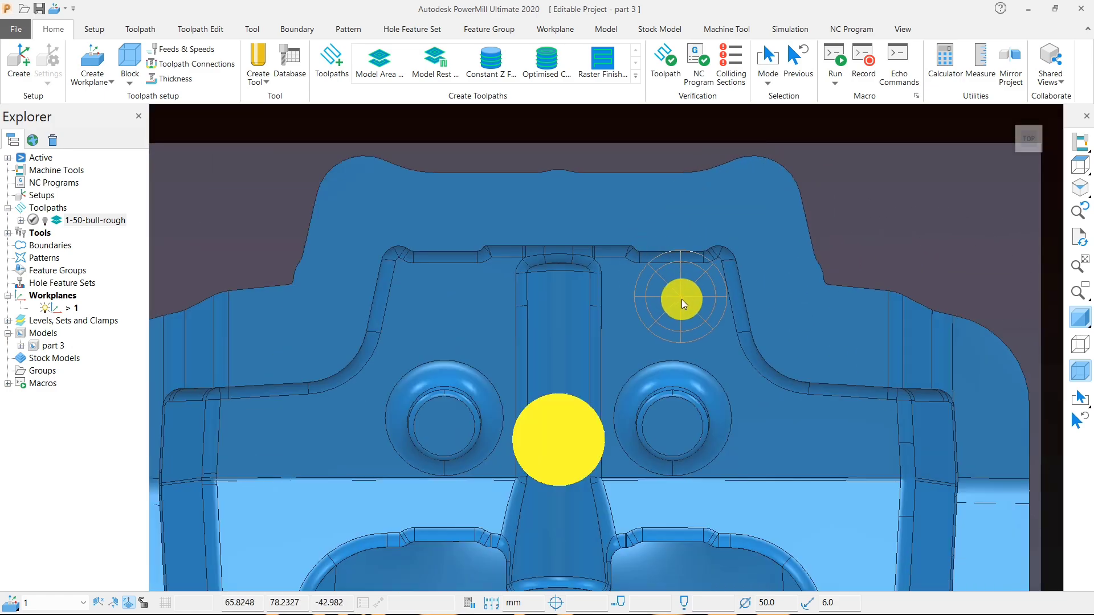
- Examine the bosses, central channel and wall corners from the top and front to judge where a smaller tool is needed
scroll(602, 256, down, 3)
scroll(637, 368, up, 4)
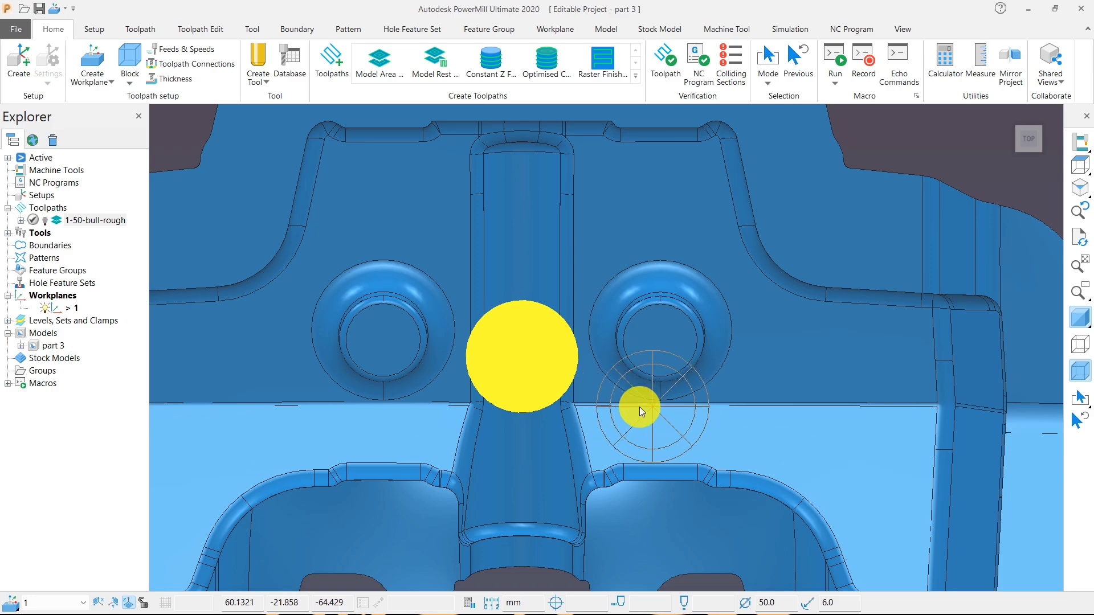
scroll(538, 345, down, 3)
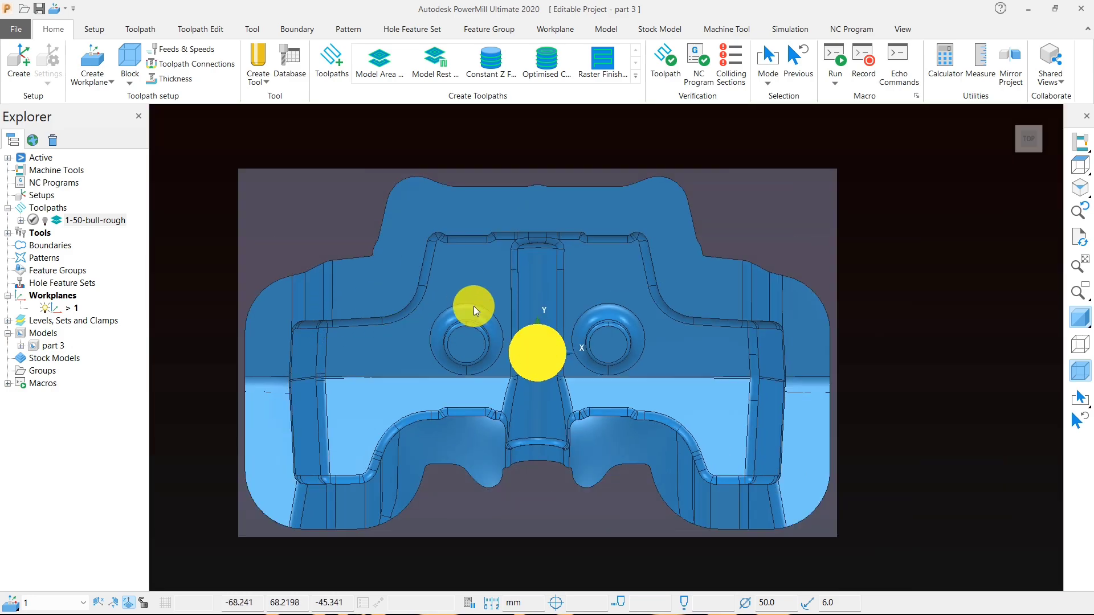
middle_drag(474, 306, 640, 359)
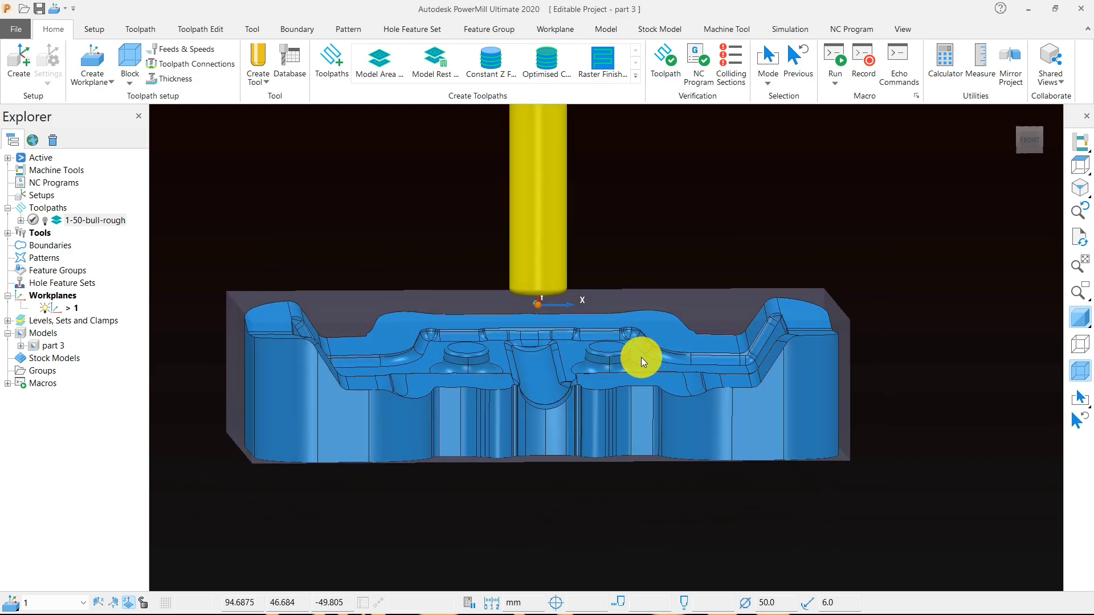
scroll(531, 391, up, 3)
scroll(587, 388, down, 5)
middle_drag(562, 395, 630, 498)
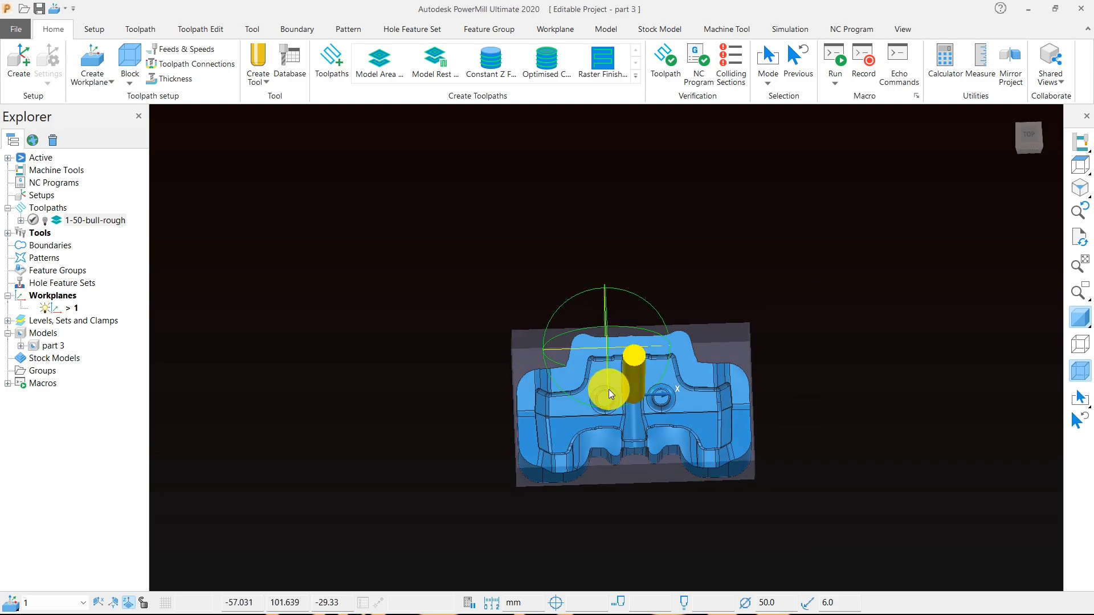
scroll(609, 388, up, 5)
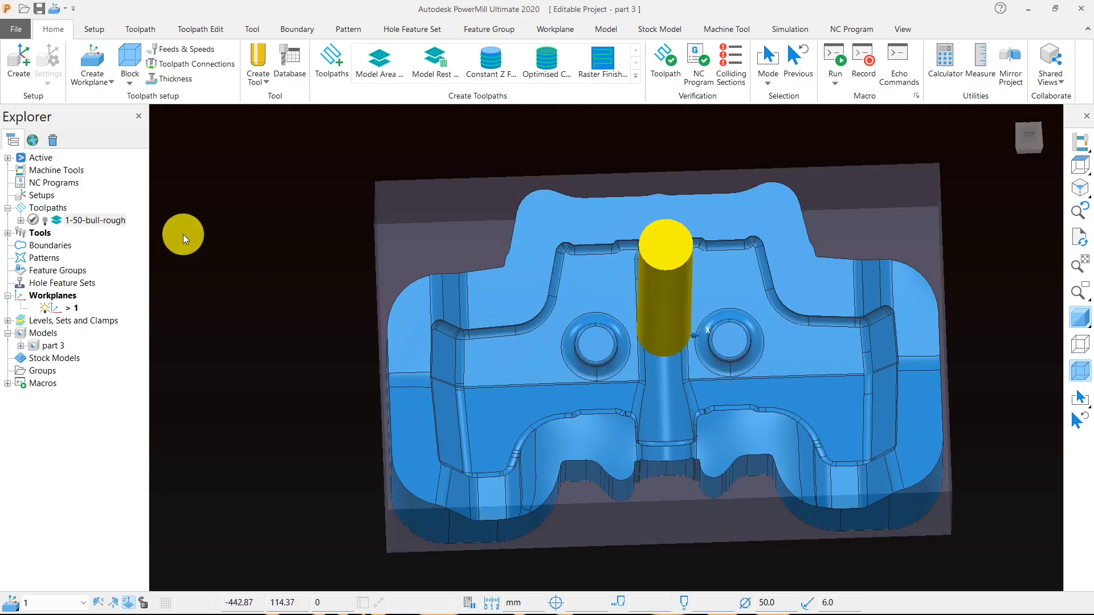
- Start a new rest boundary and choose 50-bull as its reference tool
right_click(206, 205)
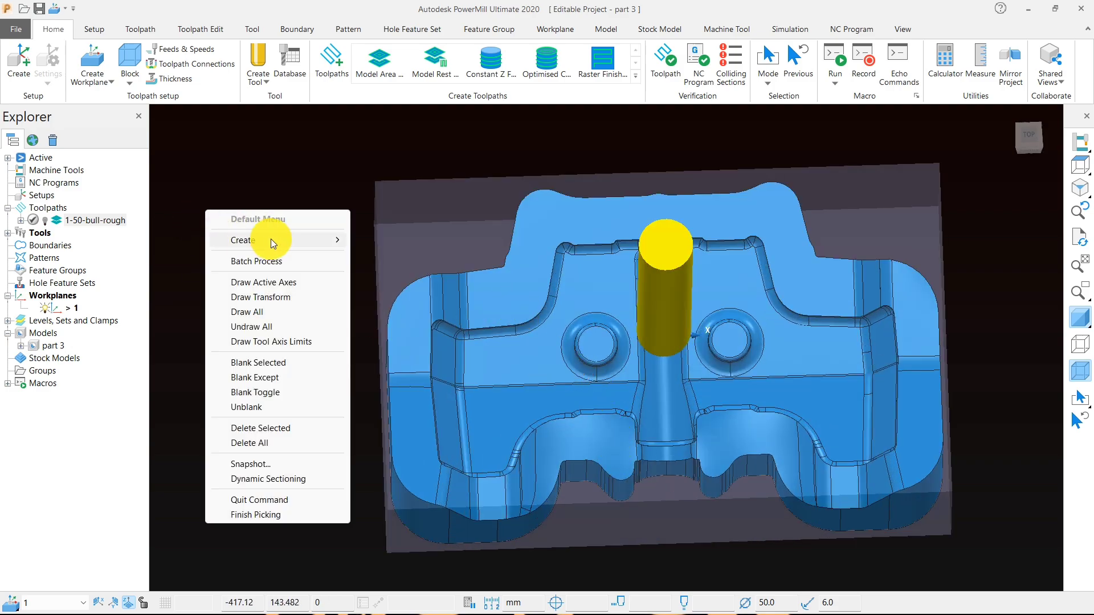
mouse_move(276, 241)
mouse_move(433, 268)
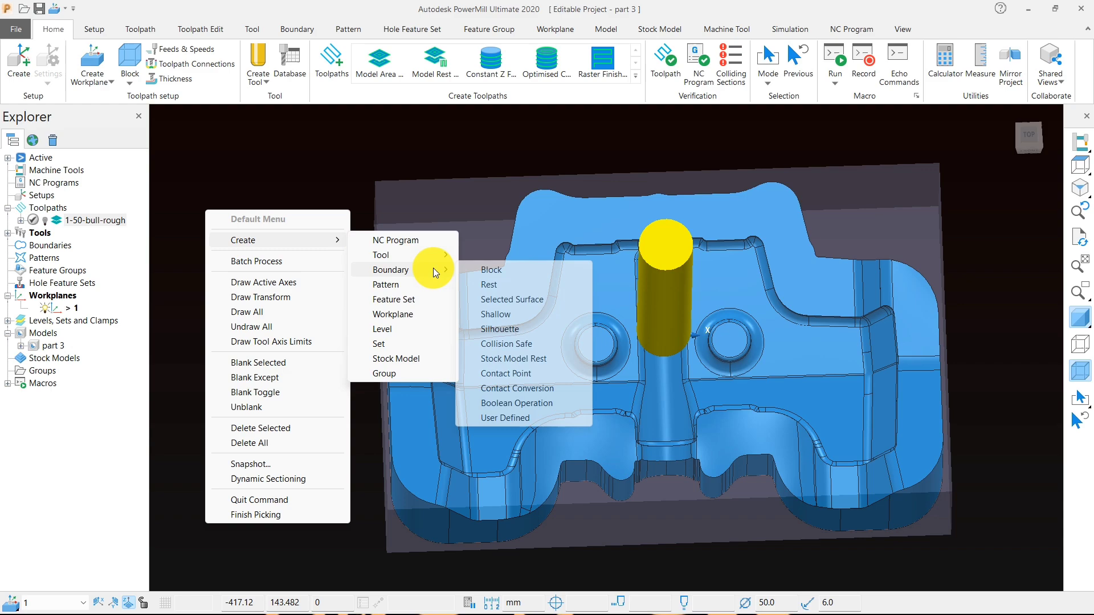
click(479, 283)
click(248, 254)
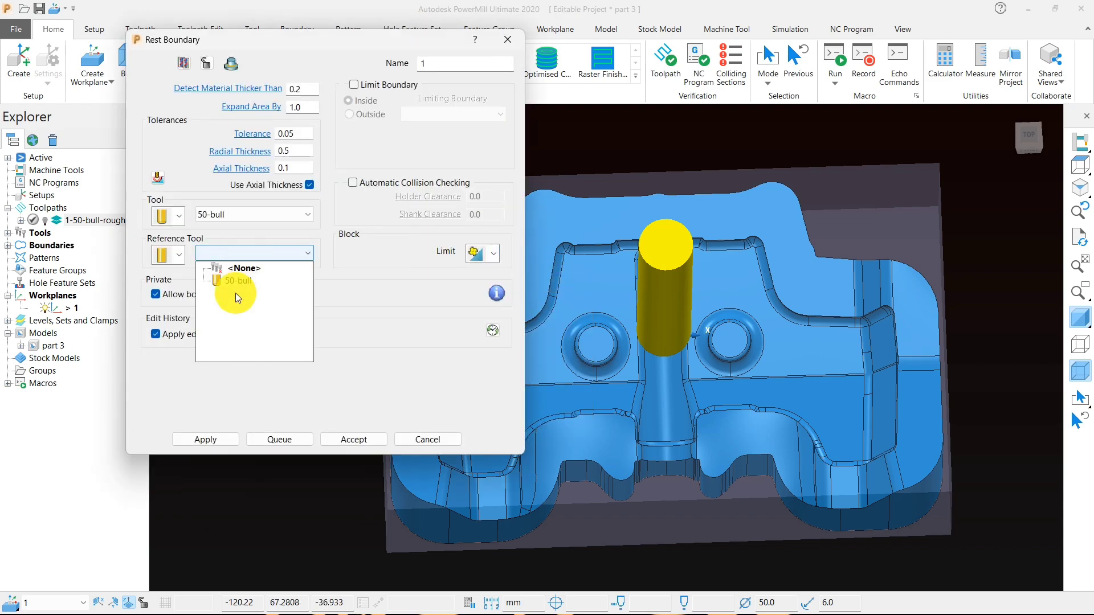
click(237, 280)
- Create a tip radiused tool for the boundary with diameter 20 and tip radius 0.8, named 20-bull
click(179, 215)
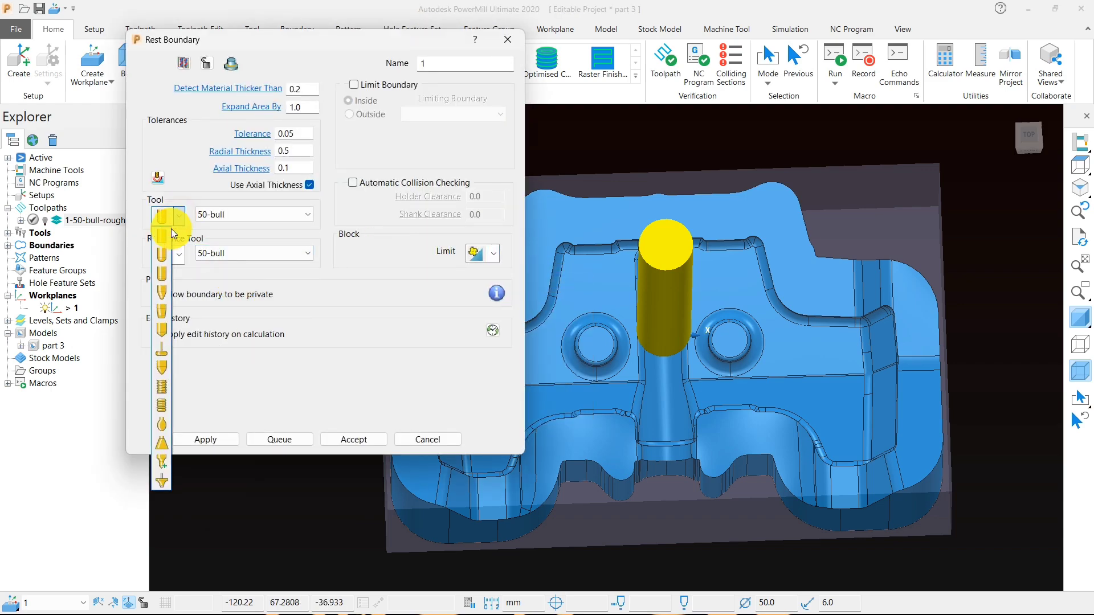
click(162, 274)
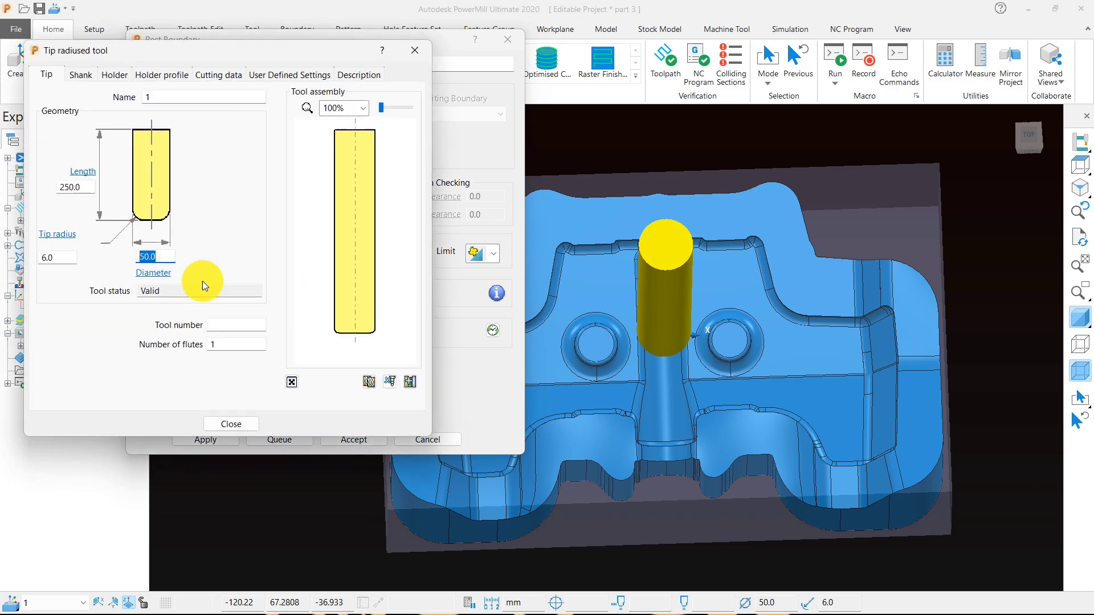
text(20)
click(94, 265)
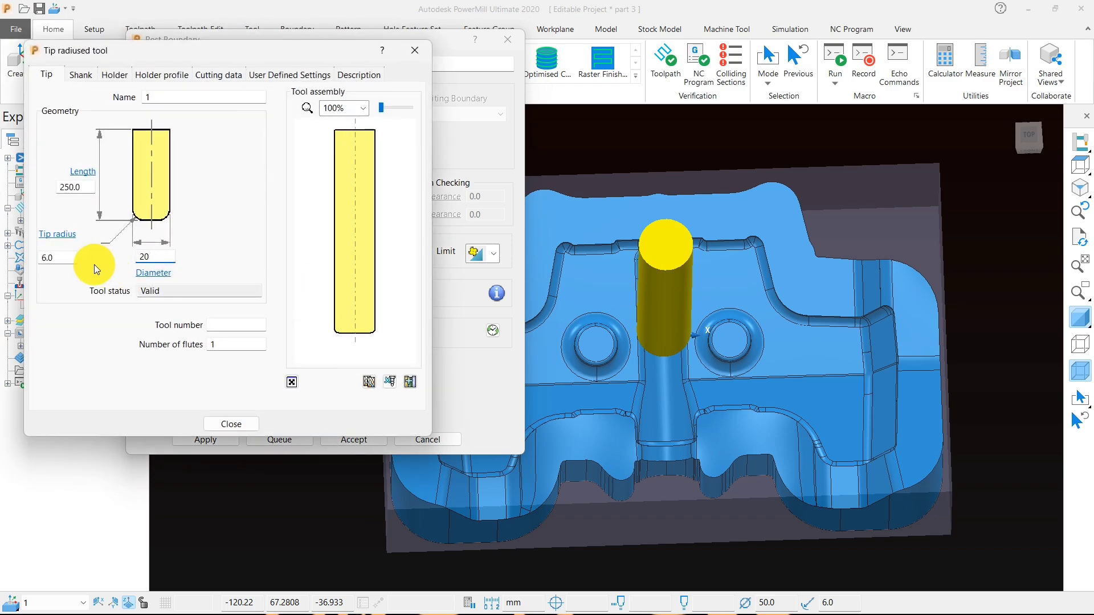
drag(68, 260, 20, 261)
key(BackSpace)
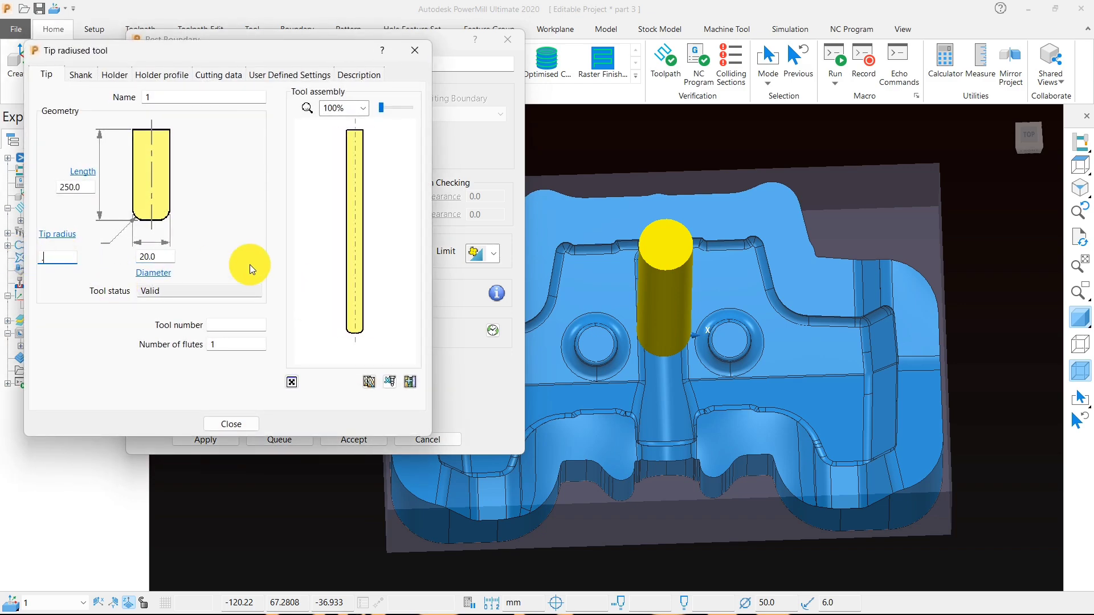
text(.8)
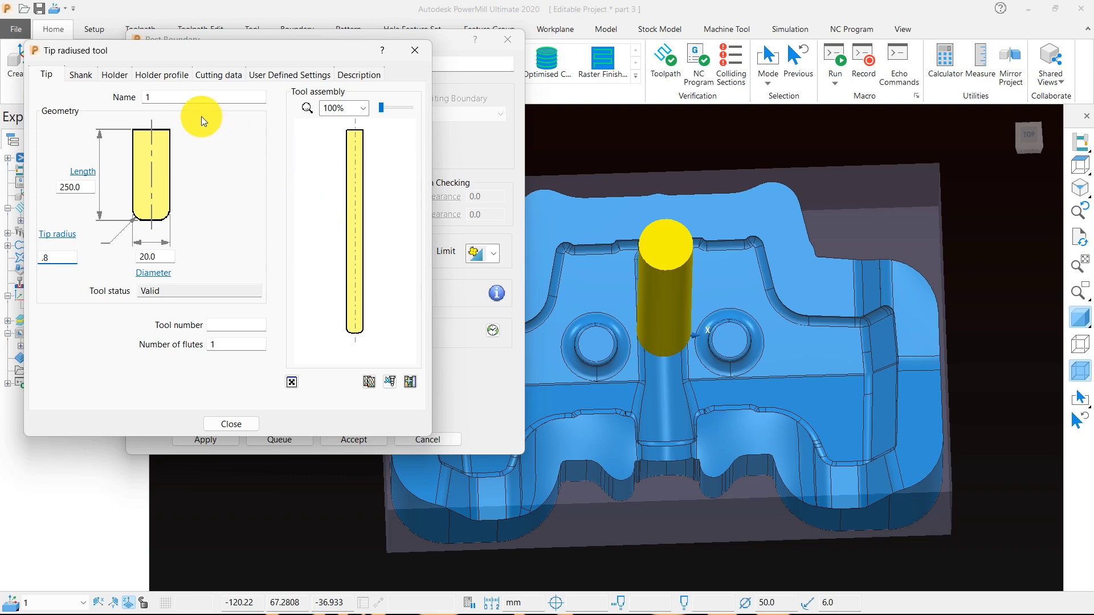
double_click(184, 97)
text(2)
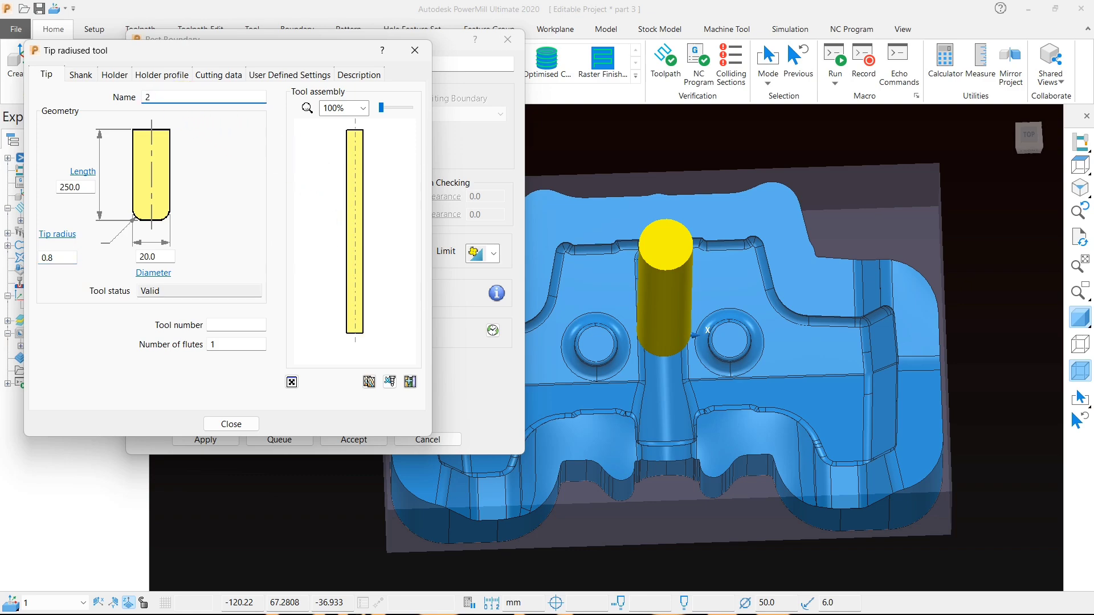
text(0-bull)
click(234, 425)
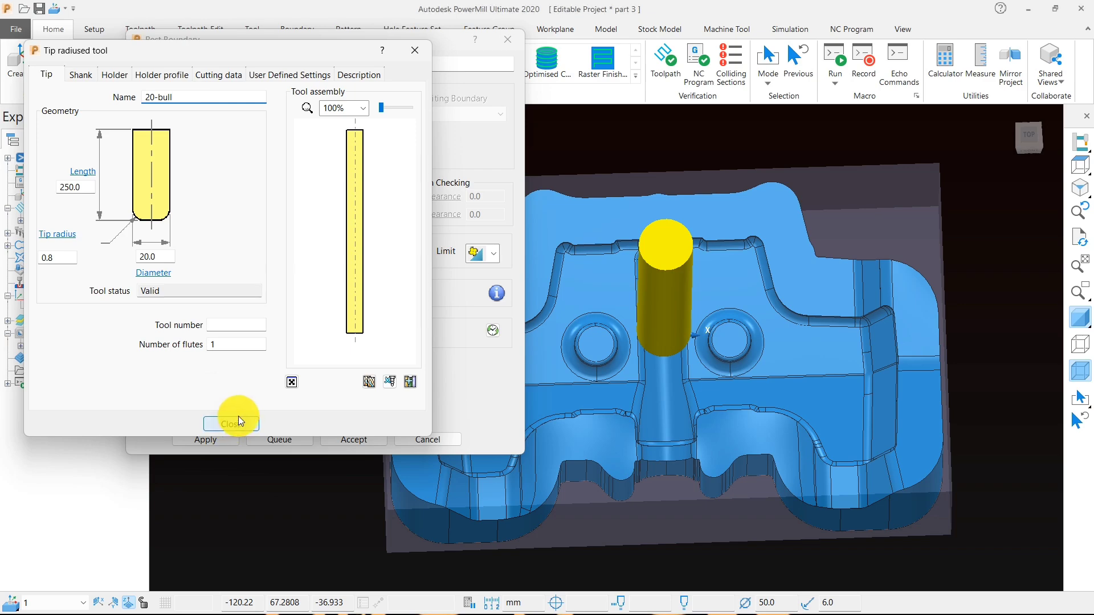
- Calculate and accept the rest boundary, and inspect its outlines around the bosses, corners and outer profile
click(208, 441)
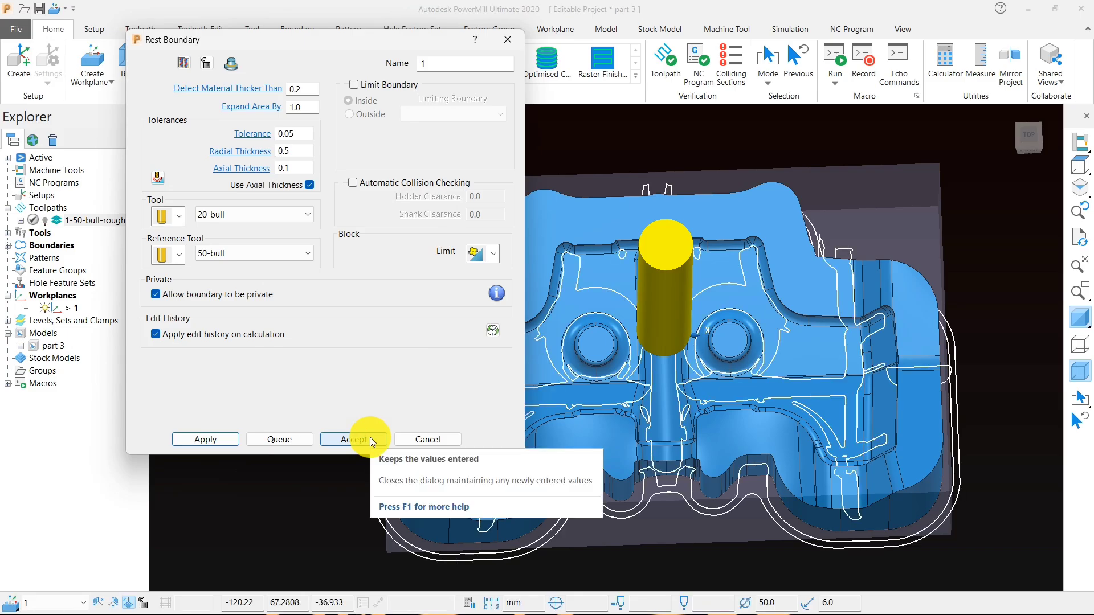
click(371, 437)
middle_drag(559, 351, 580, 404)
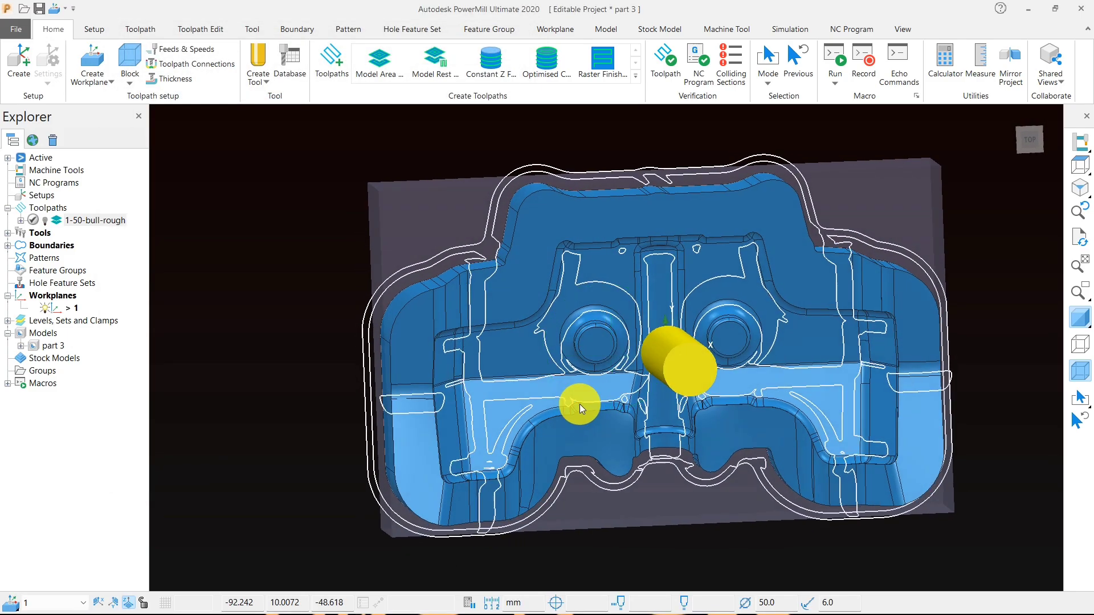
scroll(477, 230, up, 3)
middle_drag(524, 358, 562, 408)
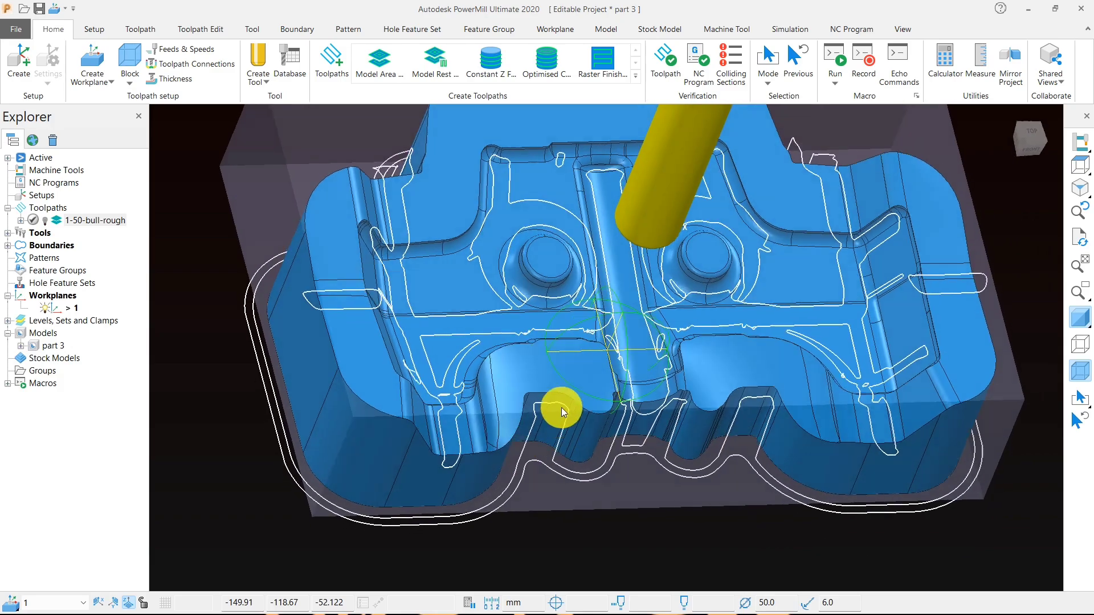
middle_drag(476, 319, 386, 310)
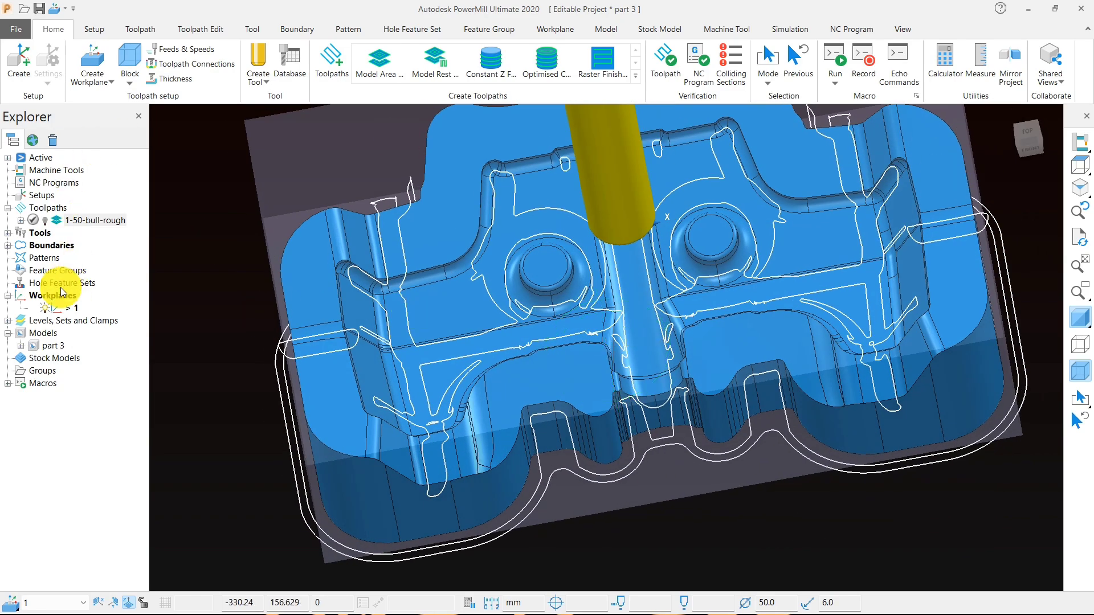
- Hide rest boundary 1 from the view and deactivate the 50-bull tool
double_click(45, 245)
click(45, 258)
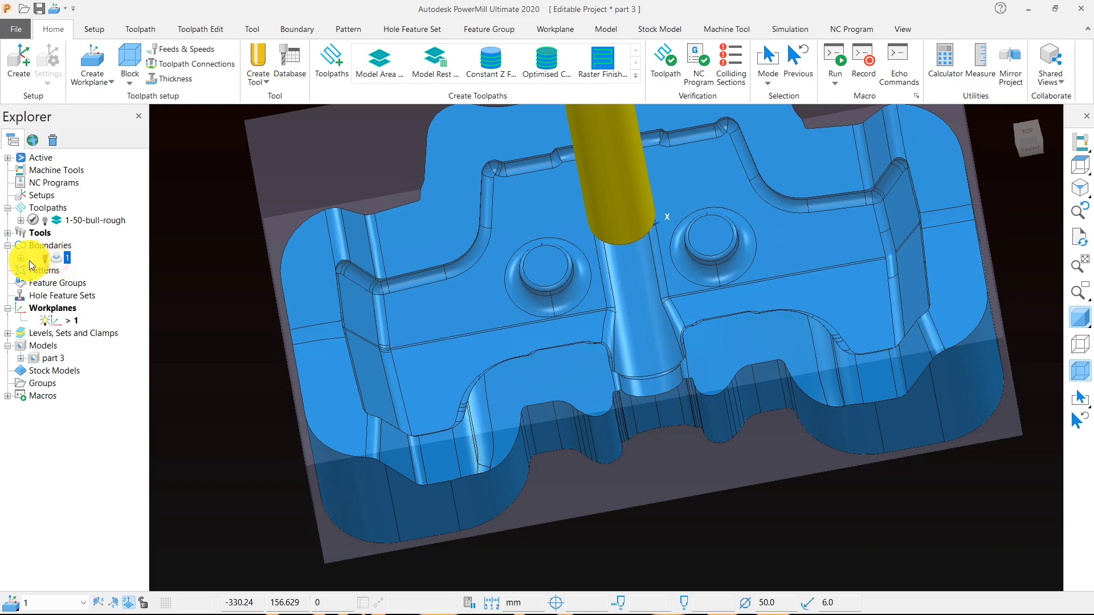
click(8, 246)
middle_drag(524, 427, 499, 394)
scroll(463, 433, down, 3)
click(8, 232)
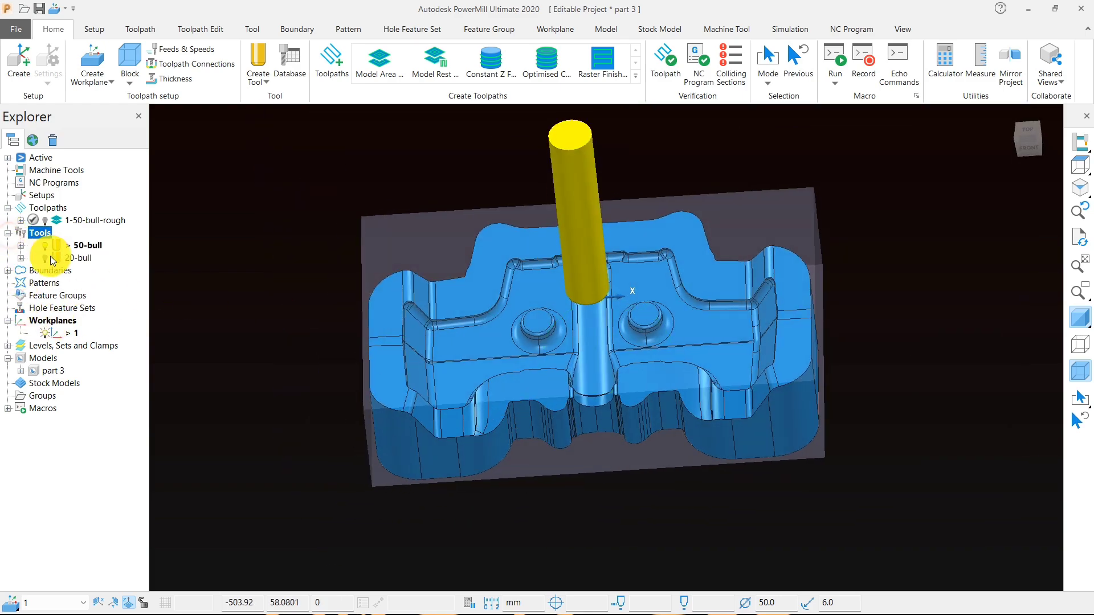
double_click(58, 246)
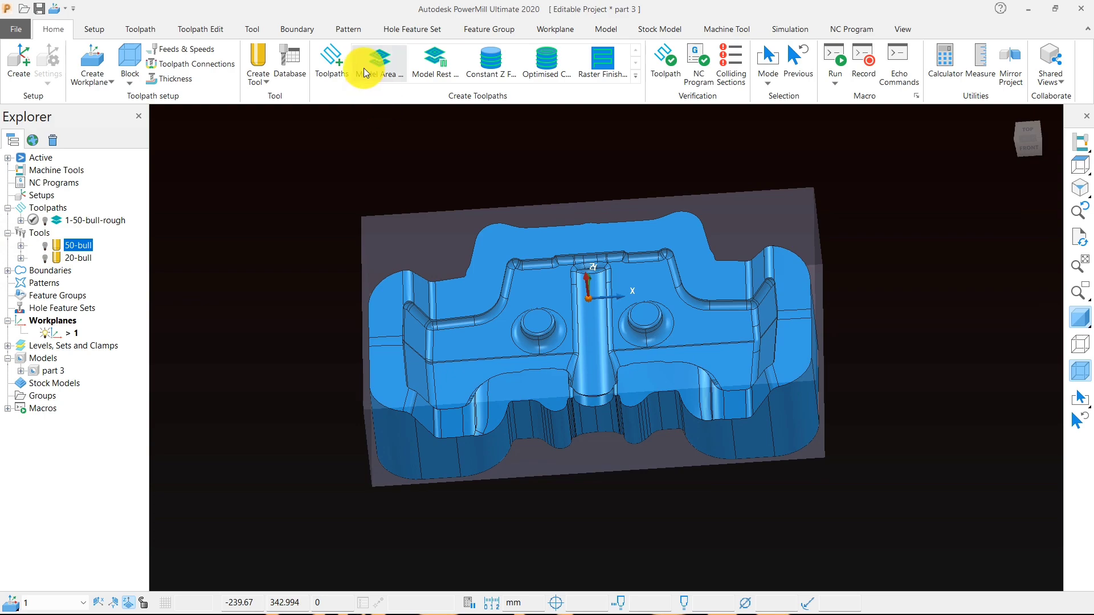
- Start a Model Rest Area Clearance toolpath with the 20-bull tool and switch its block limit option
click(432, 63)
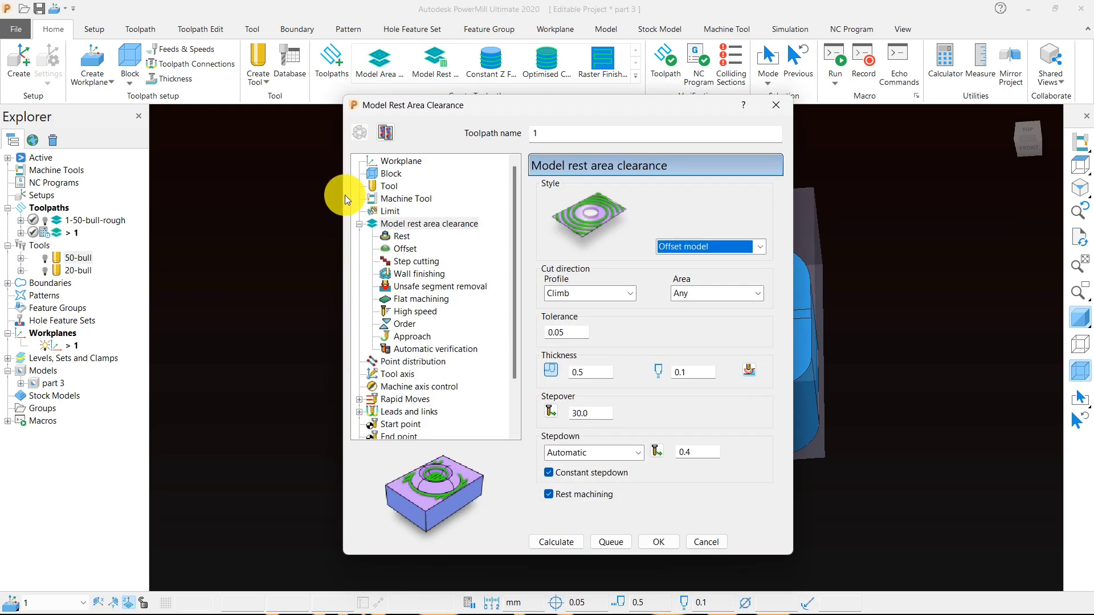
click(390, 187)
click(666, 195)
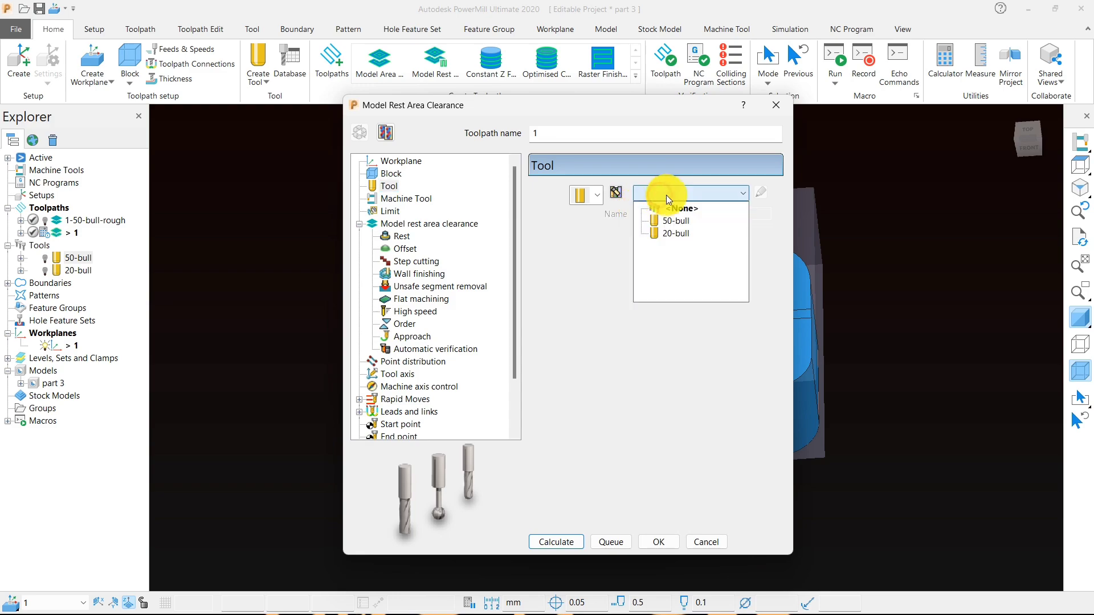
click(664, 229)
click(393, 213)
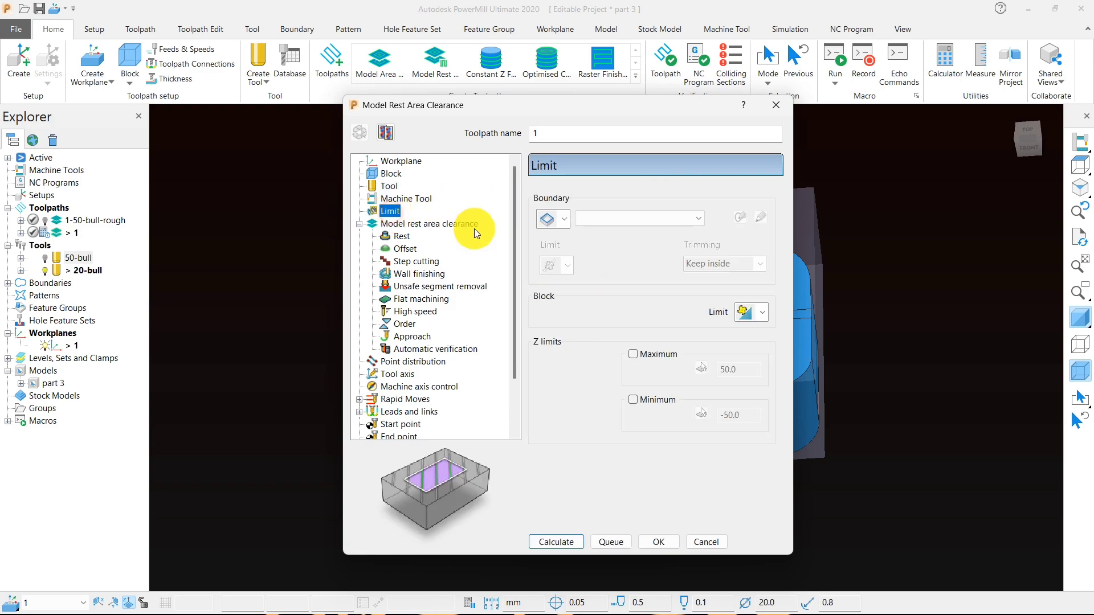
click(751, 312)
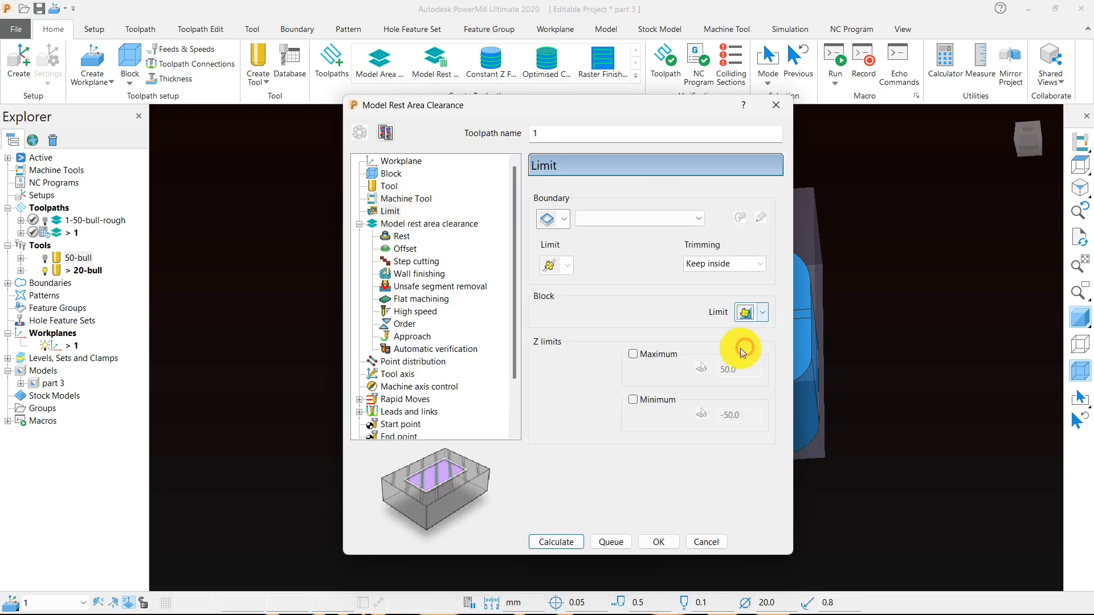
- Set the rest clearance toolpath's stepover to 10 mm
click(410, 225)
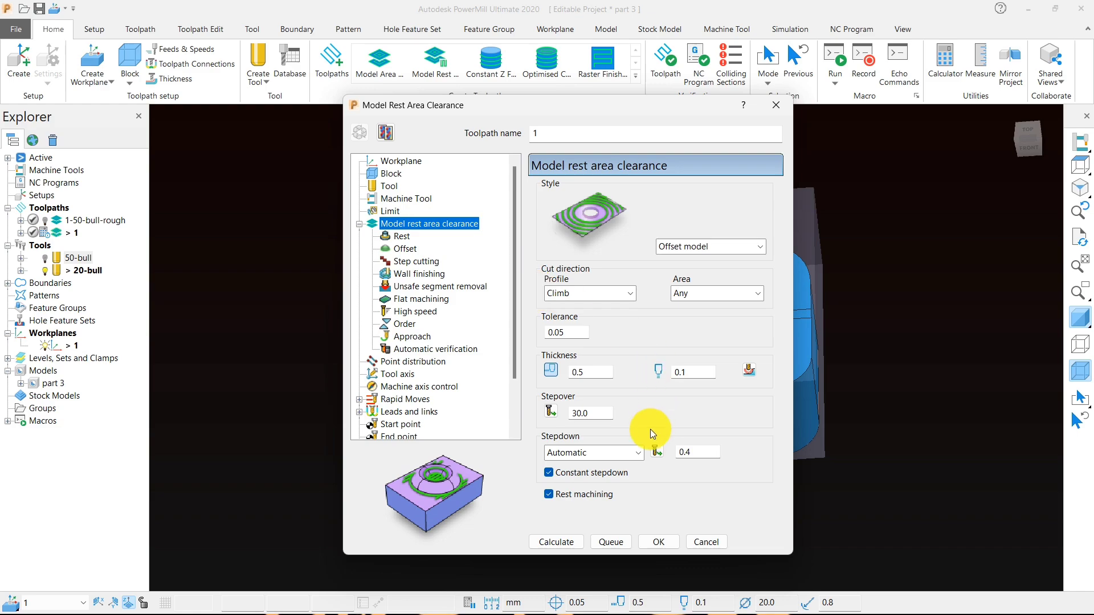
double_click(587, 413)
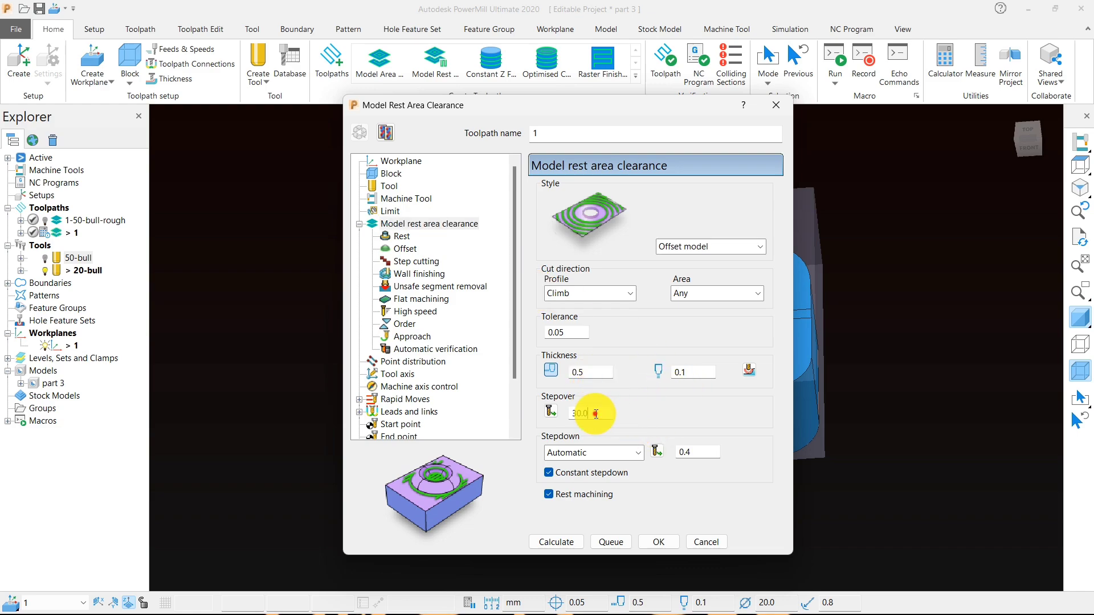
text(1)
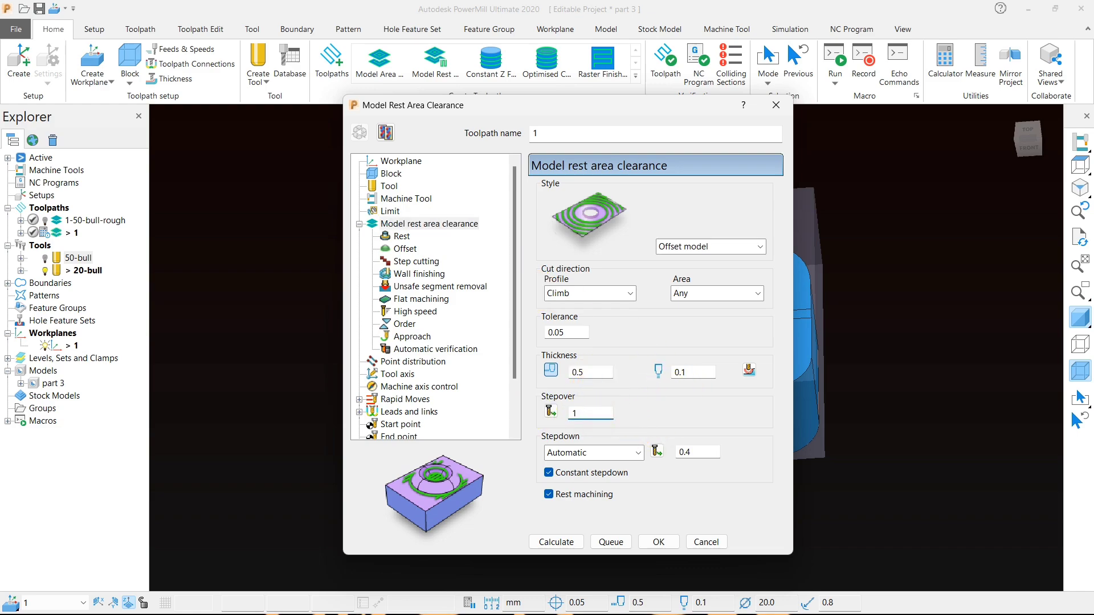
text(0)
key(Return)
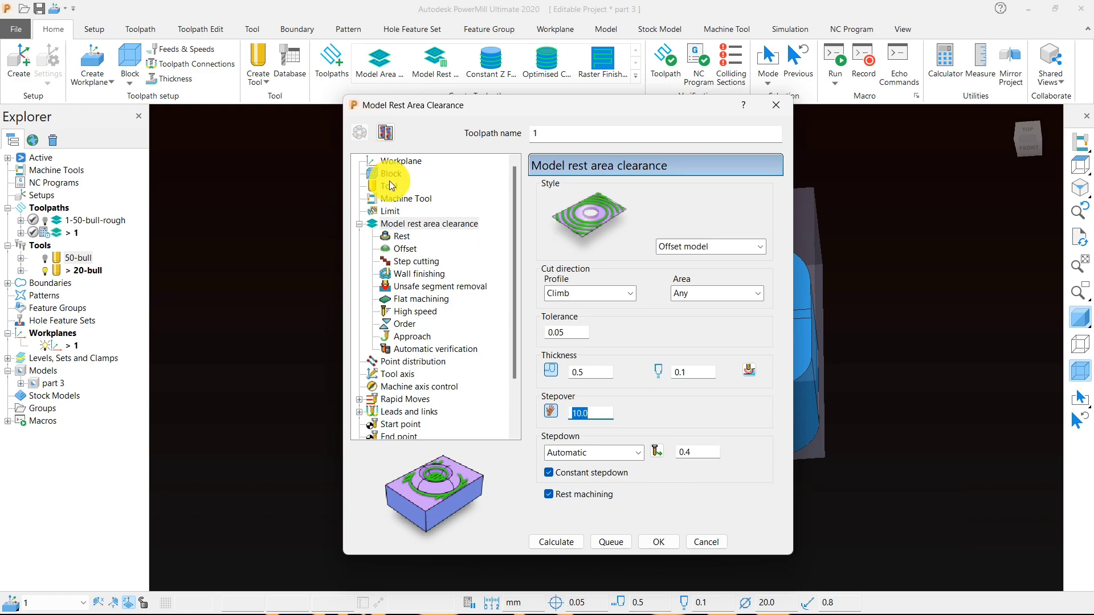
- Use toolpath 1-50-bull-rough as the reference for rest machining
click(402, 236)
click(741, 206)
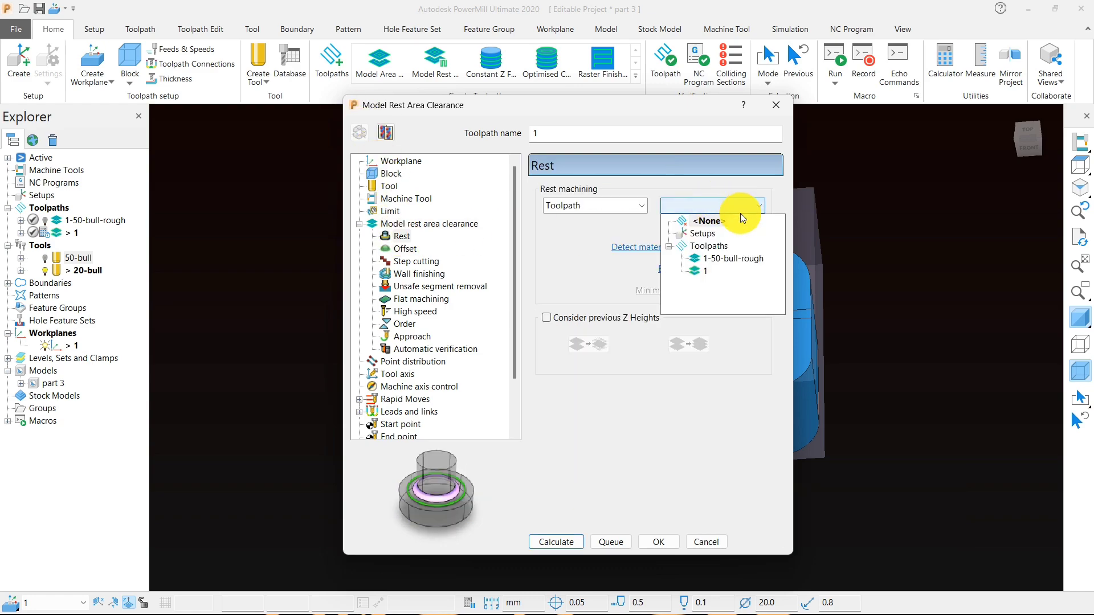
click(730, 260)
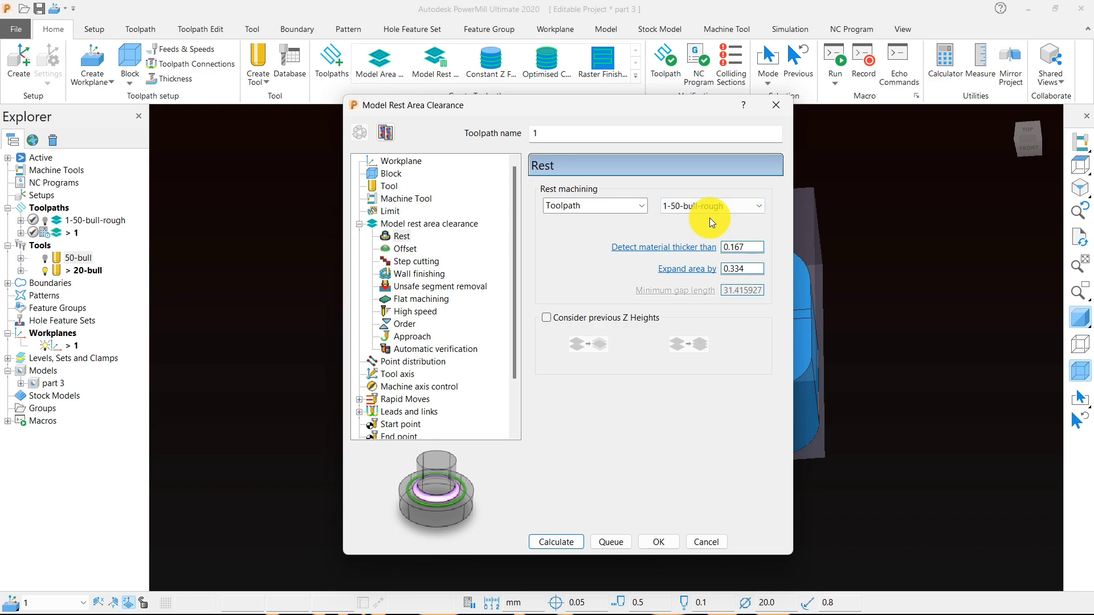
- Review the offset and wall finishing settings, and set the unsafe segment removal threshold to 0.6 tool diameters
click(405, 249)
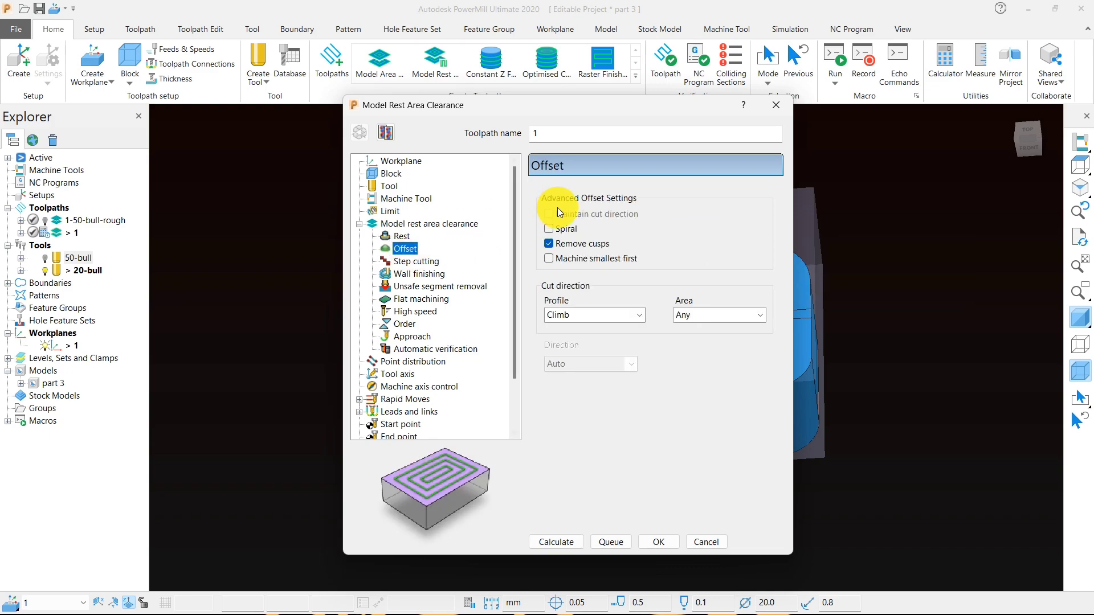
click(421, 273)
click(422, 286)
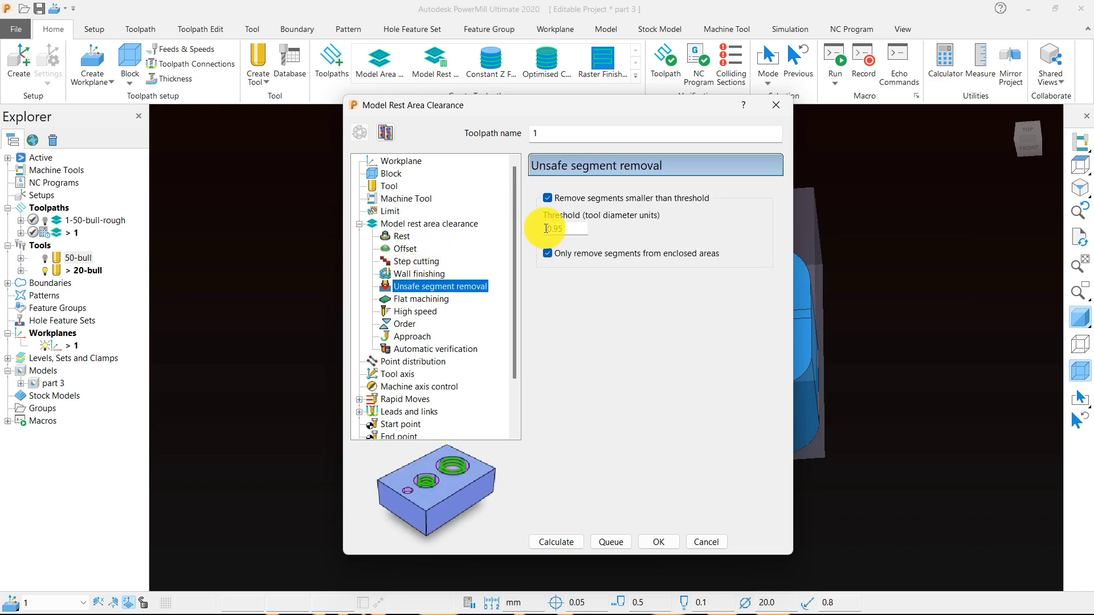
double_click(564, 230)
text(.6)
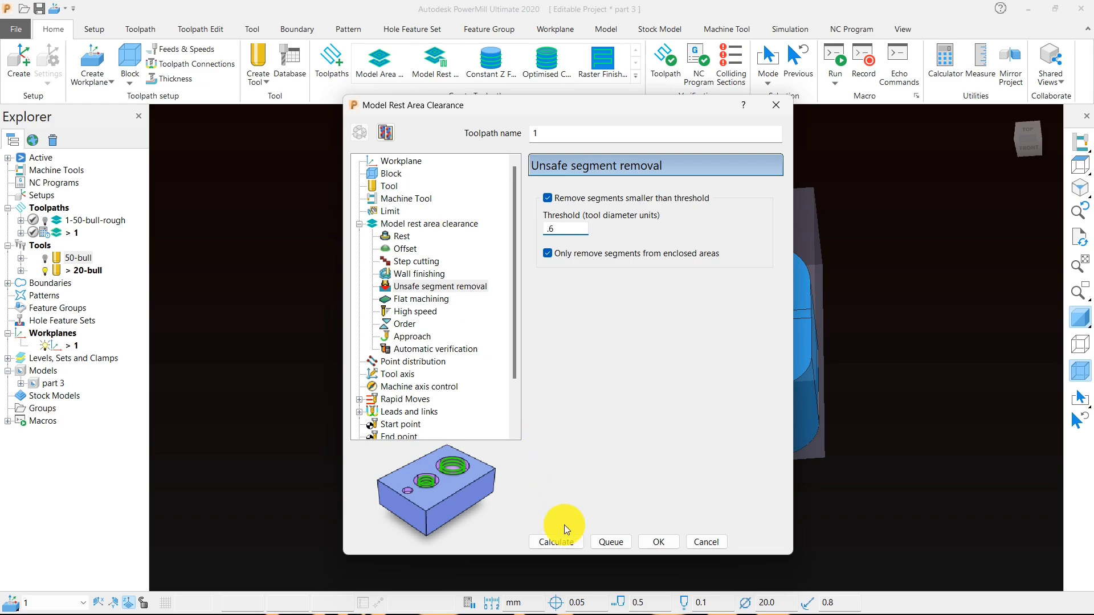
- Calculate the Model Rest Area Clearance toolpath with the configured settings and close its settings dialog
click(555, 539)
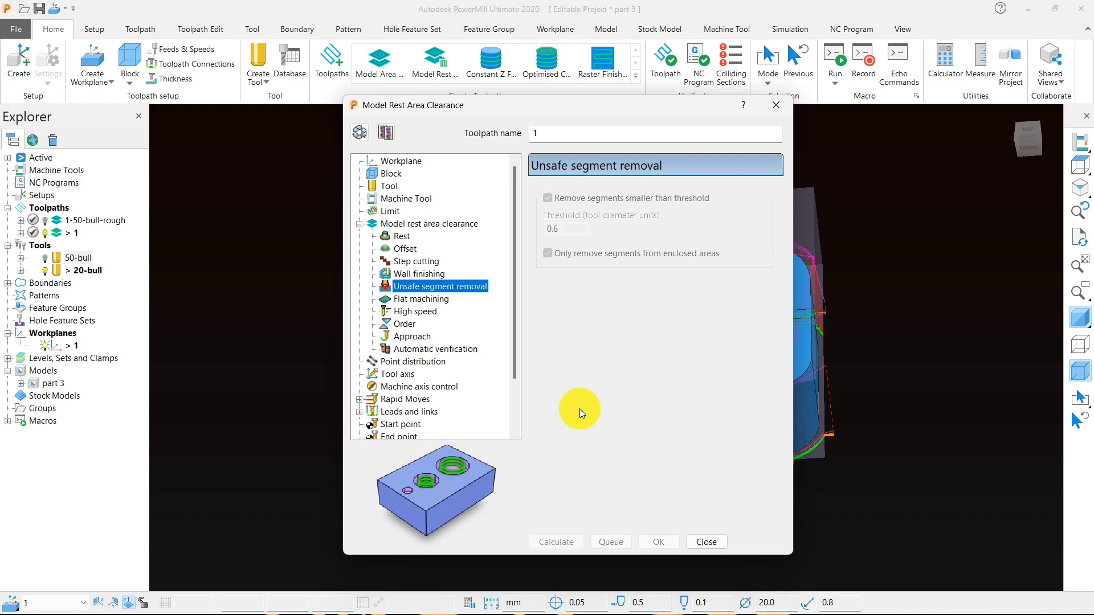
click(700, 542)
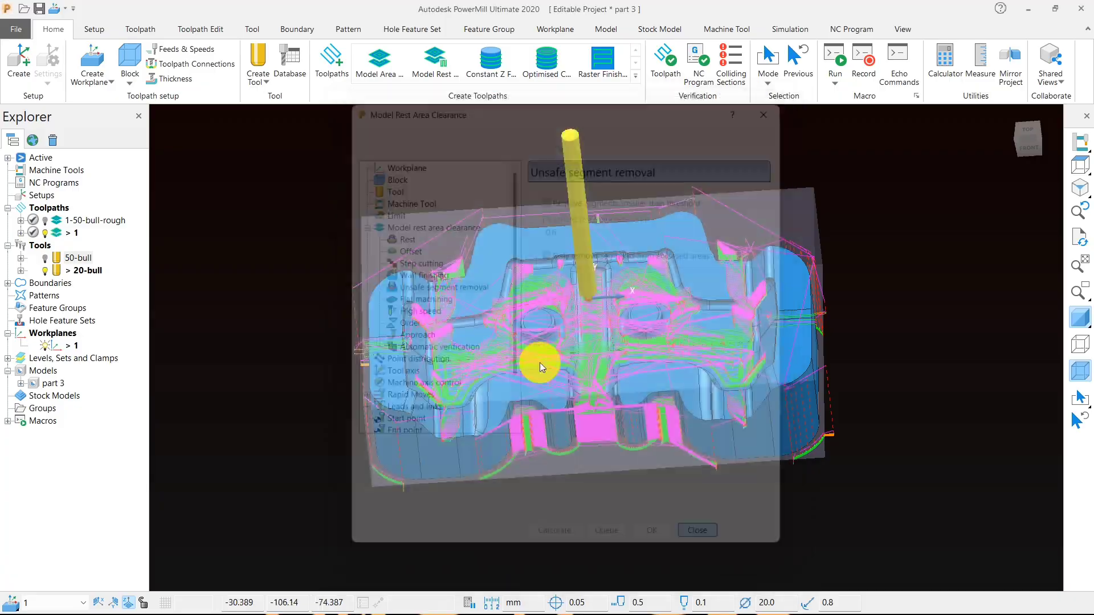
middle_drag(615, 340, 486, 91)
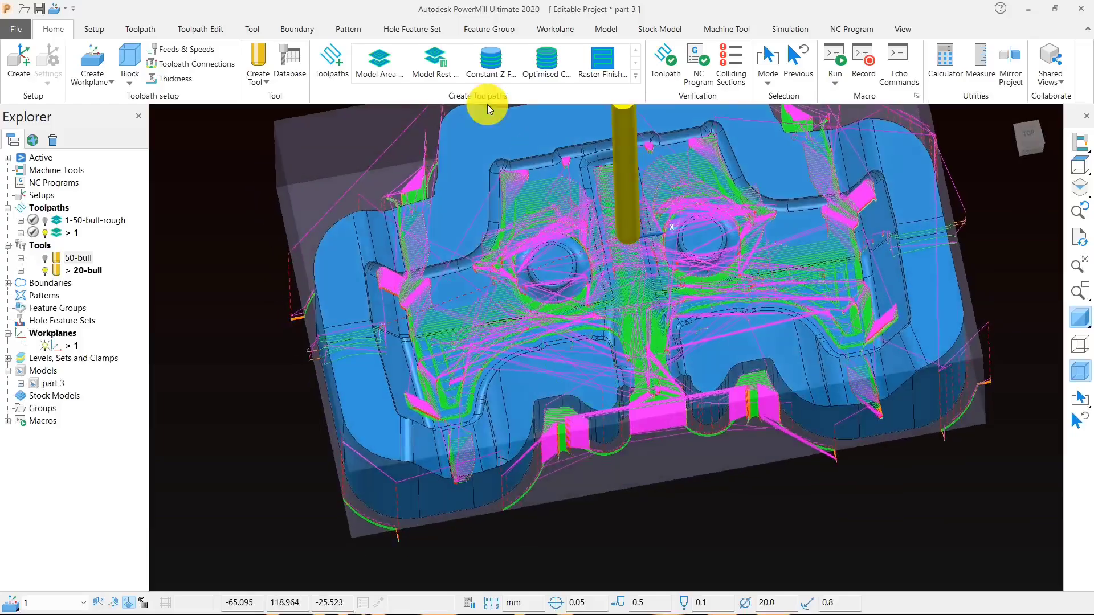
- Hide the link moves of the rest toolpath and inspect its cutting moves on the model up close and from the top view
click(142, 30)
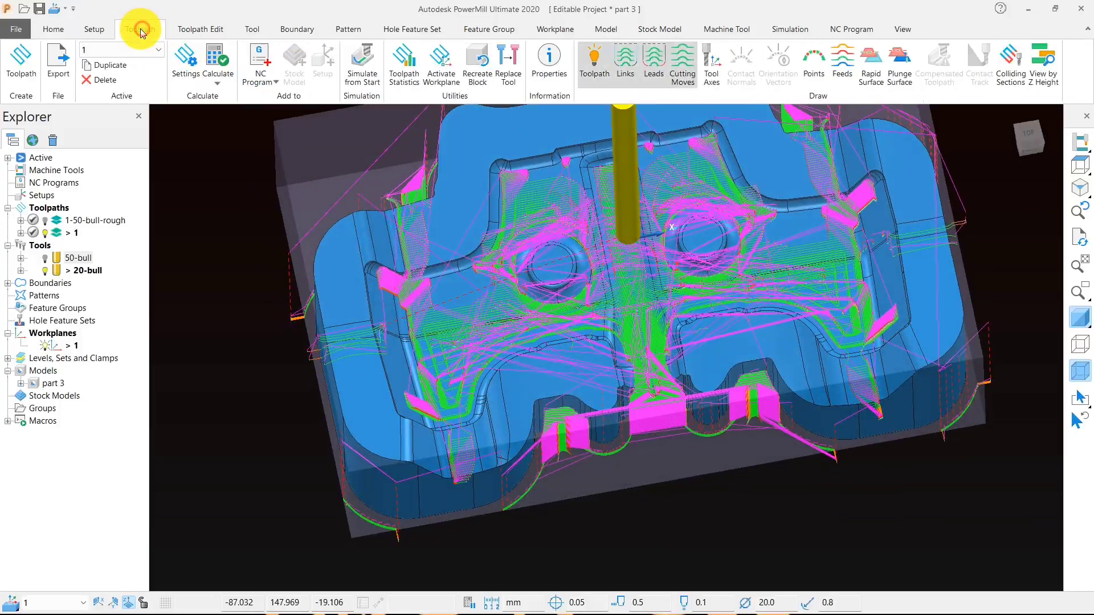
click(627, 61)
mouse_move(631, 135)
middle_down()
mouse_move(713, 285)
mouse_move(774, 274)
mouse_move(752, 320)
mouse_move(660, 292)
mouse_move(664, 265)
middle_up()
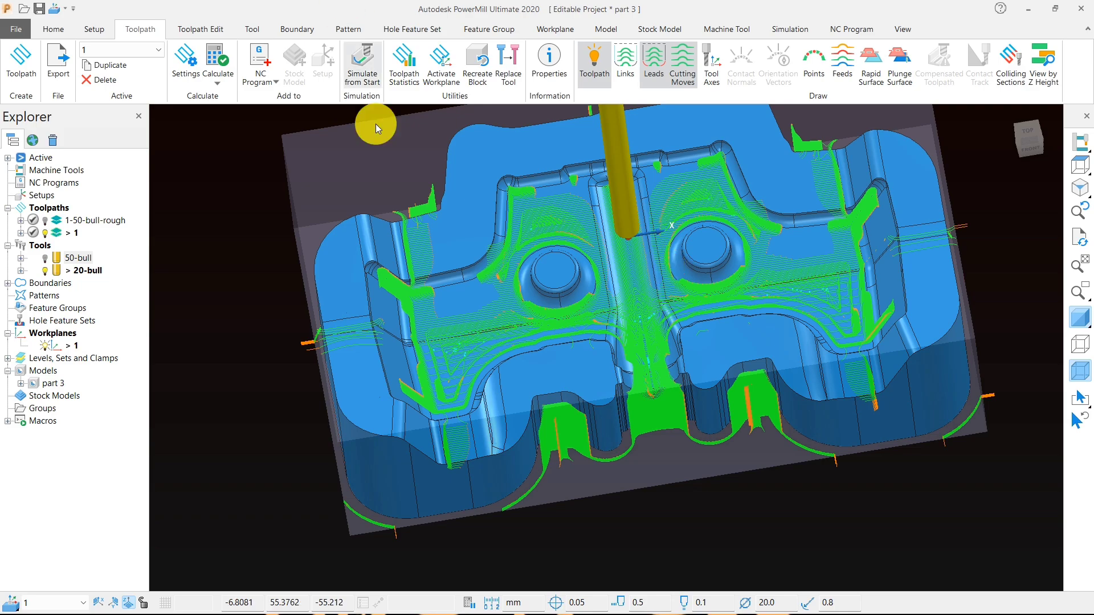
middle_drag(403, 297, 624, 359)
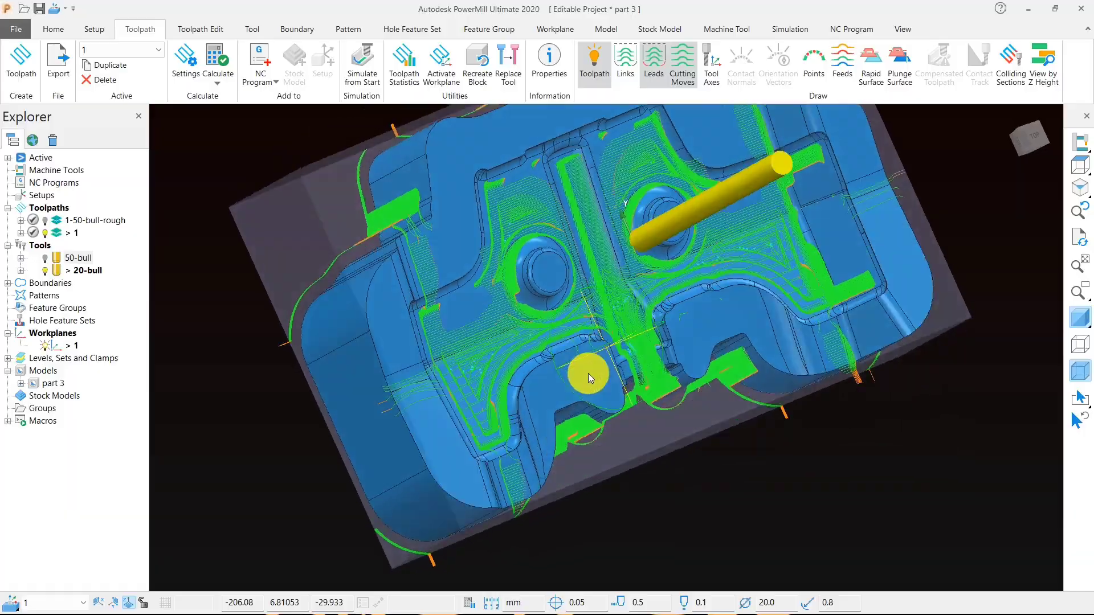
scroll(424, 198, up, 5)
middle_drag(491, 166, 635, 391)
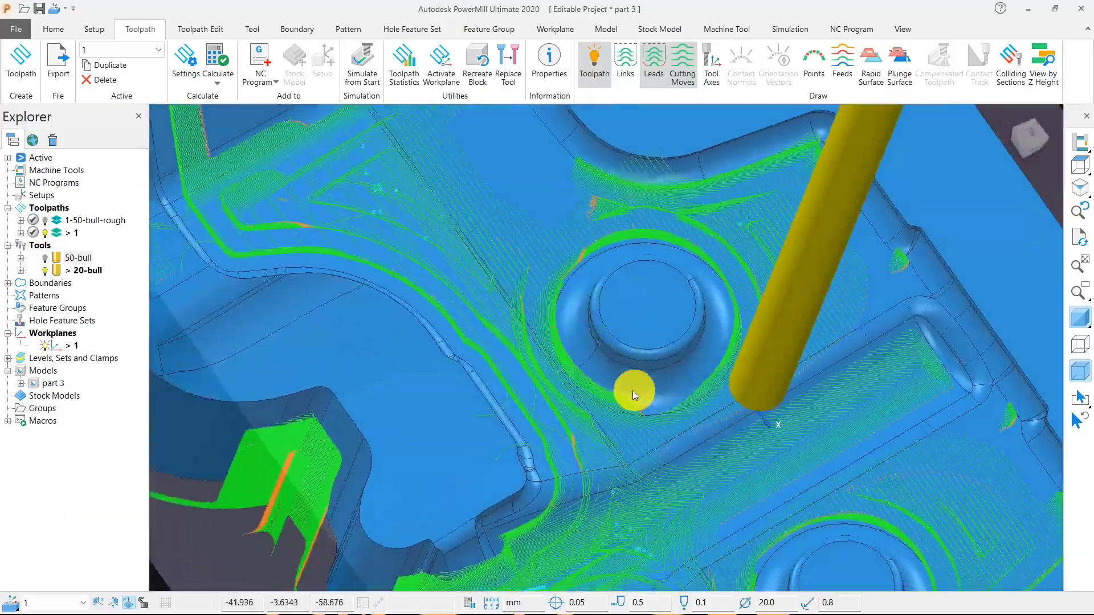
scroll(635, 391, down, 3)
middle_drag(516, 510, 656, 507)
click(1076, 183)
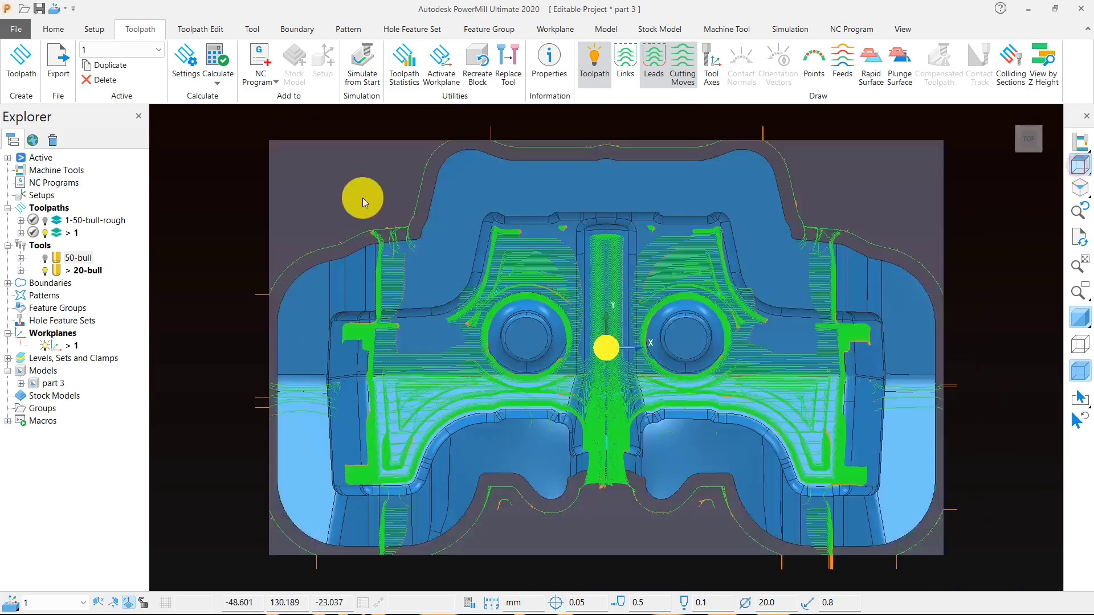
- Rename the new rest toolpath as 2-20-bull-rest
click(71, 233)
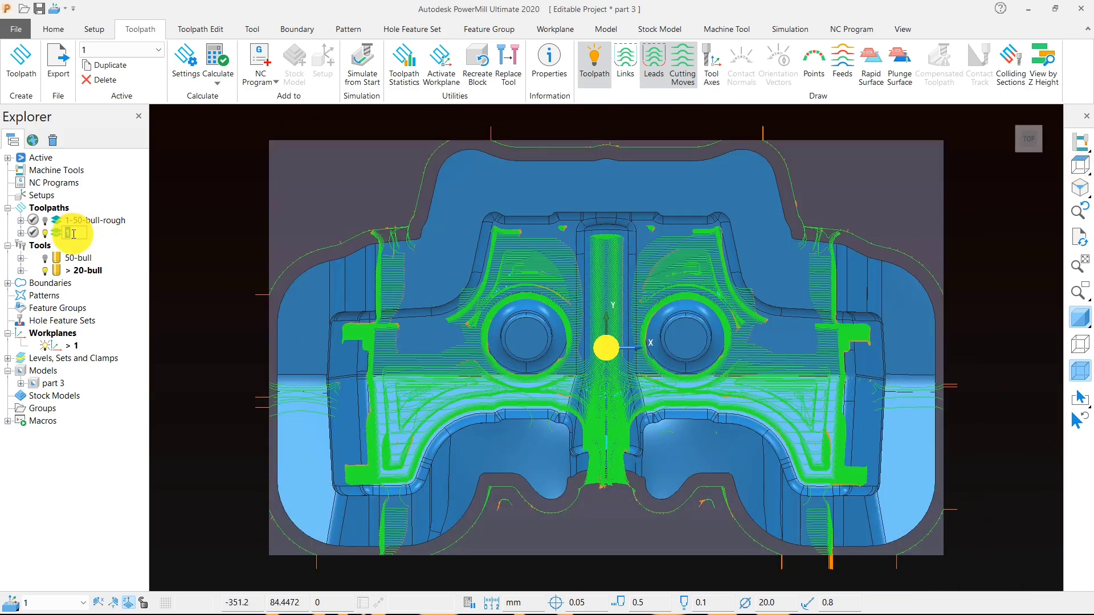
text(2-)
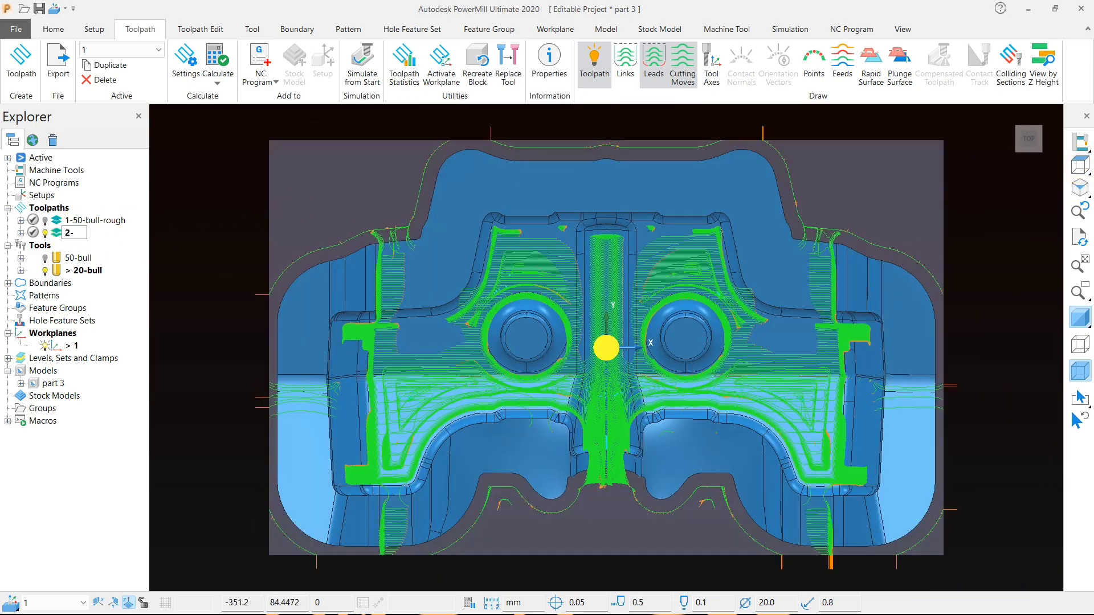
text(20-bull-rest)
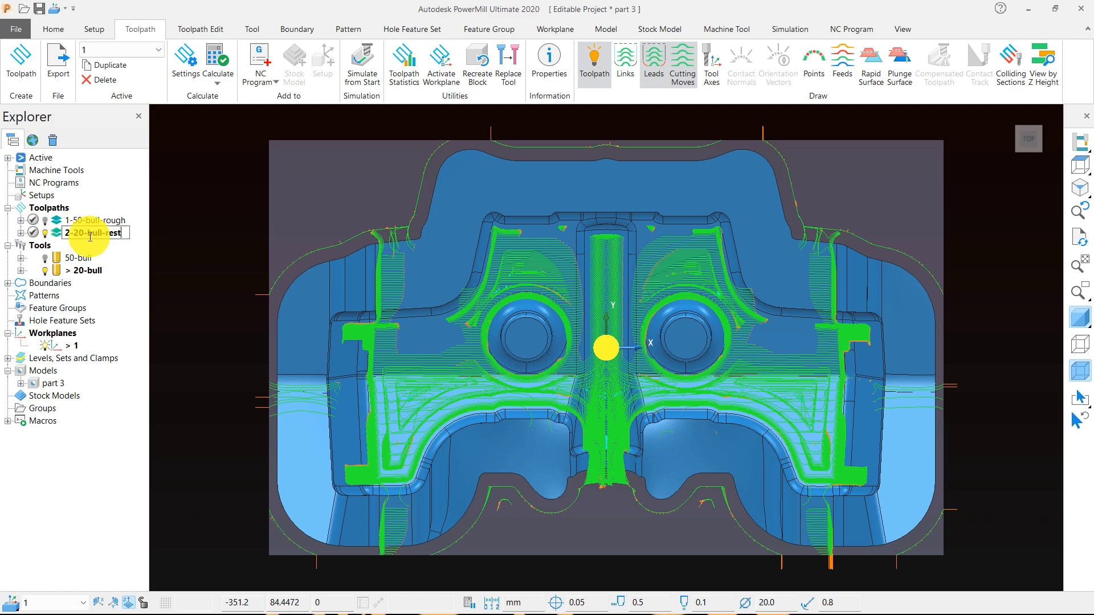
click(166, 269)
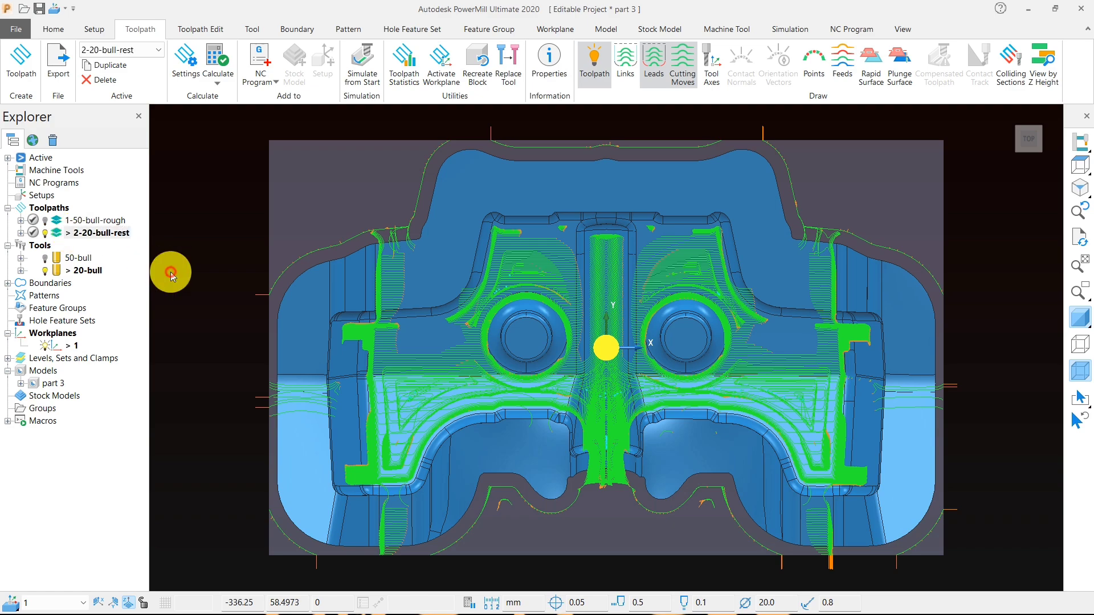
- Save the project
click(53, 31)
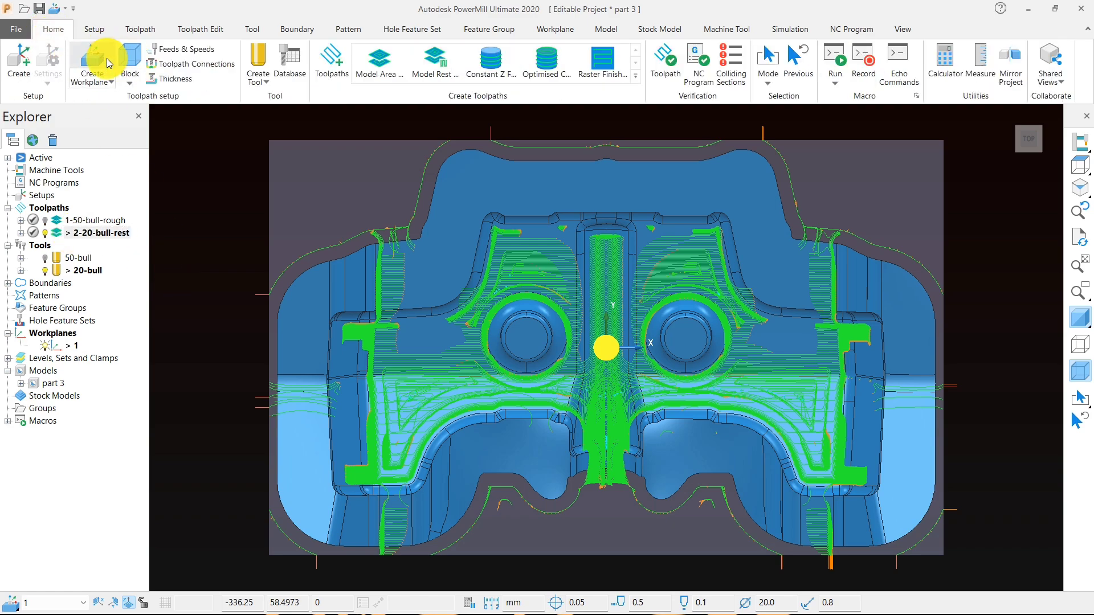
click(39, 8)
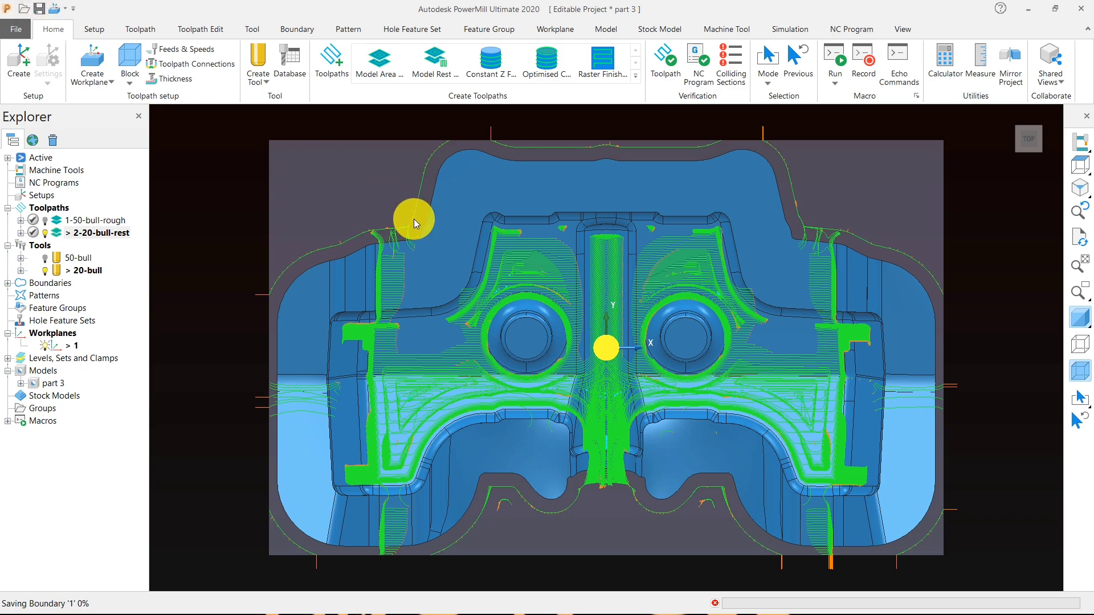
middle_drag(554, 378, 522, 264)
scroll(521, 264, down, 2)
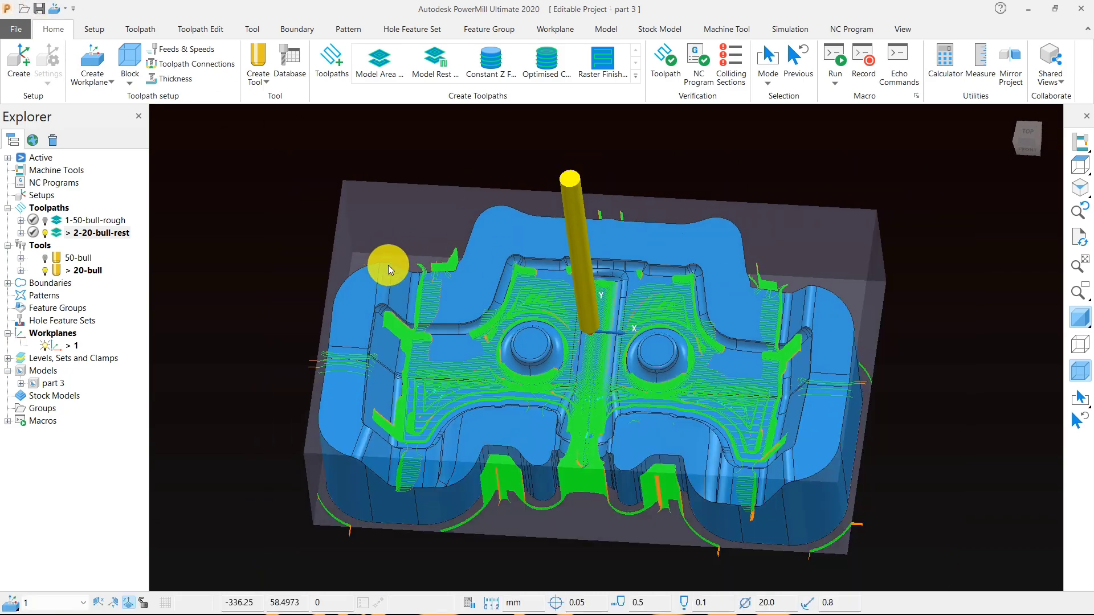
- Switch the 2-20-bull-rest toolpath off and on to compare the bare model with the areas the rest cuts cover
double_click(60, 232)
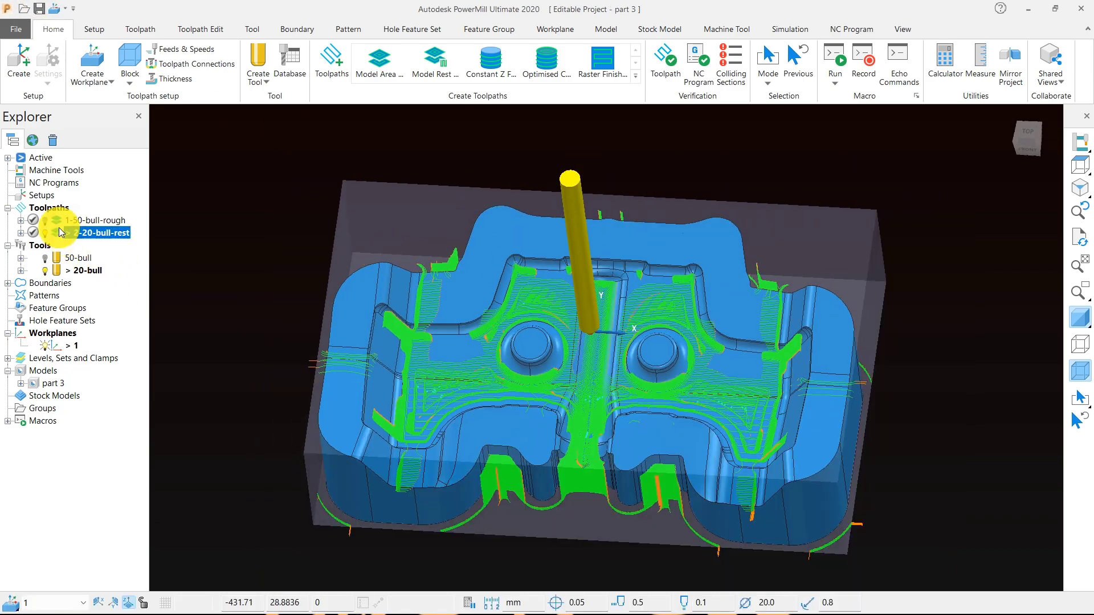
middle_drag(576, 408, 659, 429)
scroll(474, 337, up, 3)
scroll(447, 305, up, 2)
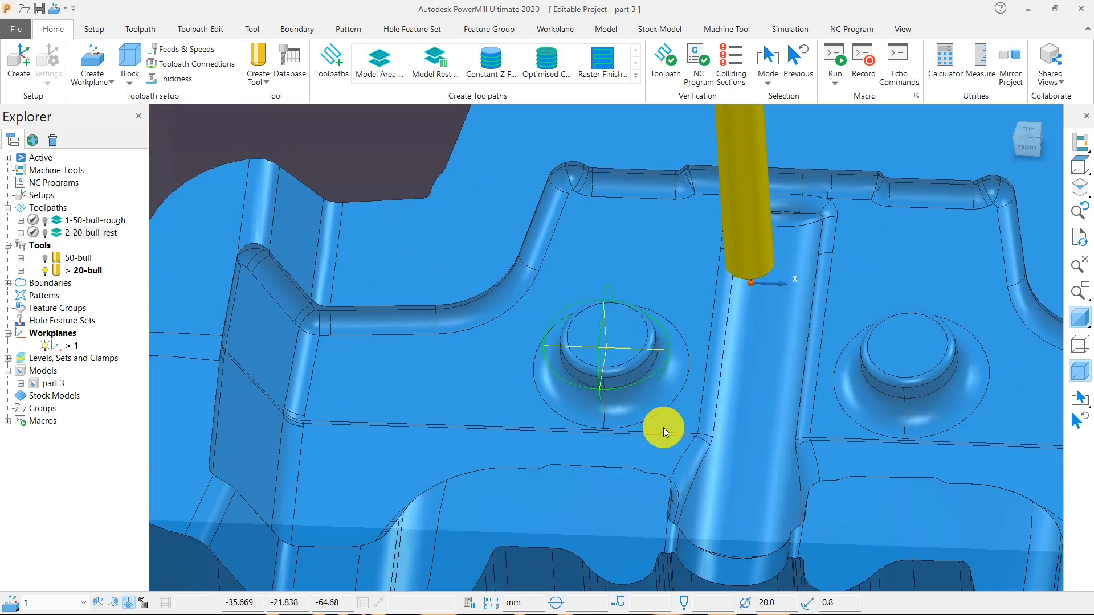
click(60, 233)
double_click(60, 234)
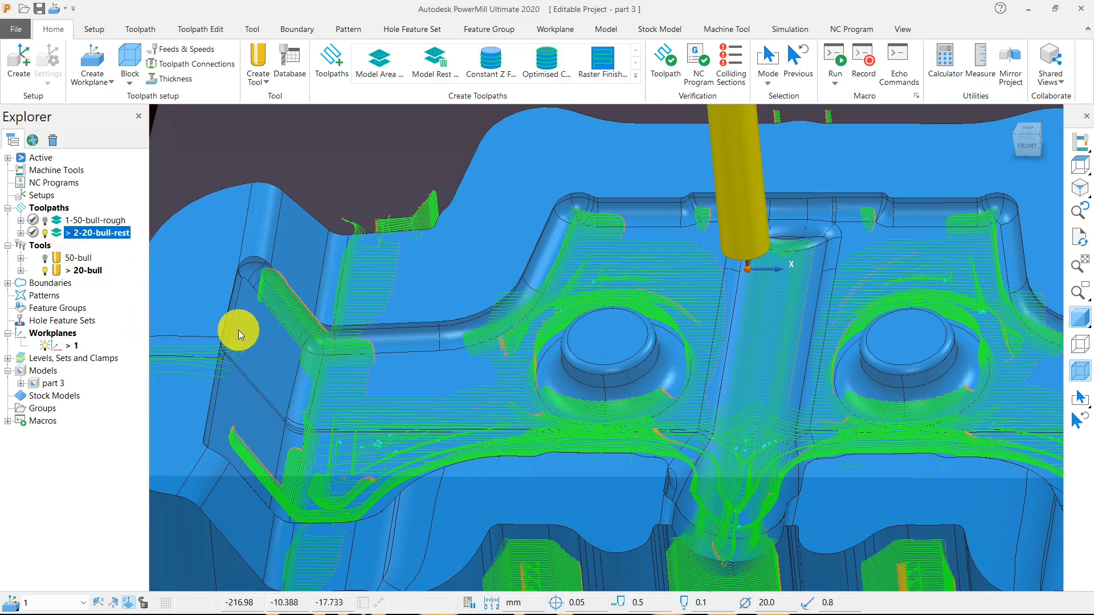
middle_drag(238, 330, 456, 364)
scroll(456, 364, down, 5)
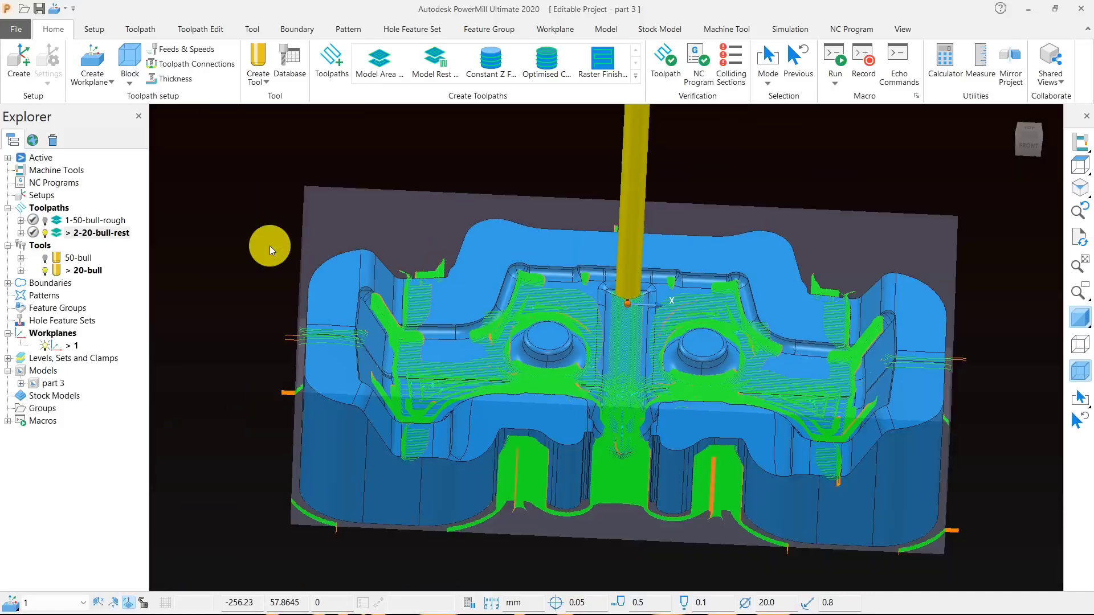
click(49, 236)
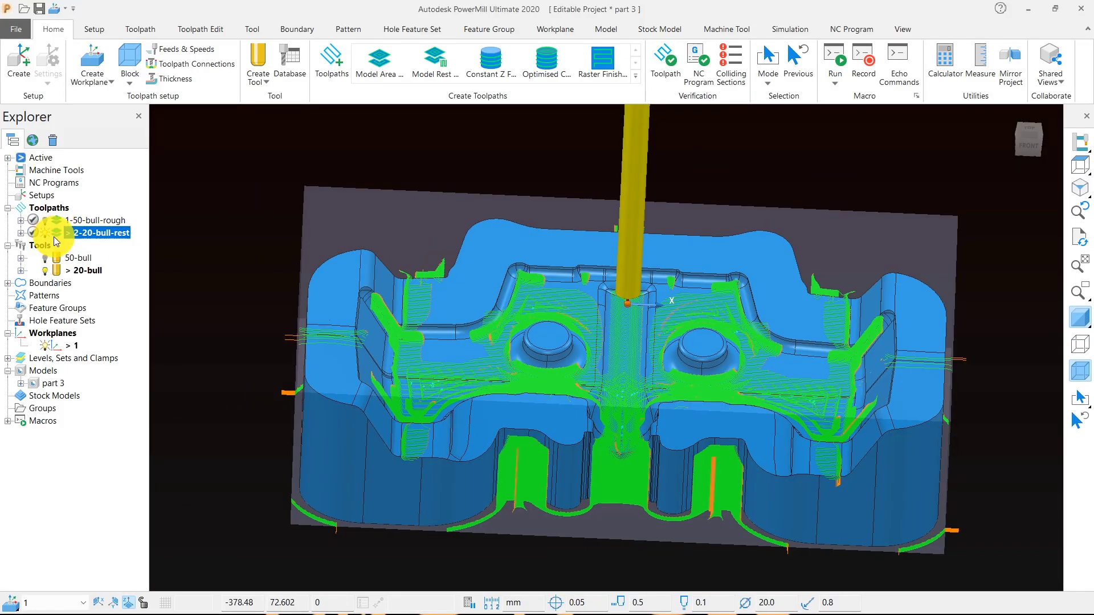
click(48, 234)
click(49, 234)
click(49, 233)
double_click(57, 234)
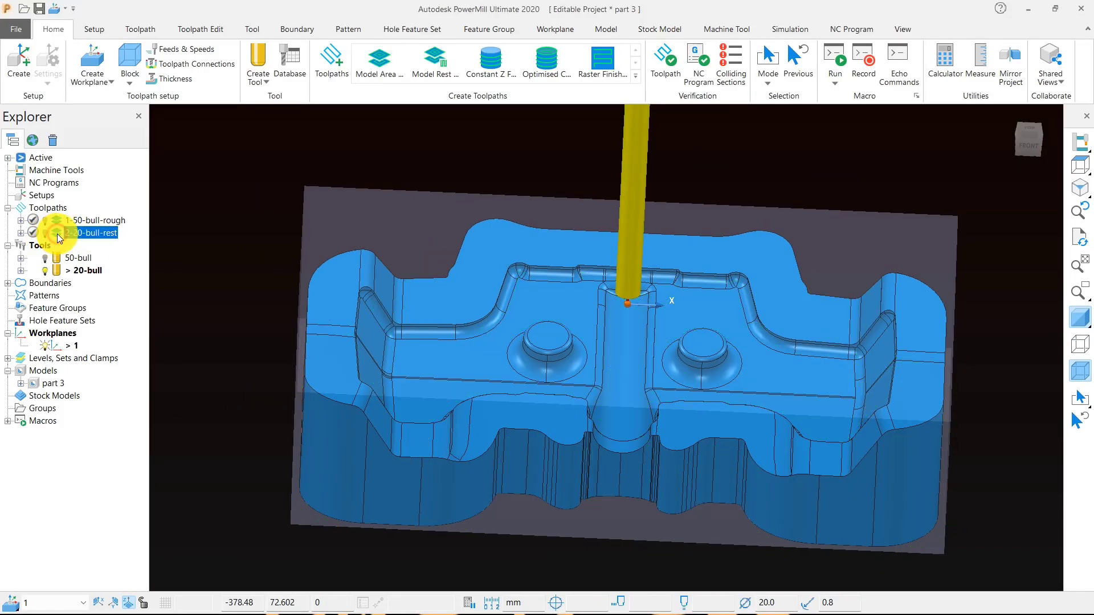
double_click(60, 235)
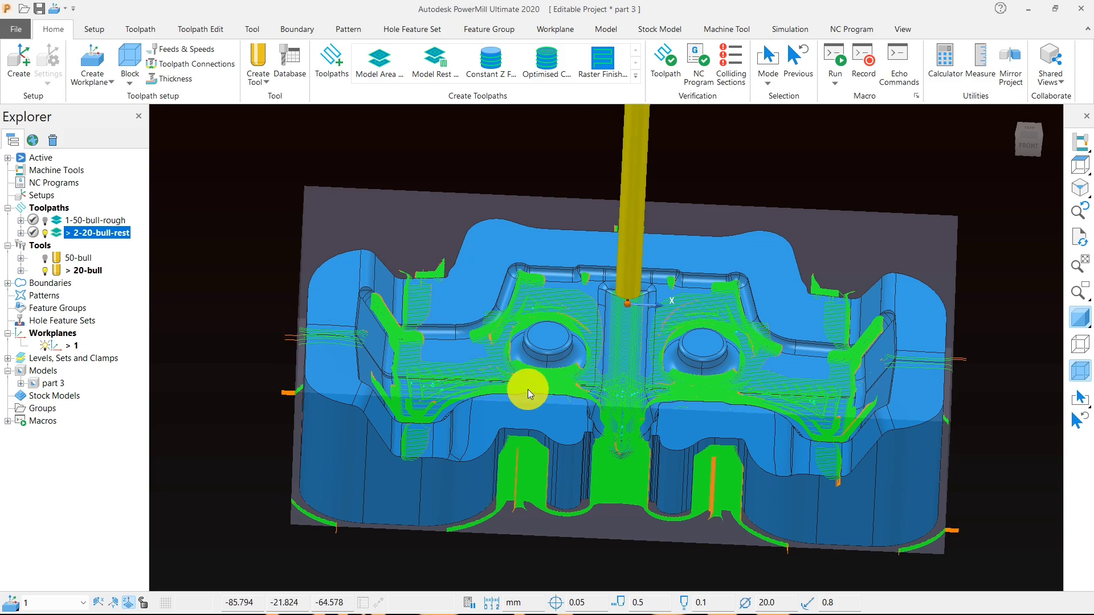
middle_drag(527, 389, 440, 524)
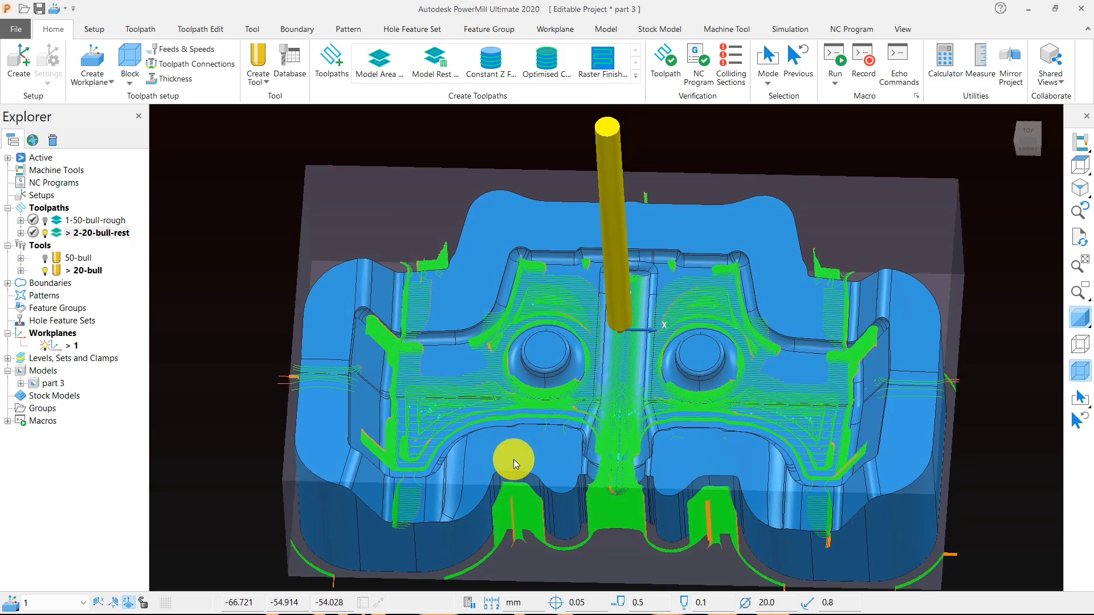
- Deactivate the 2-20-bull-rest toolpath and display the model with minimum radius shading
double_click(57, 232)
scroll(661, 381, down, 3)
middle_drag(660, 382, 570, 429)
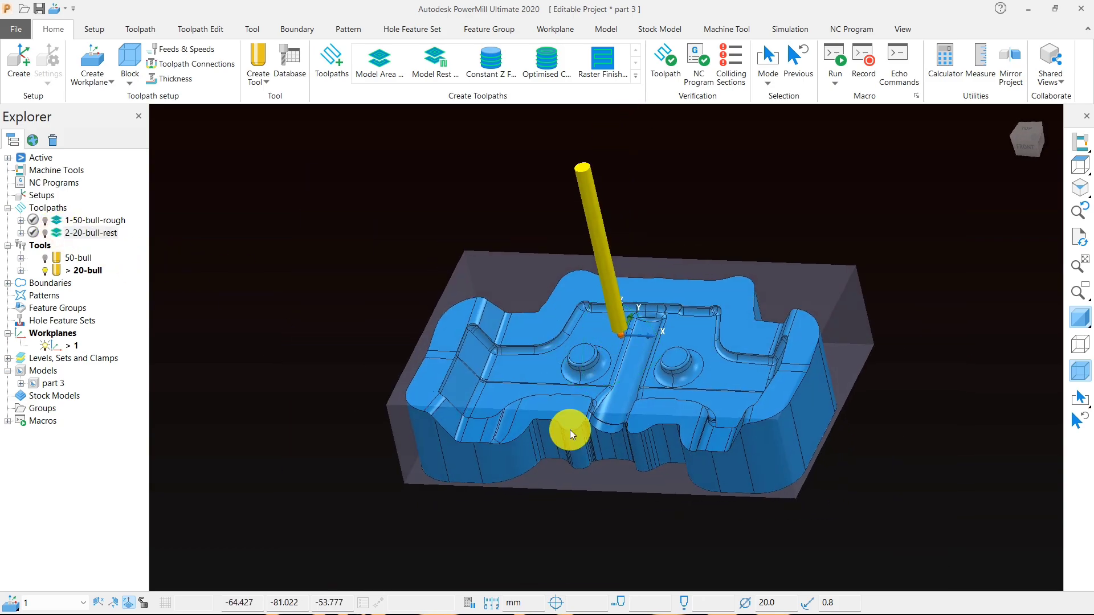
scroll(570, 429, up, 3)
mouse_move(1080, 318)
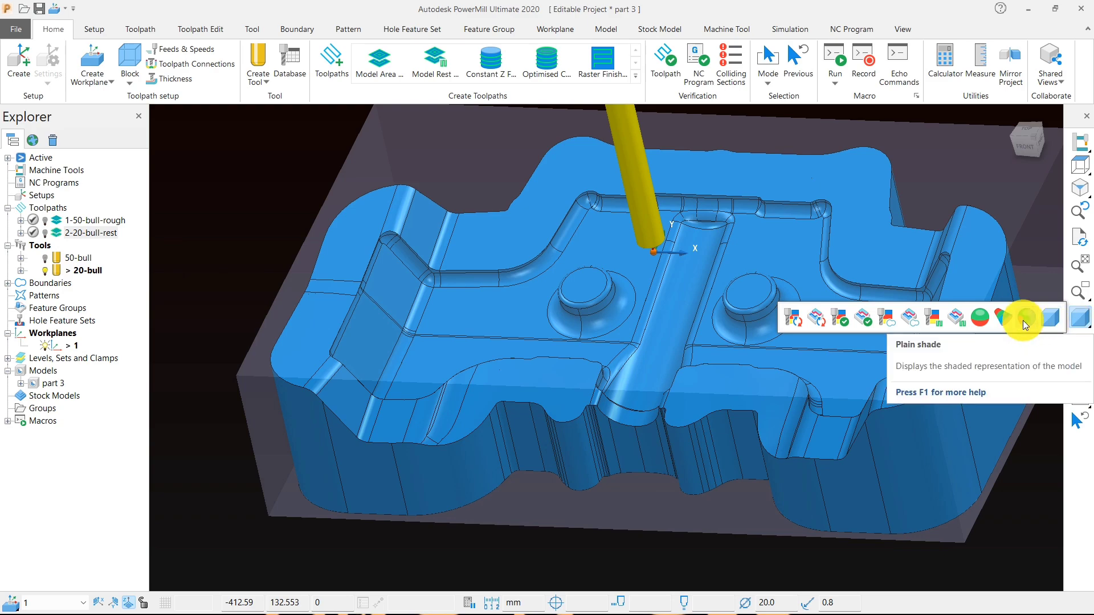
click(999, 317)
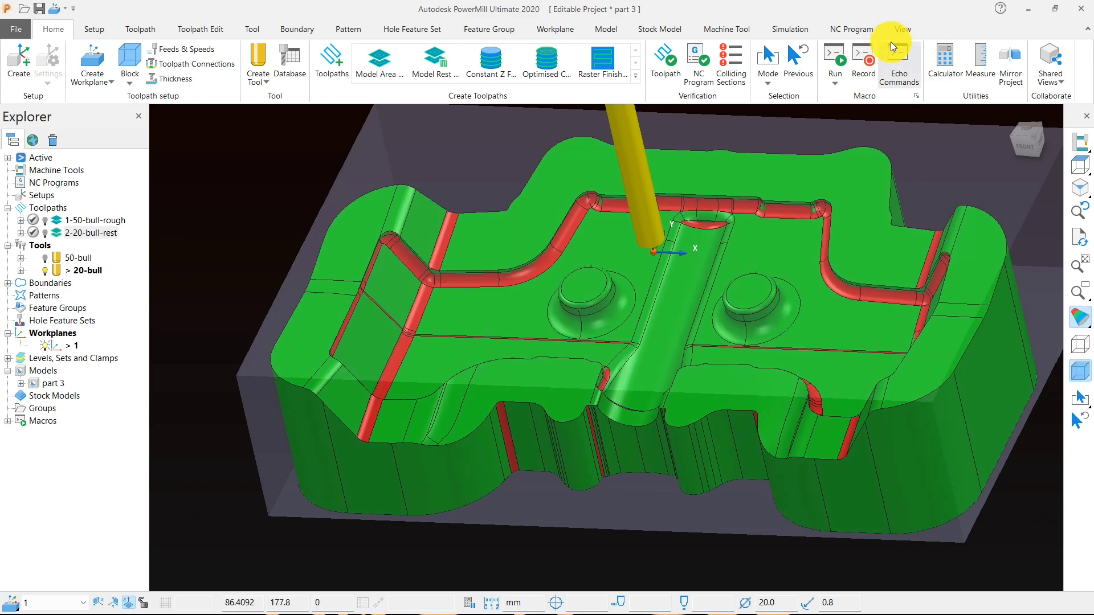
- Open the model drawing options and set the minimum tool radius for shading to 4, checking the small corners on the model
click(904, 28)
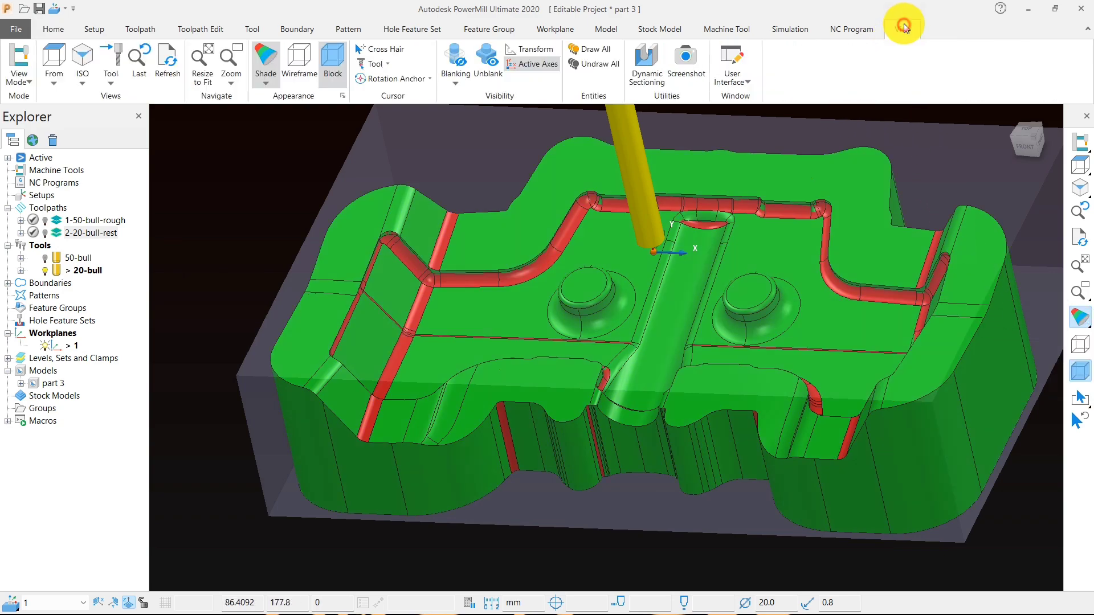
click(344, 95)
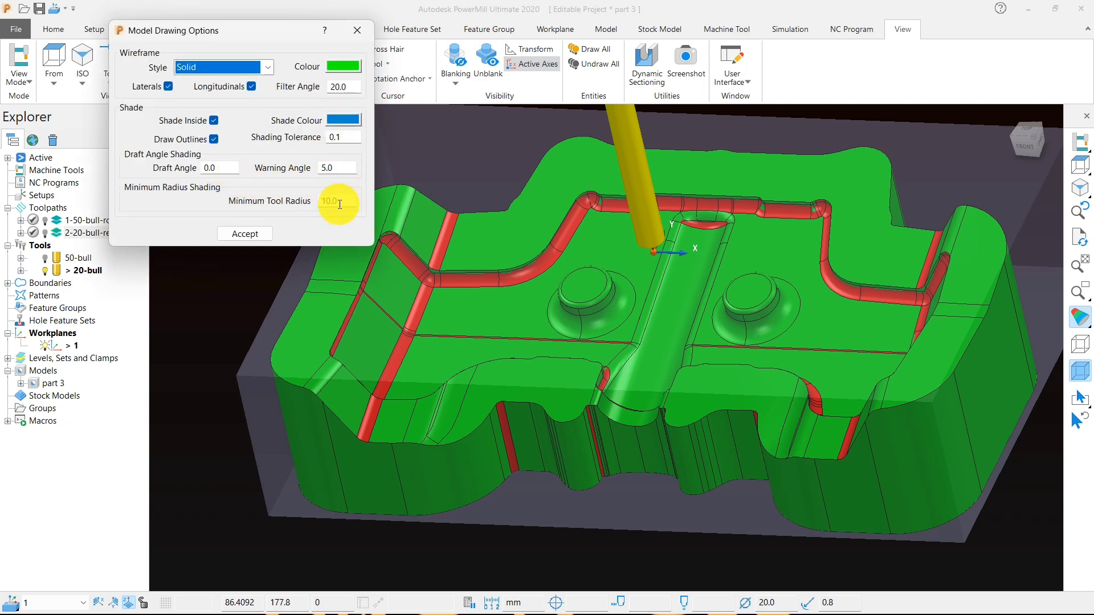
click(332, 202)
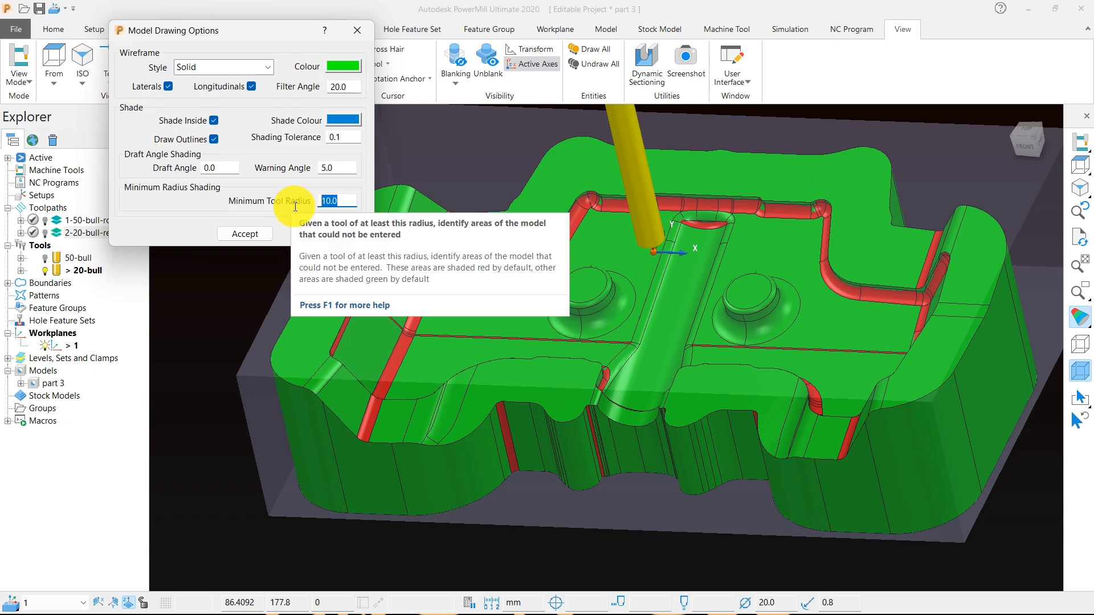
text(4)
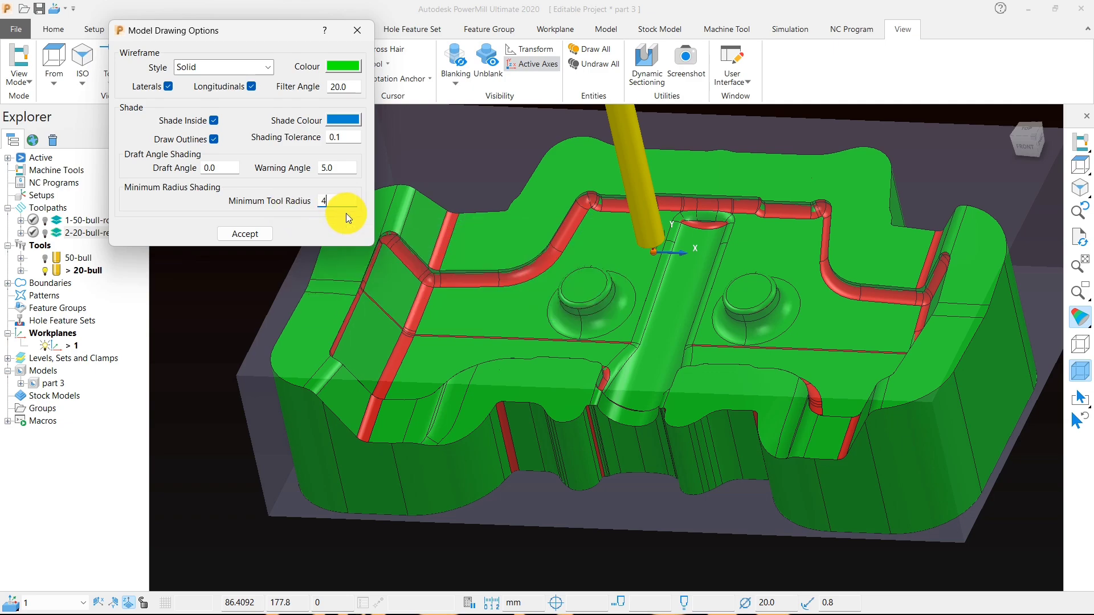
key(Return)
scroll(731, 186, up, 3)
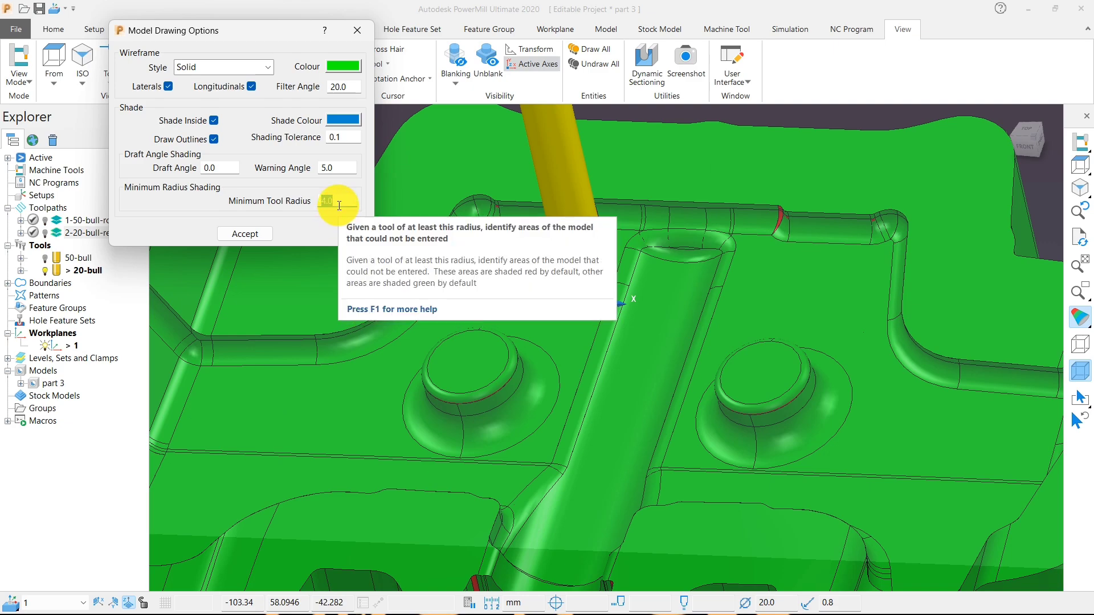
- Try a minimum tool radius of 5 for the shading, and set it to 6
drag(341, 197, 298, 199)
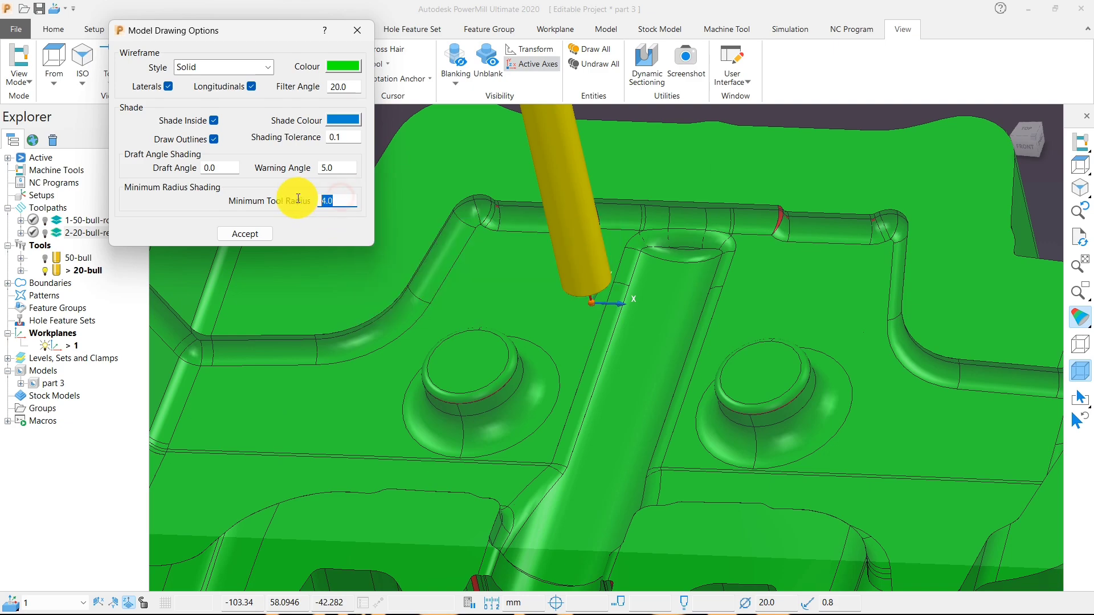
text(5)
key(Return)
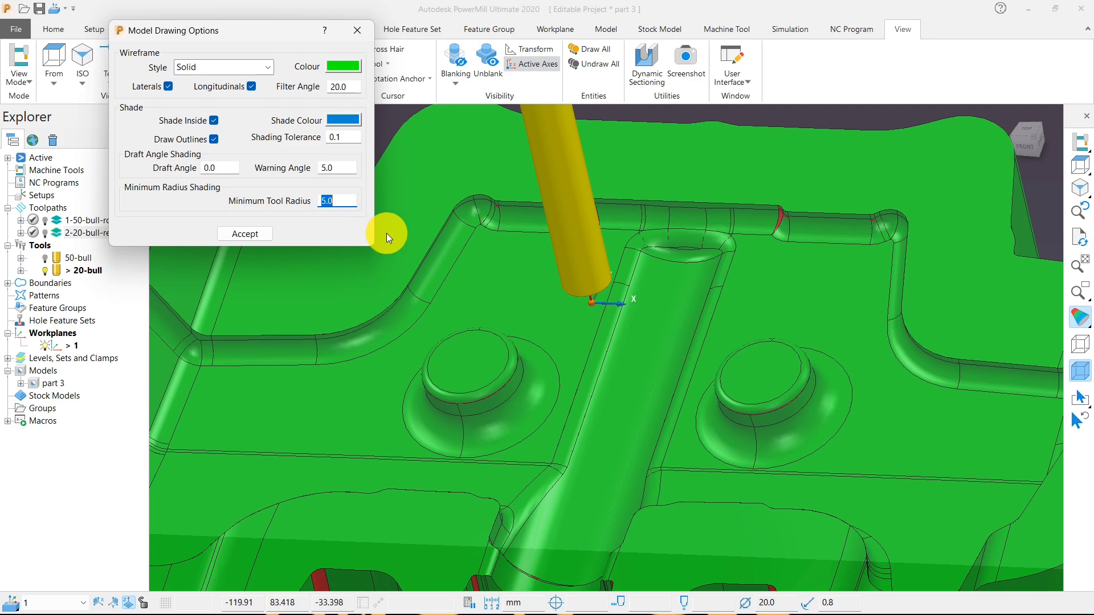
text(6)
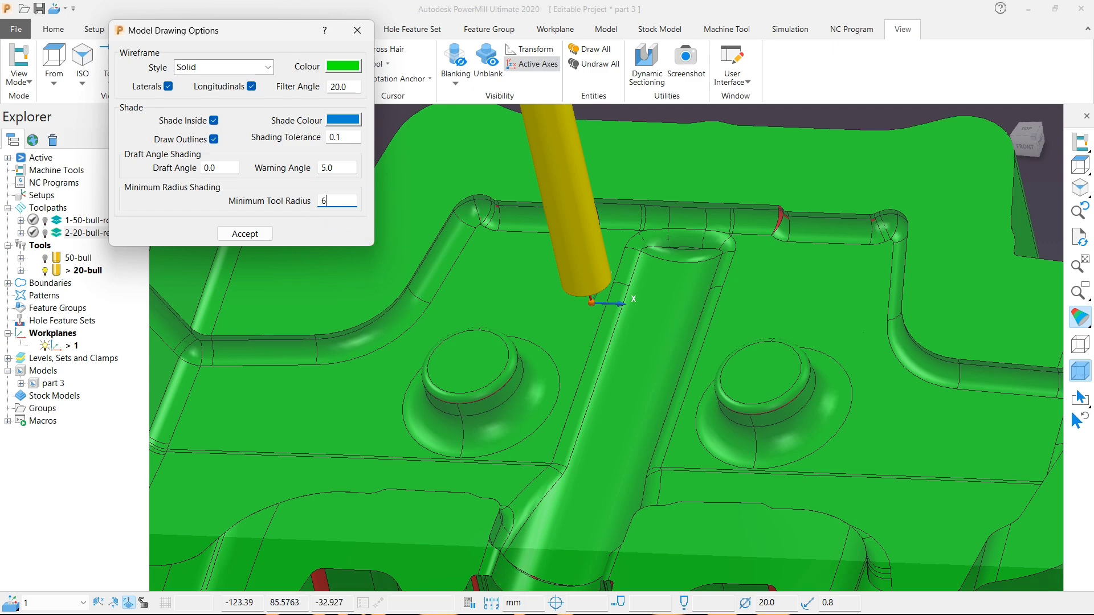
key(Return)
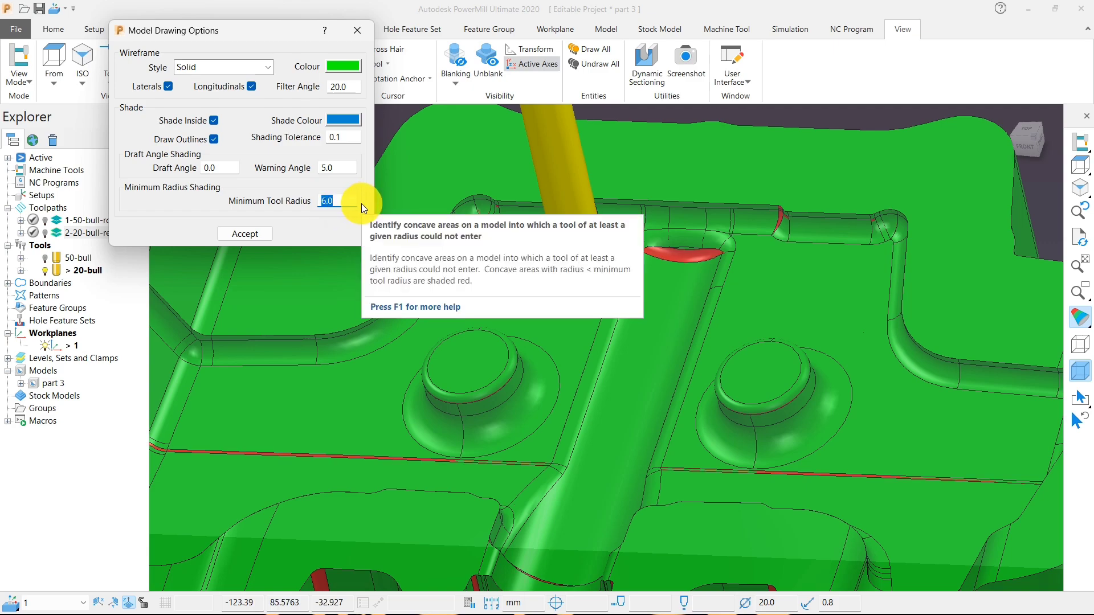
- Try a minimum tool radius of 8 for the shading, return it to 6, inspect the small radii, and close the drawing options
text(8)
key(Return)
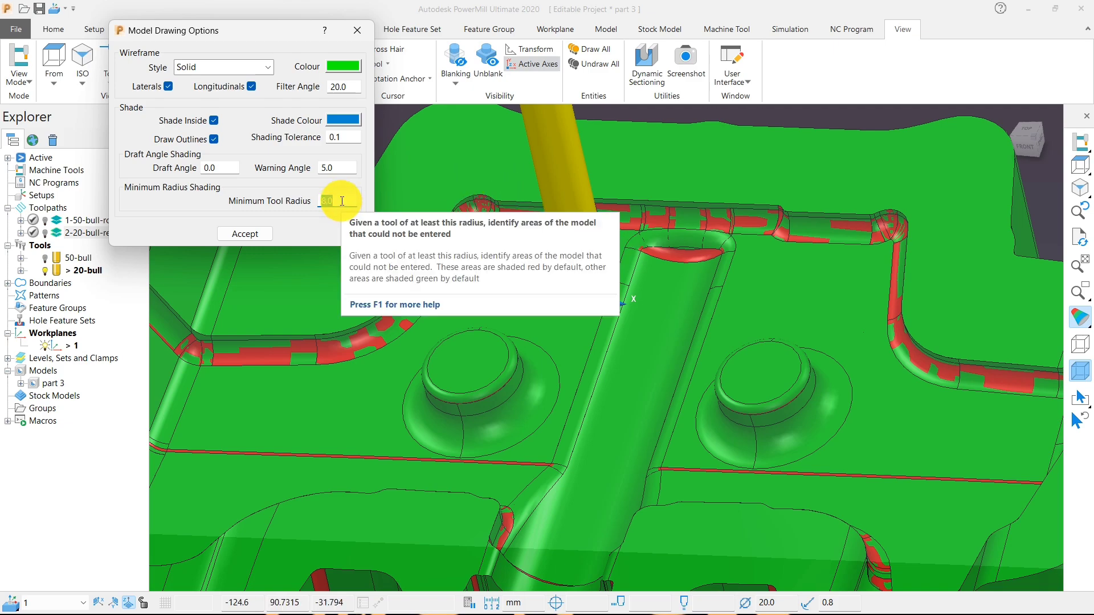
text(6)
key(Return)
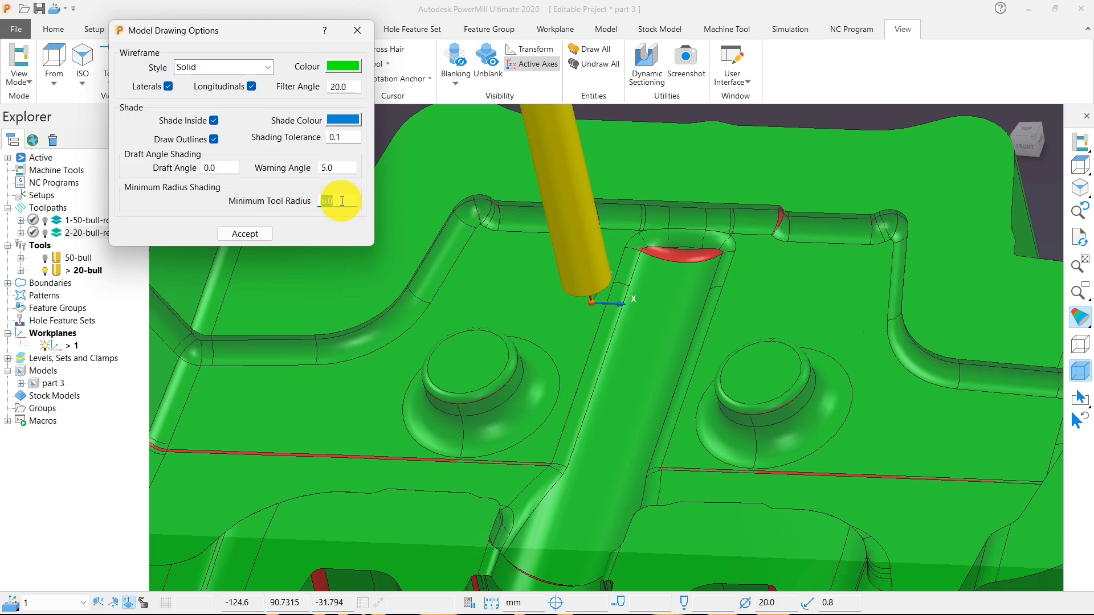
middle_drag(548, 302, 741, 348)
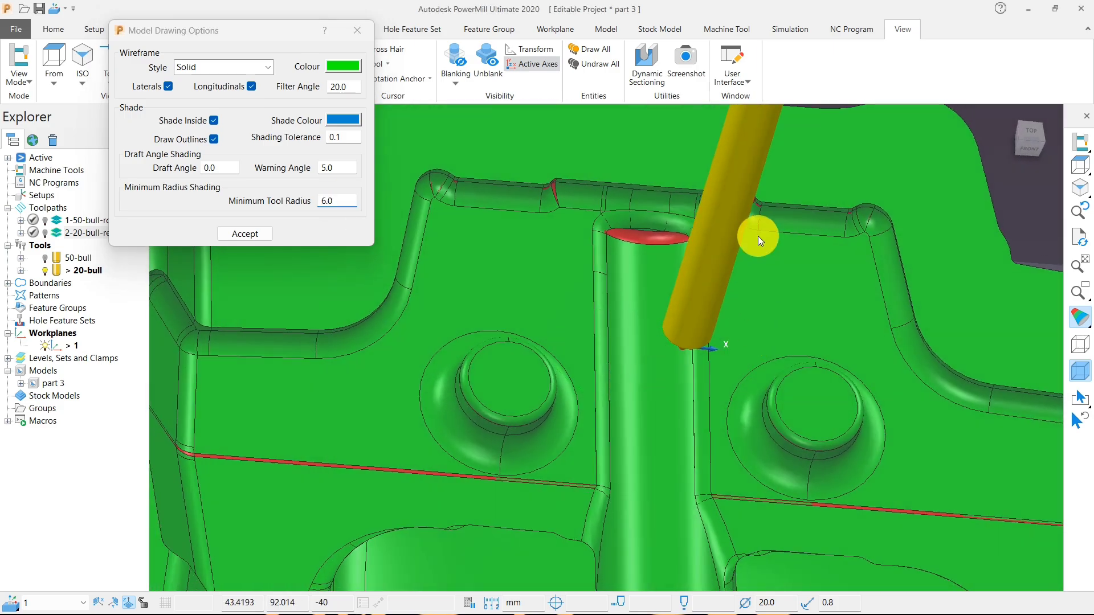
scroll(756, 233, up, 3)
scroll(655, 228, up, 1)
click(358, 30)
scroll(559, 316, down, 6)
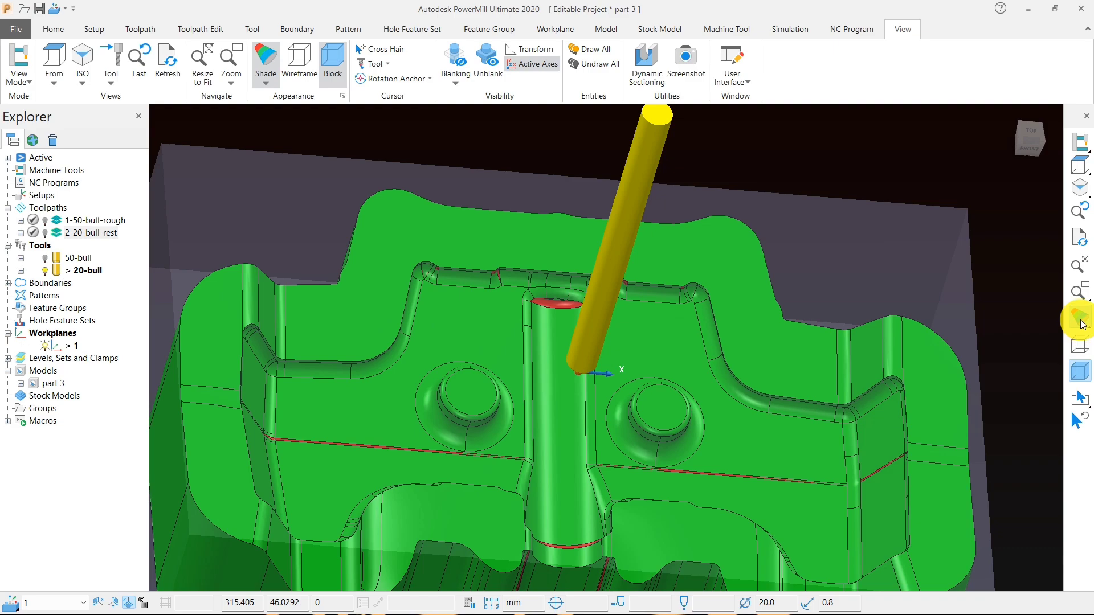
- Replace the minimum radius shading with plain shading on the model
mouse_move(1080, 317)
click(1029, 318)
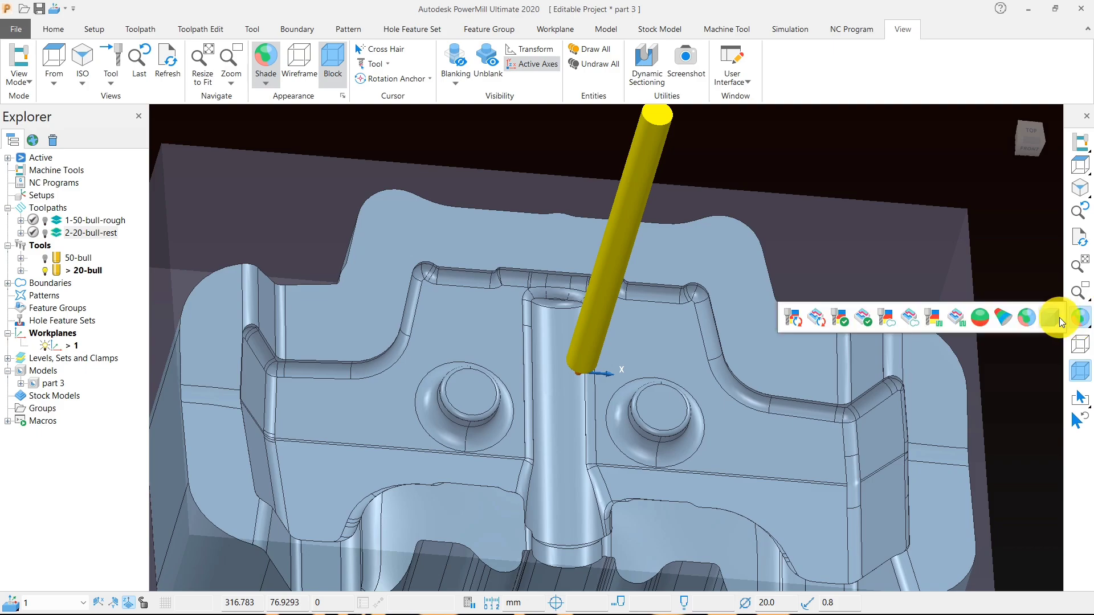
click(918, 318)
mouse_move(782, 260)
middle_down()
mouse_move(686, 271)
mouse_move(651, 258)
mouse_move(618, 407)
mouse_move(482, 405)
mouse_move(631, 373)
mouse_move(587, 421)
mouse_move(534, 391)
mouse_move(675, 371)
middle_up()
click(56, 32)
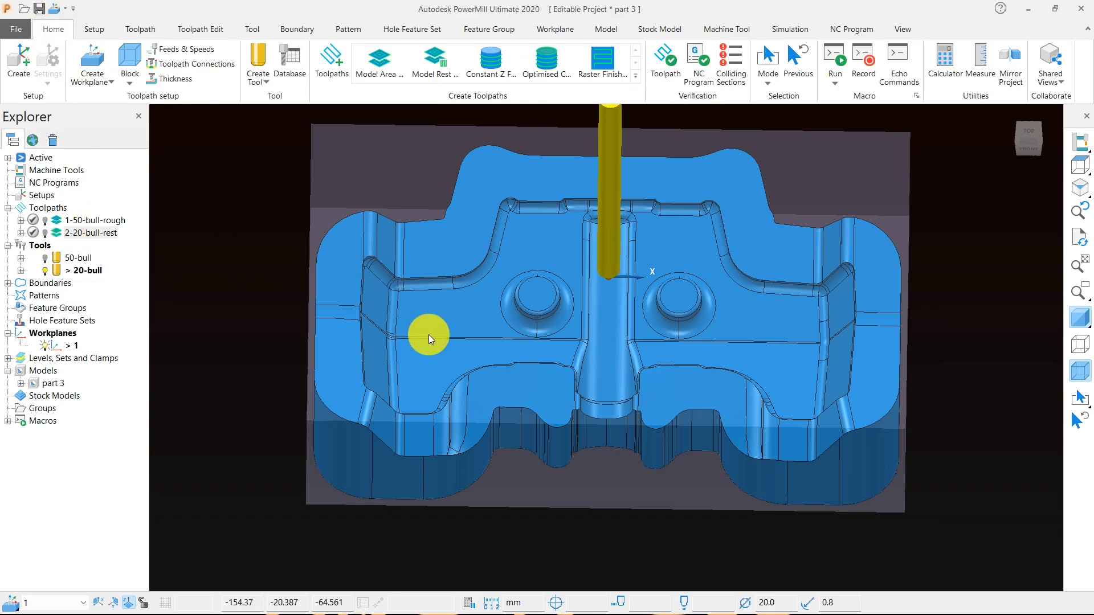
- Start a new rest boundary and choose 20-bull as its reference tool
scroll(429, 335, down, 3)
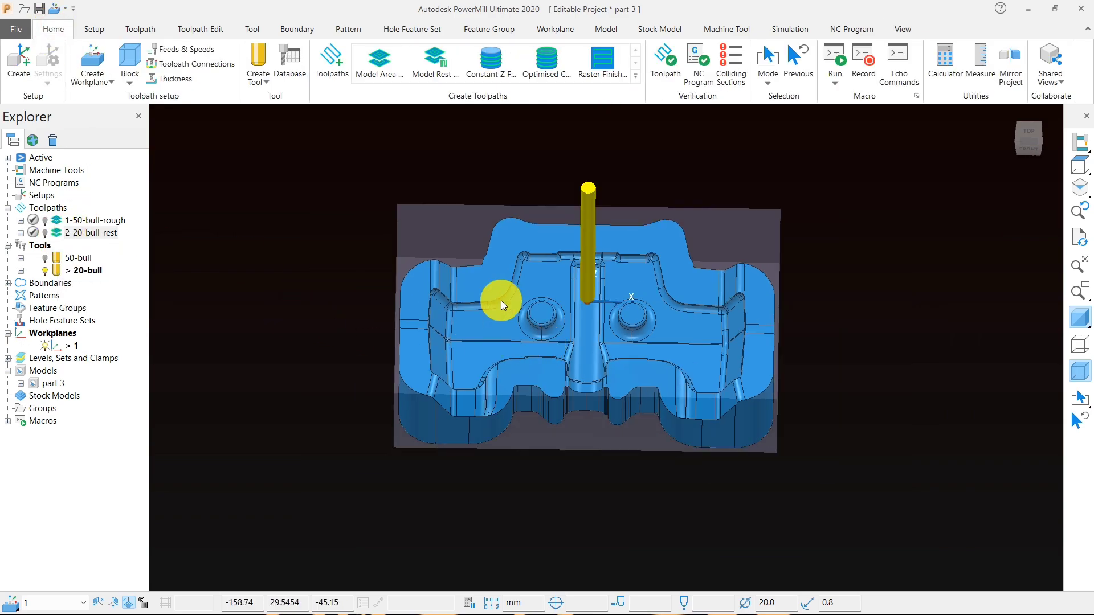
middle_drag(587, 364, 445, 365)
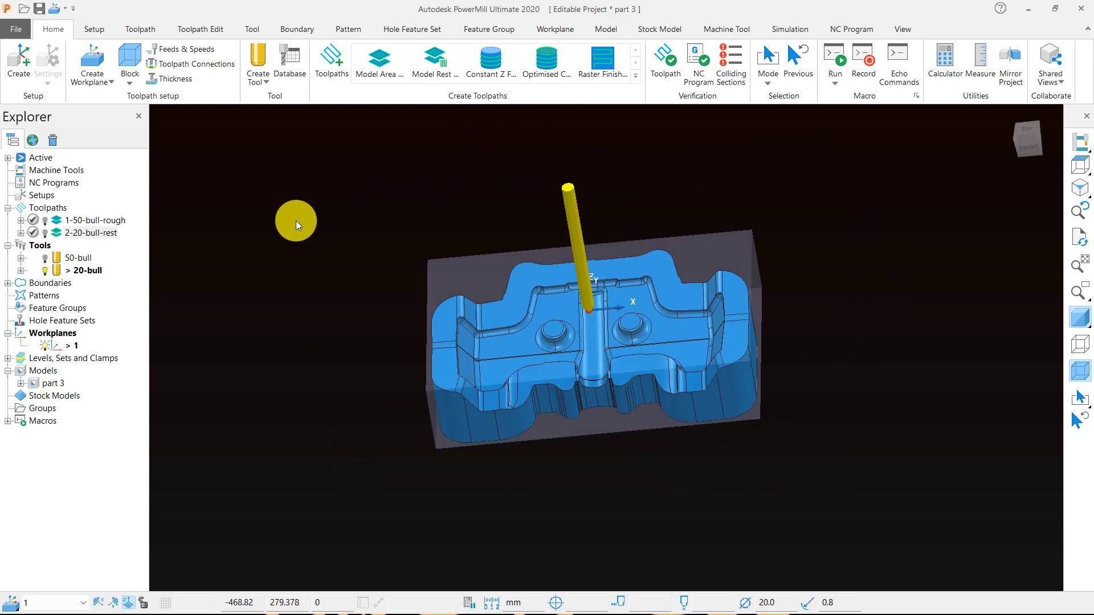
right_click(296, 220)
mouse_move(385, 258)
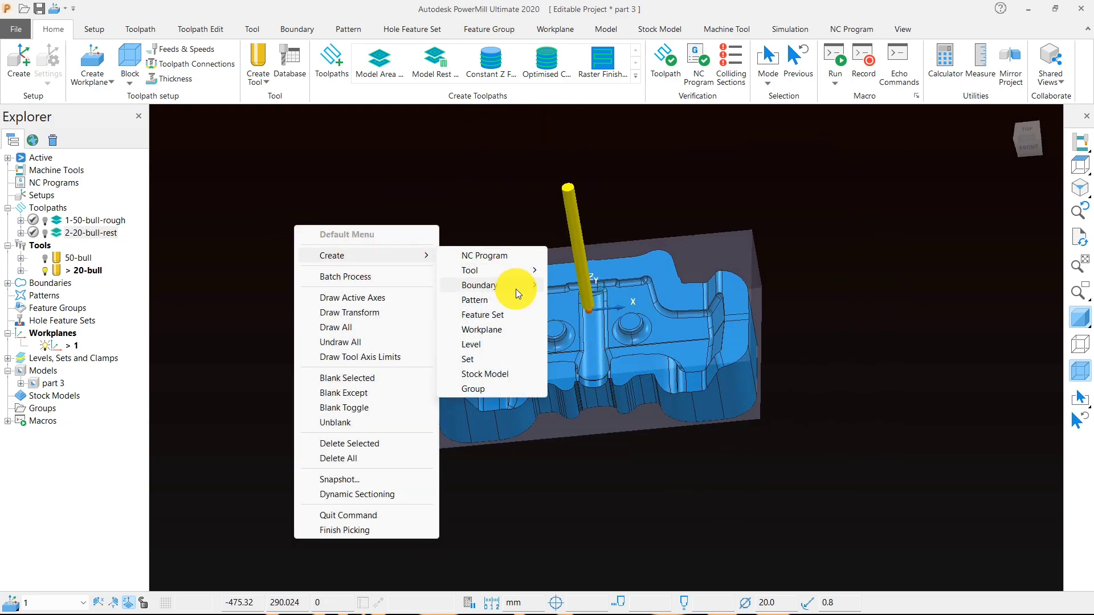
mouse_move(515, 286)
click(564, 301)
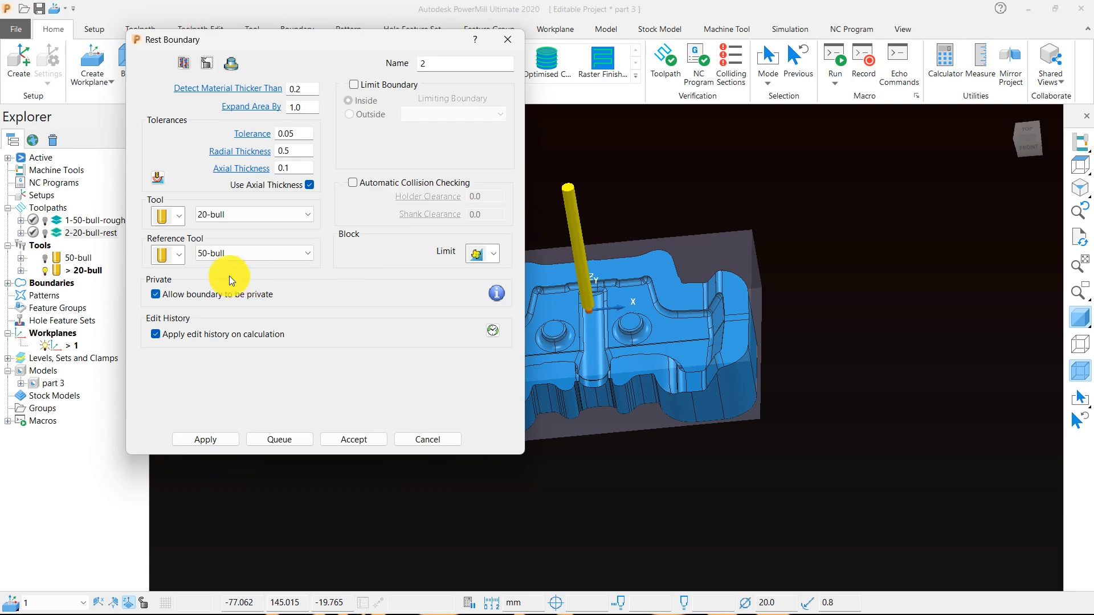
click(227, 254)
click(233, 297)
- Create an end mill for the rest boundary with a diameter of 10 mm and the name 10-end
click(180, 216)
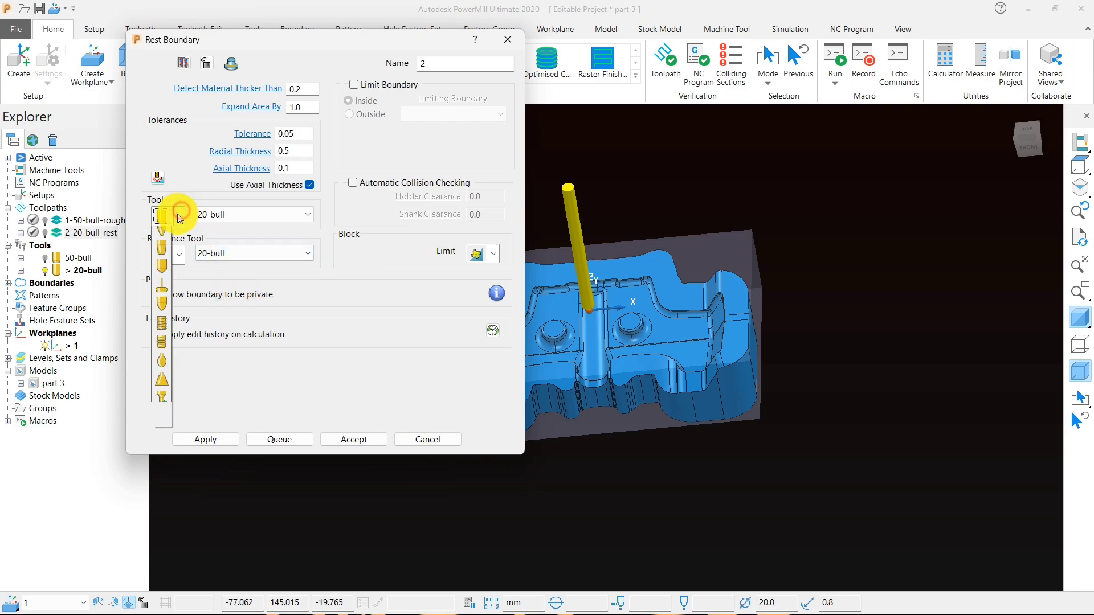
click(162, 217)
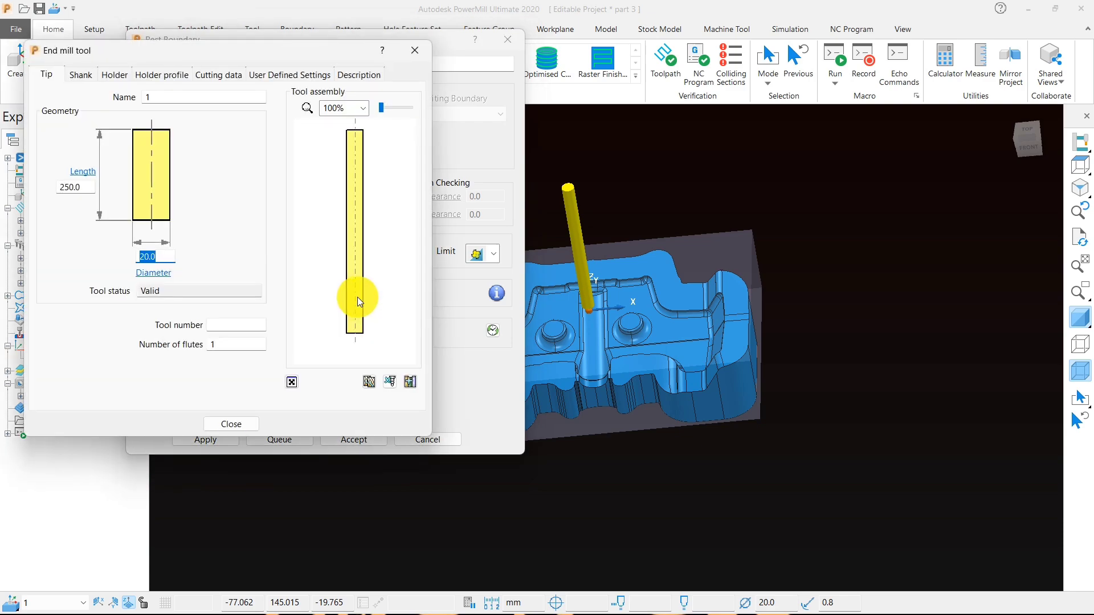
text(10)
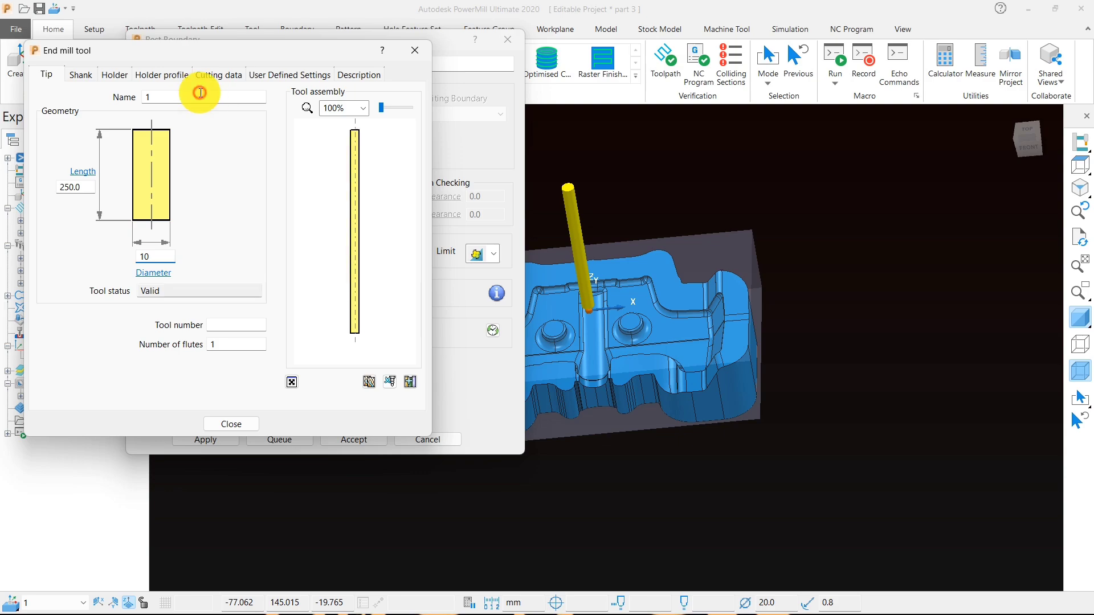
click(200, 101)
text(10-)
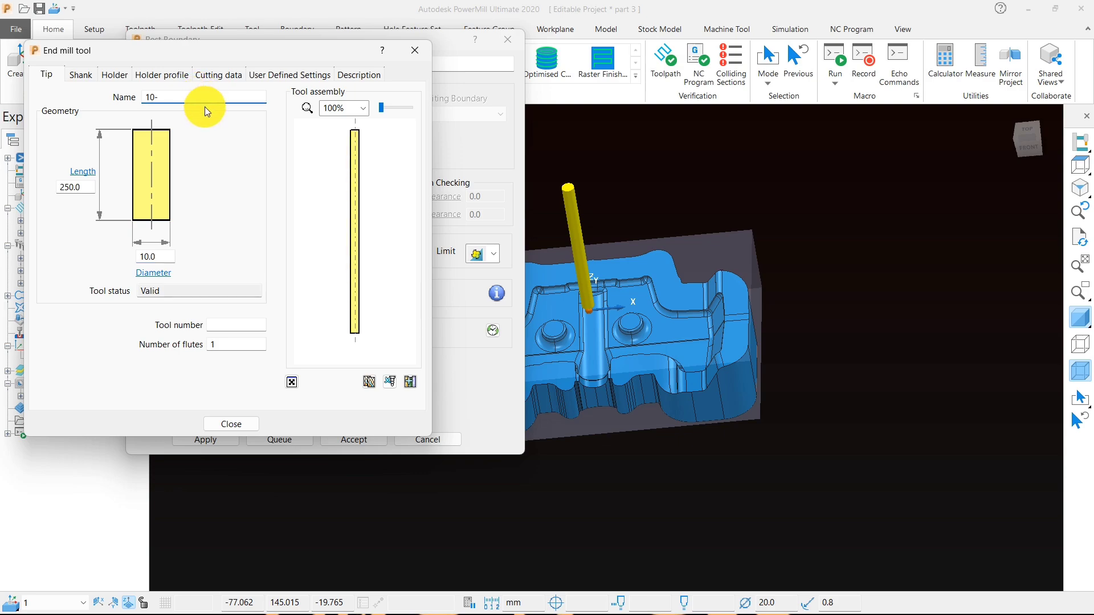
text(end)
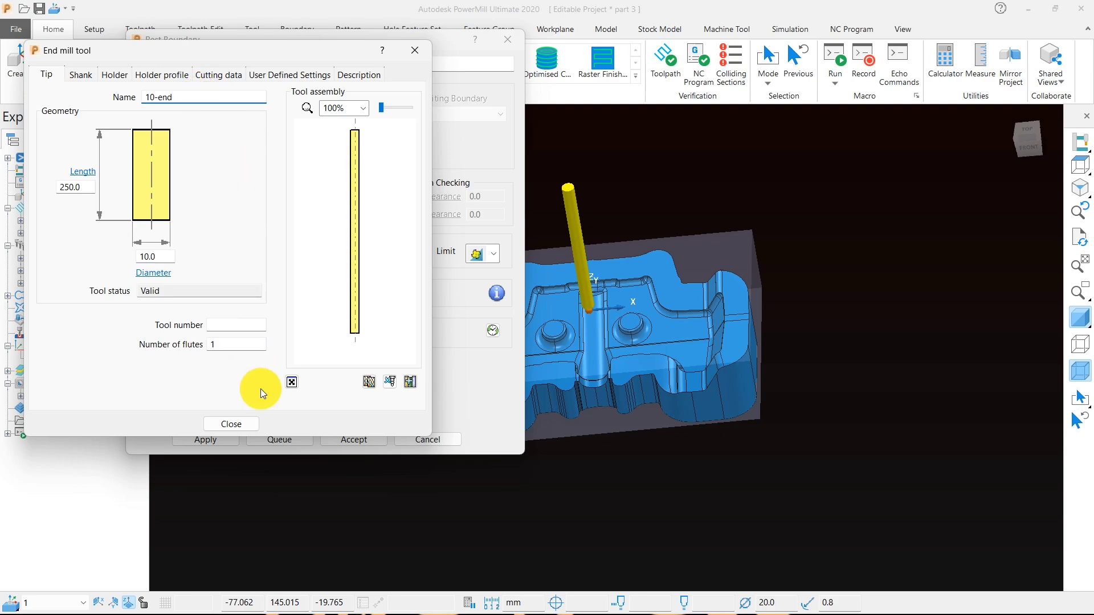
click(235, 425)
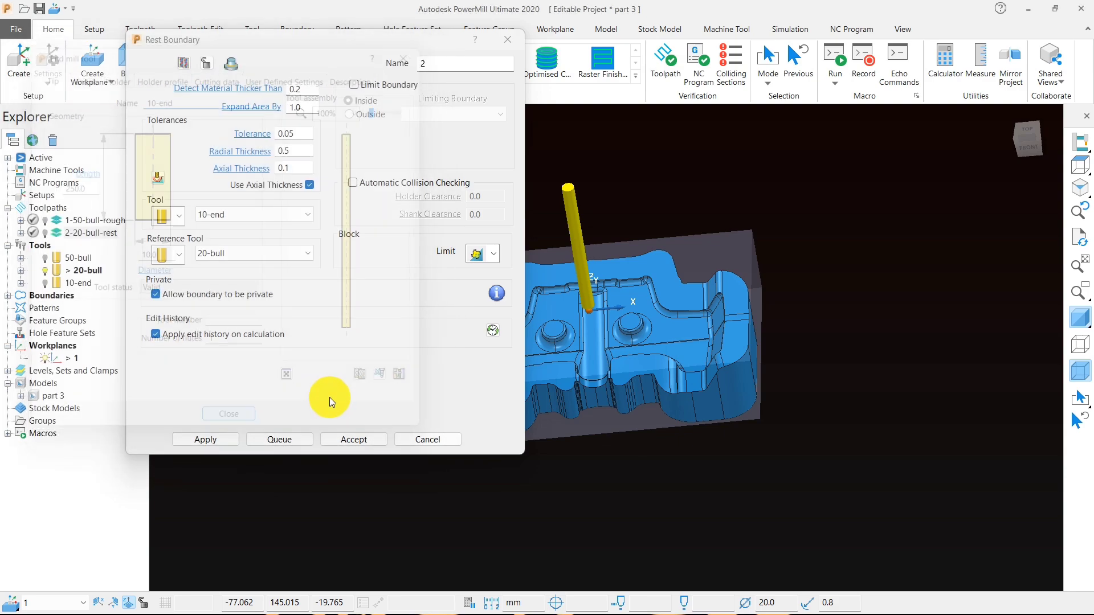
- Calculate and accept the rest boundary, and inspect the areas it outlines around the bosses, central groove and outer walls
click(222, 439)
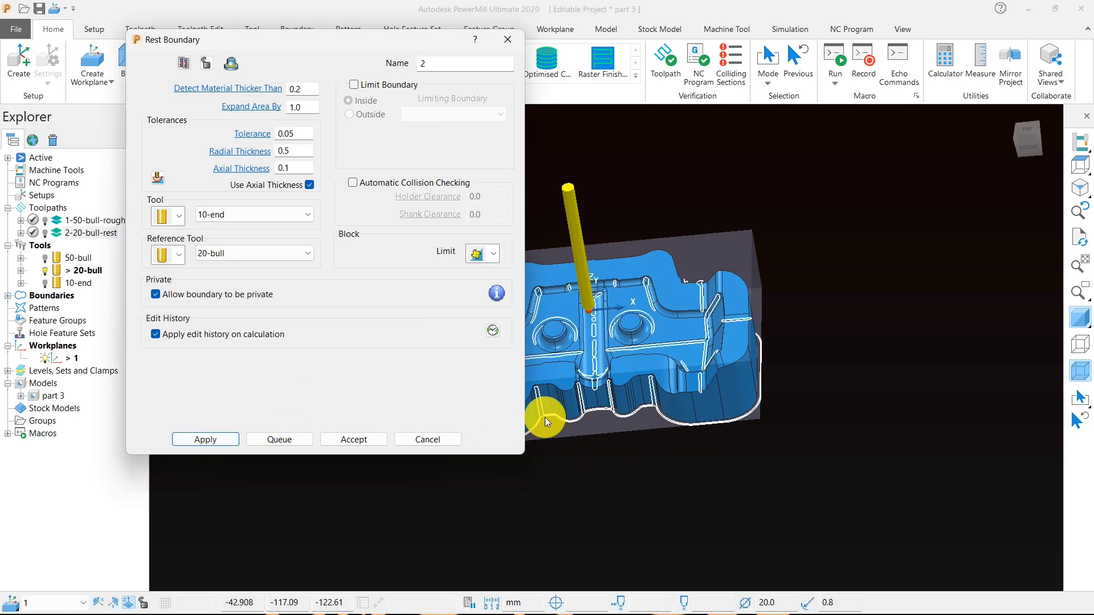
click(353, 439)
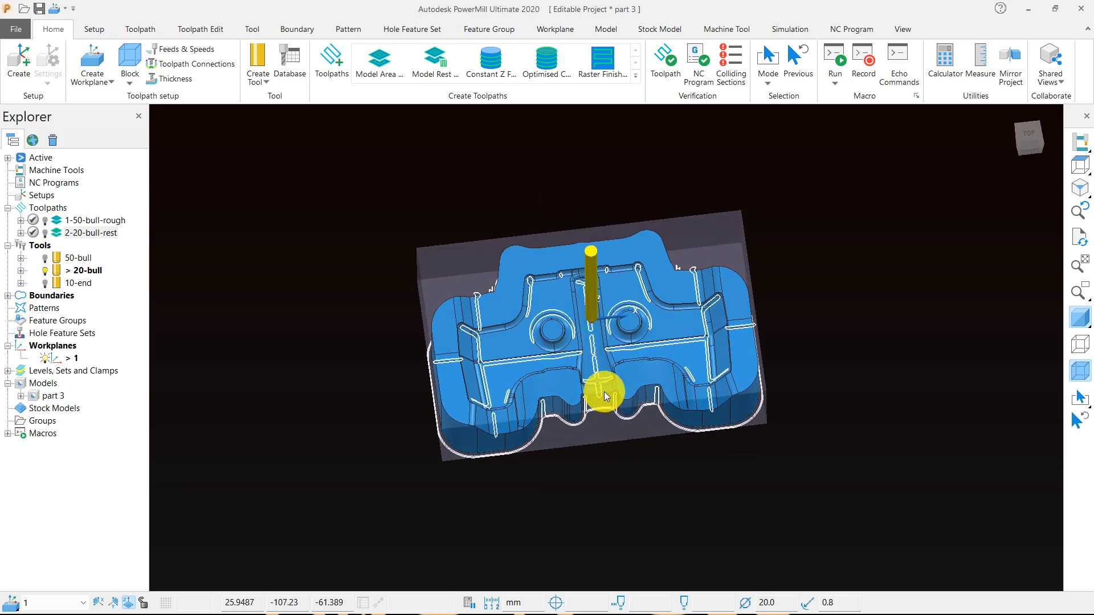
scroll(606, 397, up, 5)
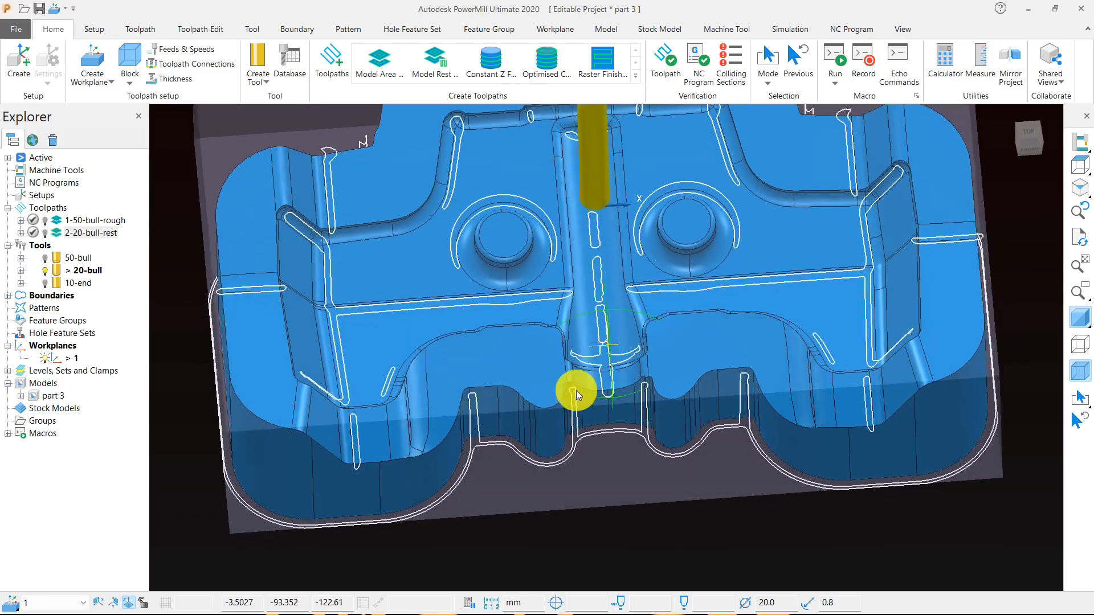
middle_drag(576, 391, 492, 391)
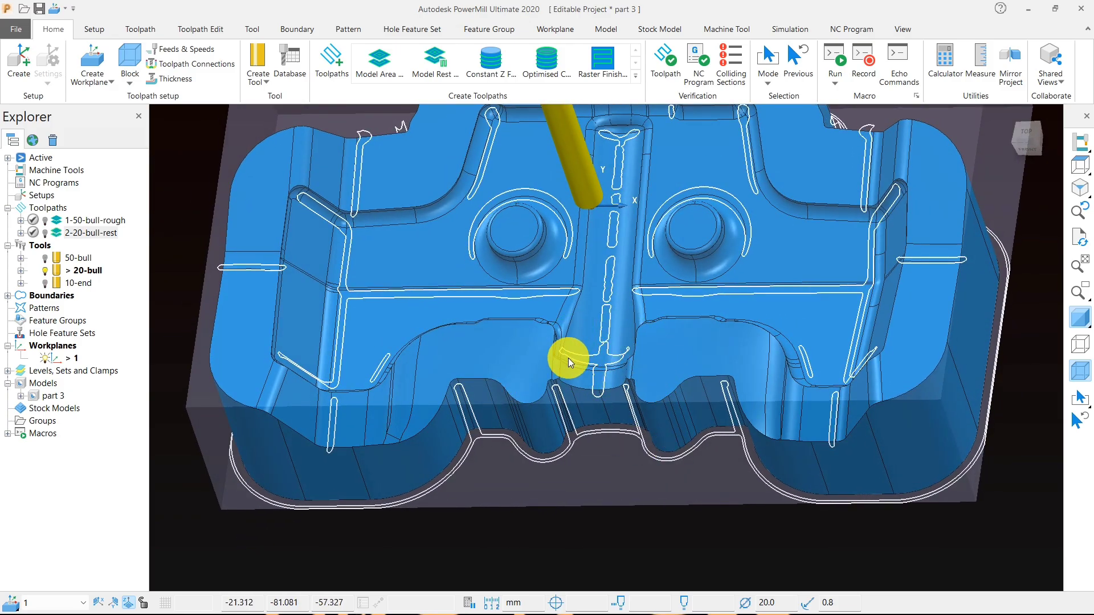
middle_drag(568, 358, 635, 420)
scroll(665, 299, up, 3)
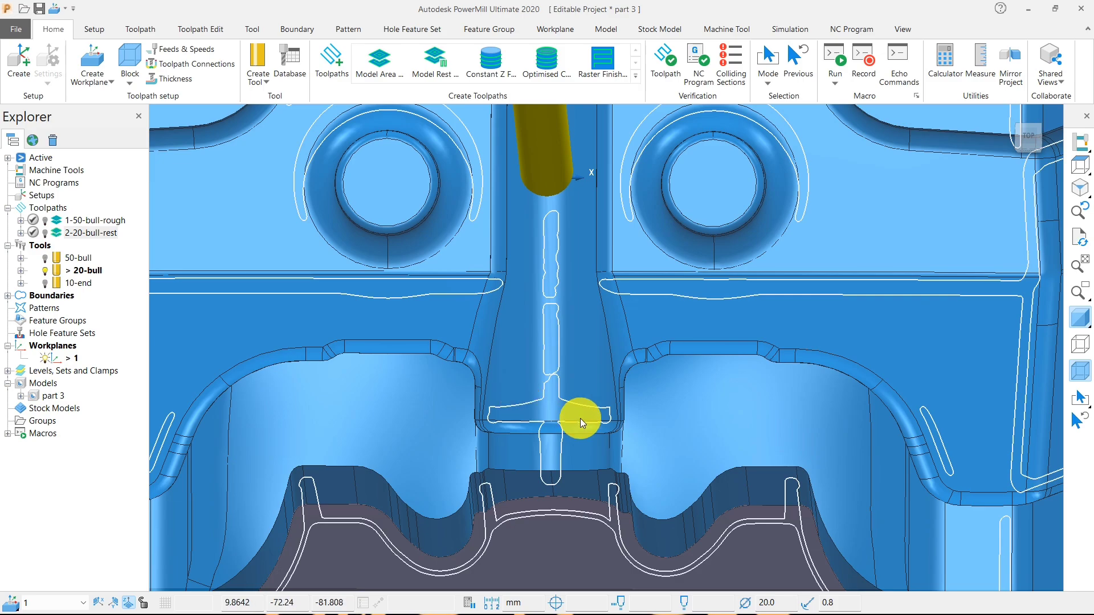
scroll(580, 418, down, 5)
mouse_move(598, 457)
middle_down()
mouse_move(673, 390)
mouse_move(685, 334)
mouse_move(598, 359)
middle_up()
- Activate the 2-20-bull-rest toolpath for comparison, delete all boundaries, and deactivate the toolpath
double_click(63, 232)
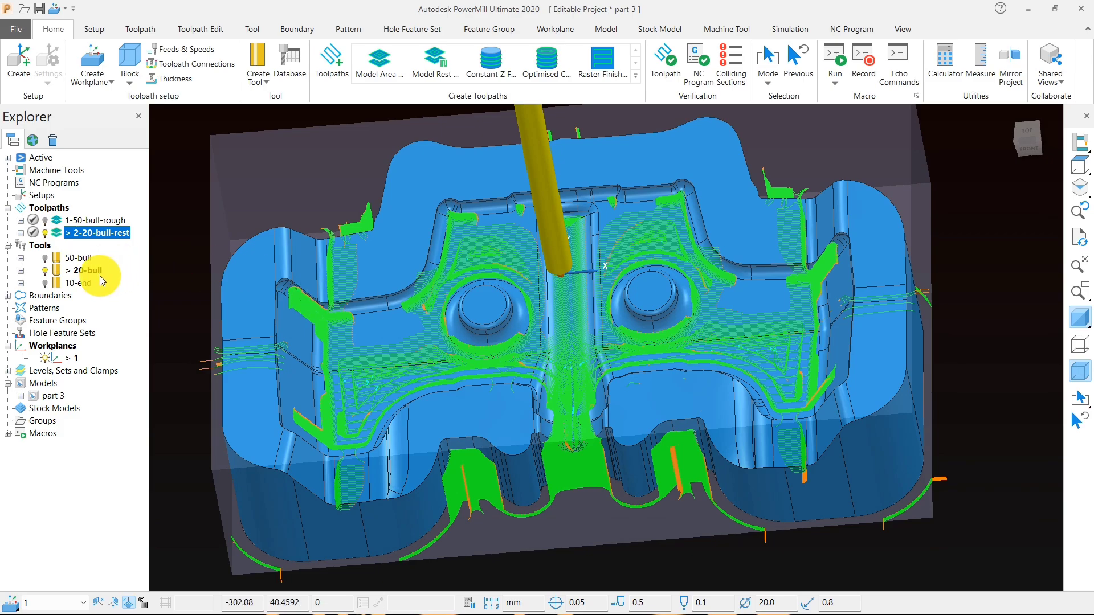
right_click(23, 295)
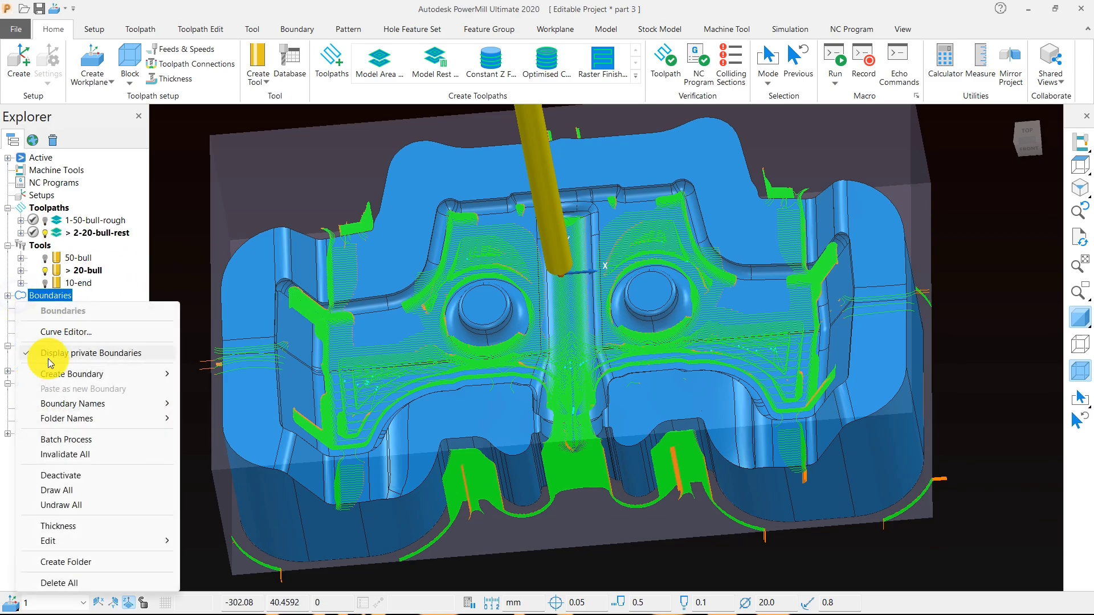
click(71, 584)
middle_drag(500, 449, 556, 293)
double_click(56, 233)
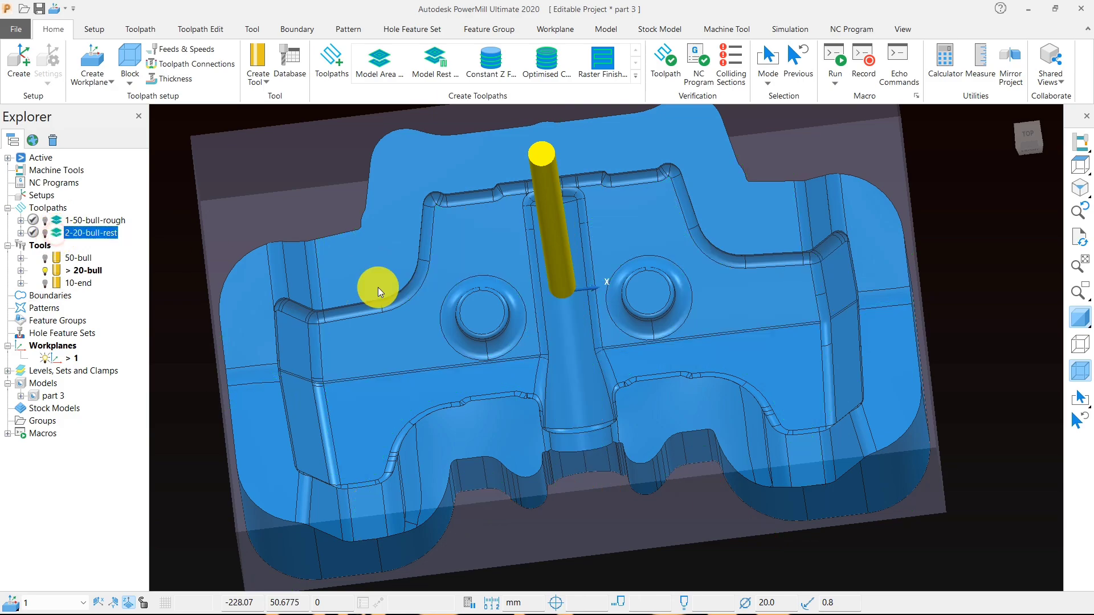
- Create a Constant Z Finishing toolpath and assign the 10-end tool to it
middle_drag(586, 443, 573, 413)
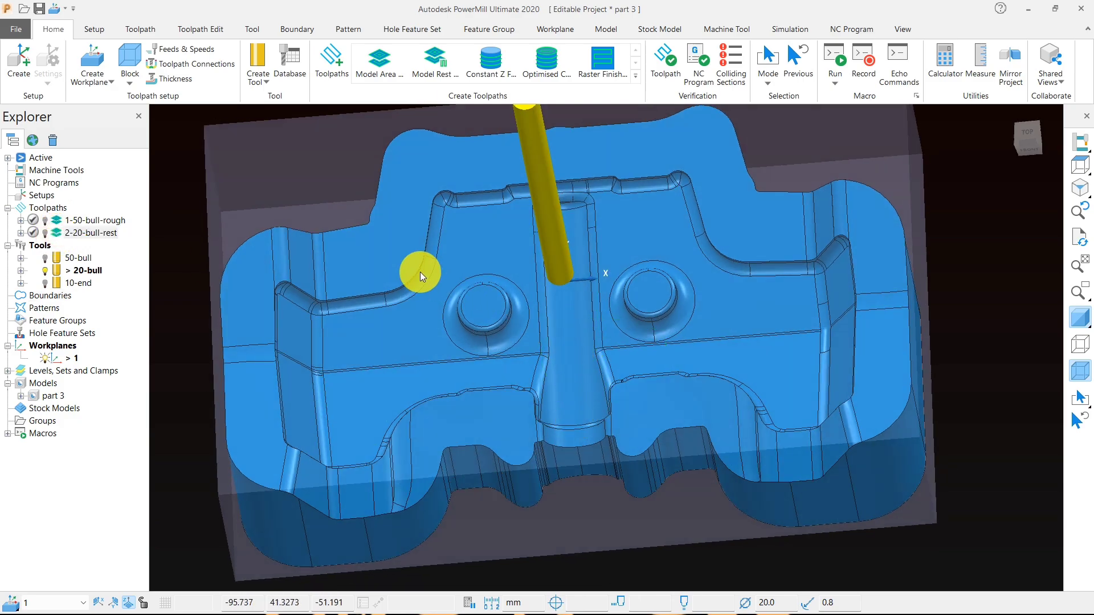
middle_drag(474, 532, 426, 412)
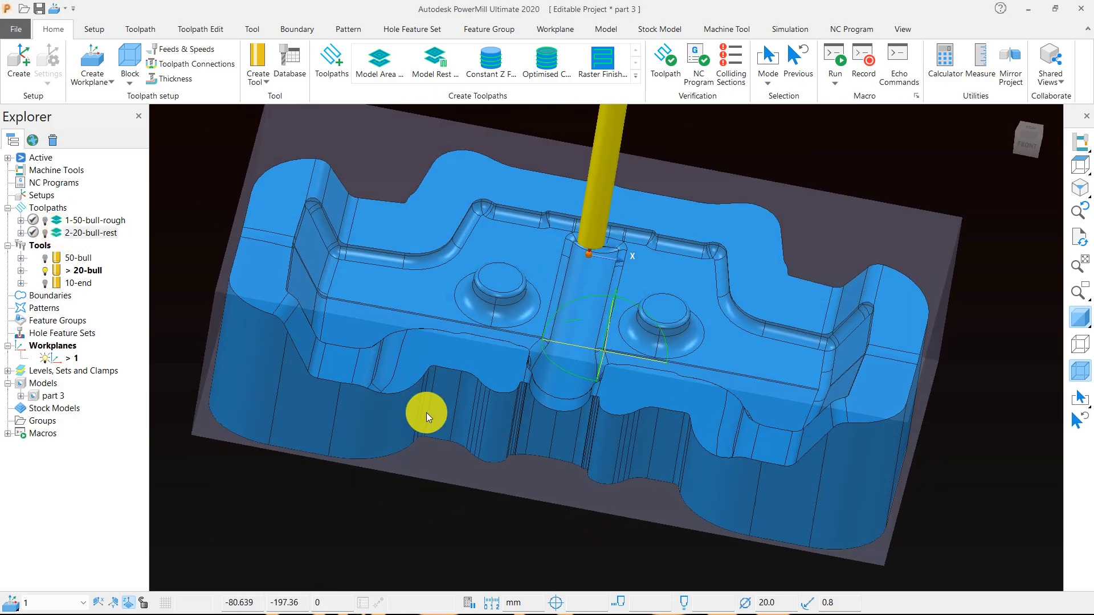
scroll(468, 423, up, 3)
scroll(586, 467, down, 5)
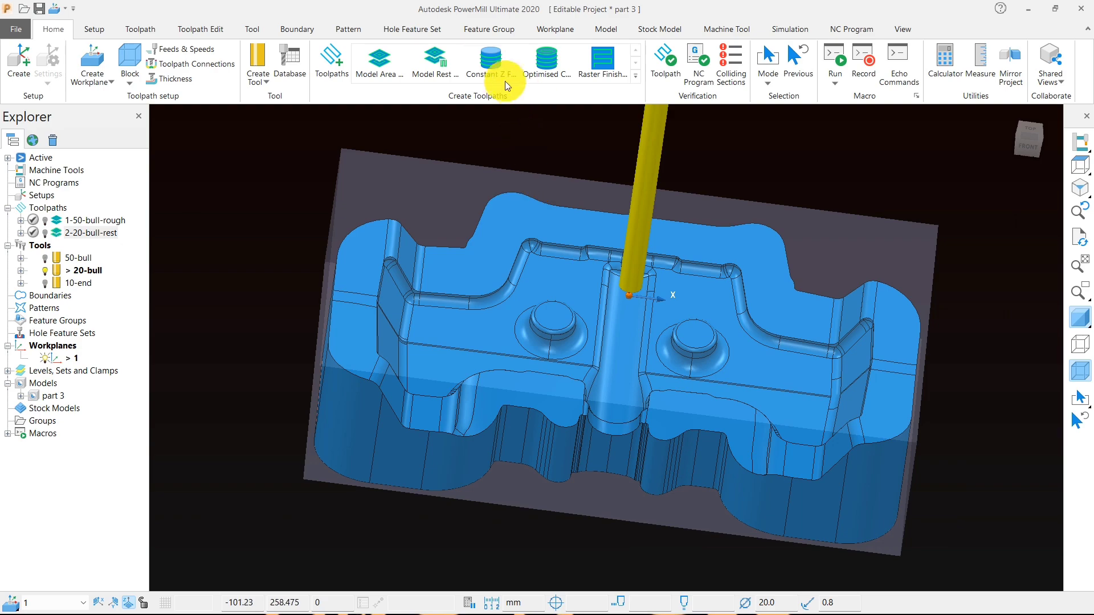
click(492, 63)
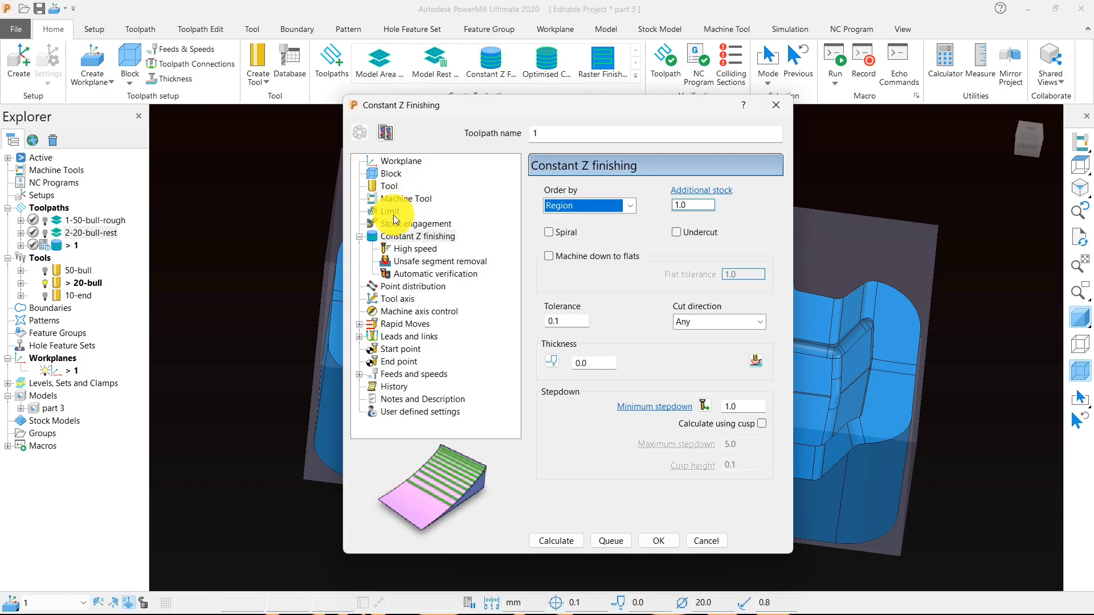
click(389, 186)
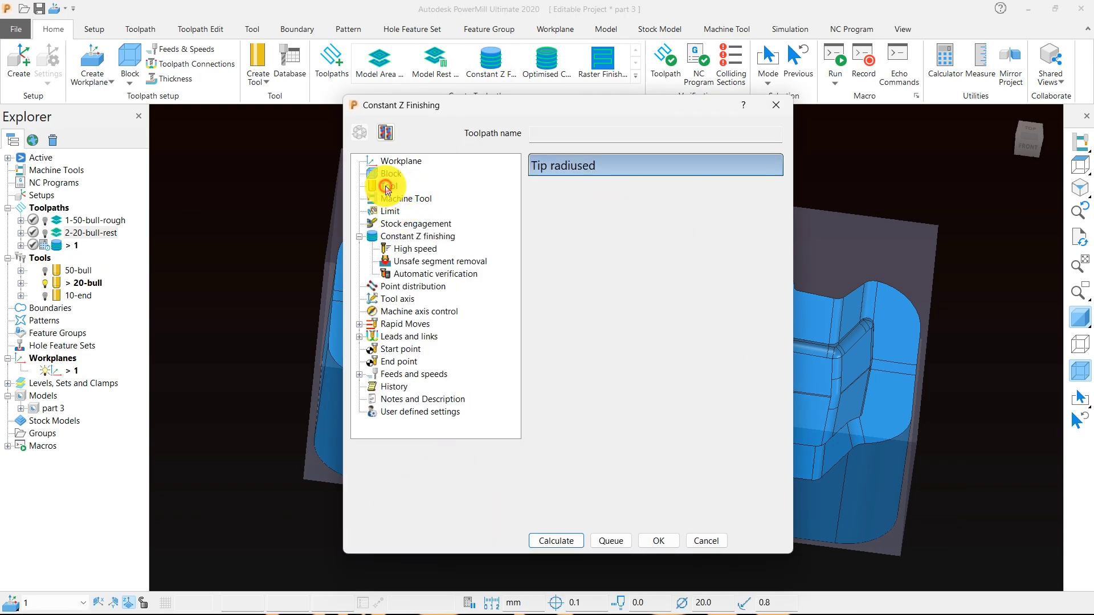
click(660, 194)
click(702, 245)
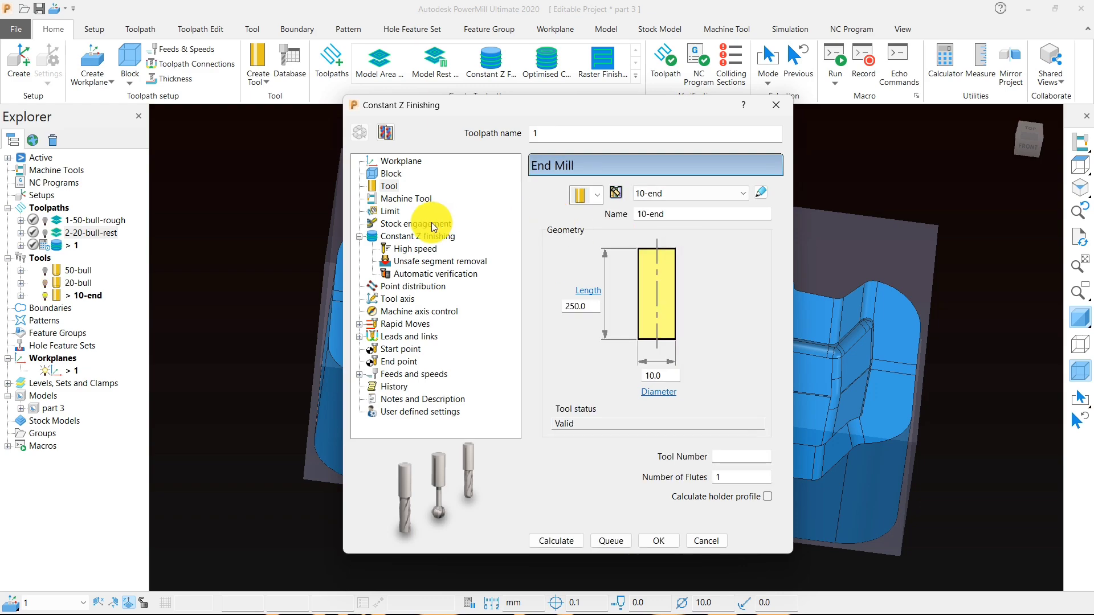
- Enable spiral cutting with a 0.01 tolerance and separate radial and axial thickness for the Constant Z finishing, and view the part from the top
click(420, 237)
click(548, 232)
double_click(555, 321)
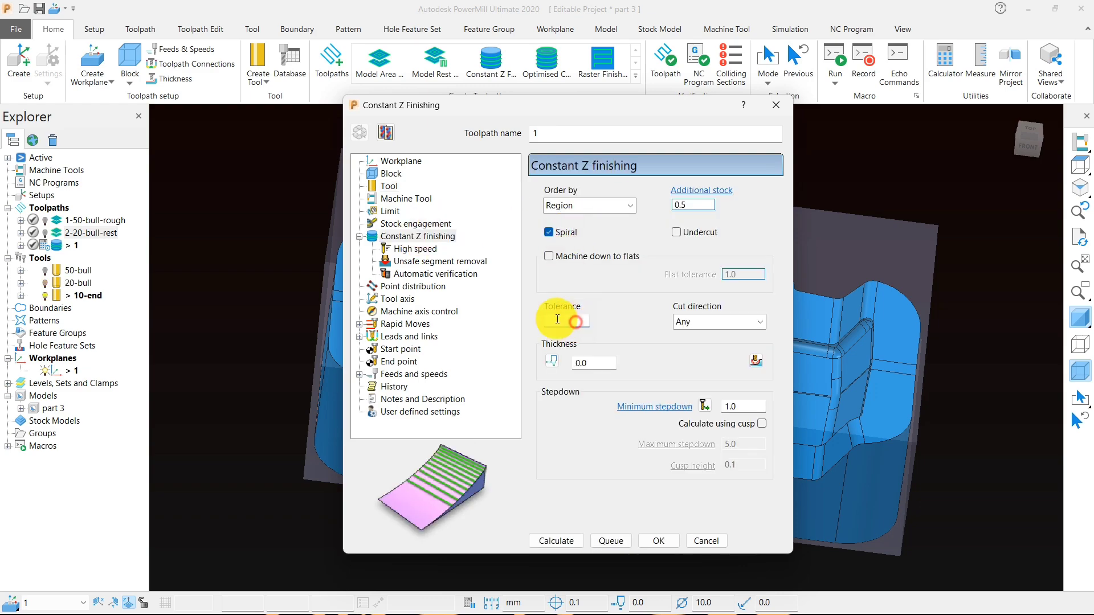
text(.0)
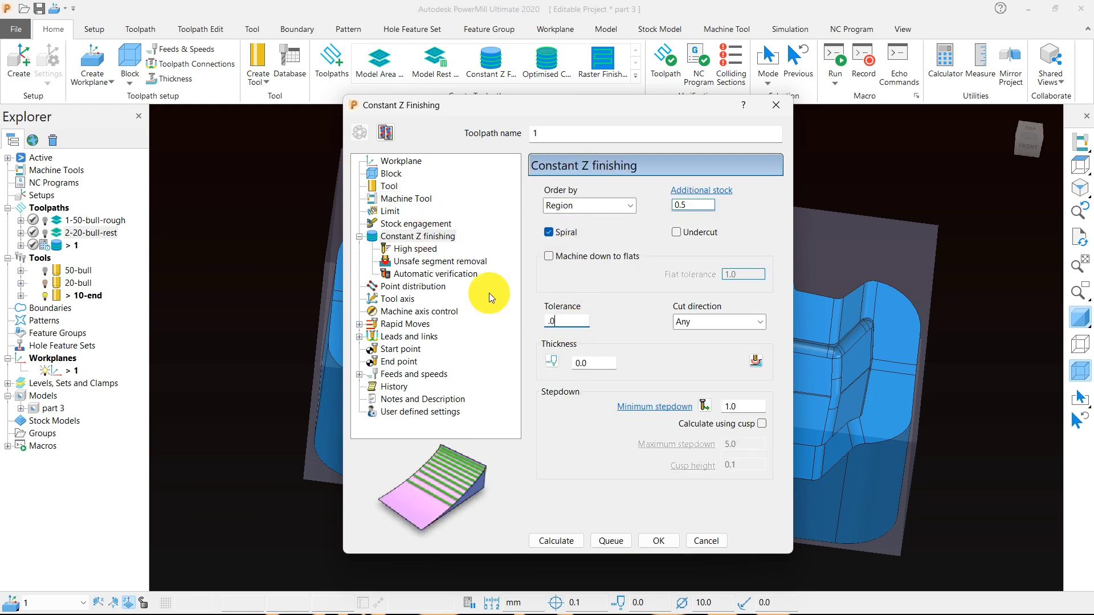
text(1)
click(551, 364)
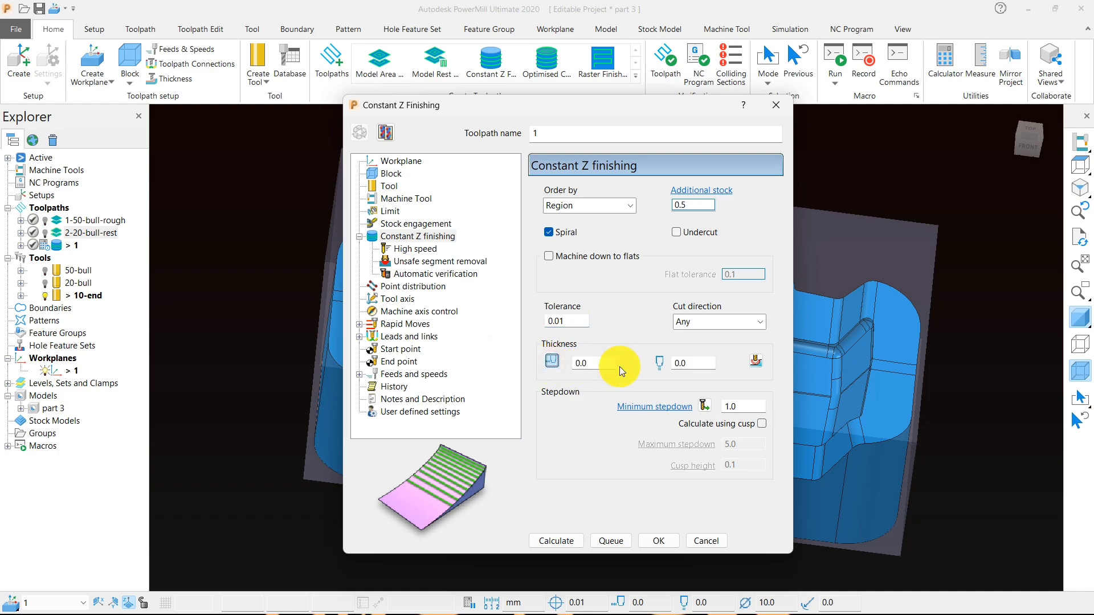
click(1080, 166)
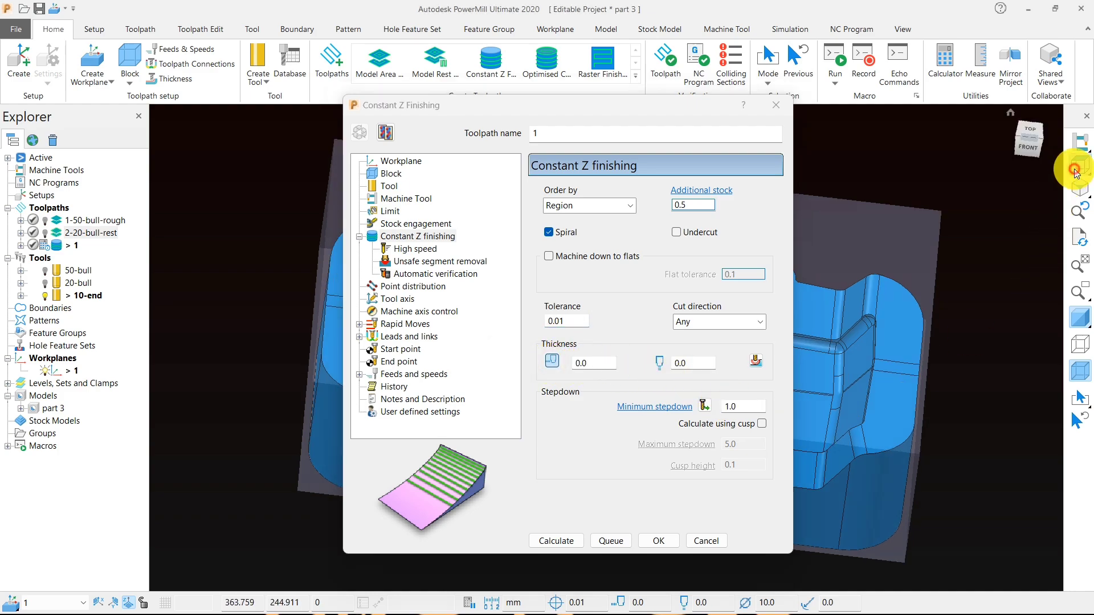
click(597, 119)
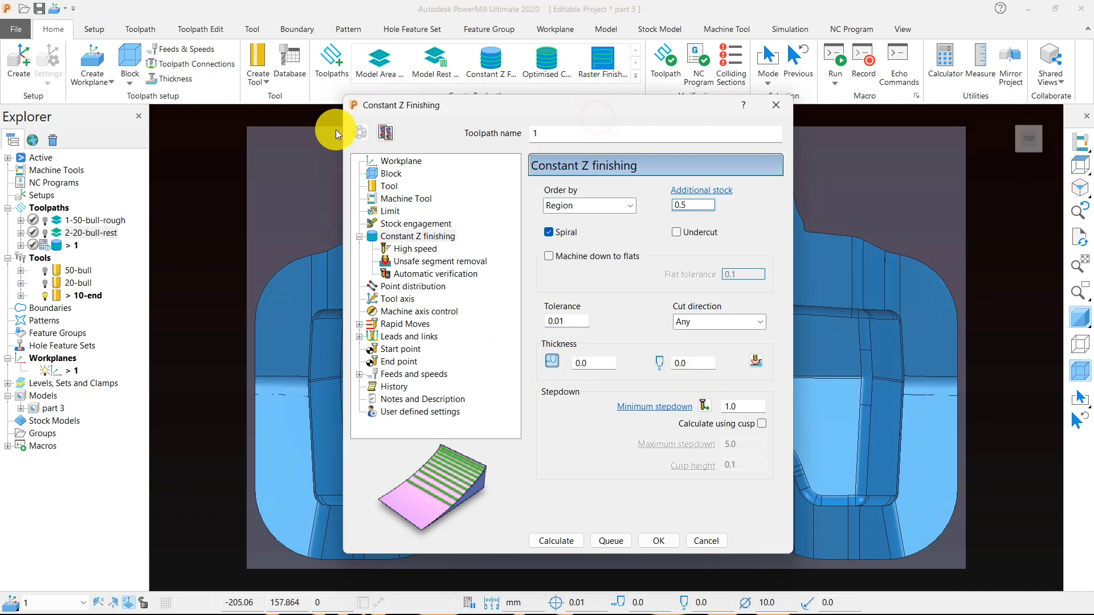
- Set the radial thickness to 0.05 for the Constant Z finishing and calculate the toolpath with a 1.0 stepdown
drag(494, 112, 193, 112)
scroll(829, 273, down, 4)
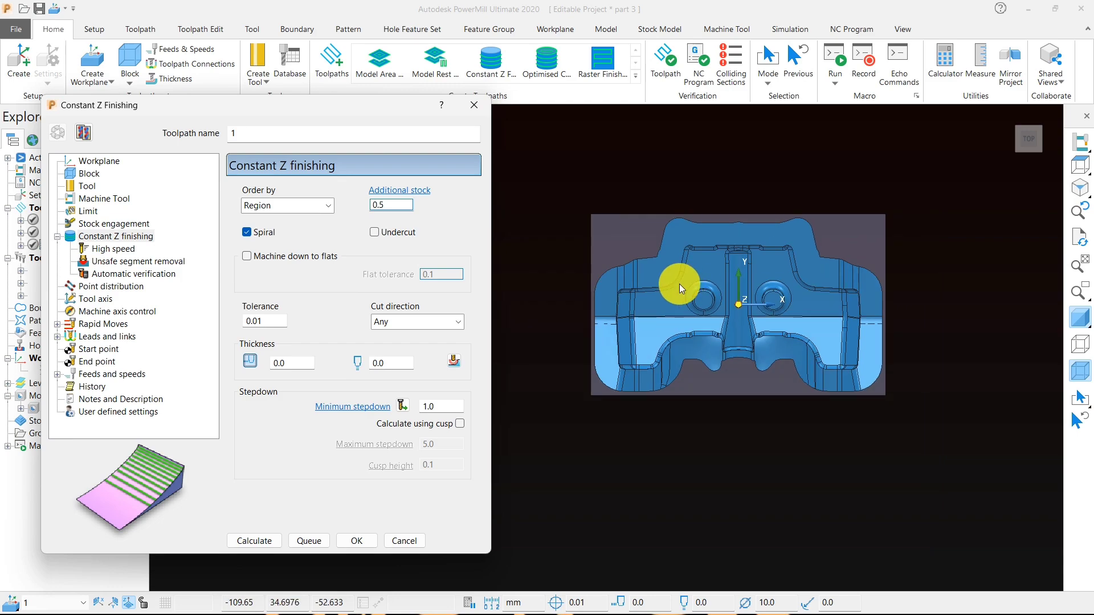
scroll(679, 283, up, 5)
scroll(799, 333, down, 4)
middle_drag(753, 402, 827, 198)
scroll(734, 309, up, 3)
drag(319, 105, 544, 88)
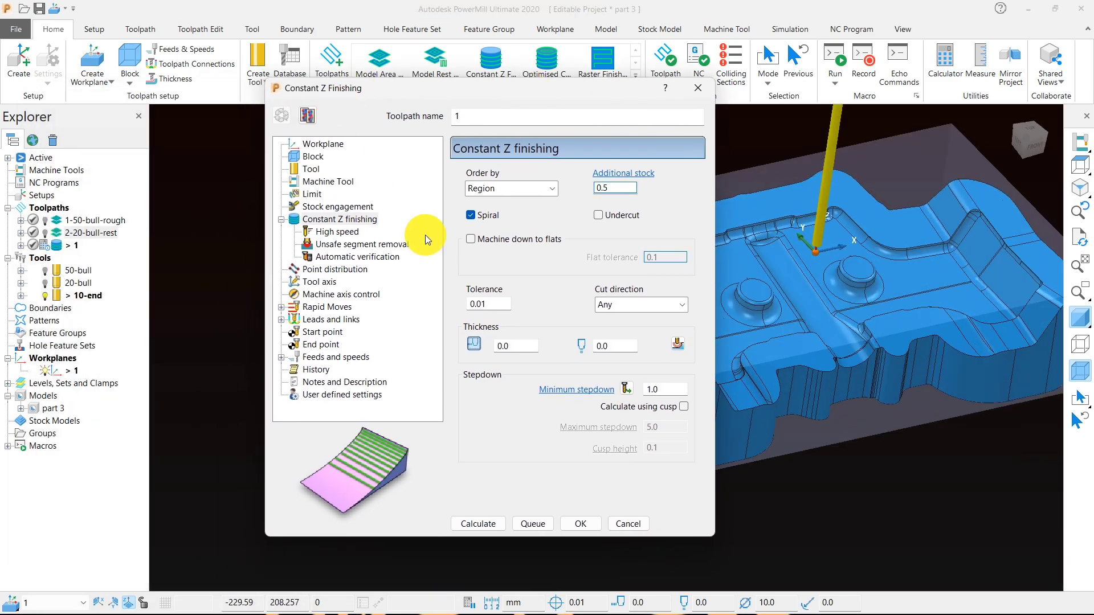
click(516, 347)
text(.)
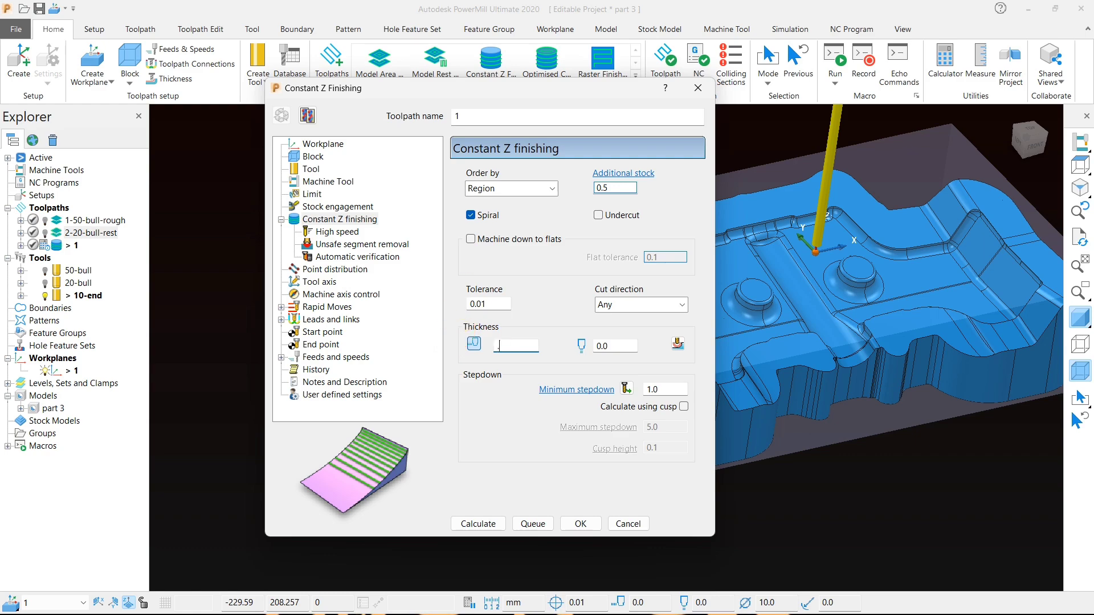
text(05)
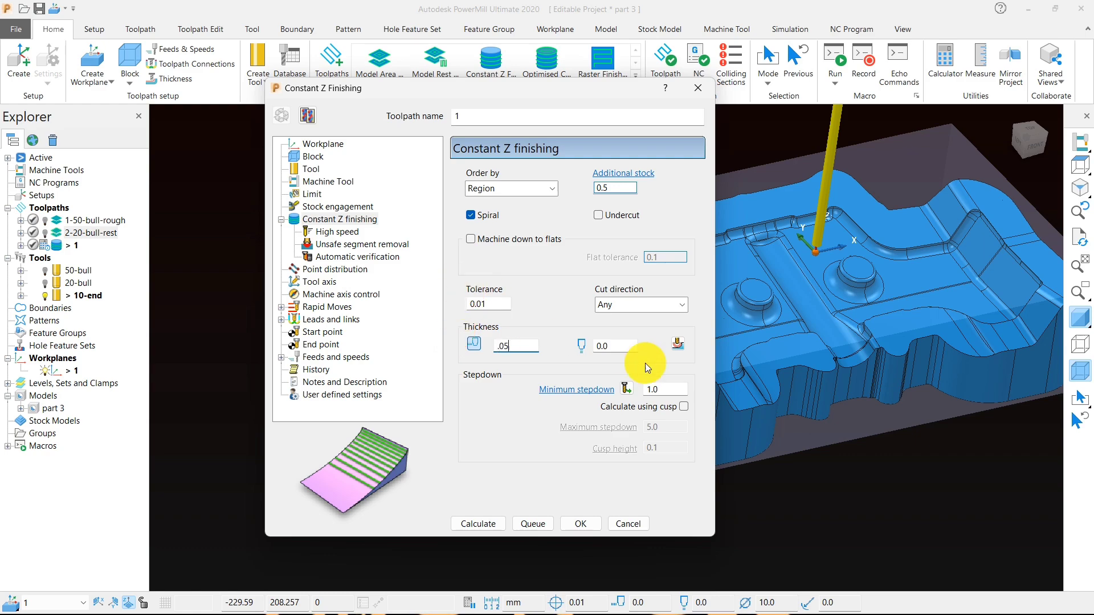
click(837, 481)
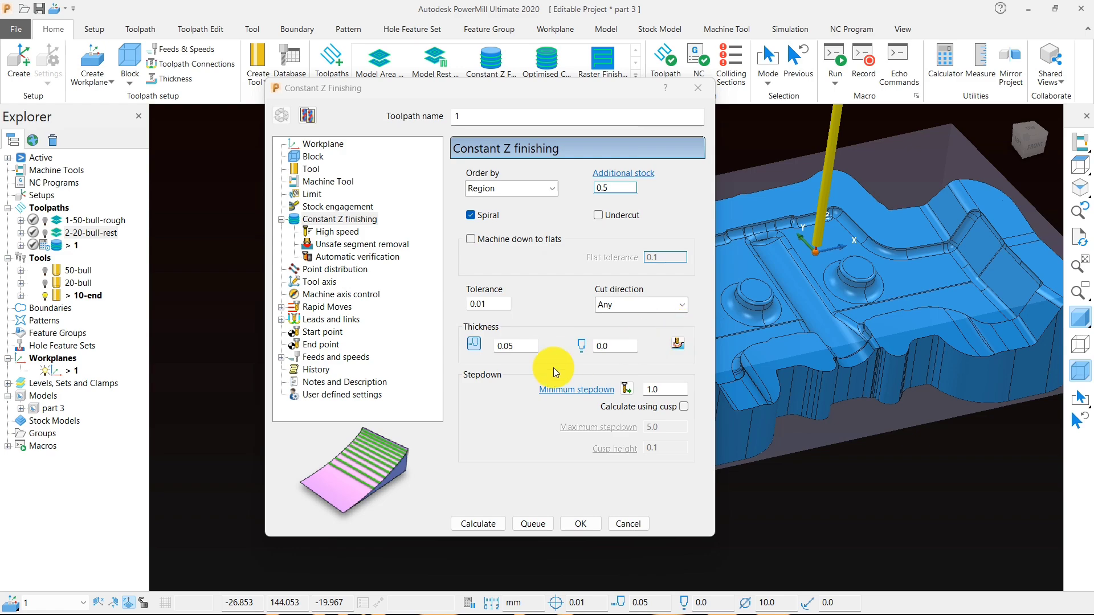
drag(662, 391, 628, 389)
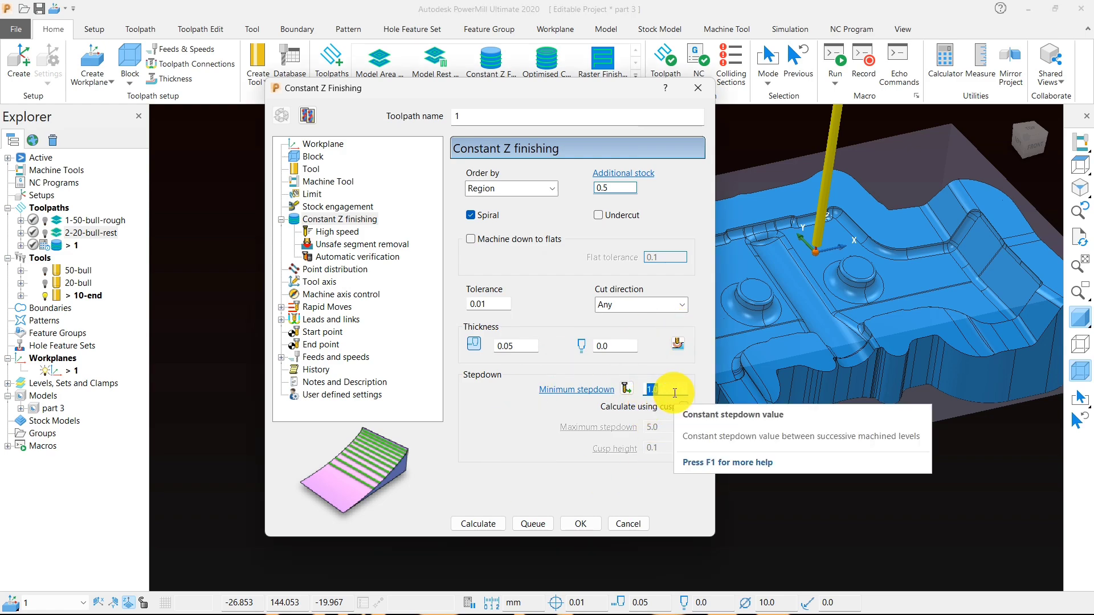
click(484, 523)
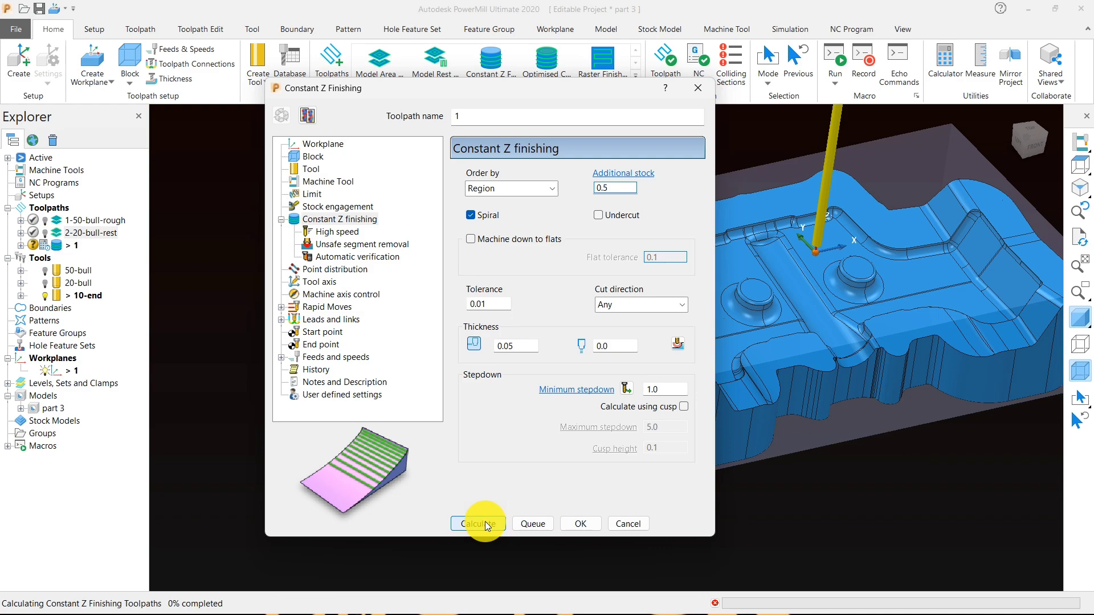
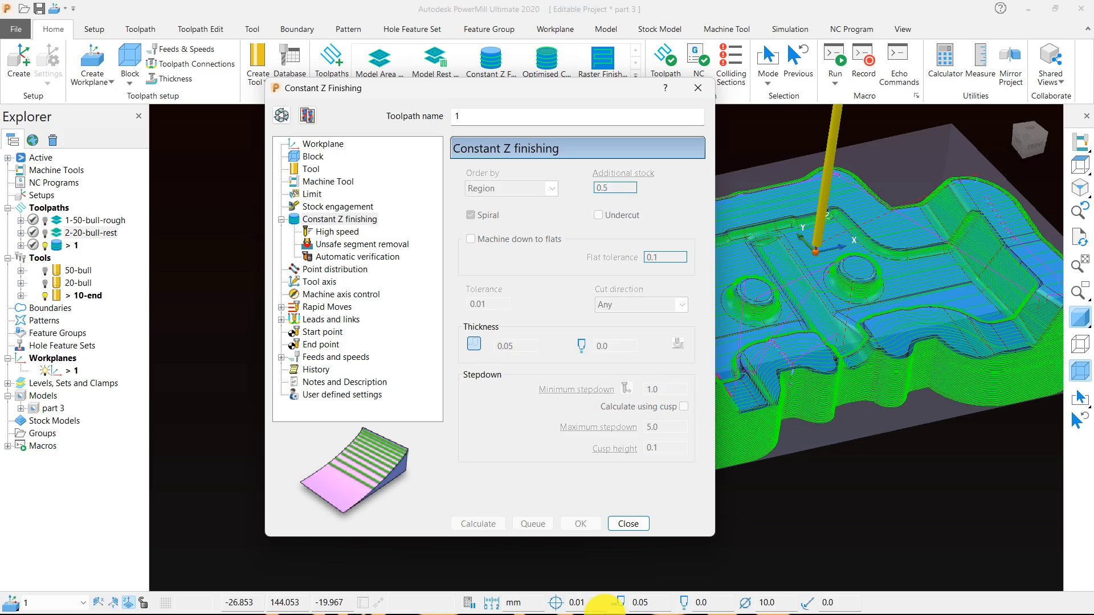
- Close the toolpath settings and examine the calculated Constant Z passes on the part from several angles and from the top
click(633, 521)
middle_drag(735, 437, 581, 374)
scroll(642, 435, up, 5)
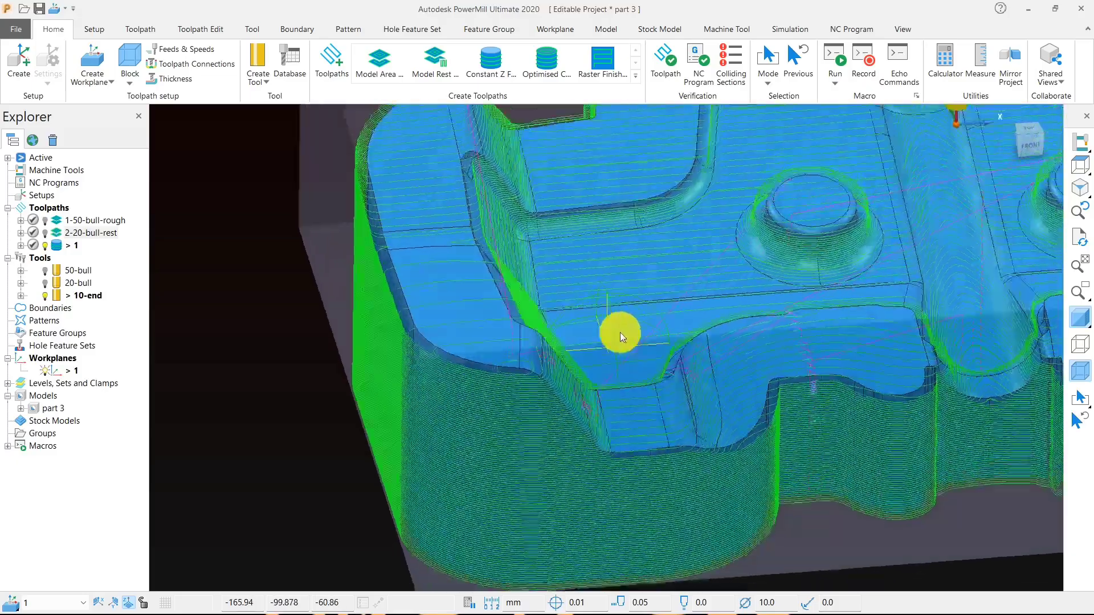
middle_drag(620, 333, 745, 316)
scroll(579, 299, down, 4)
middle_drag(579, 300, 580, 409)
scroll(586, 404, down, 3)
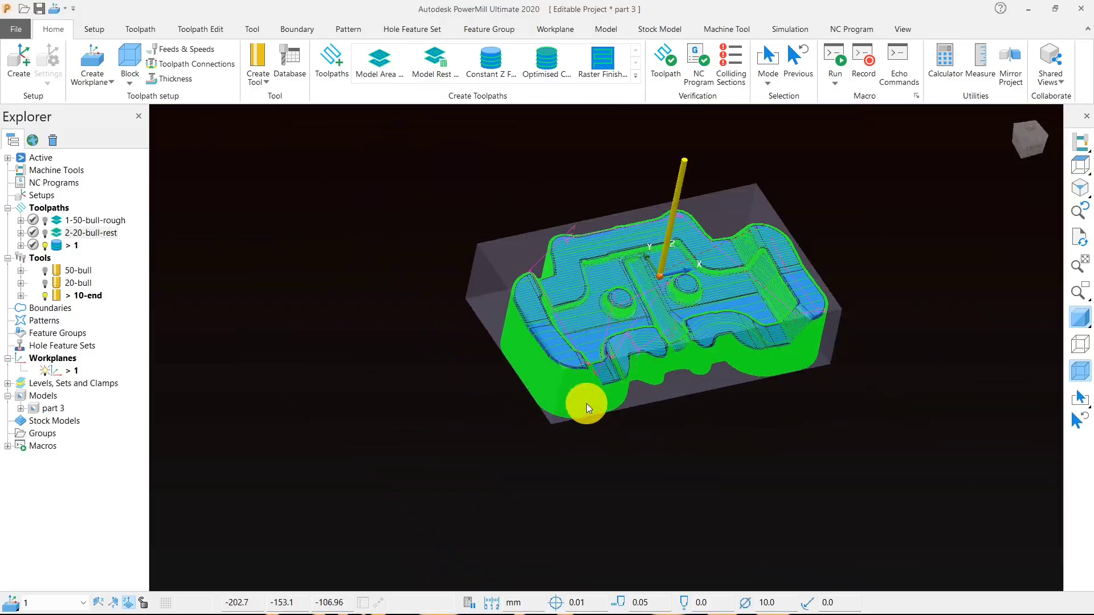
click(1087, 170)
scroll(659, 343, down, 1)
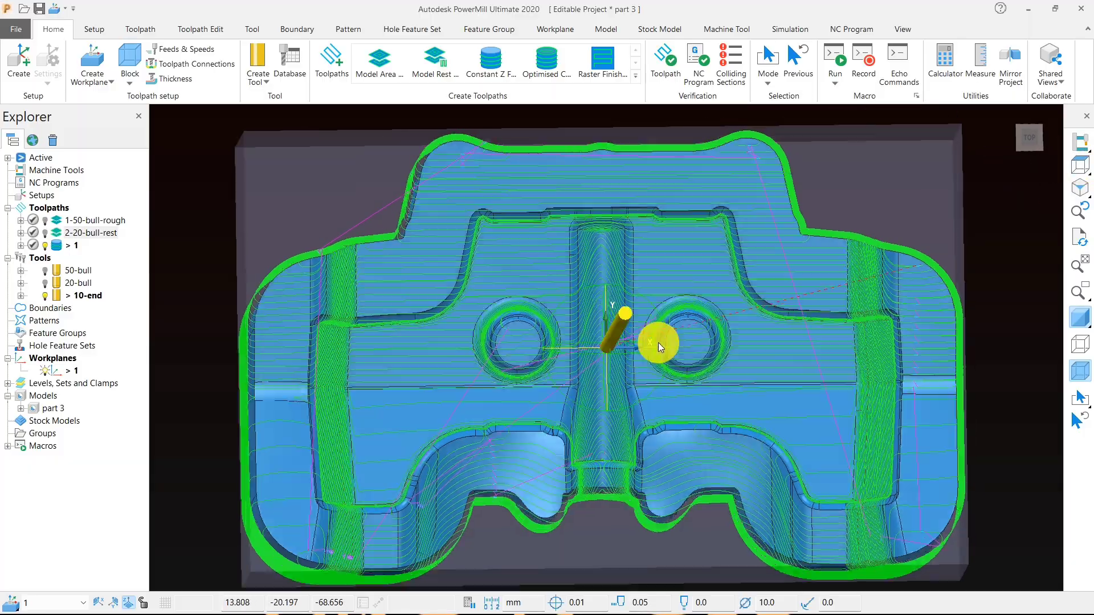
middle_drag(658, 343, 639, 242)
scroll(638, 241, down, 2)
- Rename the calculated Constant Z finishing toolpath as -10-end-semi
right_click(63, 249)
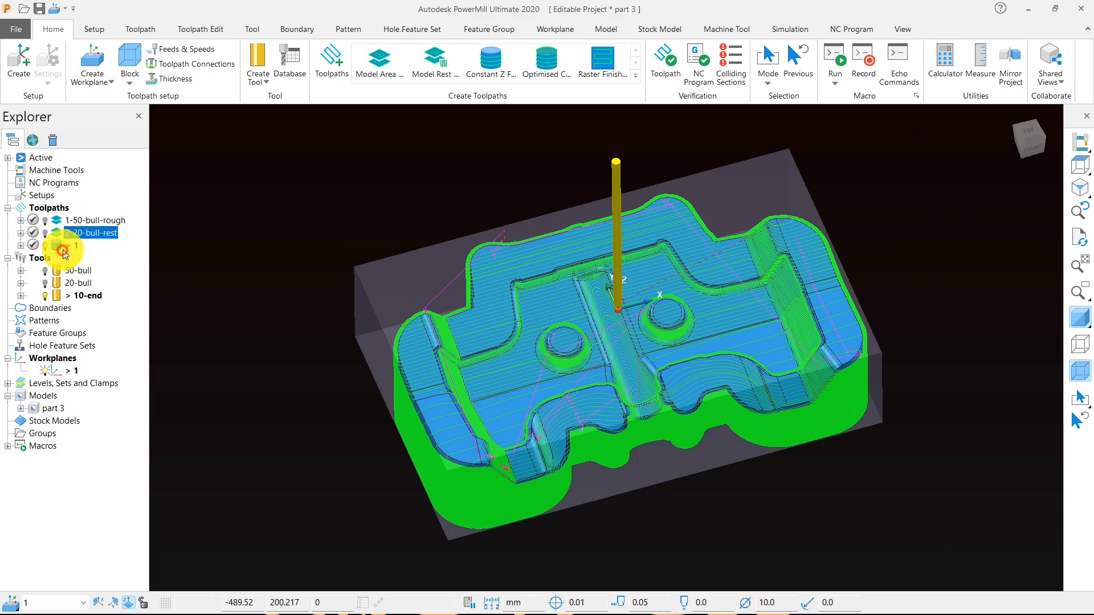
click(77, 246)
text(-)
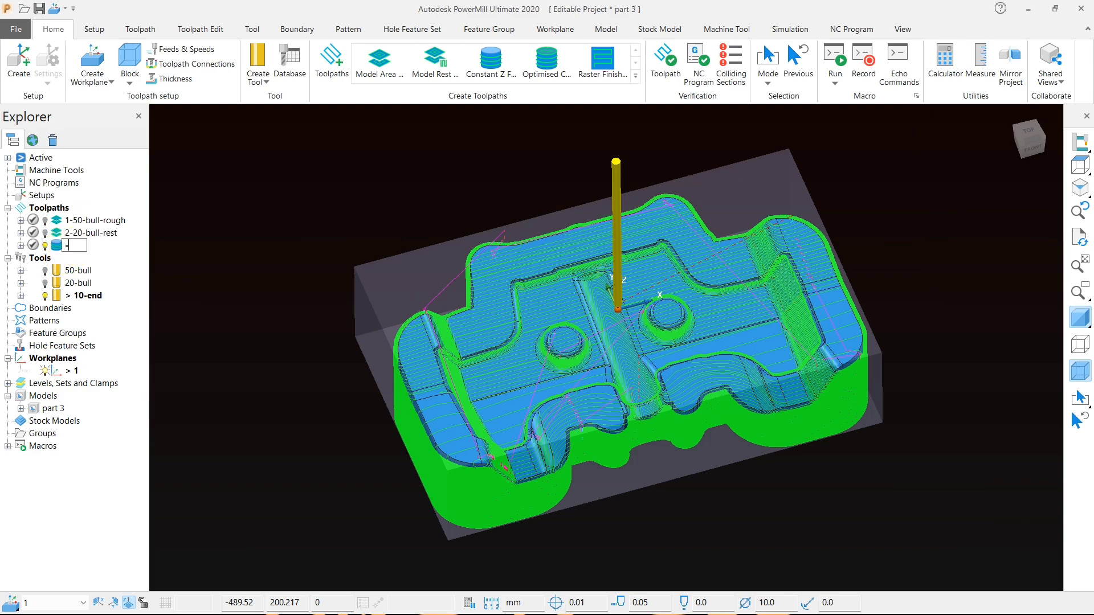
text(10-end-s)
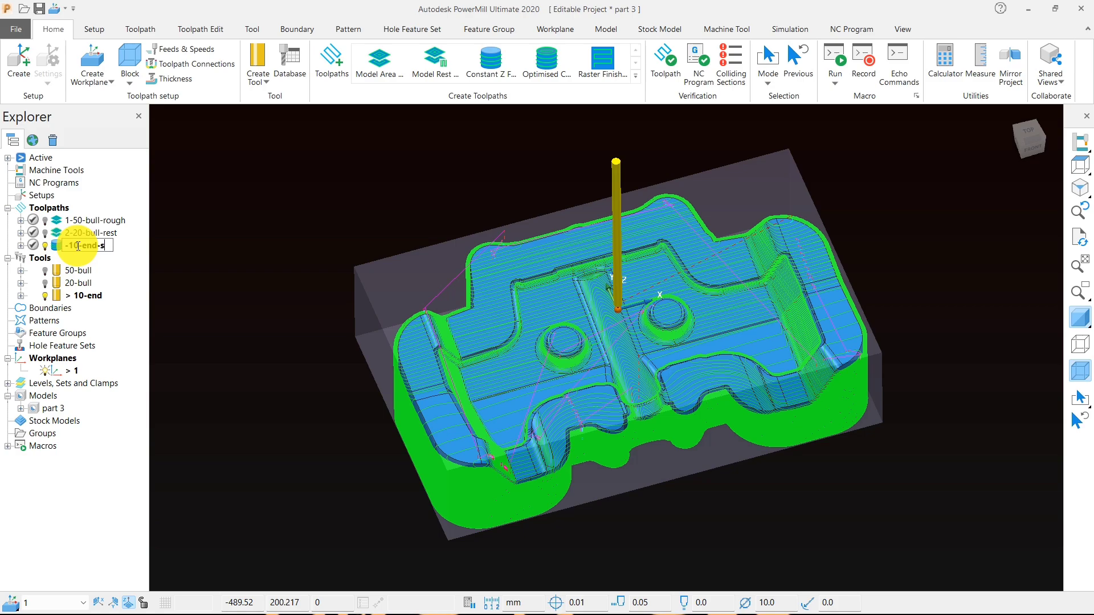
text(emi)
key(Return)
- Check the -10-end-semi toolpath's passes around the model, and deactivate the toolpath
middle_drag(576, 381, 507, 373)
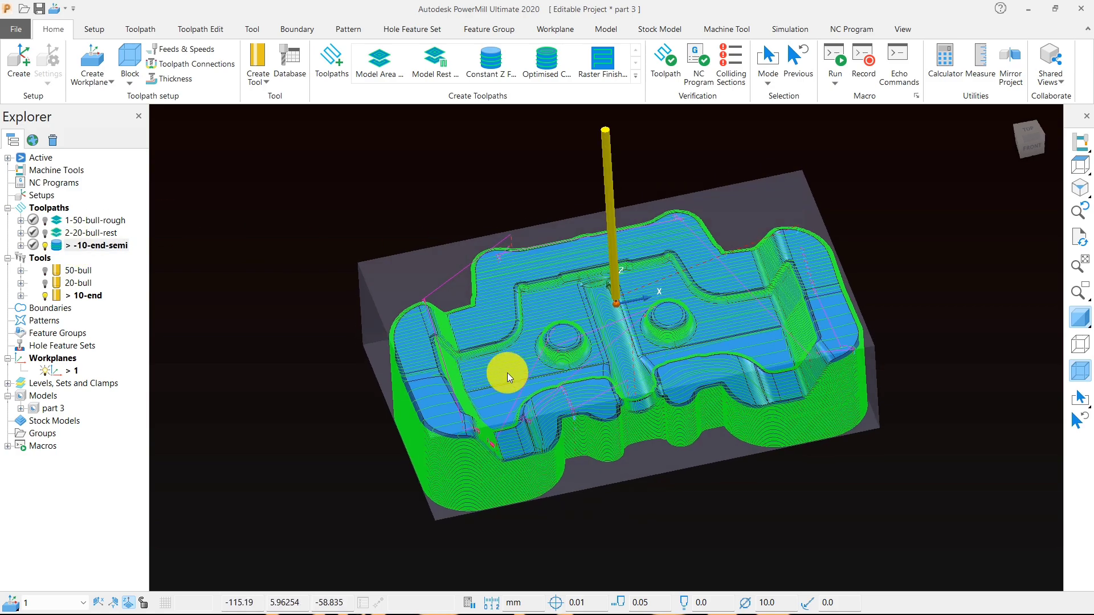
scroll(507, 373, up, 3)
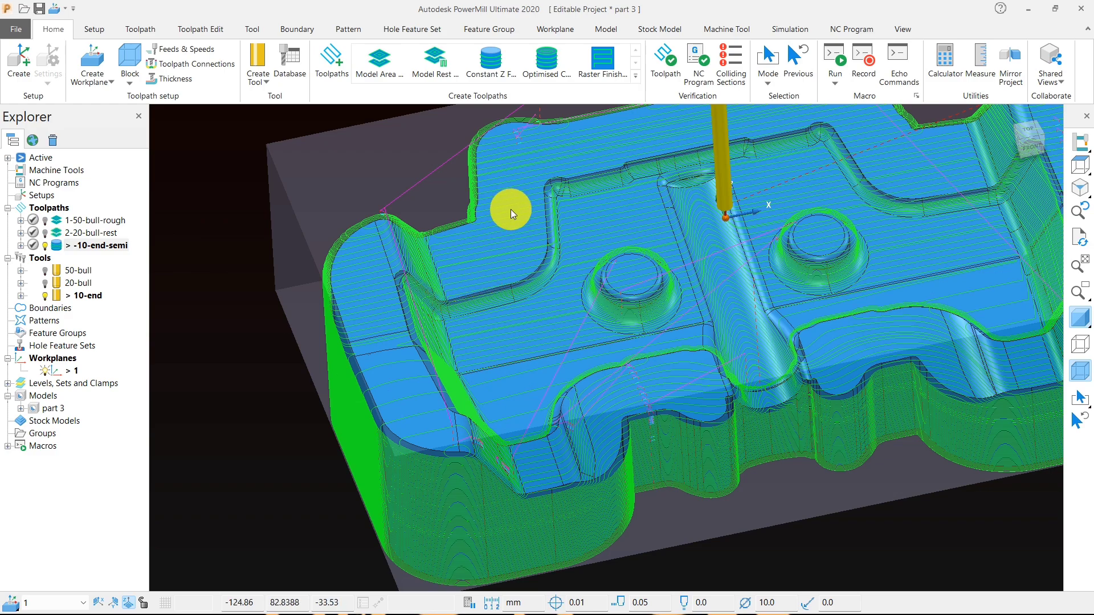
scroll(765, 342, down, 3)
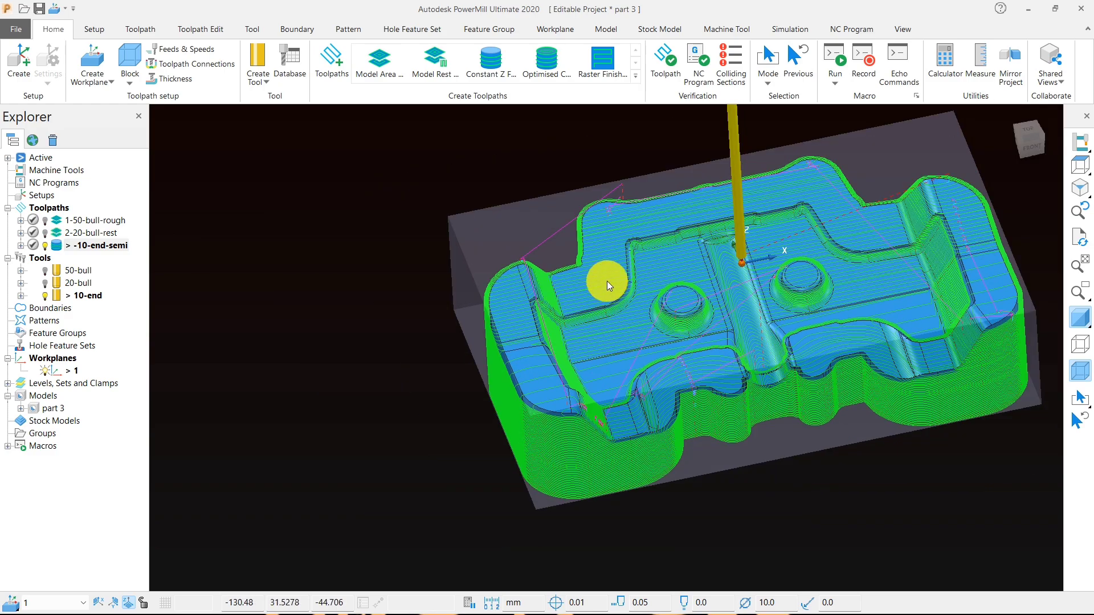
double_click(76, 246)
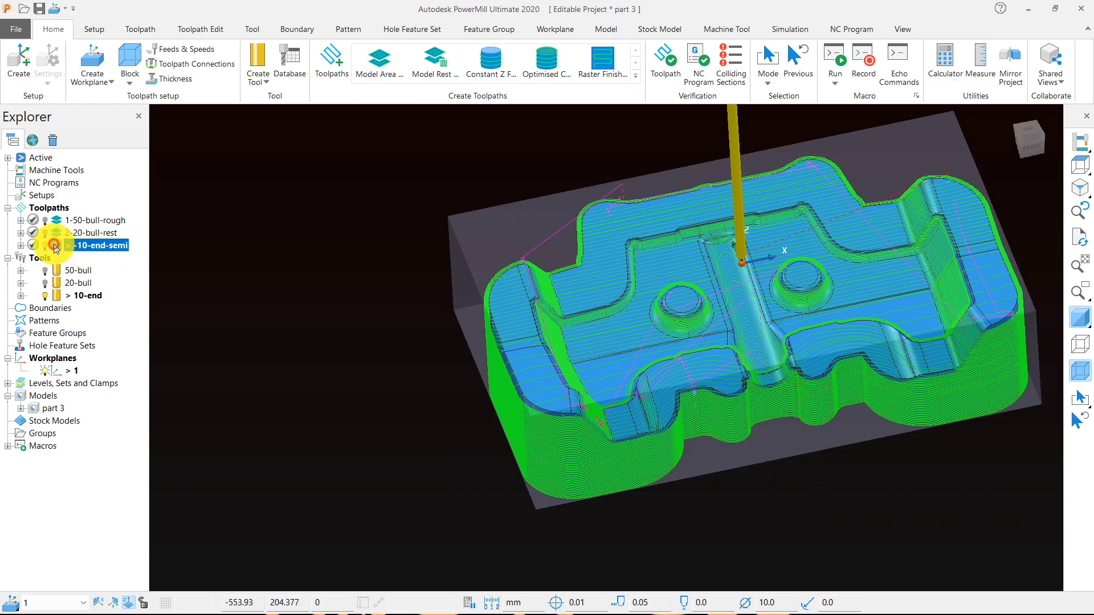
- Create a Silhouette boundary and move its settings clear of the boundaries list
right_click(100, 308)
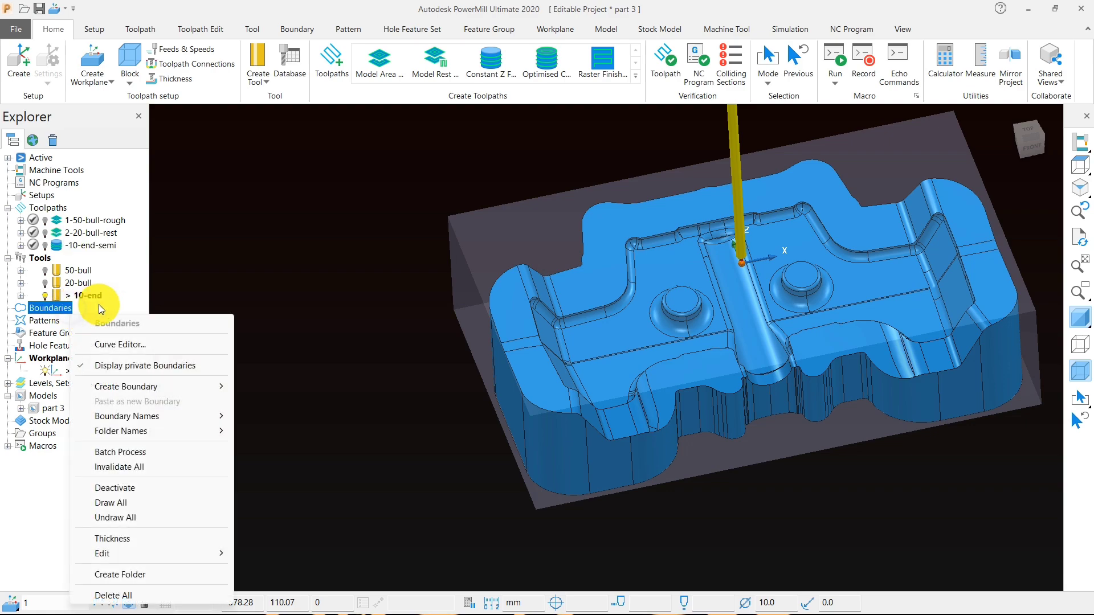
mouse_move(193, 390)
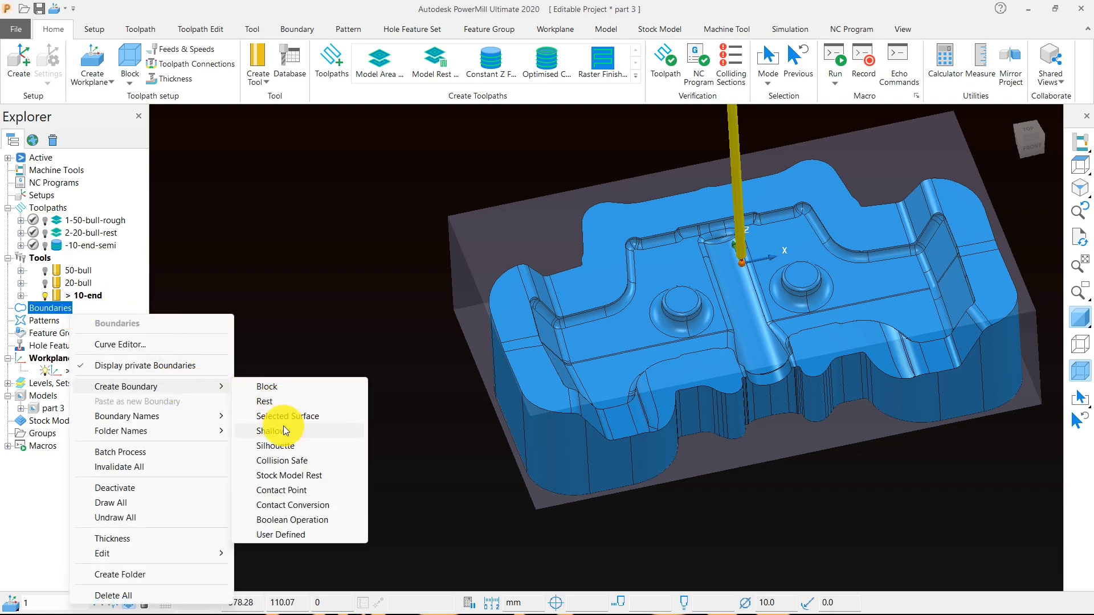
click(282, 448)
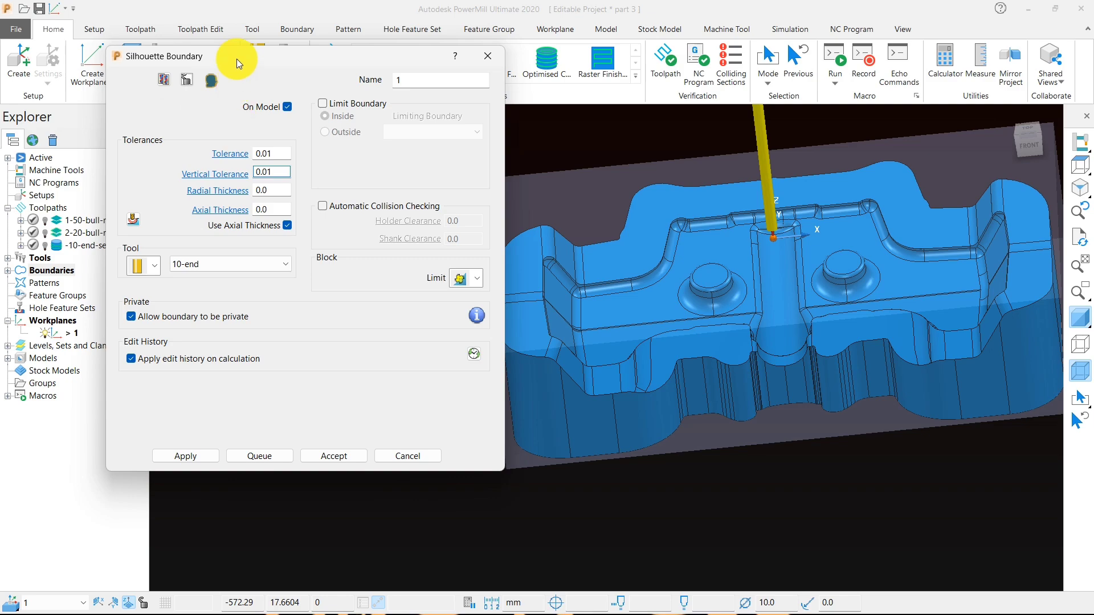
drag(237, 59, 343, 74)
right_click(54, 270)
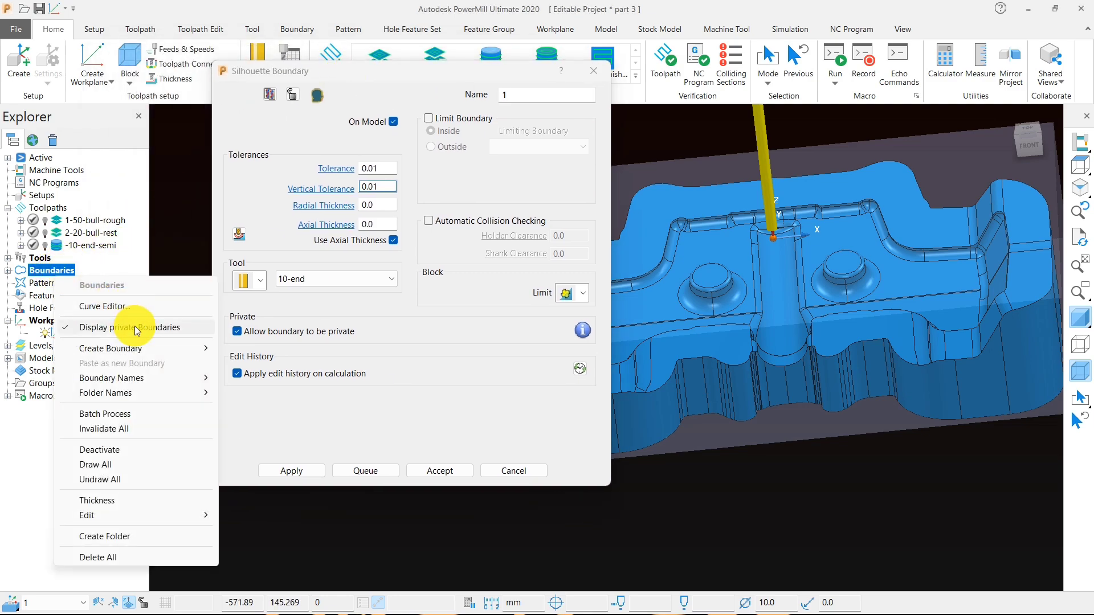
mouse_move(217, 356)
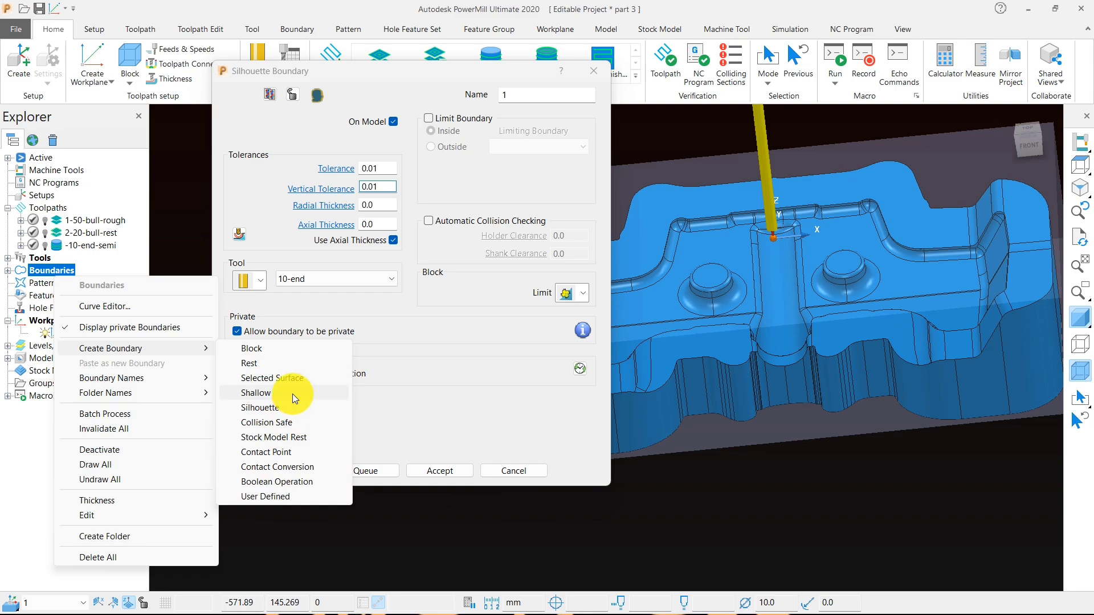
key(Escape)
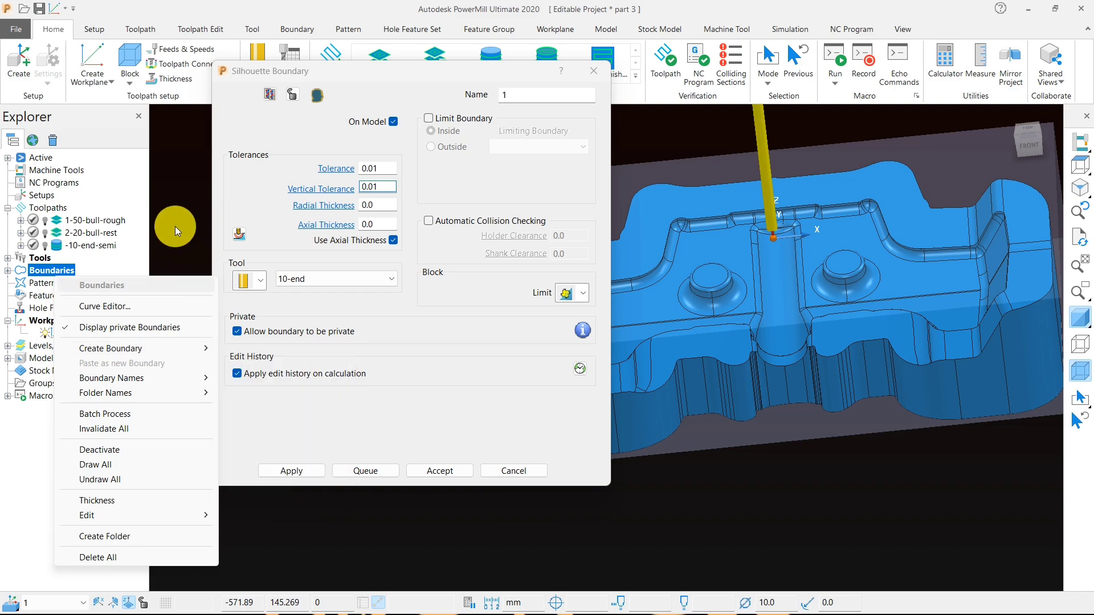
key(Escape)
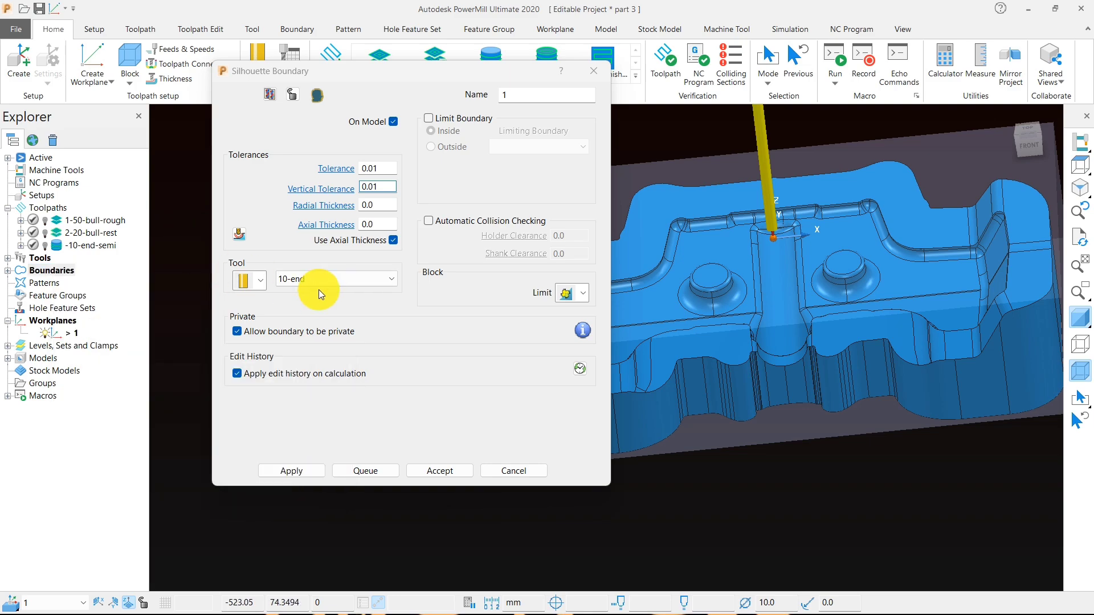
- Calculate the silhouette boundary on the model with the 10-end tool and 0.01 tolerance, and inspect it along the side walls
scroll(735, 333, down, 3)
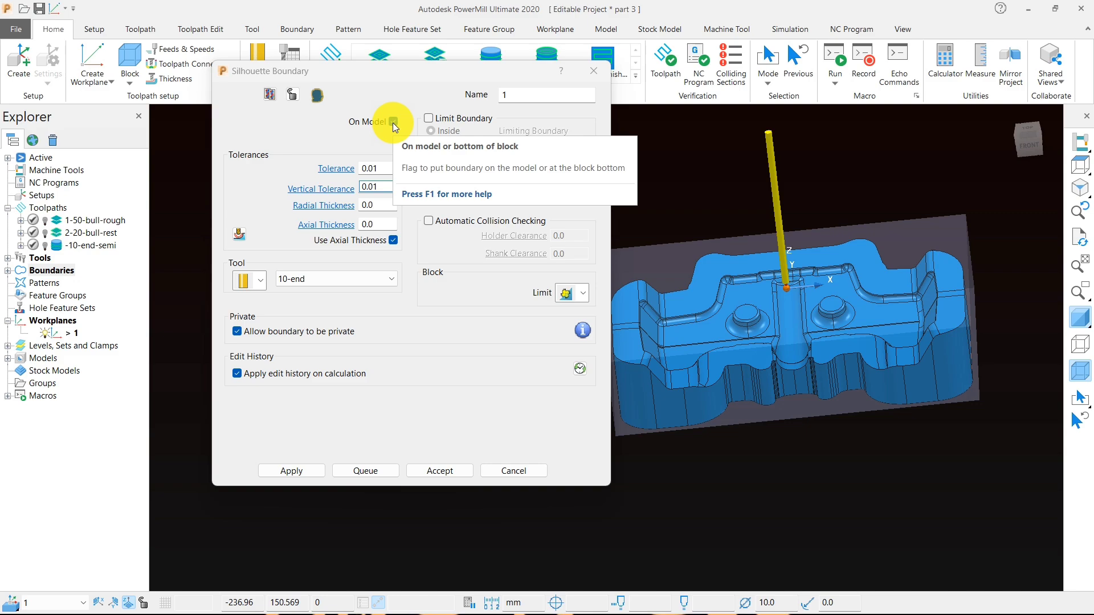
click(285, 471)
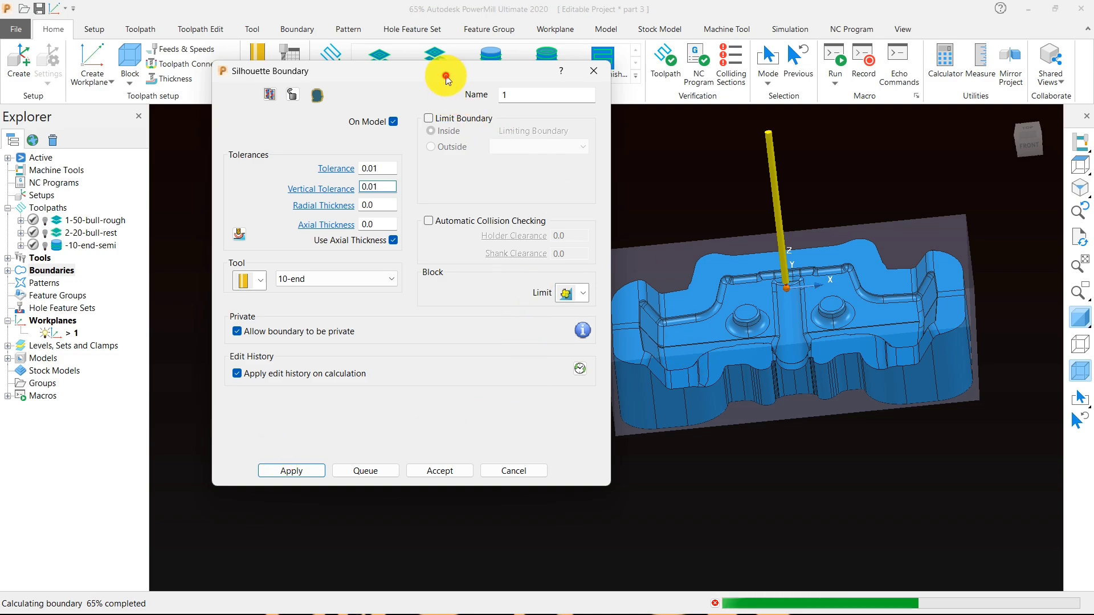
drag(446, 69, 363, 68)
scroll(891, 427, up, 2)
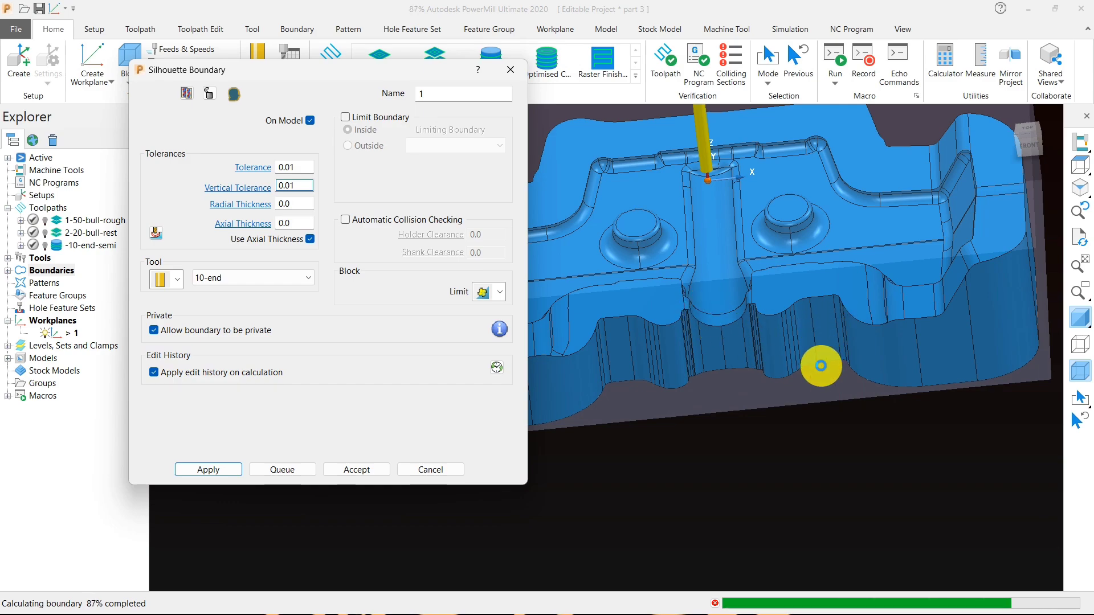
scroll(826, 395, down, 5)
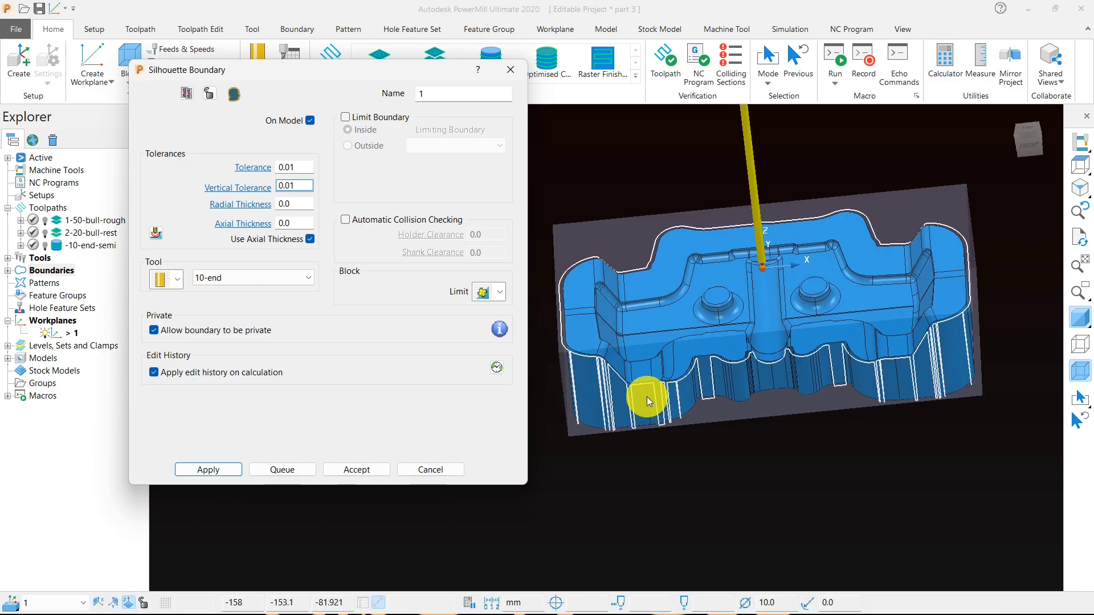
scroll(687, 384, up, 5)
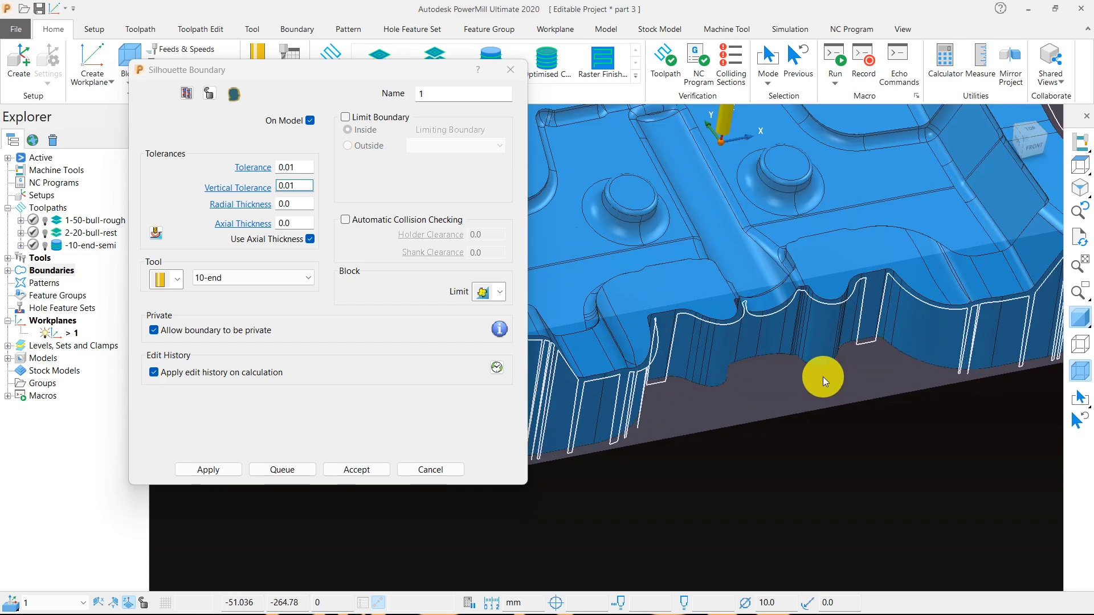
- Set the silhouette boundary's tolerance to 0.1, recalculate it and accept the result
click(295, 167)
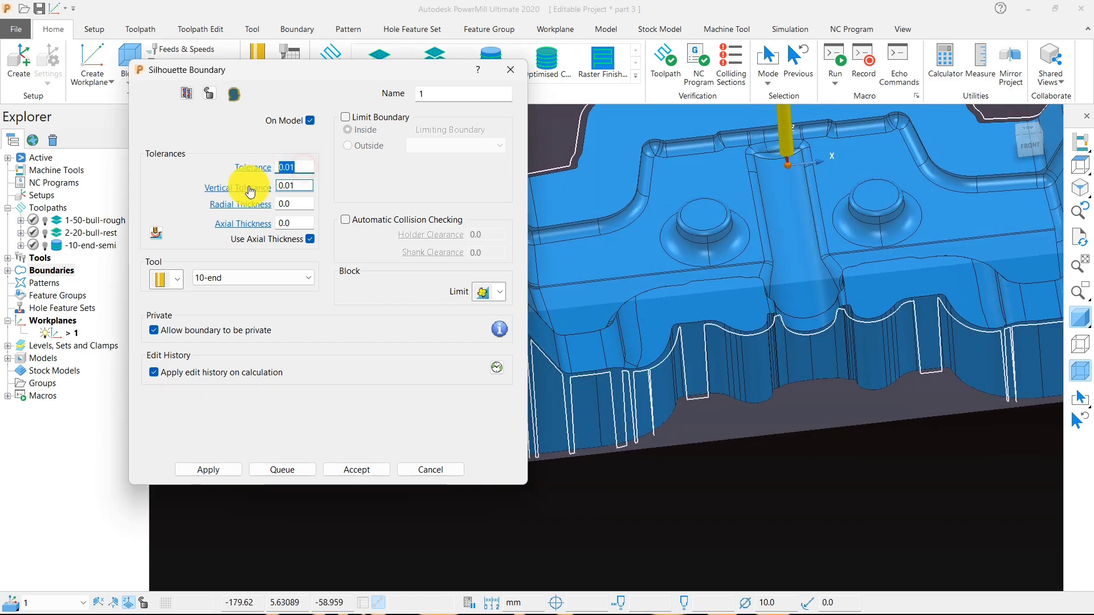
text(.1)
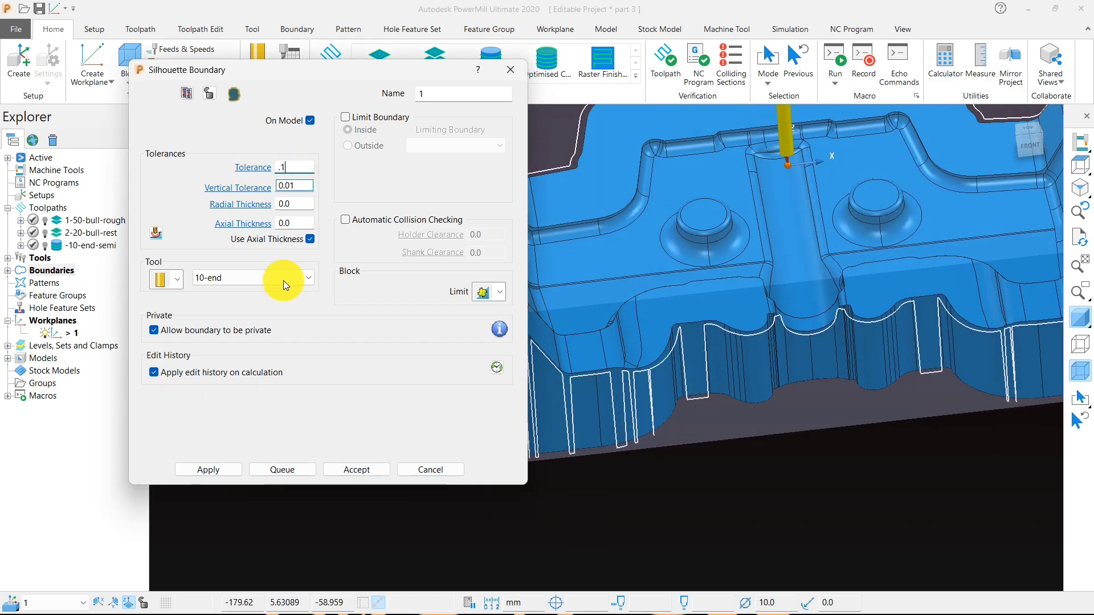
click(220, 476)
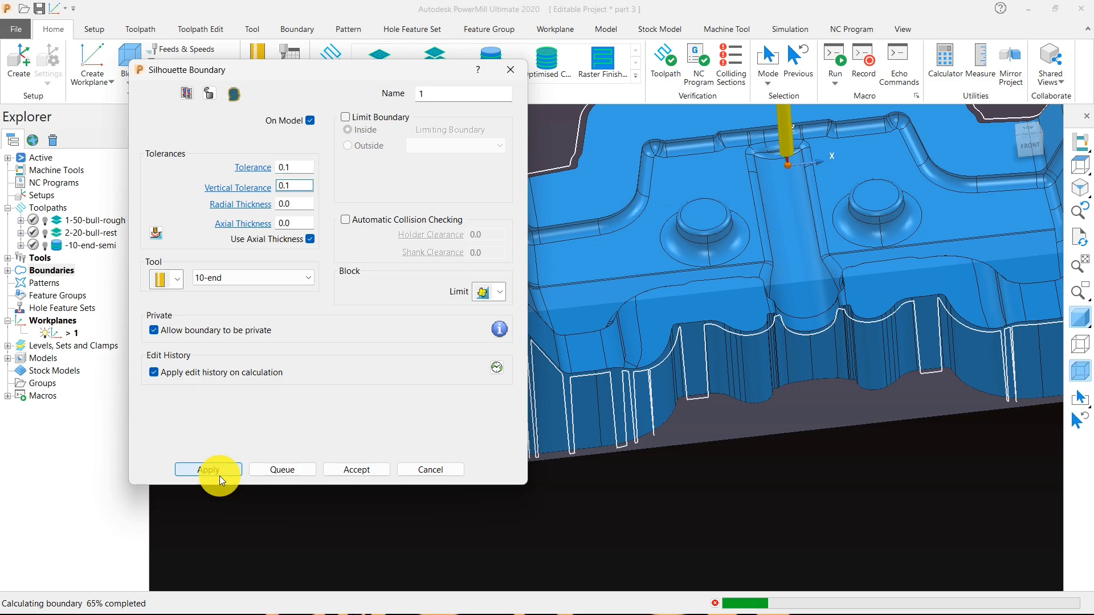
scroll(719, 419, down, 4)
middle_drag(689, 343, 674, 429)
click(357, 470)
- Create another Constant Z Finishing toolpath and limit it by boundary 1 with trimming set to Keep outside
scroll(767, 314, up, 3)
scroll(449, 375, down, 4)
middle_drag(581, 364, 543, 296)
click(486, 57)
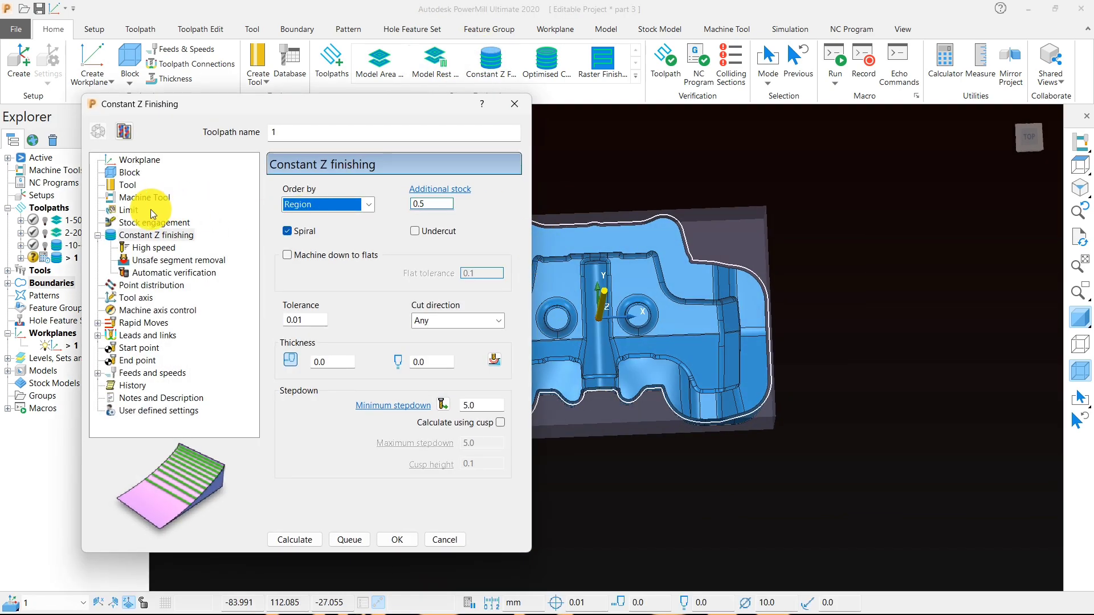
click(151, 210)
click(472, 263)
click(464, 285)
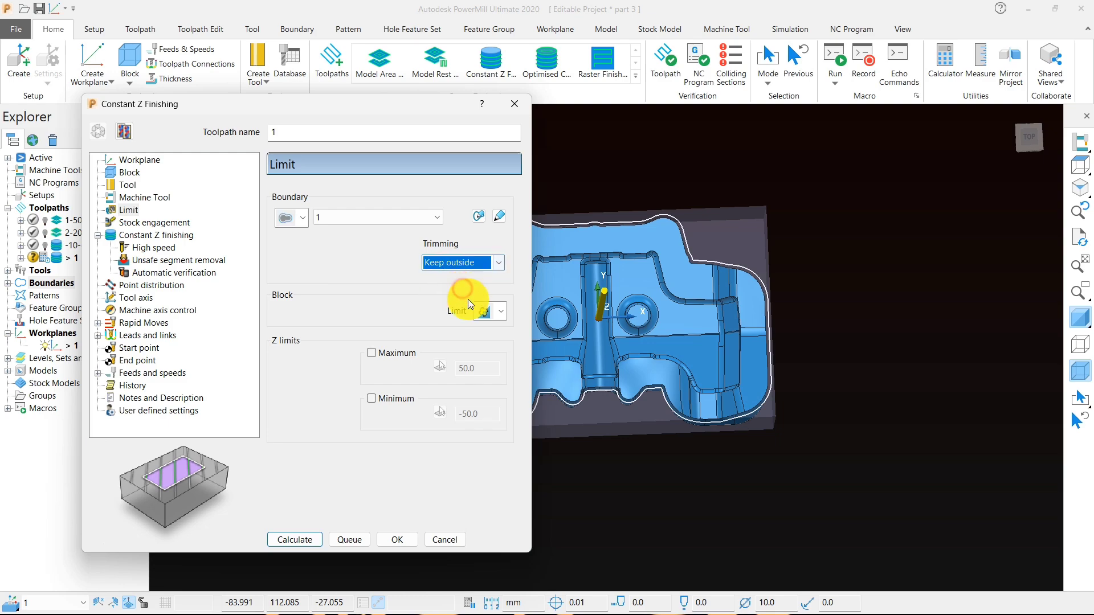
scroll(856, 265, down, 5)
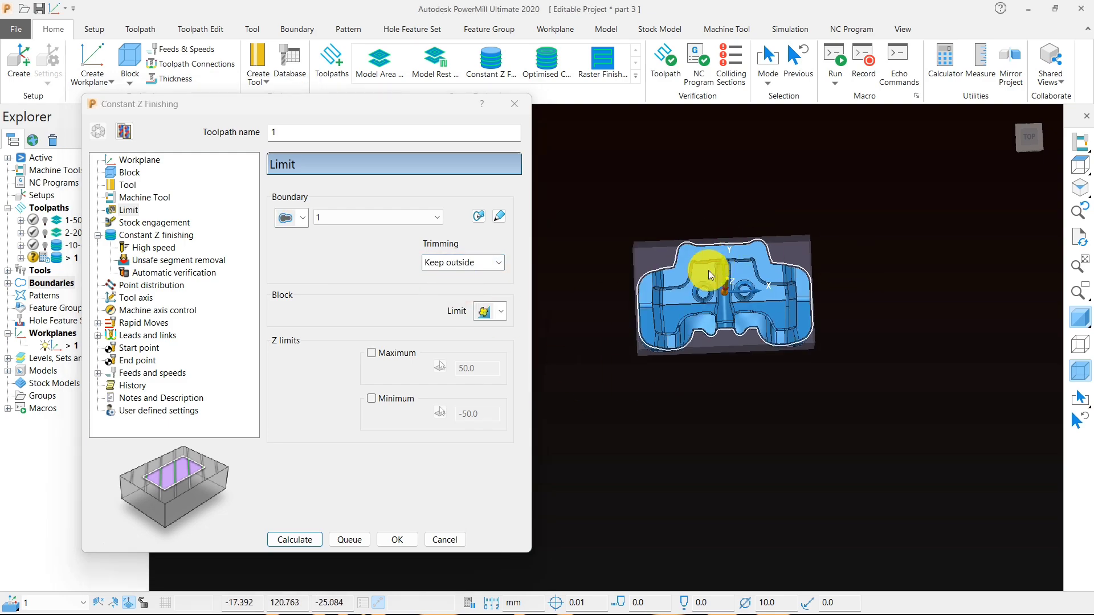
- Calculate the Constant Z finishing outside the silhouette boundary, keeping the 5.0 minimum stepdown, and close its settings
click(165, 236)
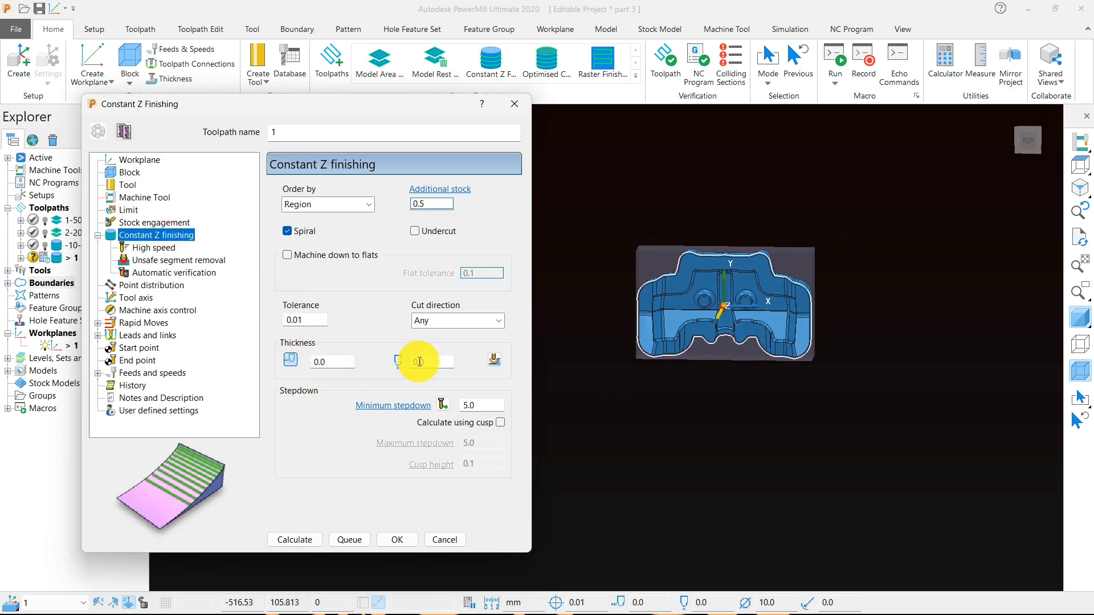
click(480, 404)
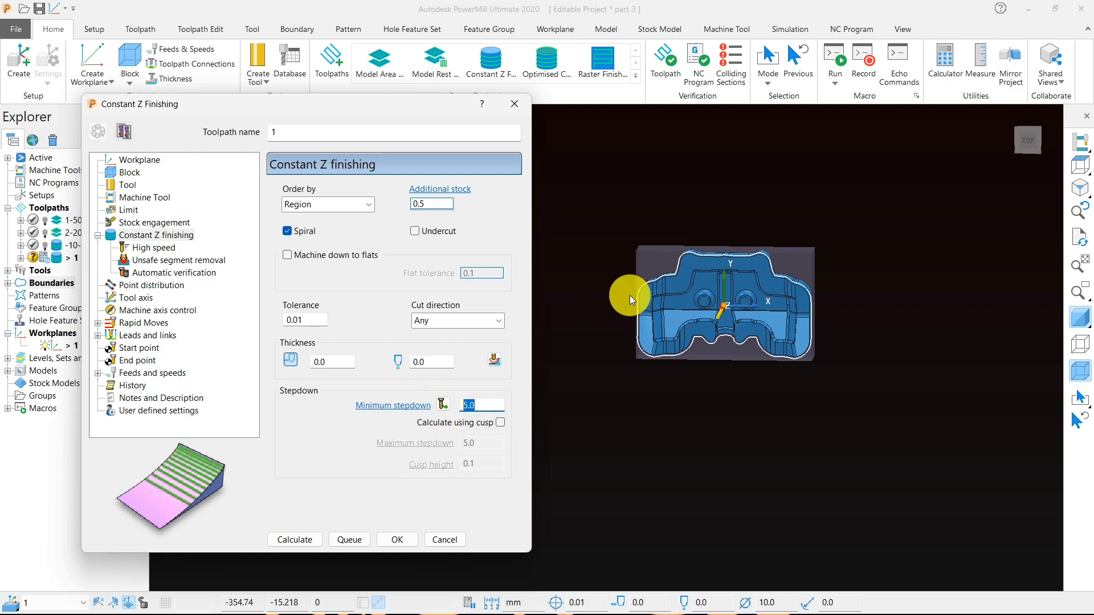
scroll(735, 259, up, 4)
scroll(733, 256, up, 3)
scroll(721, 292, down, 3)
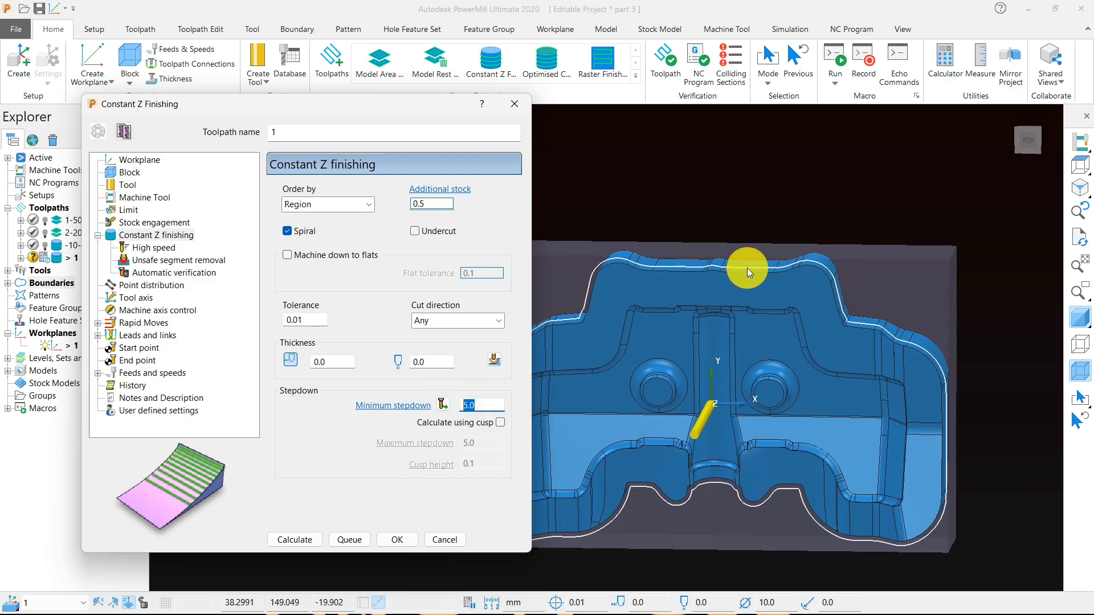
scroll(721, 297, up, 4)
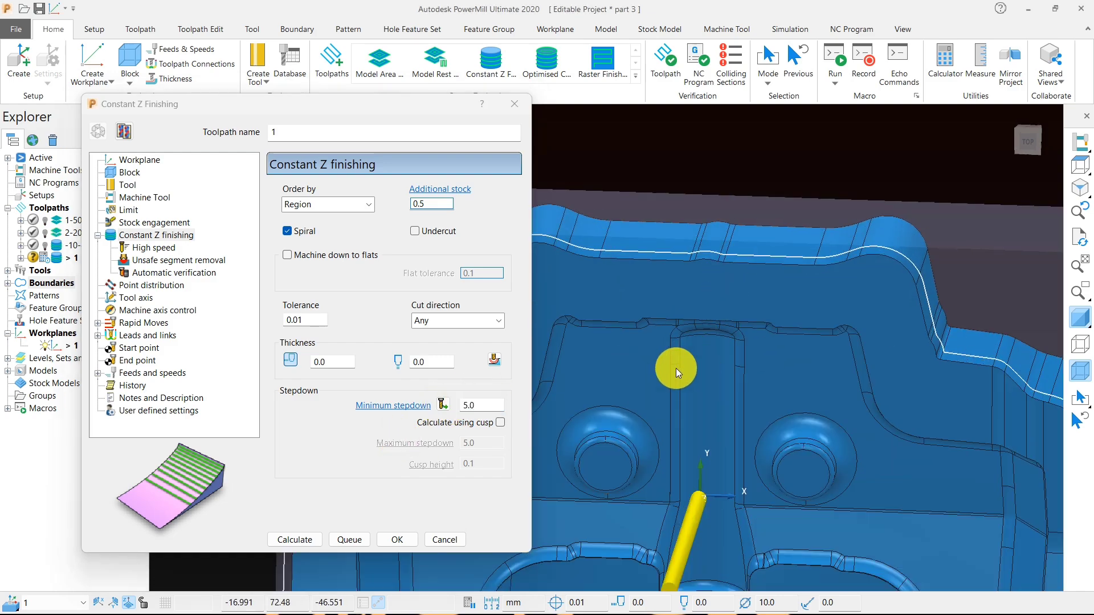
scroll(697, 307, up, 3)
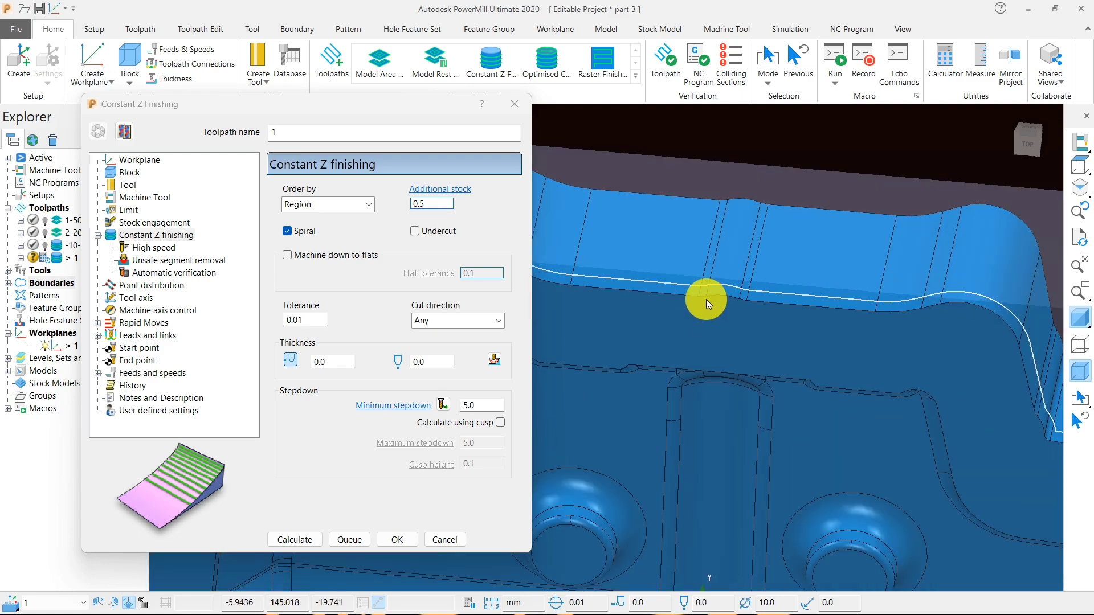
click(300, 538)
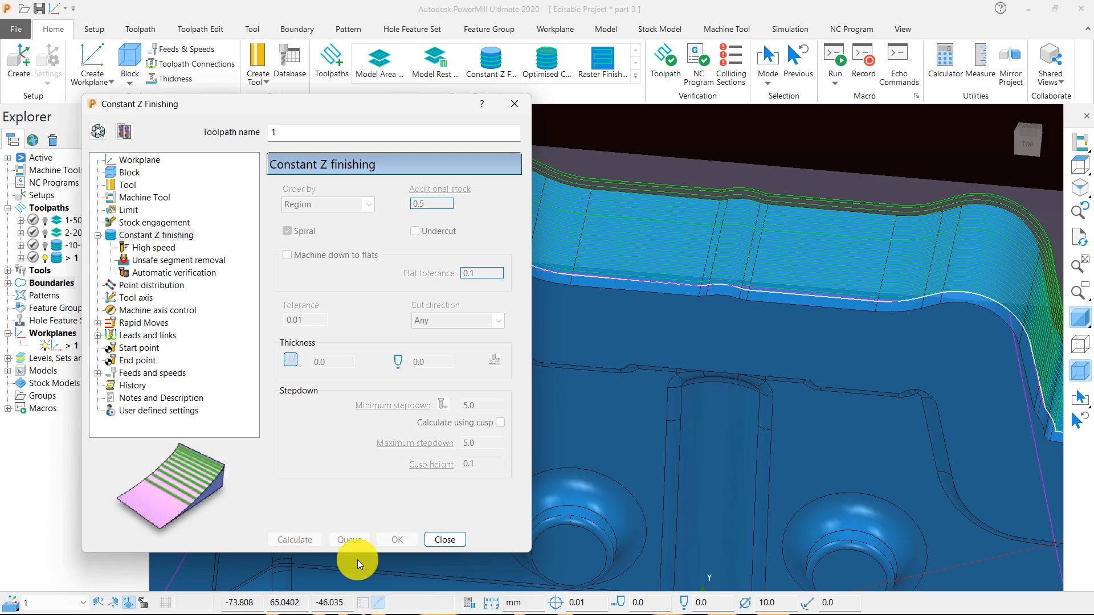
click(432, 542)
scroll(556, 344, down, 5)
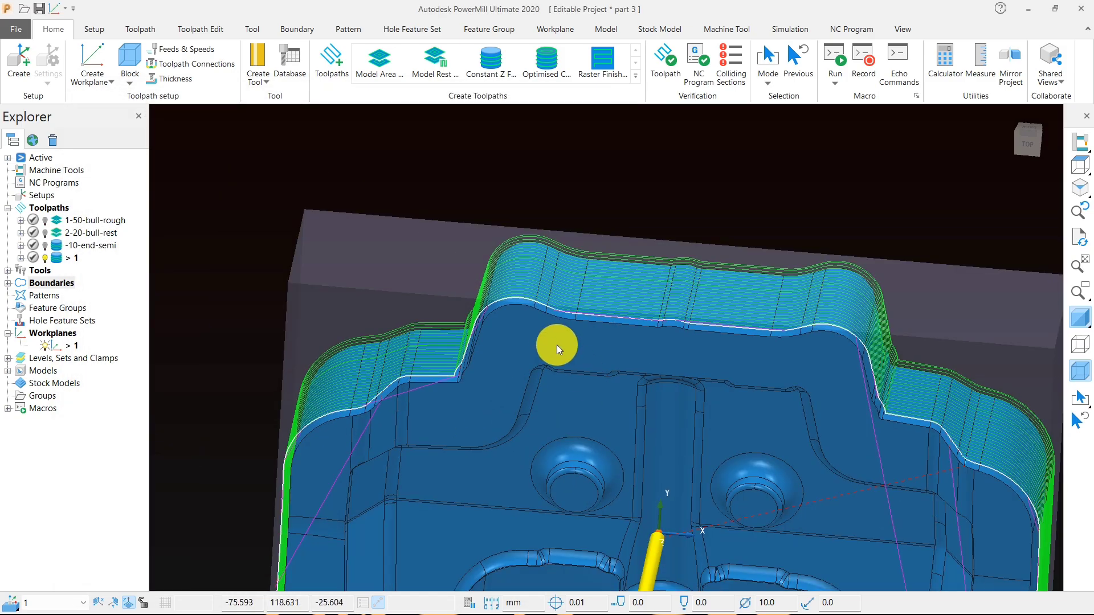
- Rename the semi-finishing toolpath as 3-10-end-semi
middle_drag(556, 344, 727, 394)
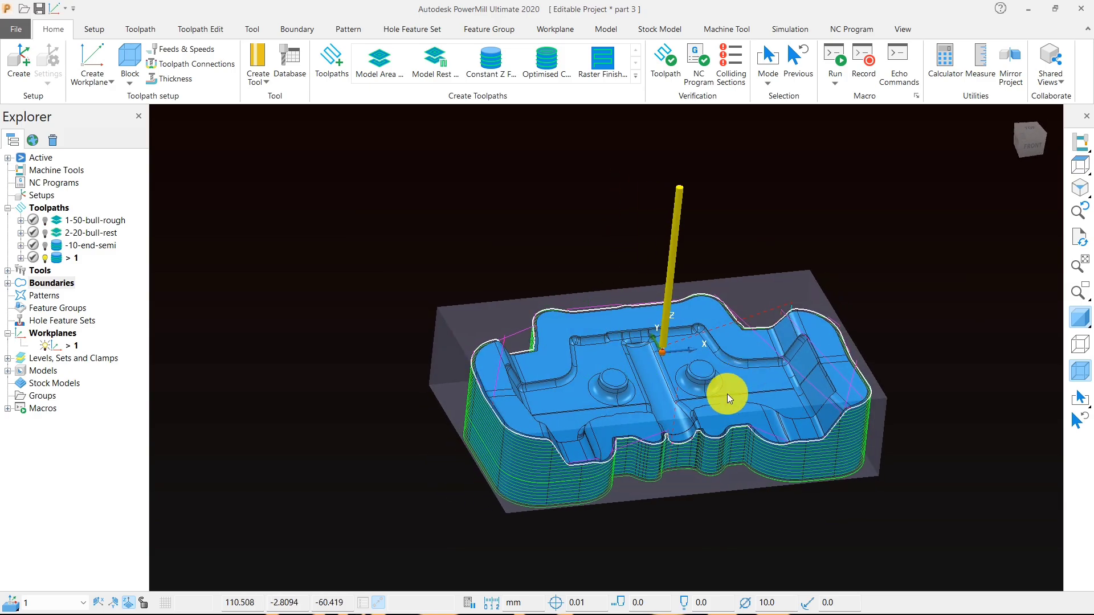
scroll(727, 395, up, 3)
middle_drag(587, 457, 558, 415)
scroll(559, 415, down, 5)
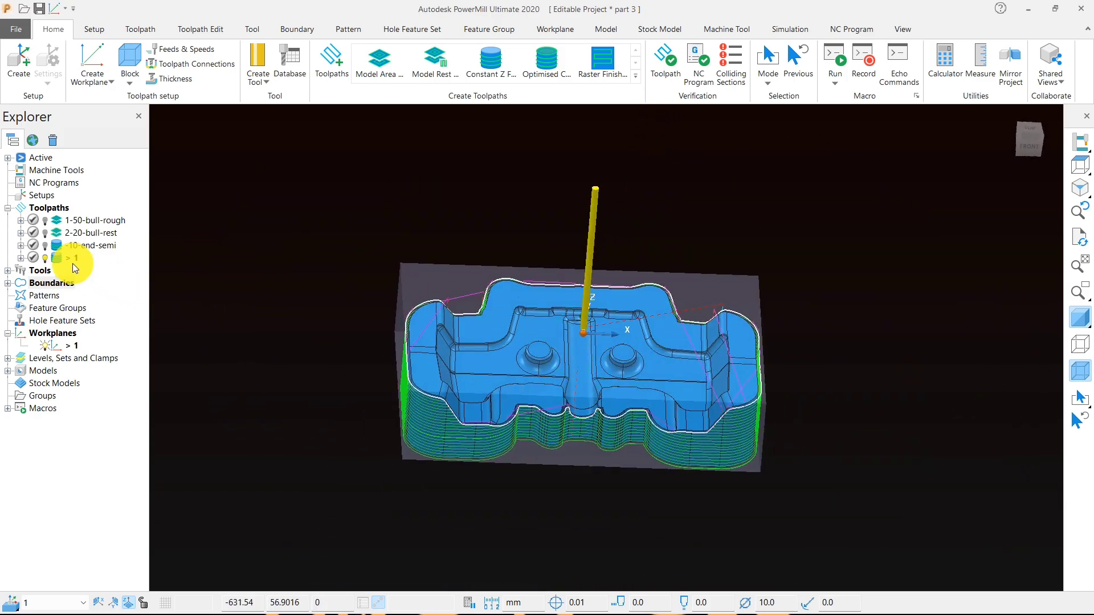
click(68, 247)
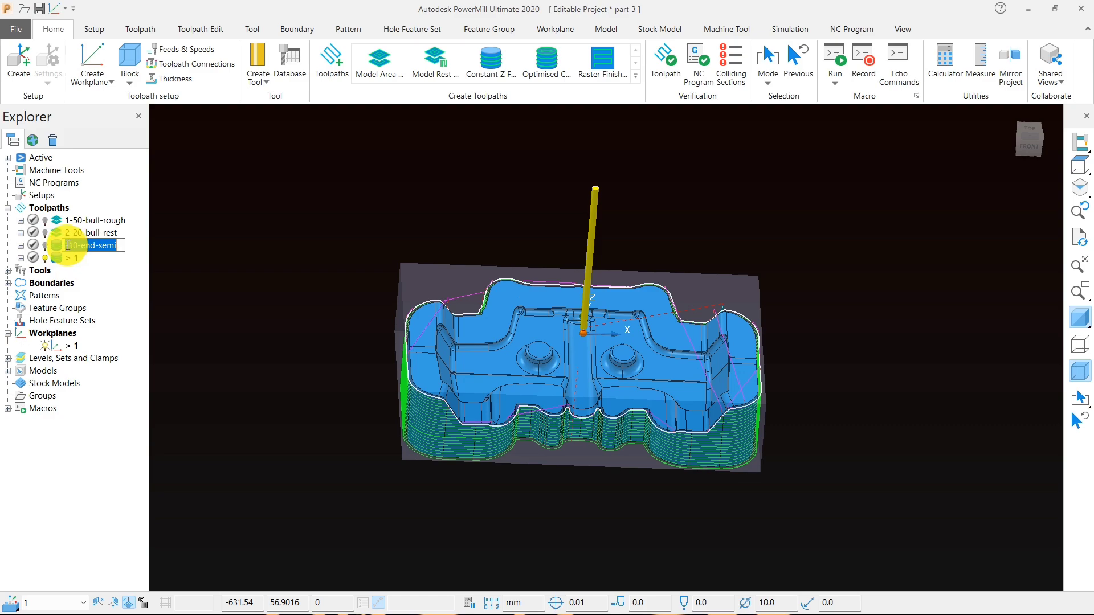
click(68, 245)
text(3-)
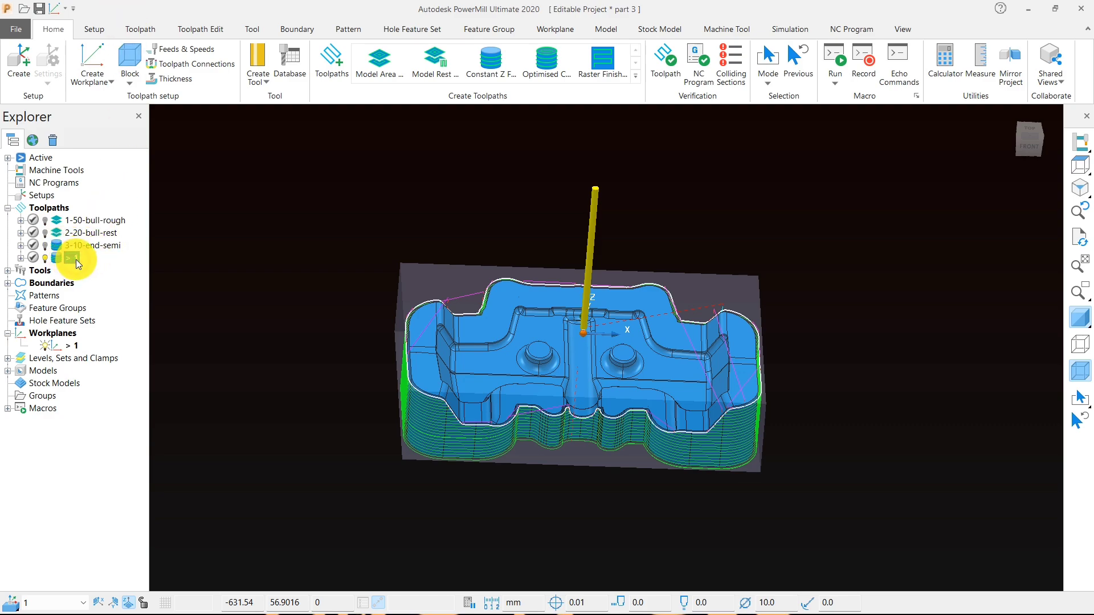
text(4-1)
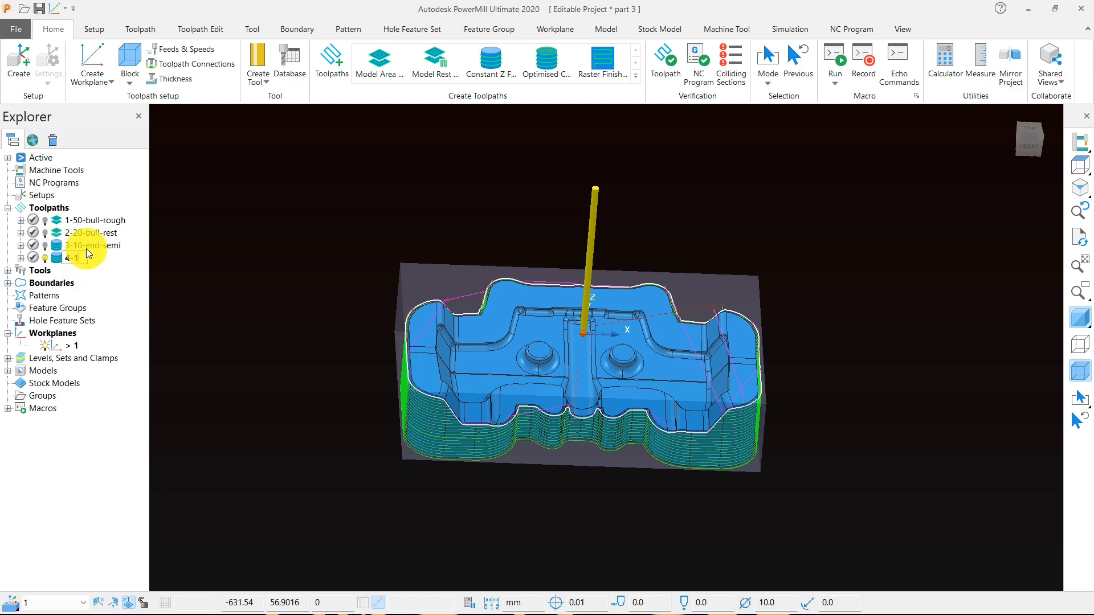
text(0-end)
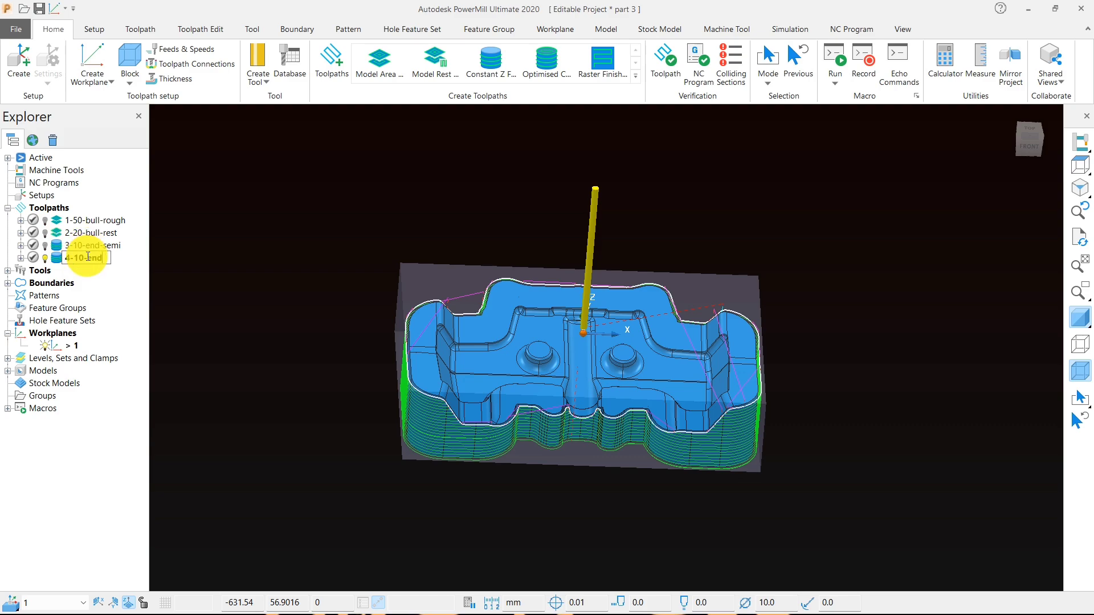
text(-fini)
- Rename the new Constant Z finishing toolpath as 4-10-end-fini and save the project
click(221, 255)
click(42, 16)
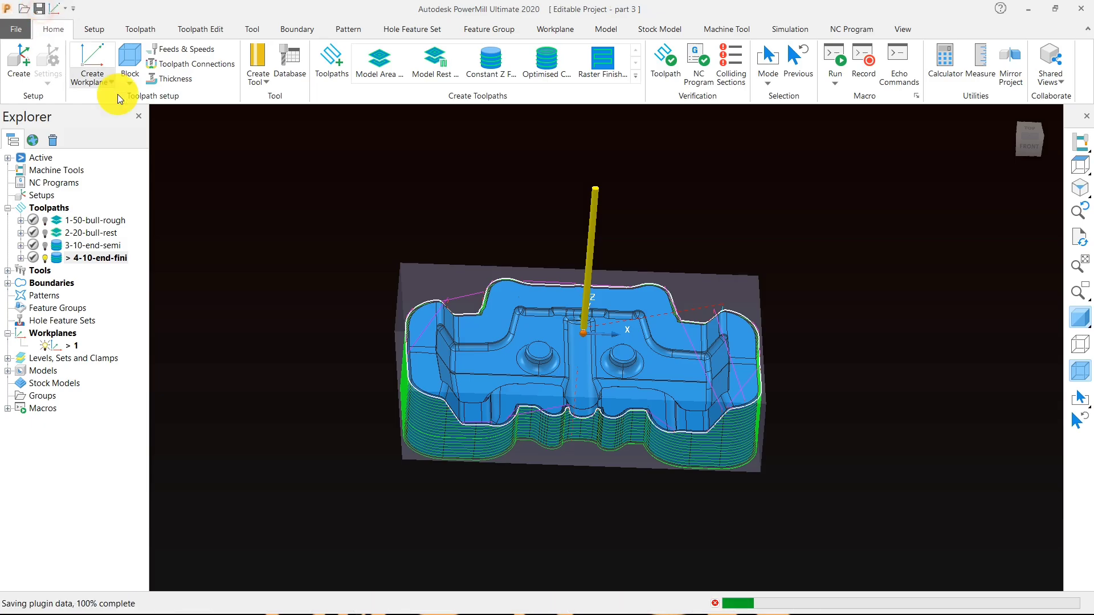
- Examine the finishing passes around the outer walls from several angles
scroll(597, 416, up, 5)
scroll(548, 329, down, 5)
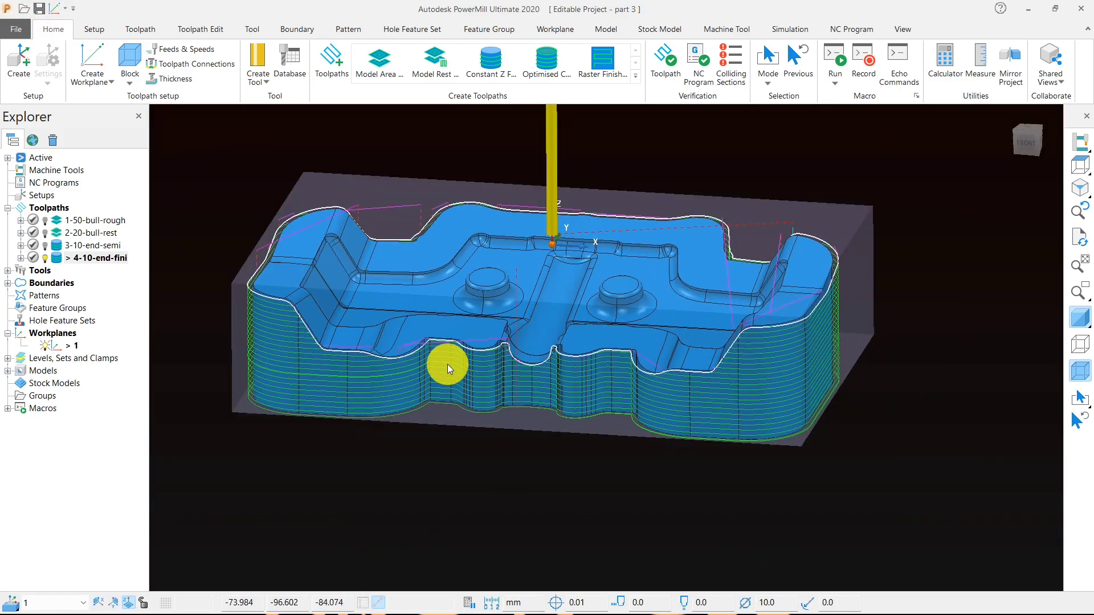
middle_drag(447, 365, 399, 322)
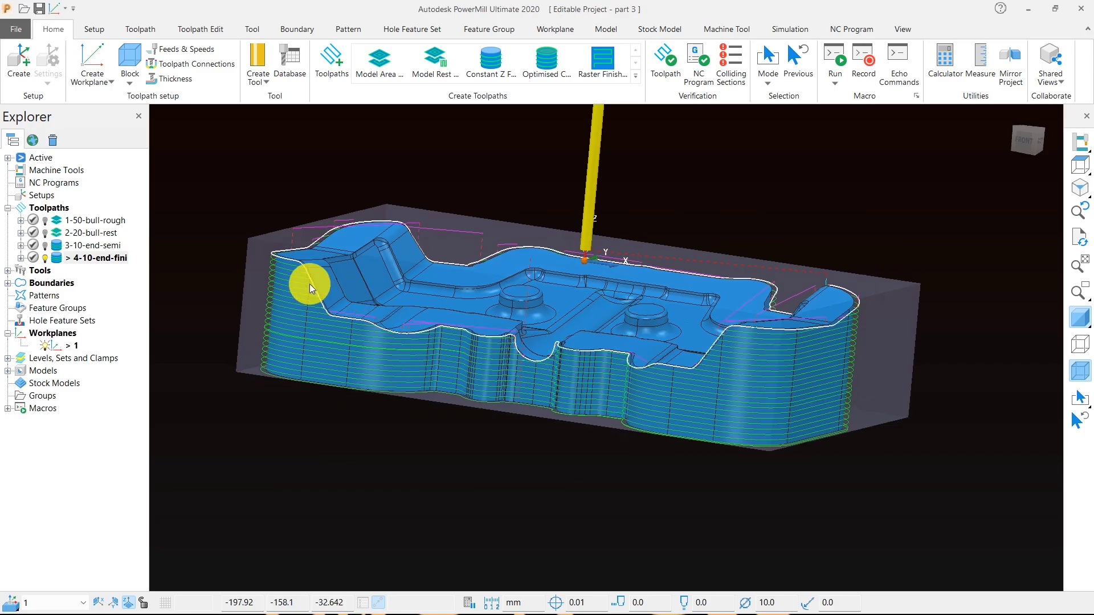
scroll(309, 284, up, 3)
scroll(352, 357, down, 4)
middle_drag(352, 358, 454, 400)
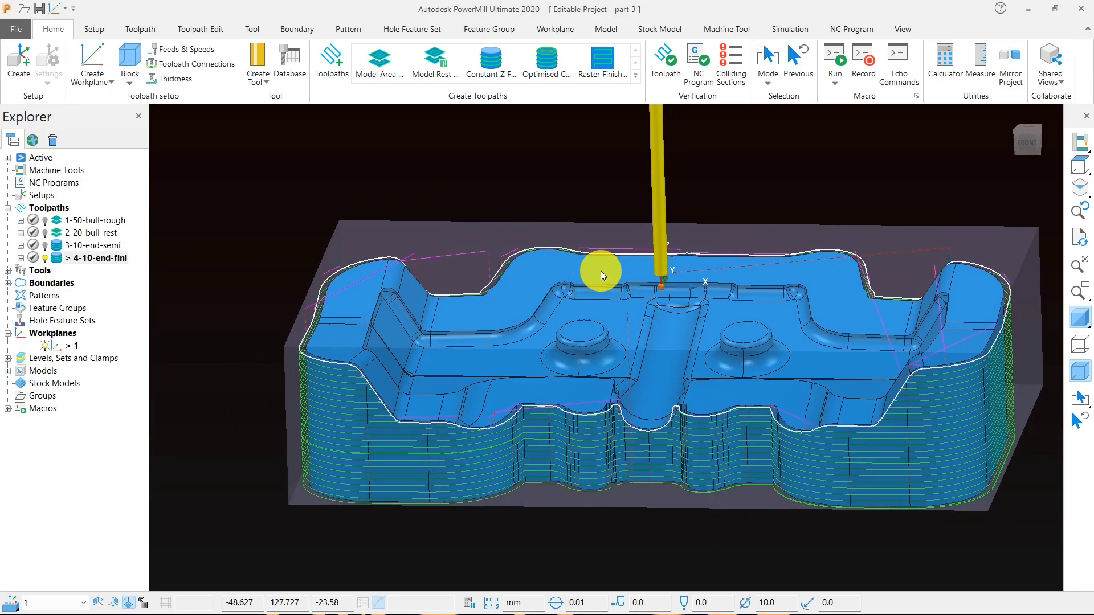
middle_drag(678, 276, 625, 326)
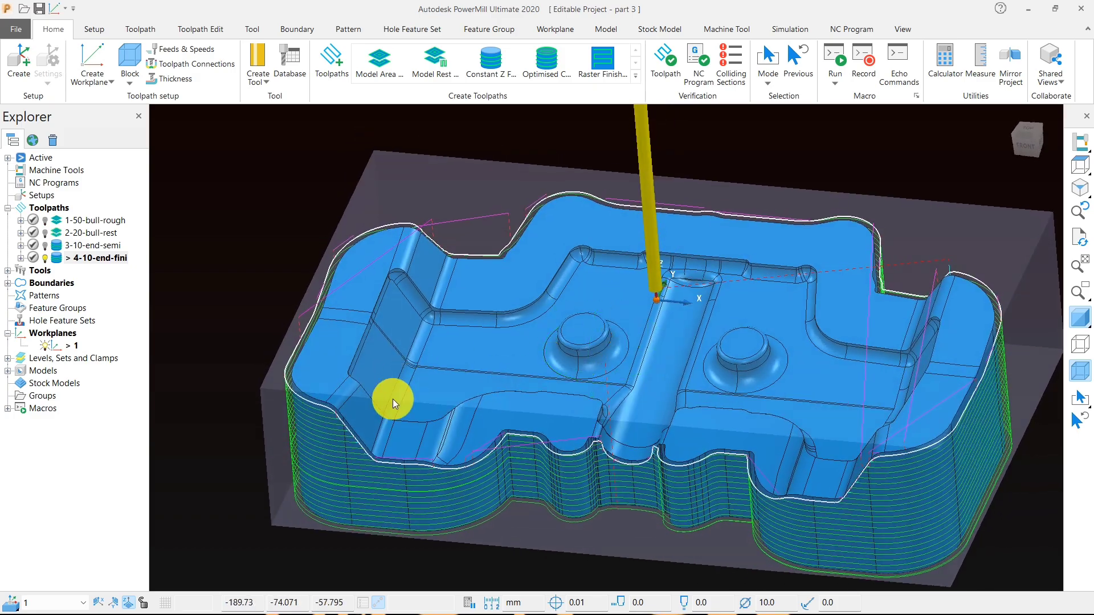
- Deactivate toolpath 4-10-end-fini and boundary 1 and hide both from the model
double_click(54, 259)
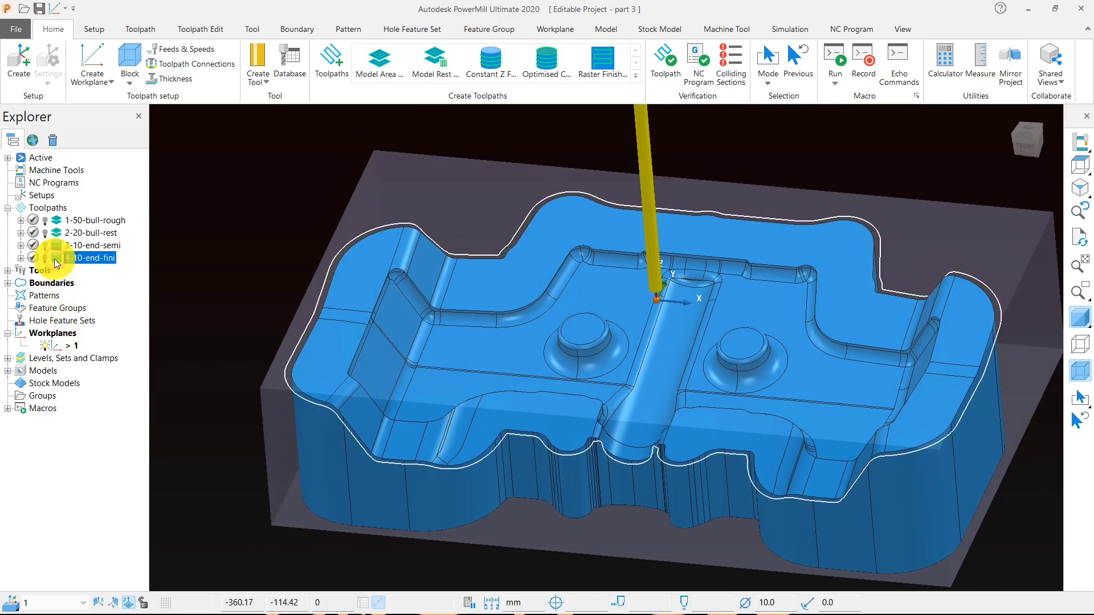
middle_drag(507, 310, 423, 421)
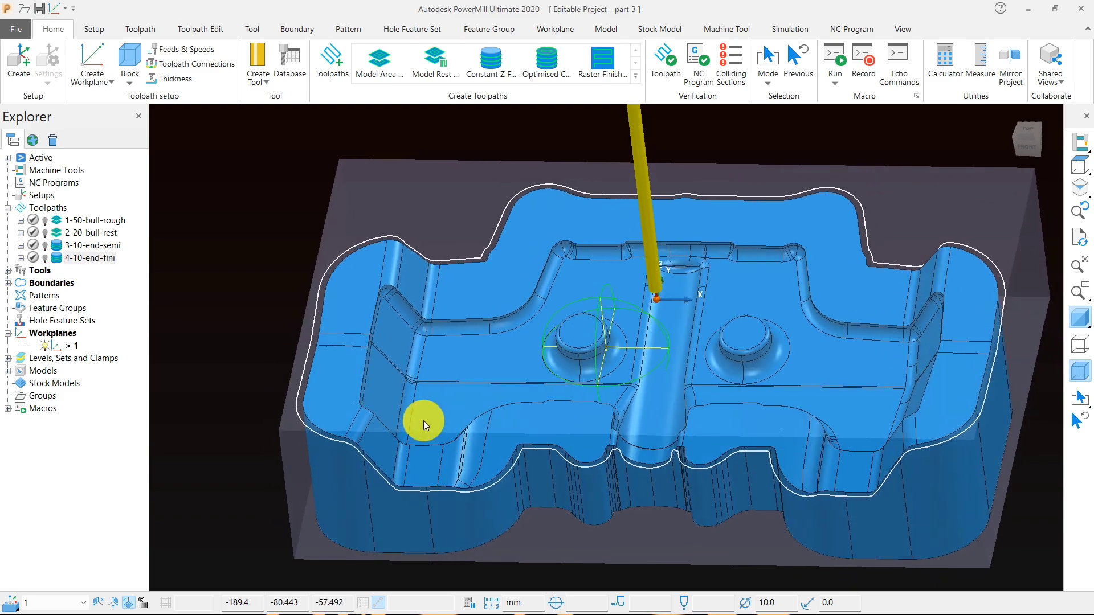
scroll(422, 421, down, 1)
click(8, 283)
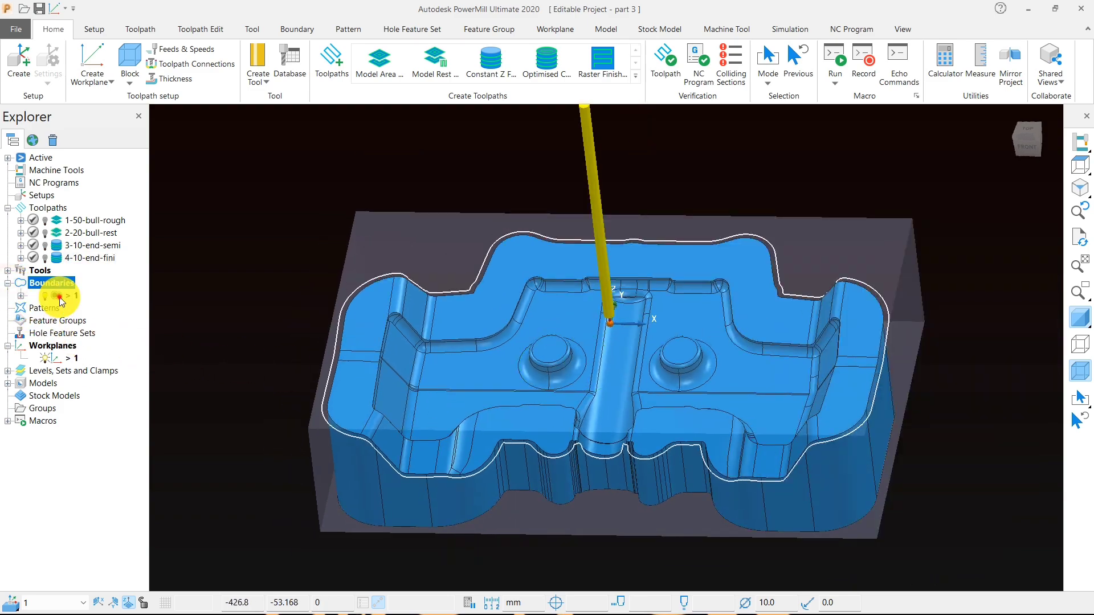
double_click(59, 297)
click(8, 283)
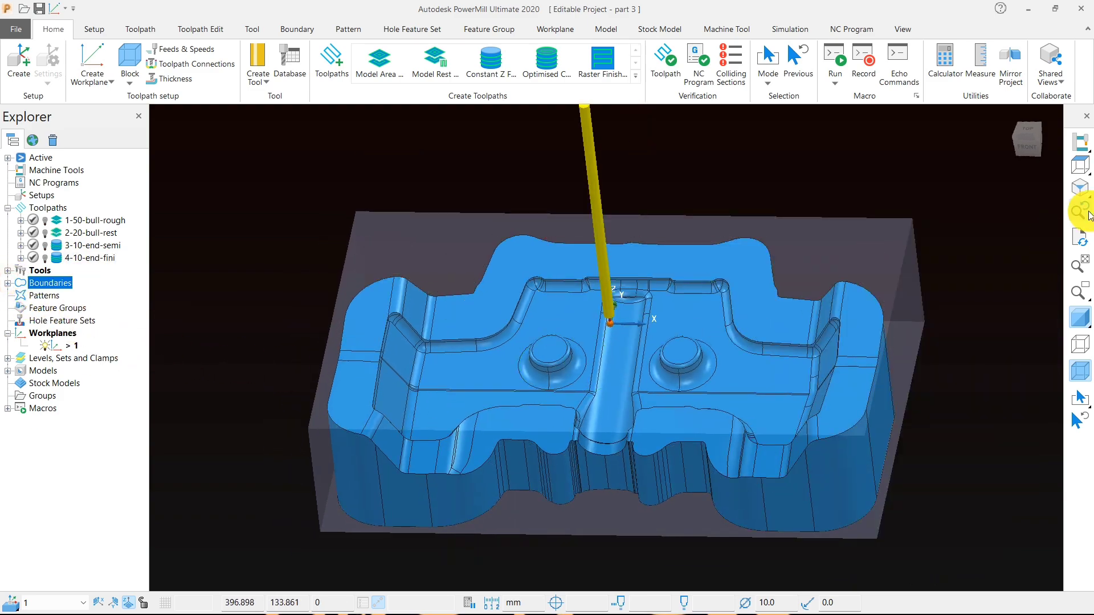
- Examine the bare model and its block from above and along the side walls
click(1080, 165)
middle_drag(554, 328, 435, 92)
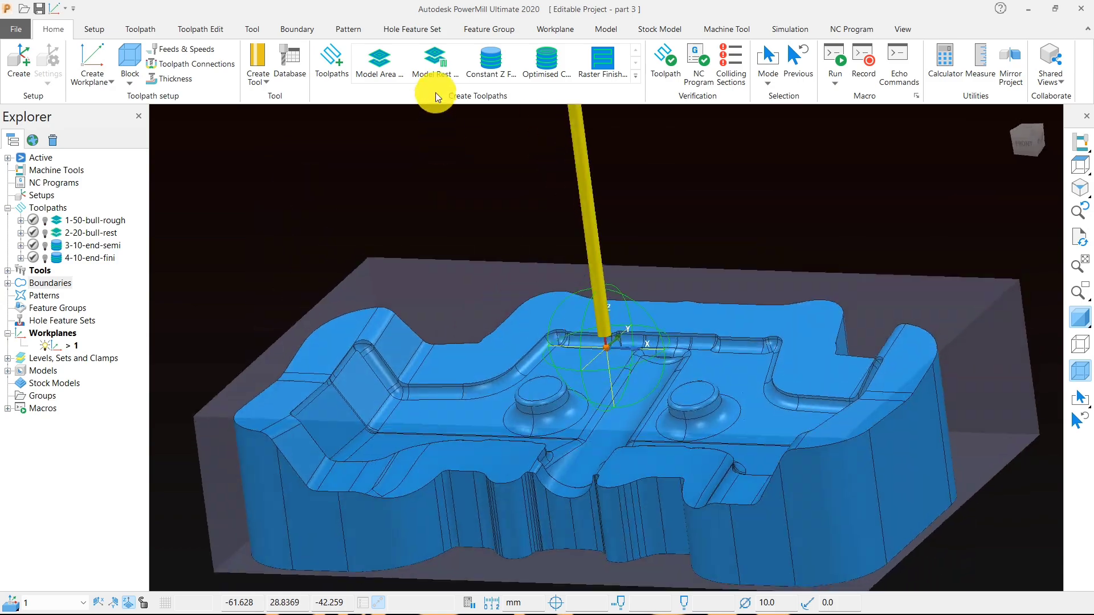
middle_drag(508, 397, 356, 401)
scroll(356, 402, up, 3)
scroll(530, 437, down, 5)
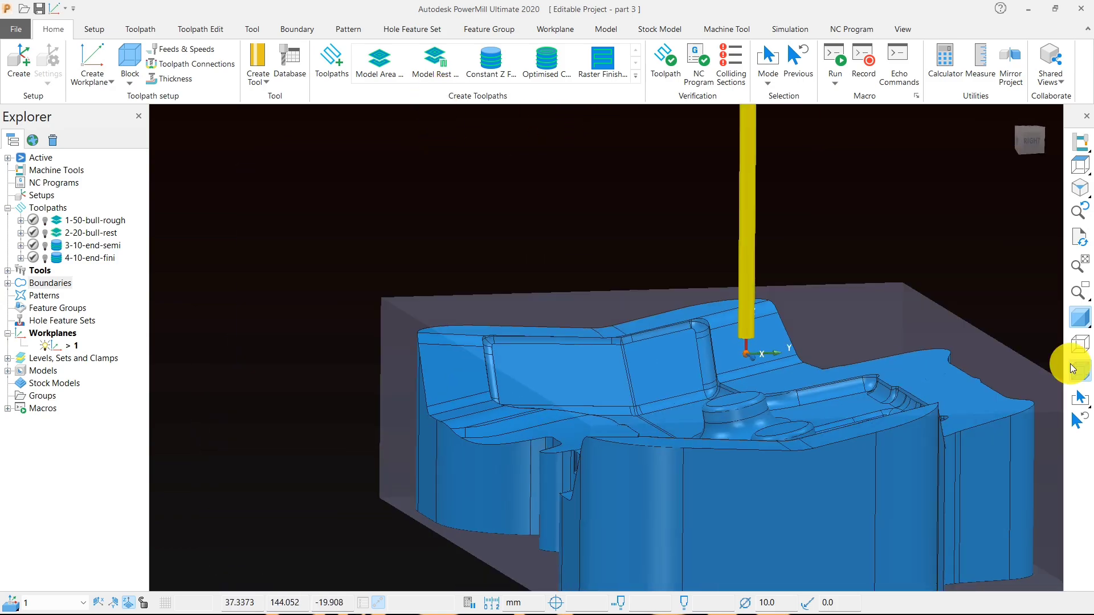
click(1080, 165)
scroll(861, 200, down, 2)
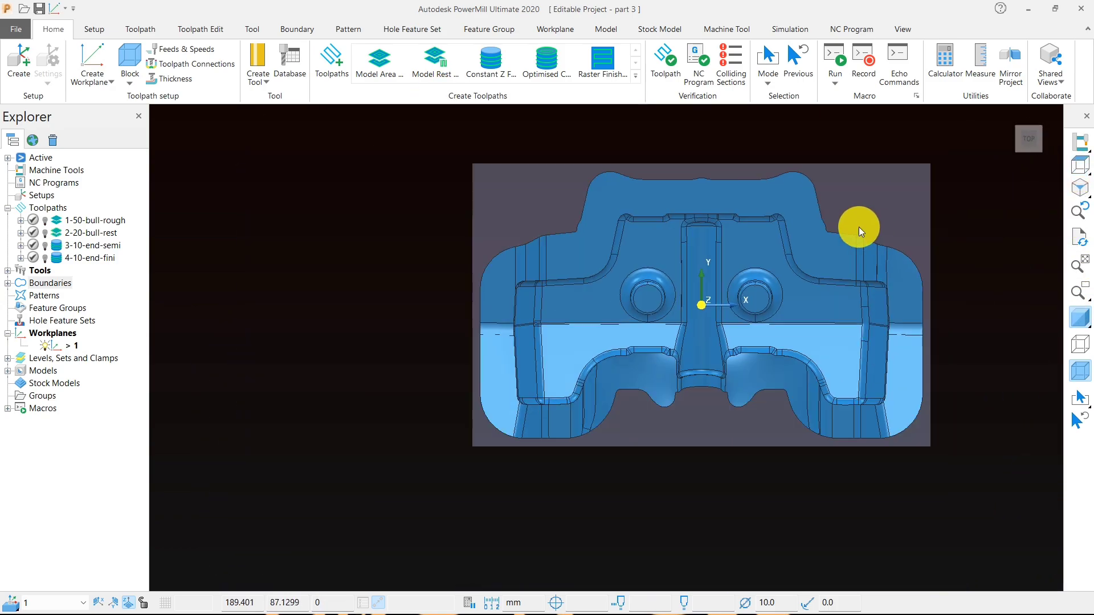
middle_drag(717, 443, 681, 73)
middle_drag(722, 319, 737, 433)
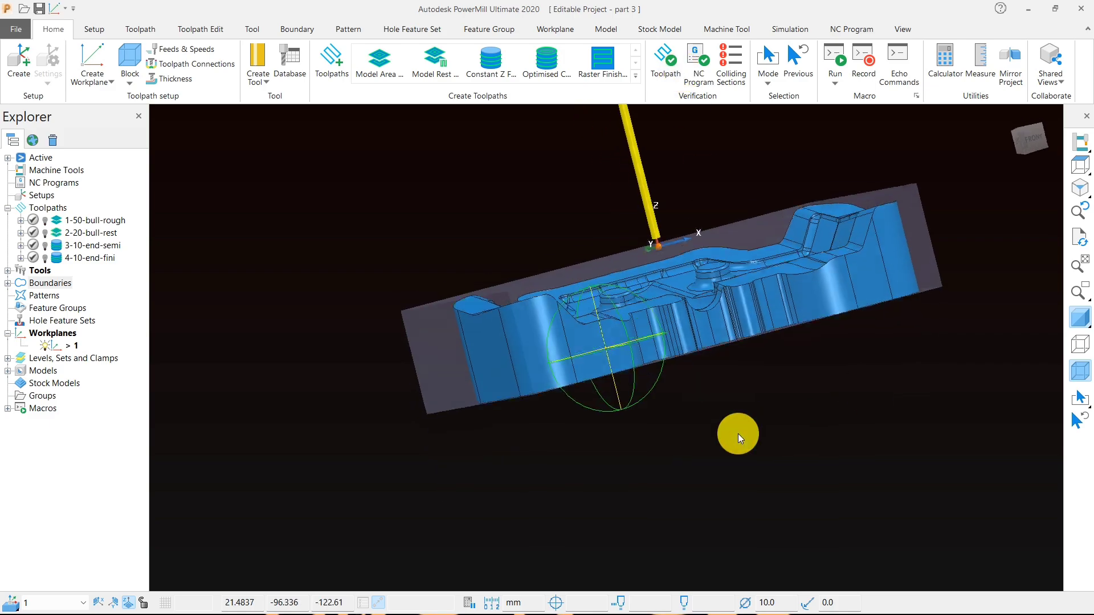
click(1080, 166)
scroll(794, 238, down, 3)
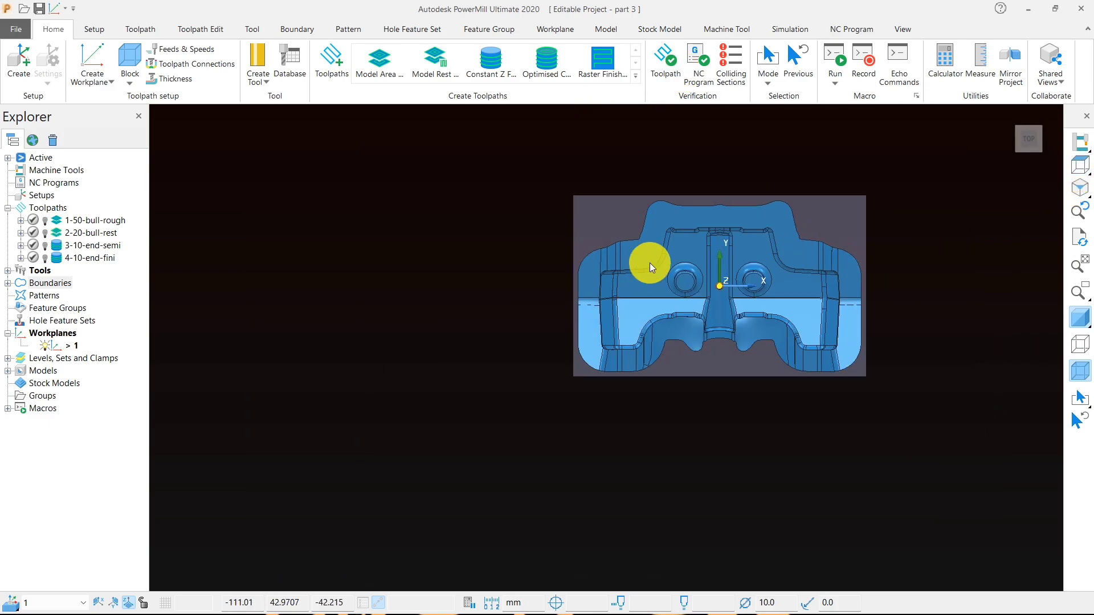
scroll(720, 402, up, 3)
- Select the flat underside face of the model and start a user-defined boundary
middle_drag(692, 464, 643, 152)
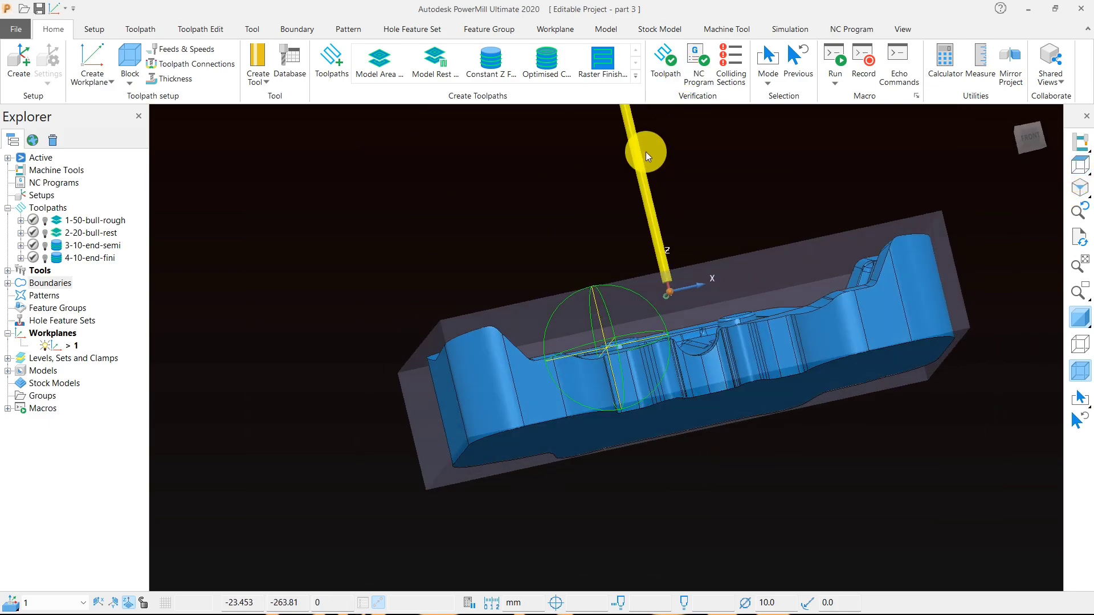
middle_drag(529, 261, 428, 204)
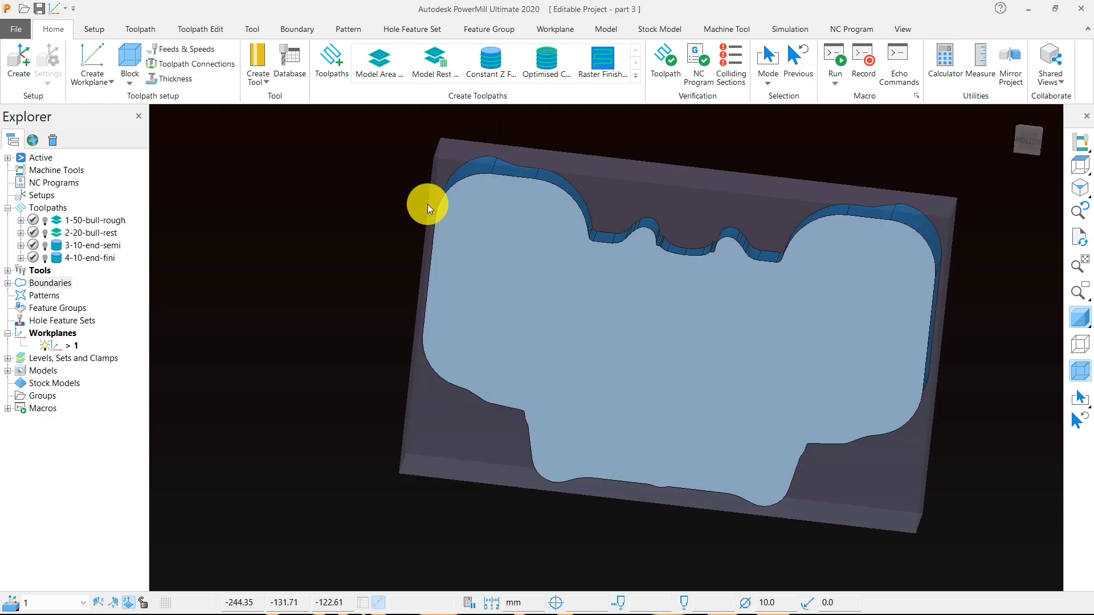
right_click(280, 201)
mouse_move(391, 229)
mouse_move(489, 262)
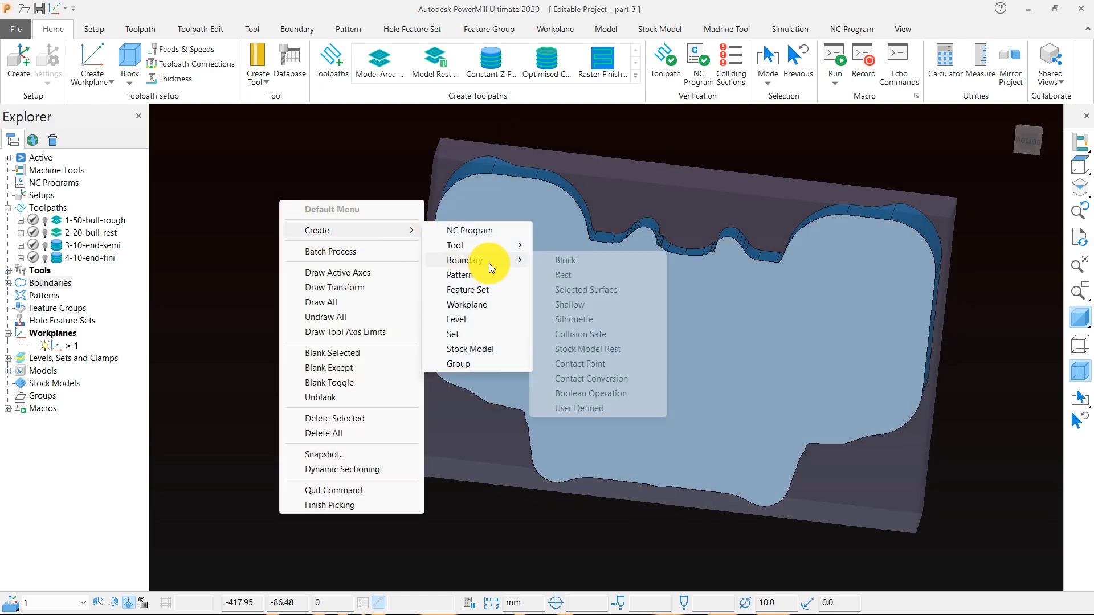
click(591, 409)
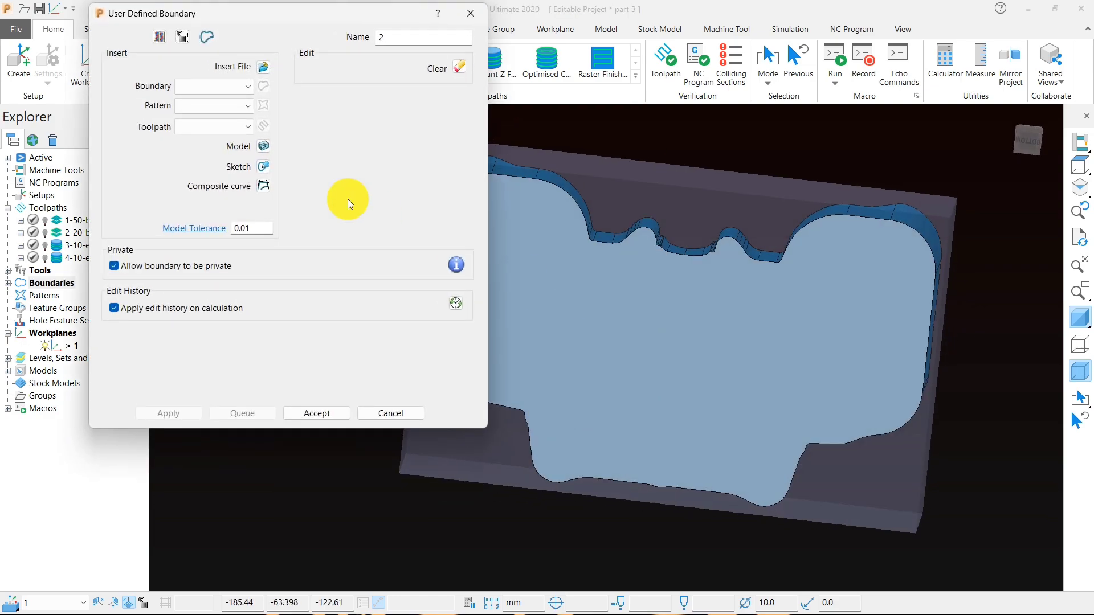
- Turn off the private and edit history options, insert the selected model face into boundary 2, and accept it
click(187, 265)
click(161, 308)
click(262, 147)
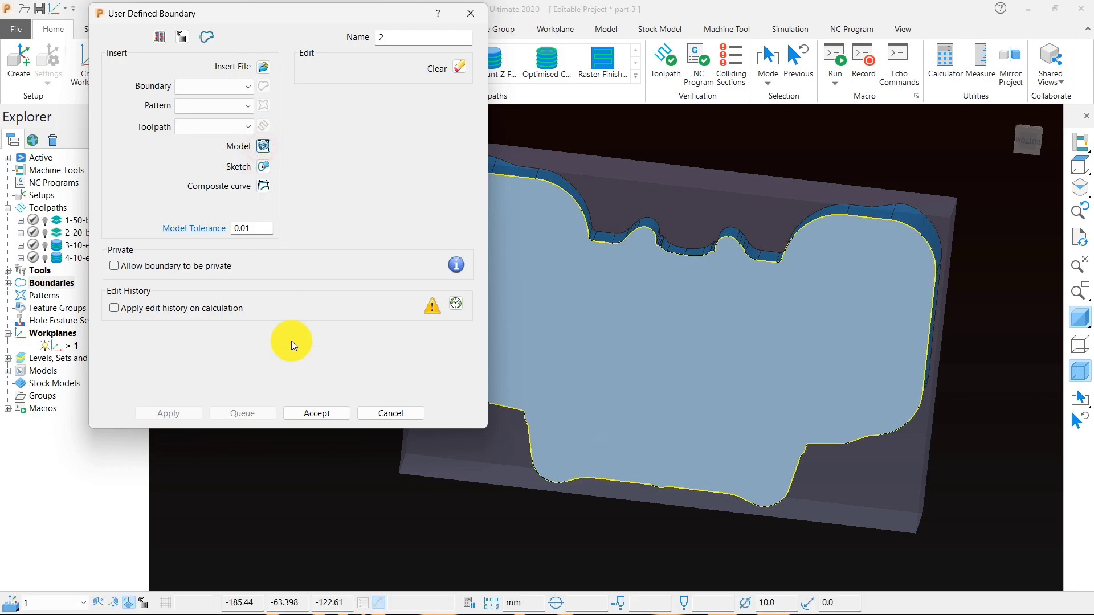
click(308, 412)
- Show the new boundary from the top with the model's shading and wireframe hidden
click(1081, 165)
click(1071, 242)
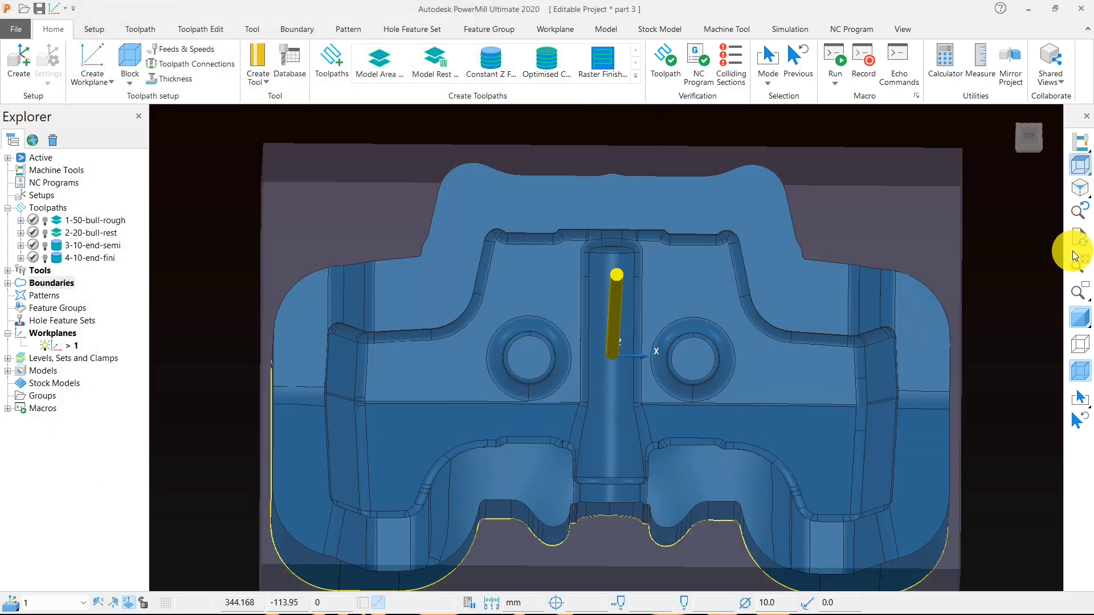
click(1075, 338)
scroll(771, 250, down, 3)
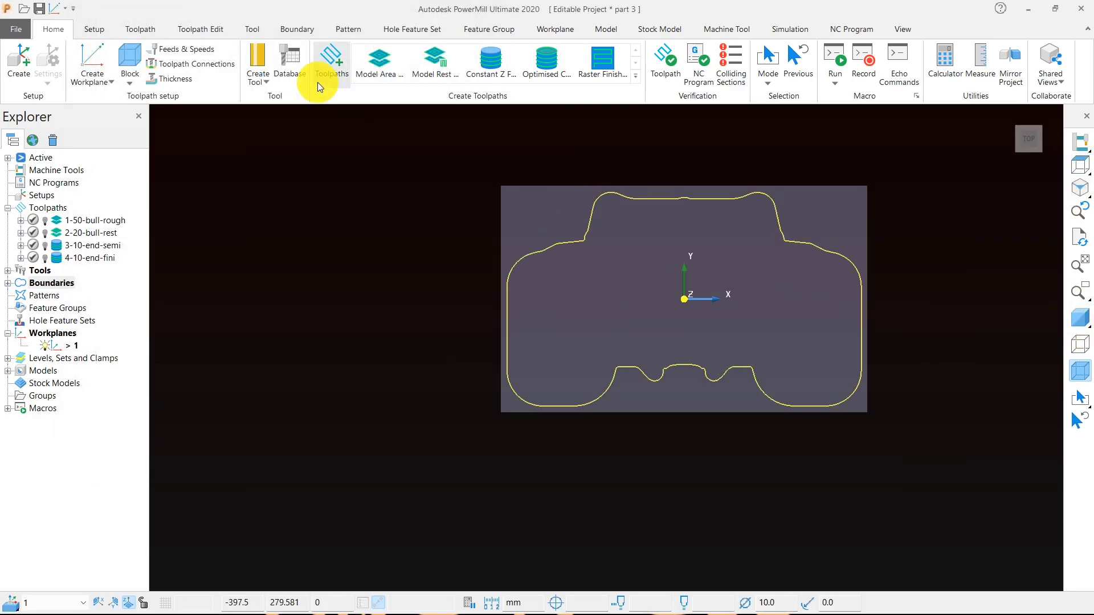
- Define the block by Boundary and calculate its limits from the model
click(140, 57)
click(102, 116)
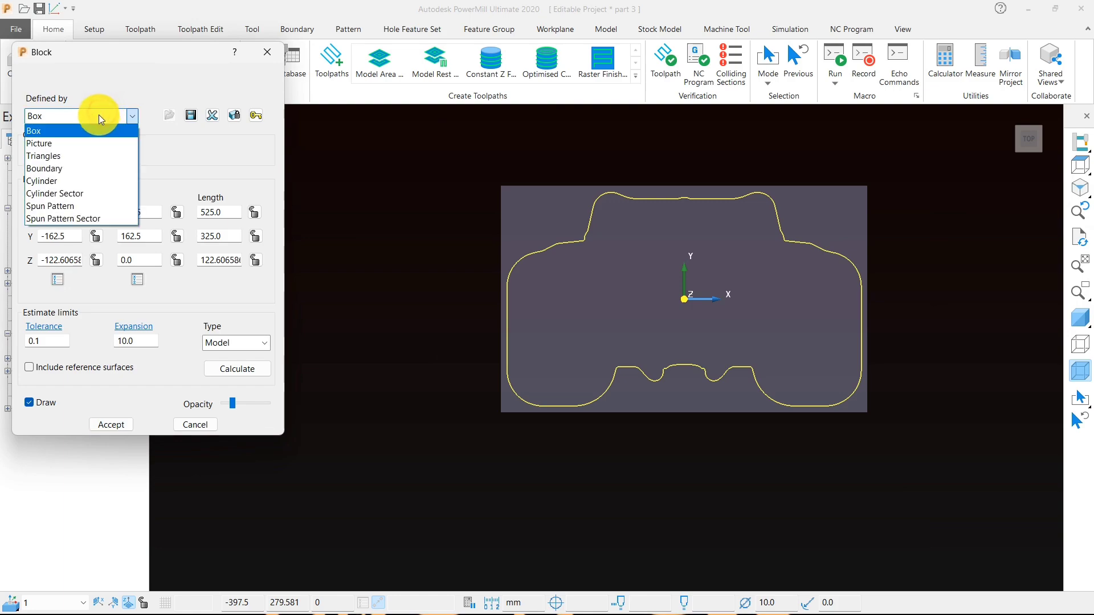
click(73, 170)
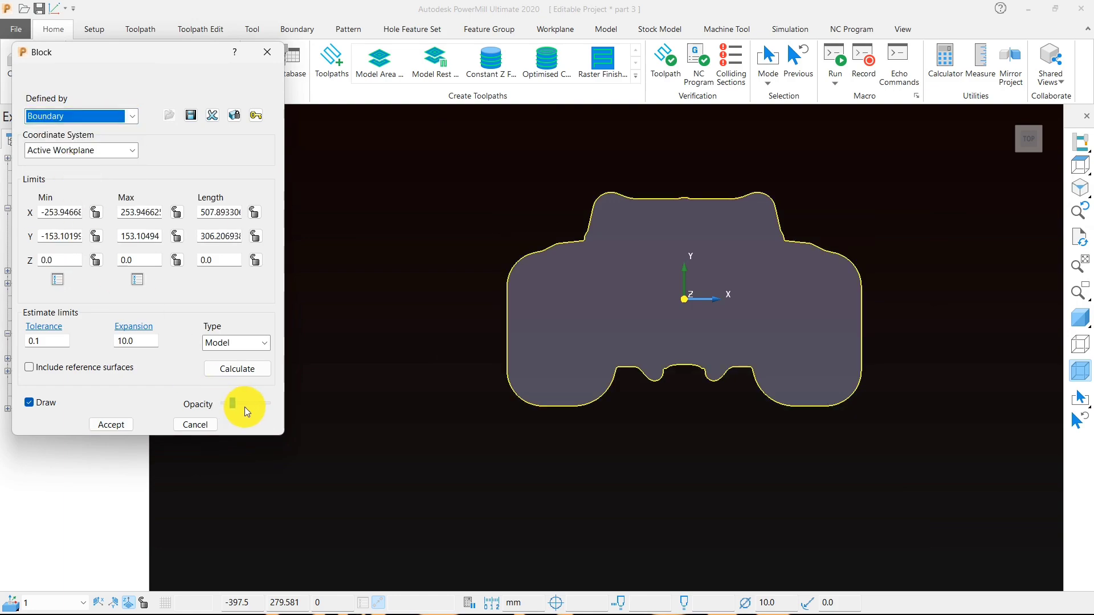
click(241, 371)
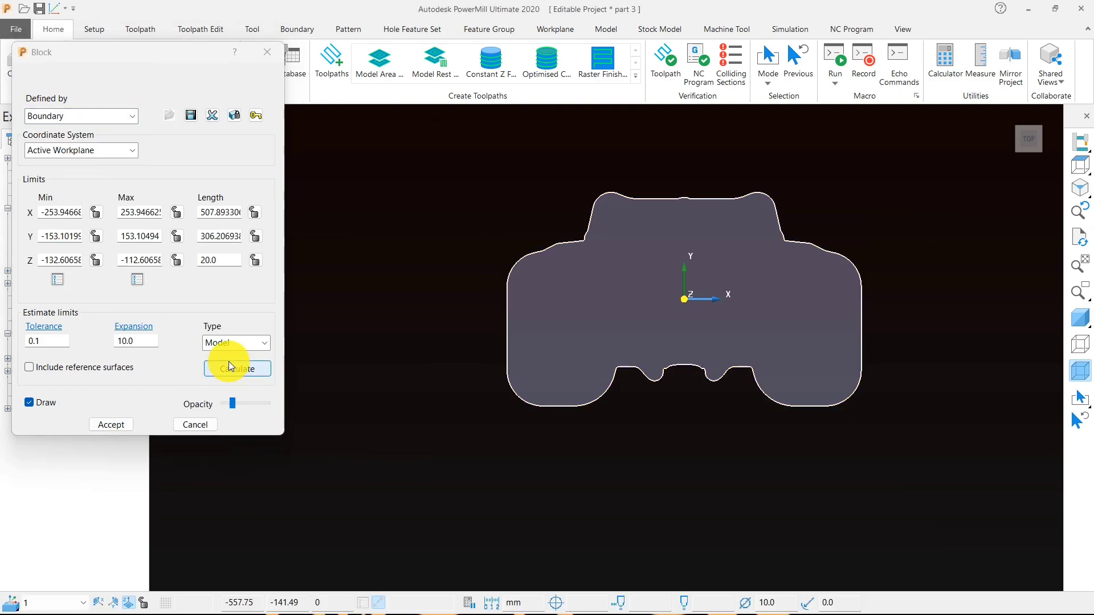
- Set the block's expansion to 0, recalculate its limits and accept the block
drag(143, 337, 112, 337)
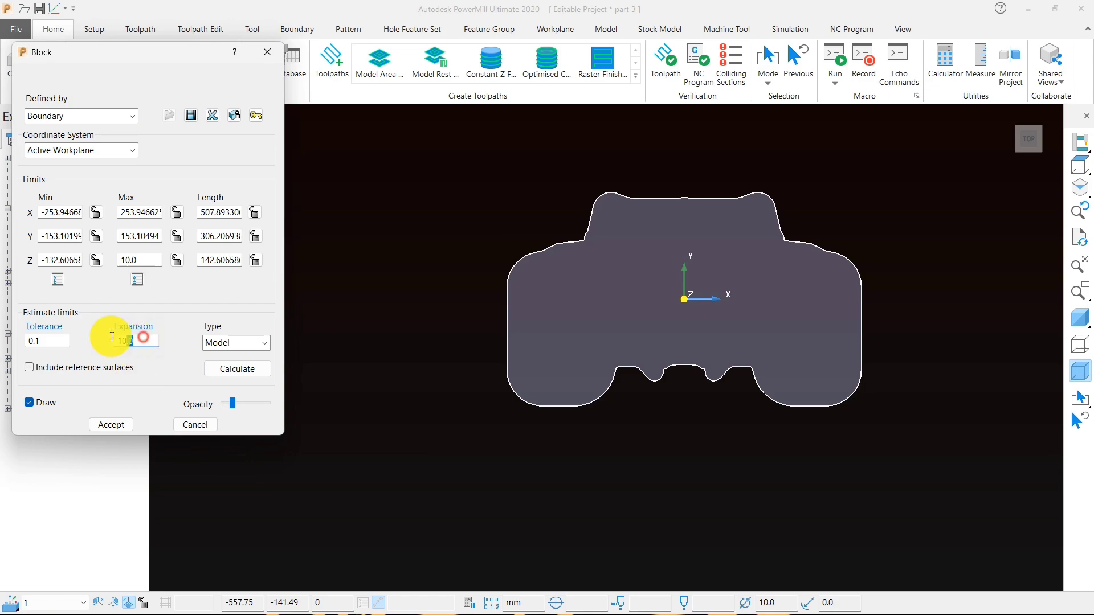
text(0)
click(221, 370)
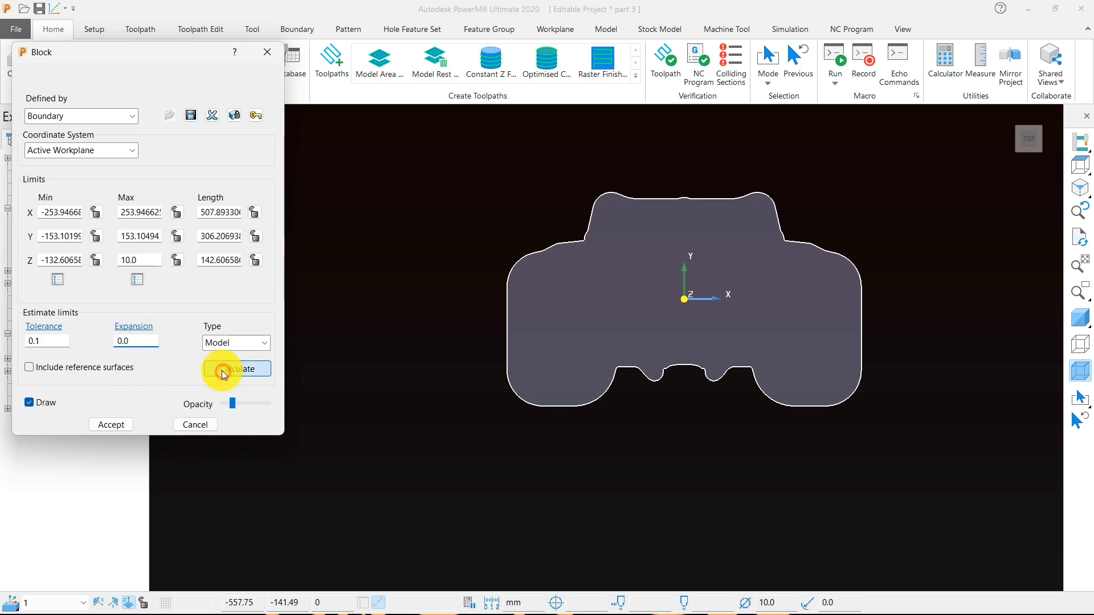
click(126, 424)
- Deactivate and hide boundary 2, and show the model shaded inside the block
middle_drag(406, 453, 593, 299)
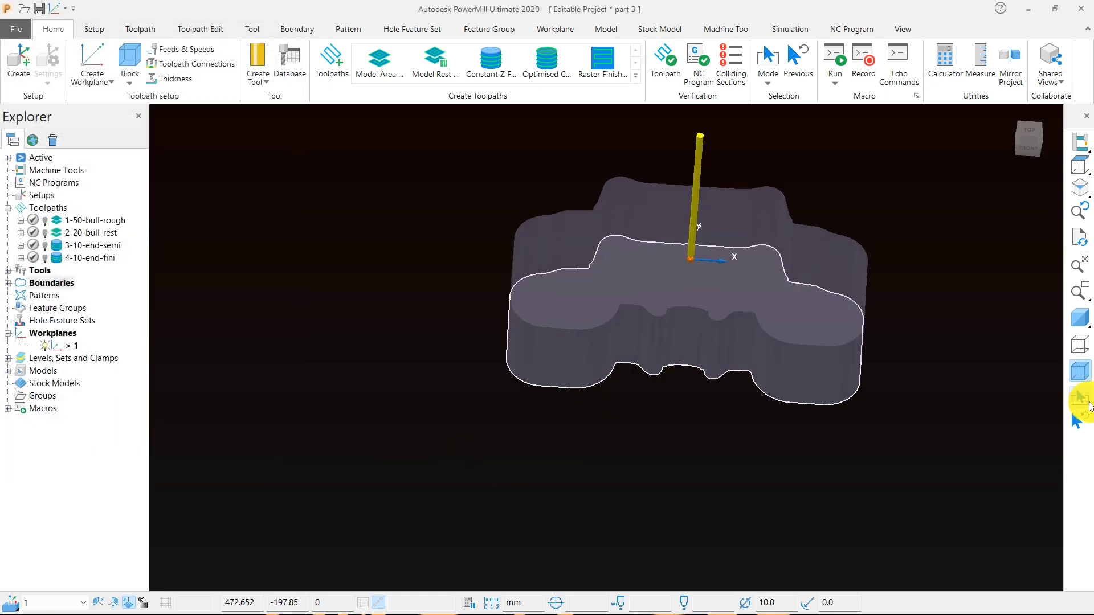
scroll(765, 283, up, 4)
scroll(491, 317, down, 3)
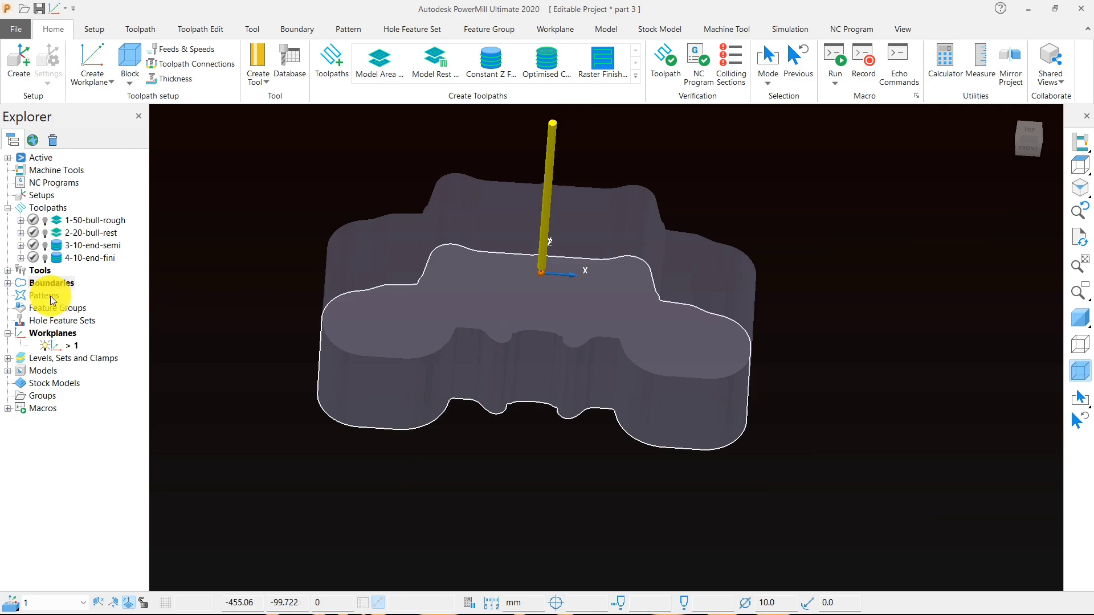
click(7, 284)
double_click(68, 308)
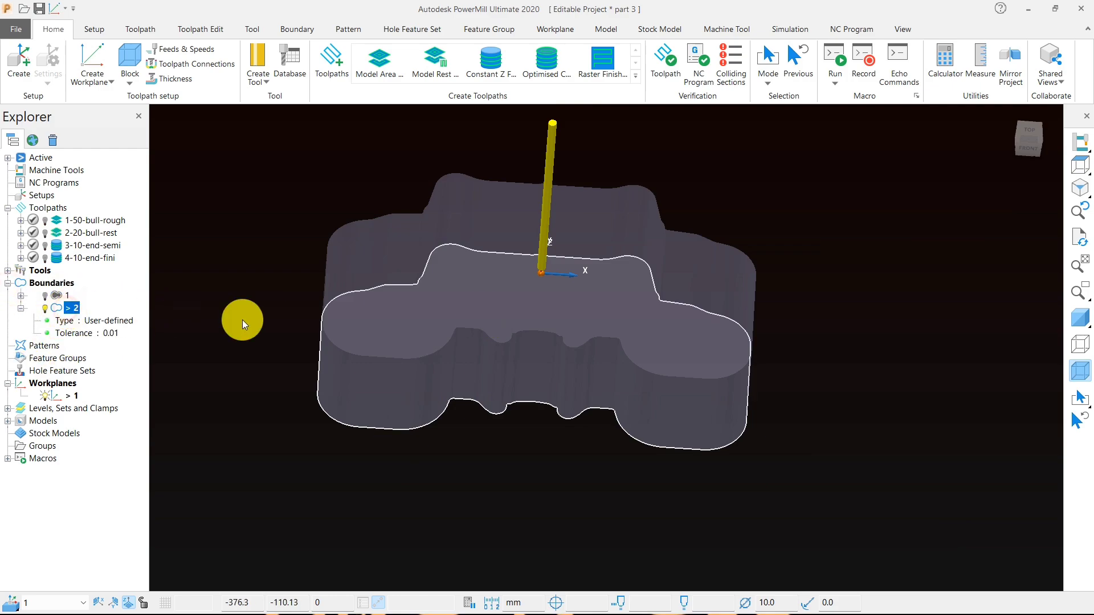
double_click(59, 310)
middle_drag(598, 338, 611, 408)
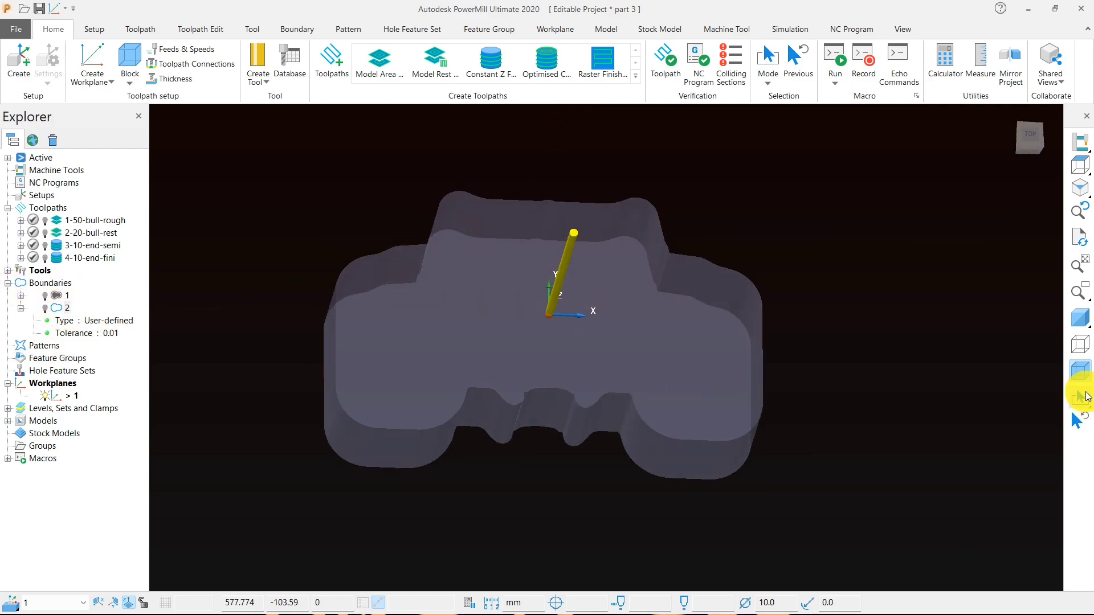
click(1077, 321)
middle_drag(718, 350, 615, 342)
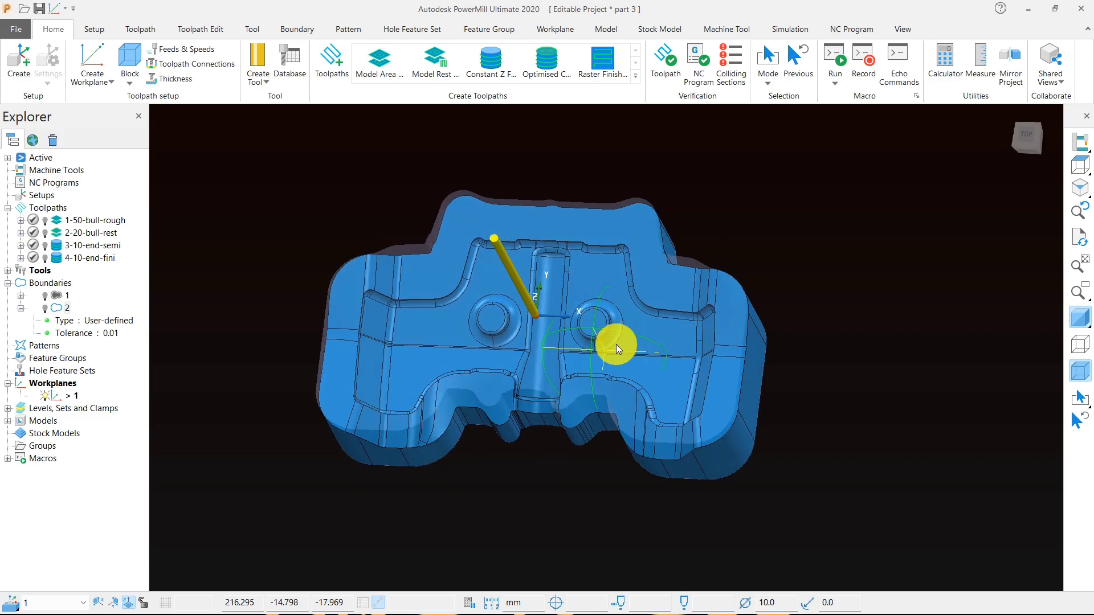
- Start an Optimised Constant Z Finishing toolpath and create a ball nosed tool named 10-ball for it
click(1078, 170)
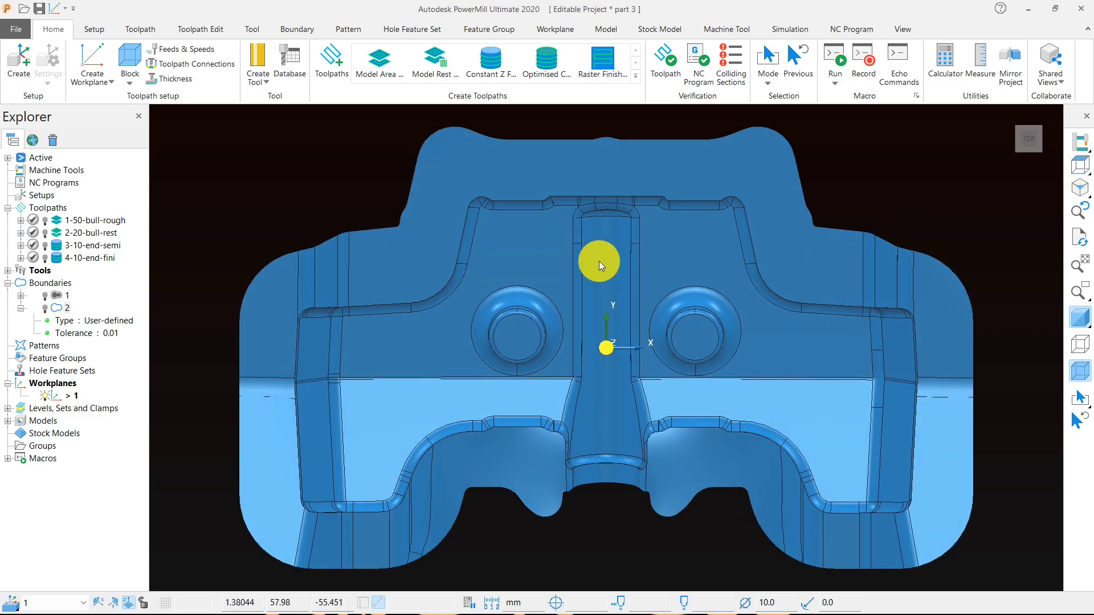
middle_drag(600, 261, 522, 85)
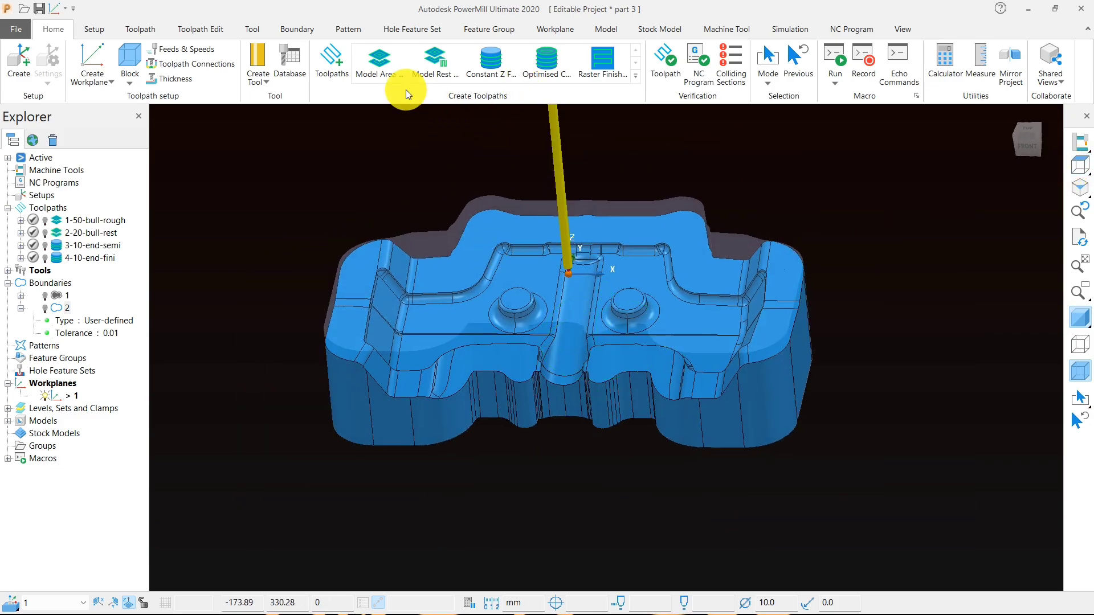
scroll(484, 280, up, 3)
middle_drag(483, 298, 536, 342)
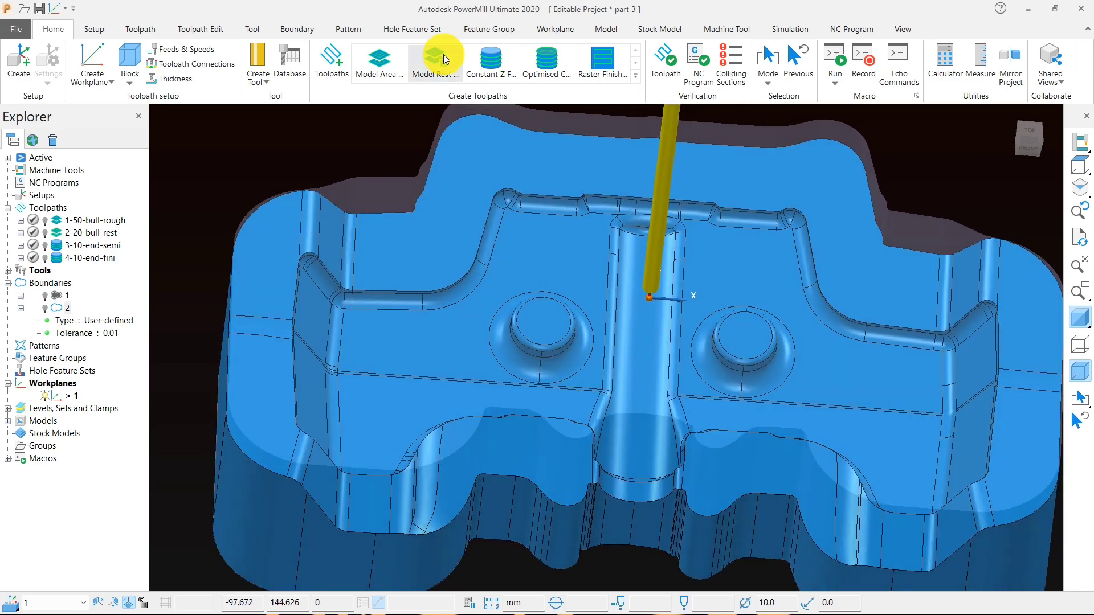
click(534, 73)
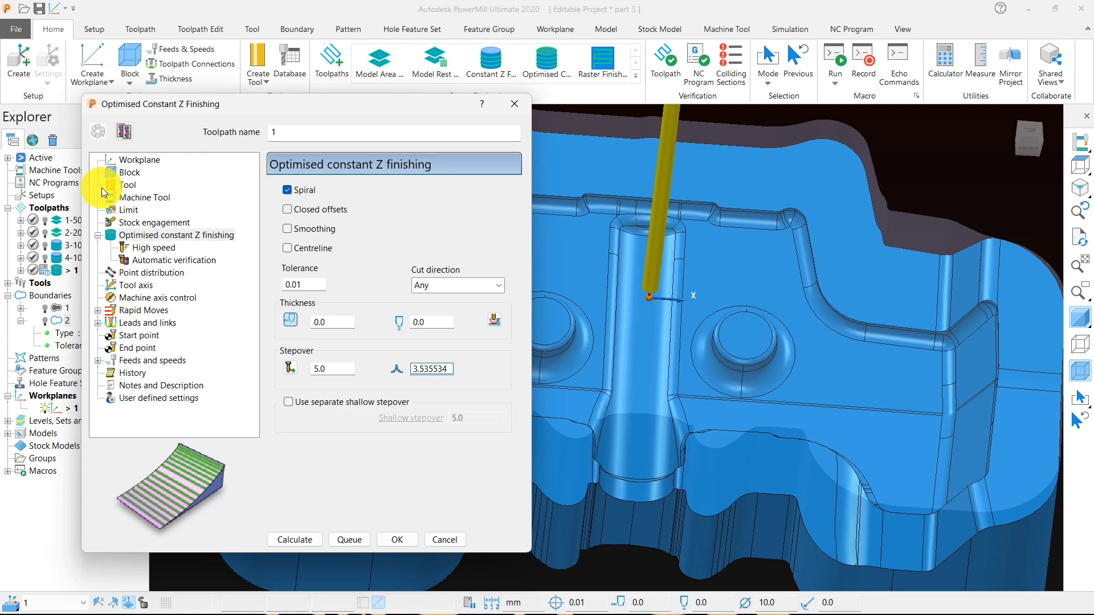
click(126, 185)
click(317, 193)
click(318, 235)
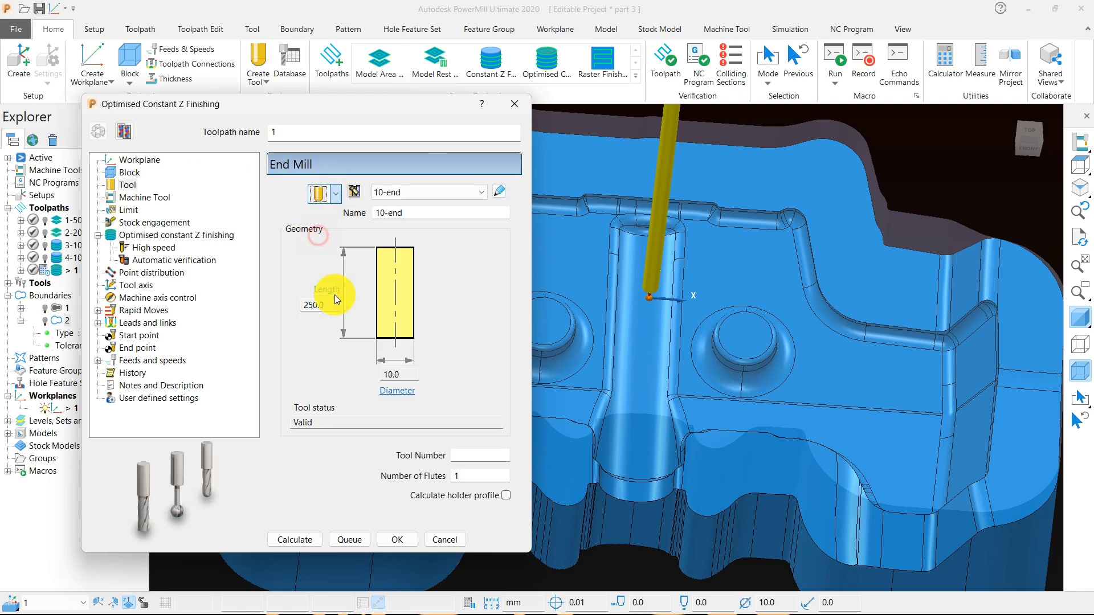
click(385, 214)
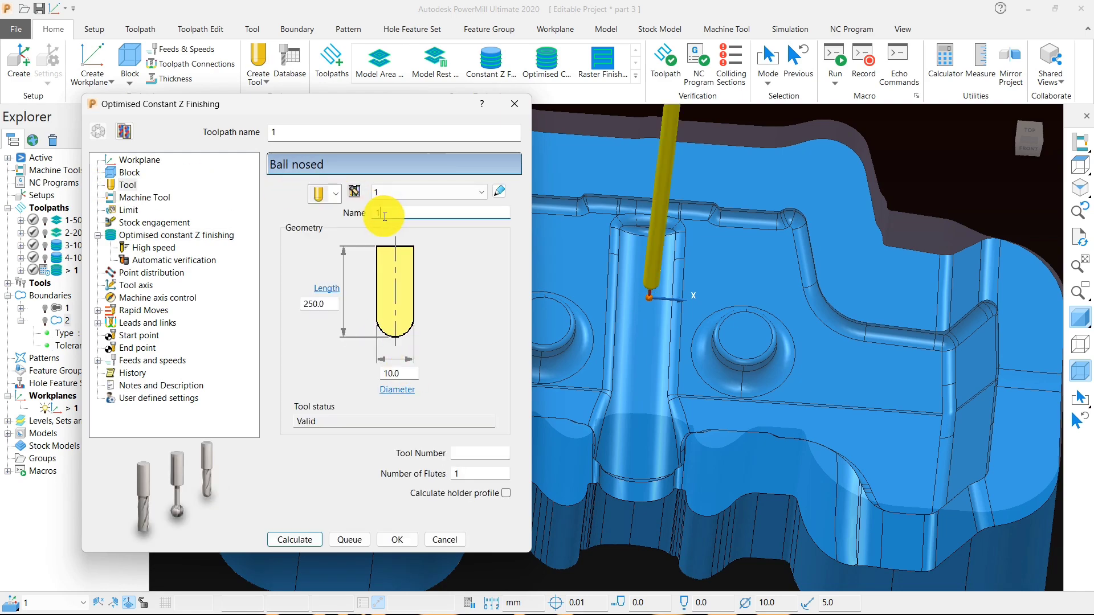
text(0-ball)
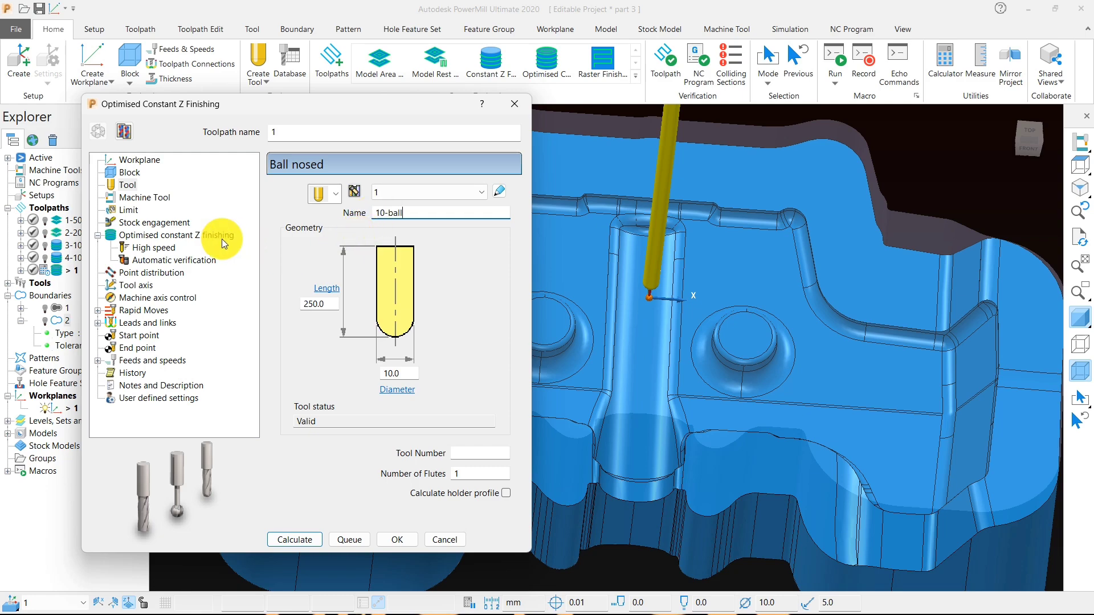
- Enable closed offsets, set the stepover to 0.5, calculate the Optimised Constant Z toolpath and close its settings
click(183, 236)
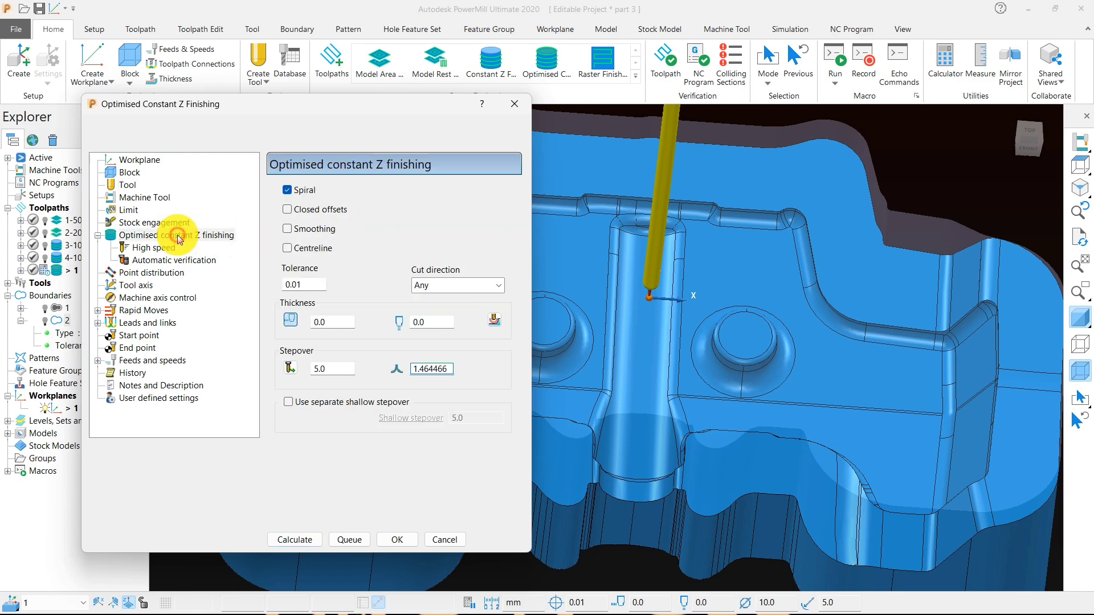
click(307, 211)
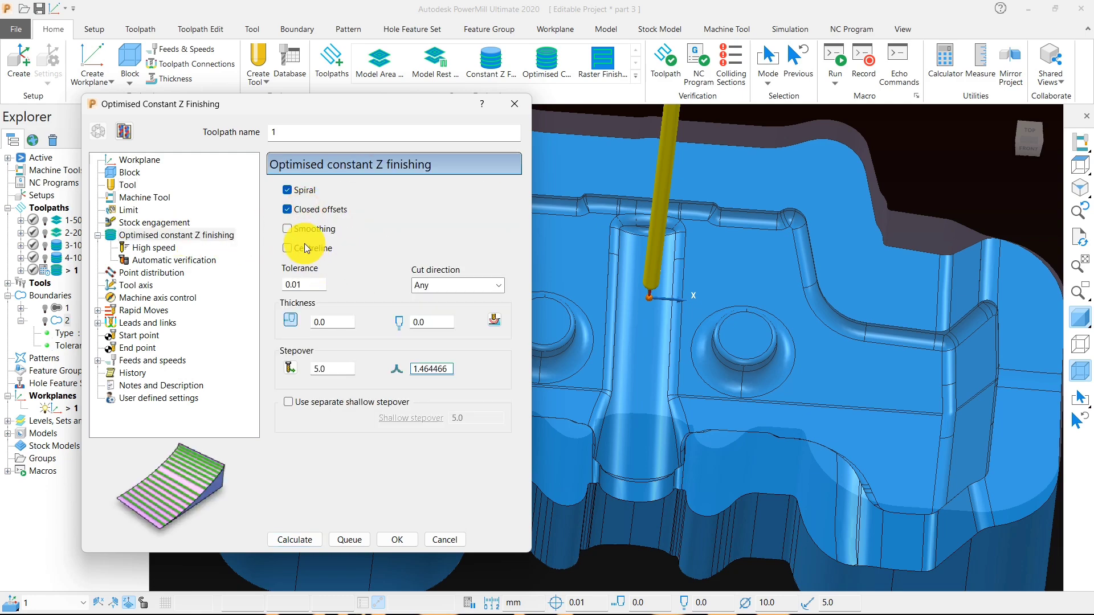
click(291, 368)
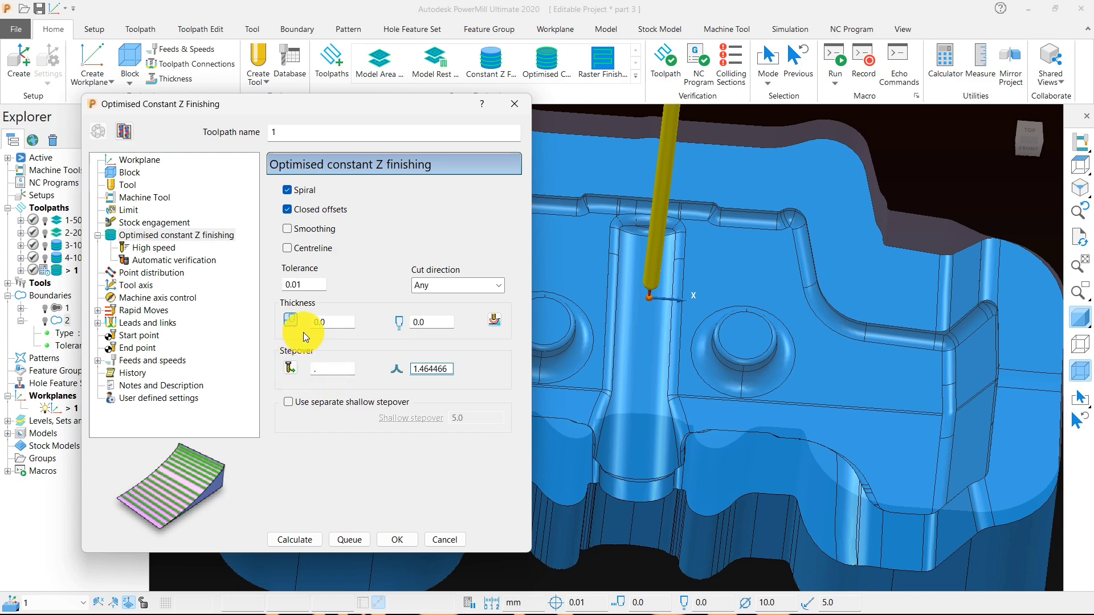
text(.5)
scroll(734, 382, down, 3)
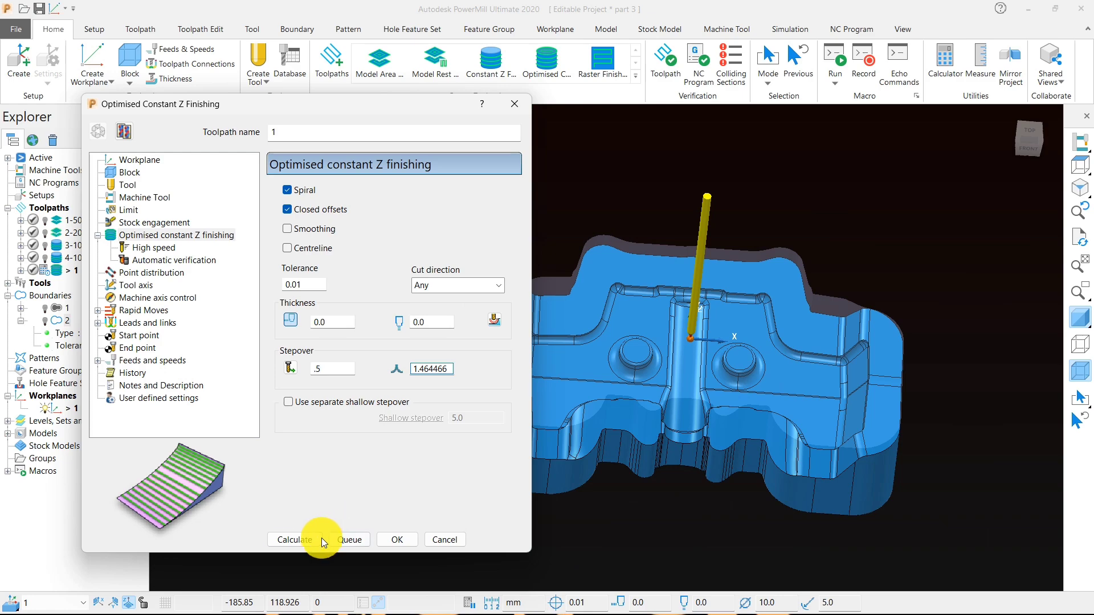
click(313, 539)
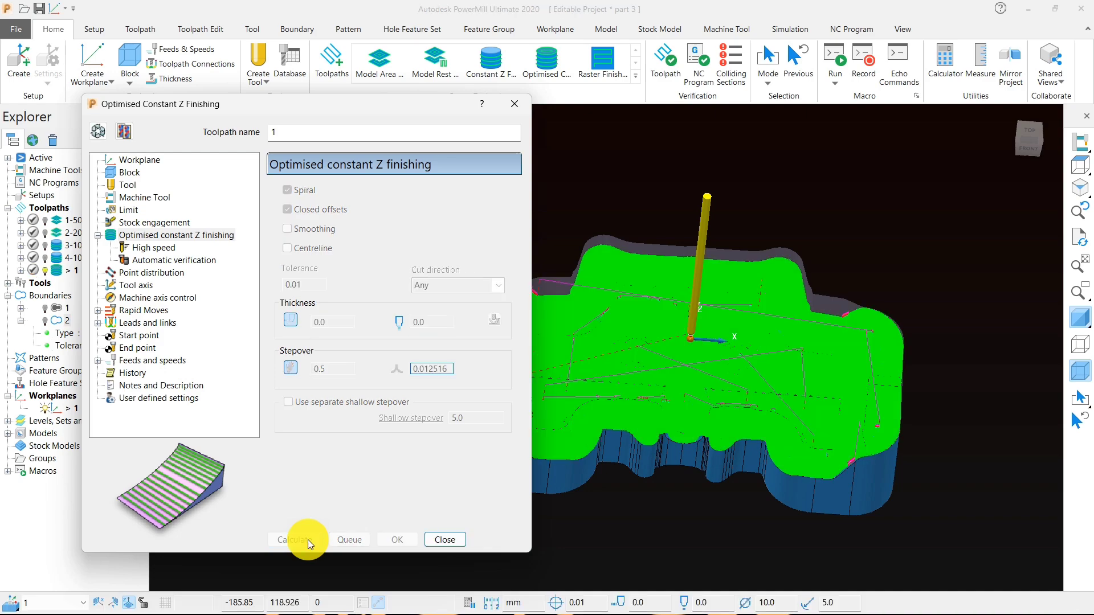
click(445, 539)
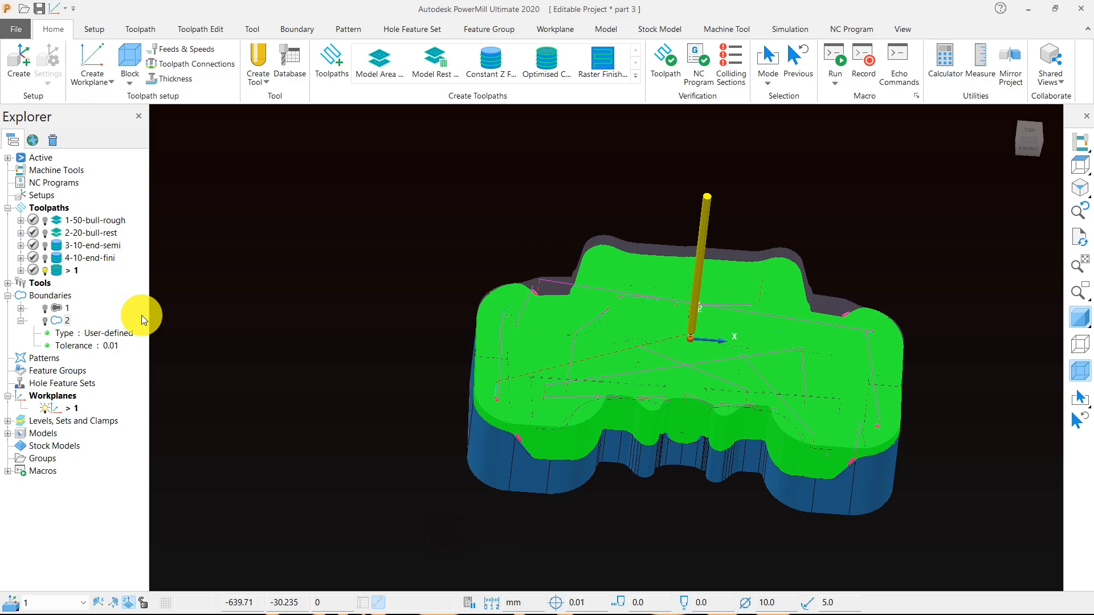
- Deactivate and hide the calculated finishing toolpath, and create a rest boundary with 10-ball as its reference tool
double_click(61, 272)
scroll(700, 399, up, 4)
mouse_move(700, 403)
middle_down()
mouse_move(648, 398)
mouse_move(365, 241)
middle_up()
scroll(365, 241, down, 4)
right_click(344, 231)
mouse_move(463, 266)
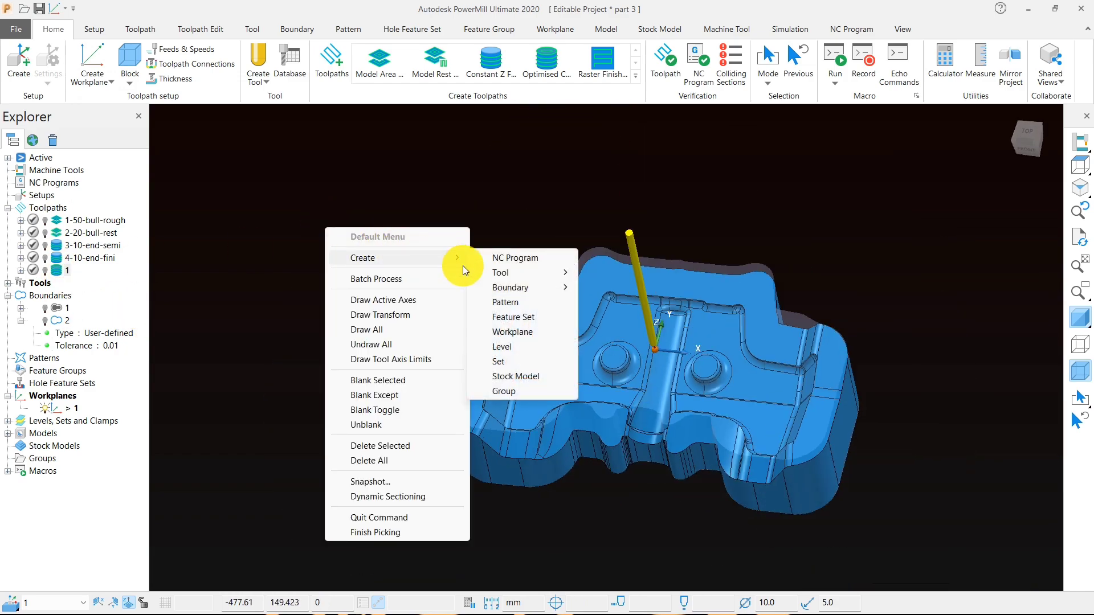
mouse_move(519, 288)
click(607, 299)
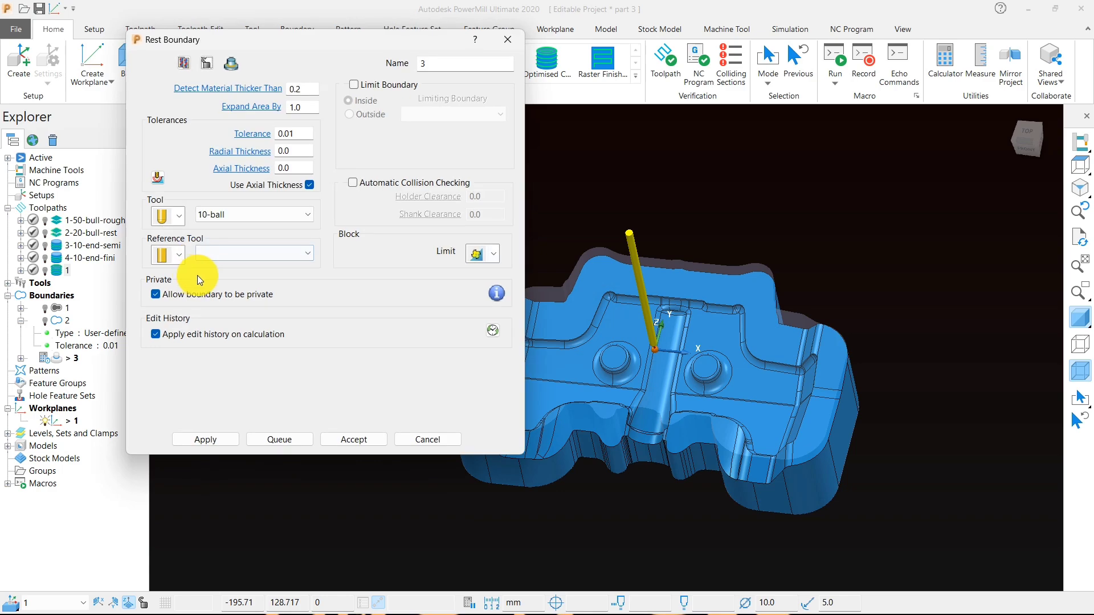
click(247, 253)
click(244, 306)
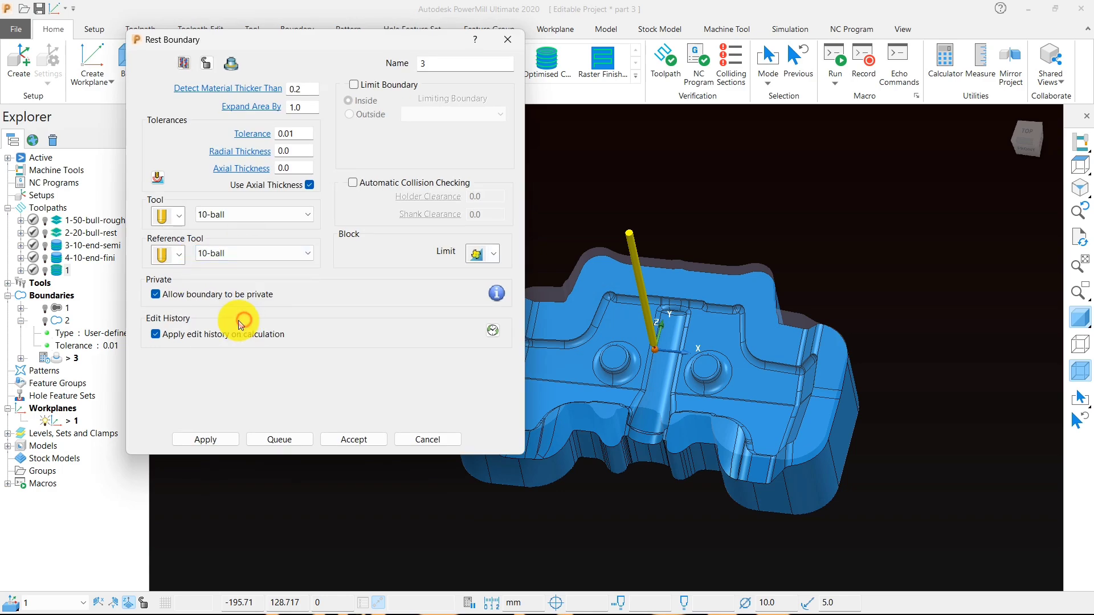
- Create a ball nosed tool of diameter 6 for the rest boundary, calculate the boundary and close its settings
click(179, 216)
click(161, 245)
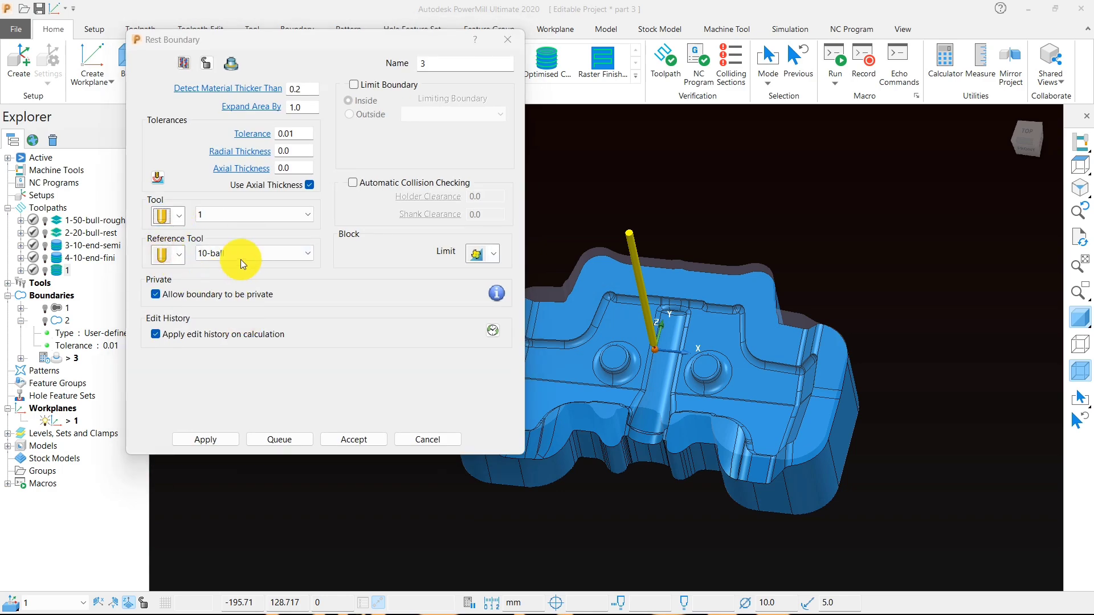
text(6)
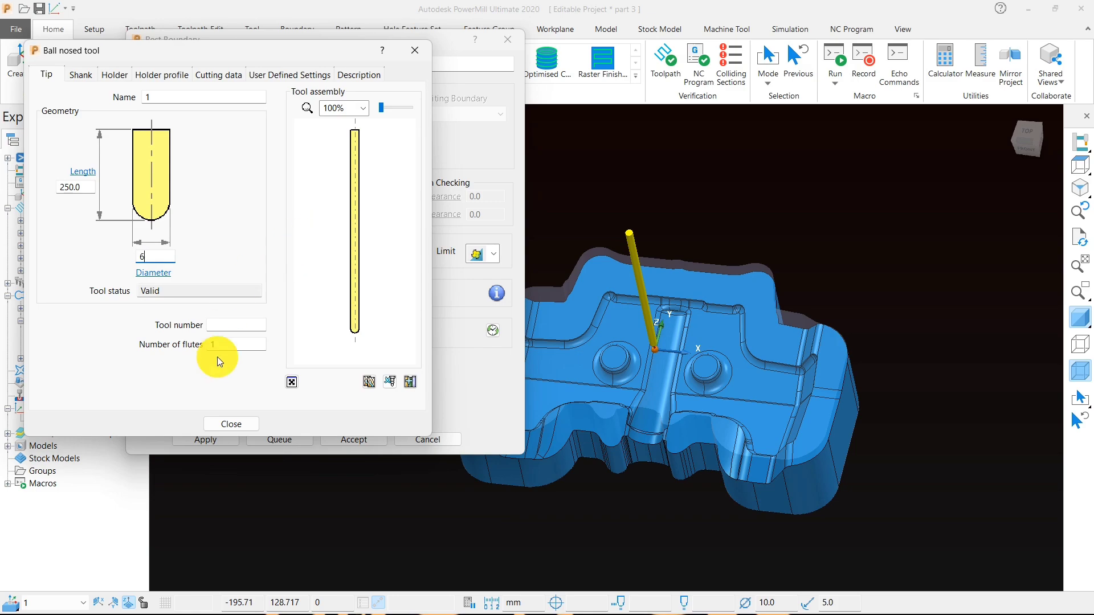
click(223, 424)
click(217, 440)
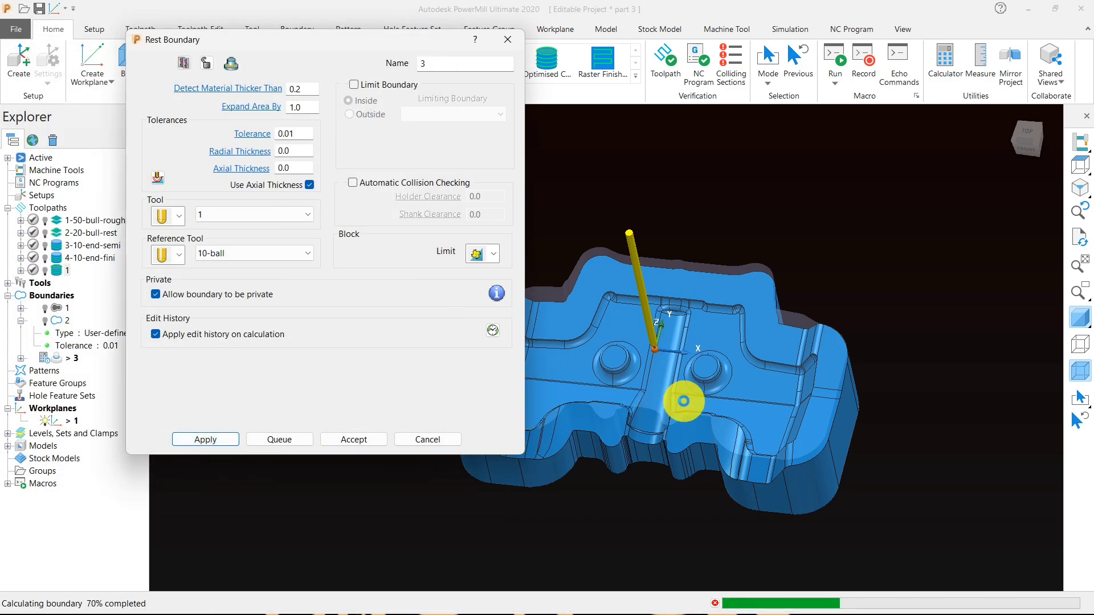
mouse_move(679, 399)
middle_down()
mouse_move(678, 429)
mouse_move(696, 449)
mouse_move(710, 332)
mouse_move(634, 443)
mouse_move(625, 434)
middle_up()
scroll(604, 364, up, 5)
middle_drag(604, 365, 831, 409)
scroll(831, 410, down, 6)
click(432, 439)
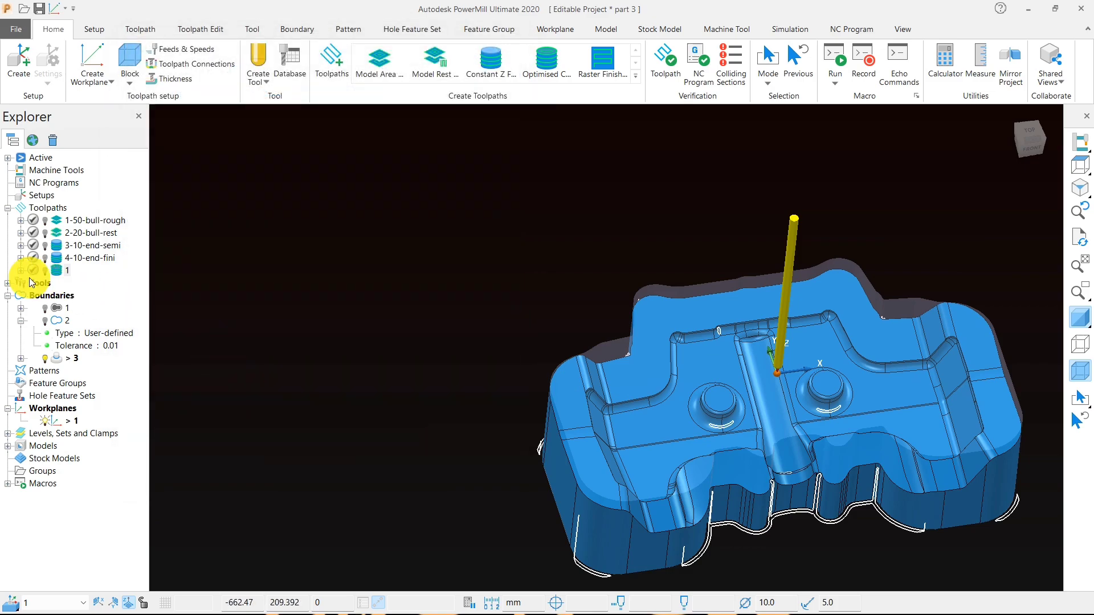
- Examine the Optimised Constant Z passes on the model by showing and hiding toolpath 1
drag(60, 272, 388, 307)
mouse_move(606, 326)
middle_down()
mouse_move(702, 388)
mouse_move(661, 388)
middle_up()
scroll(661, 388, up, 5)
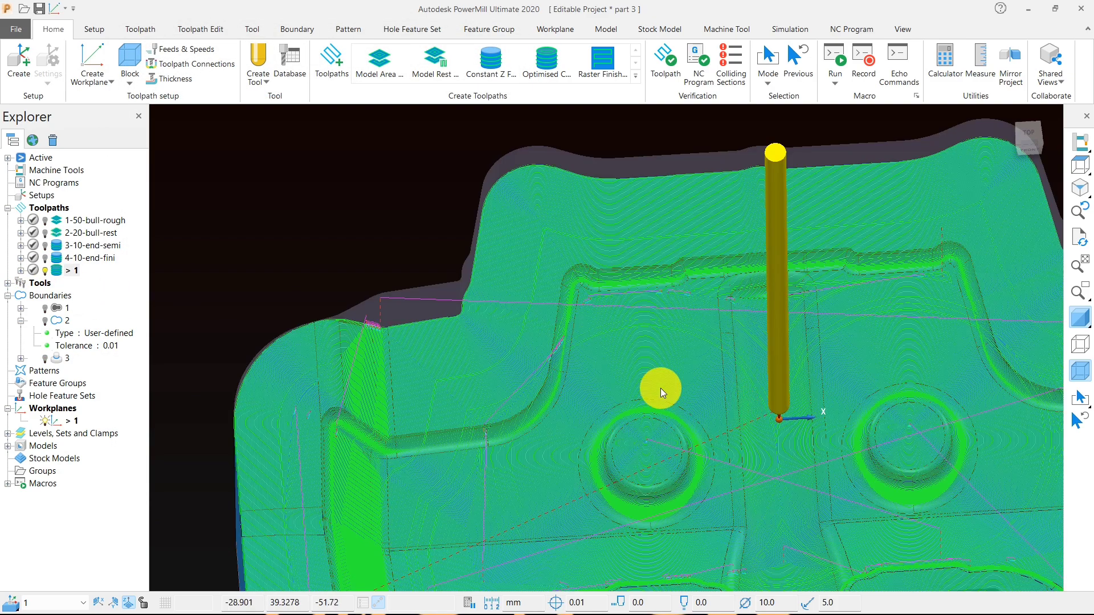
double_click(59, 272)
scroll(636, 264, down, 5)
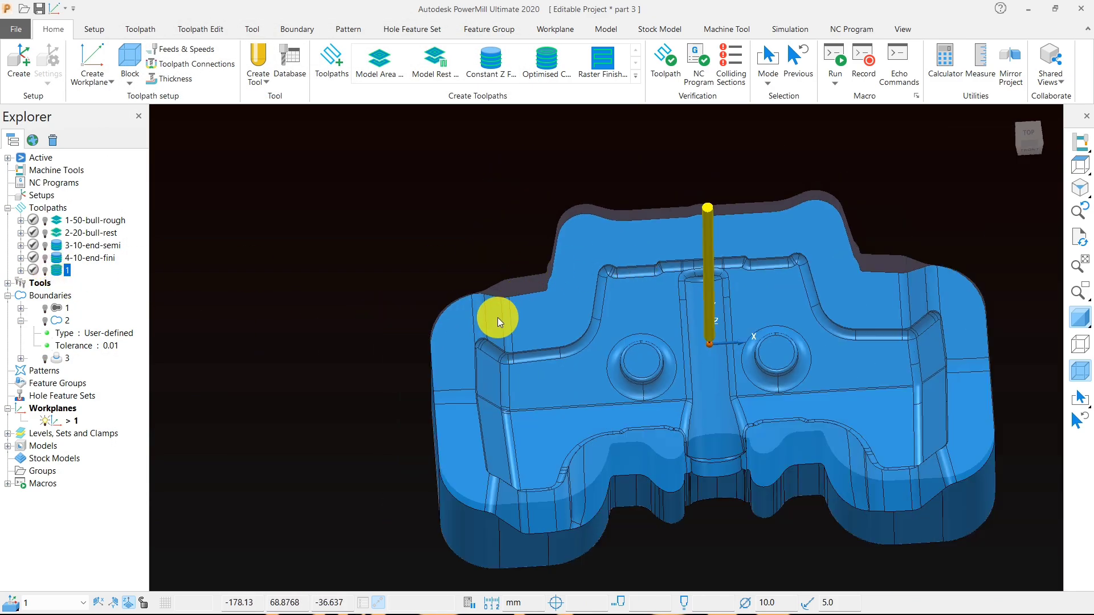
double_click(59, 272)
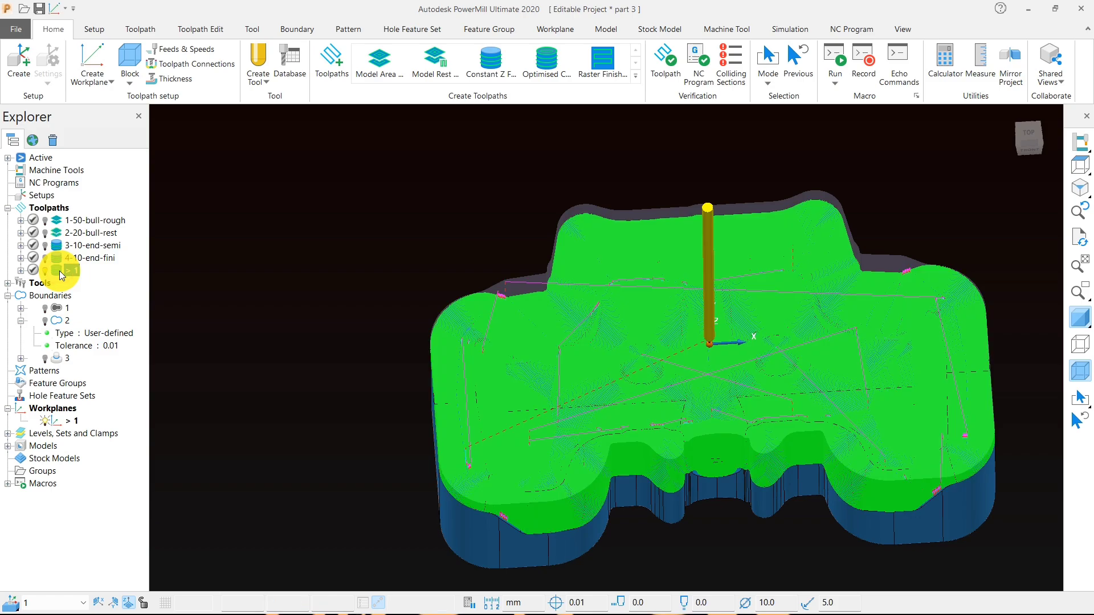
double_click(59, 271)
scroll(735, 385, up, 3)
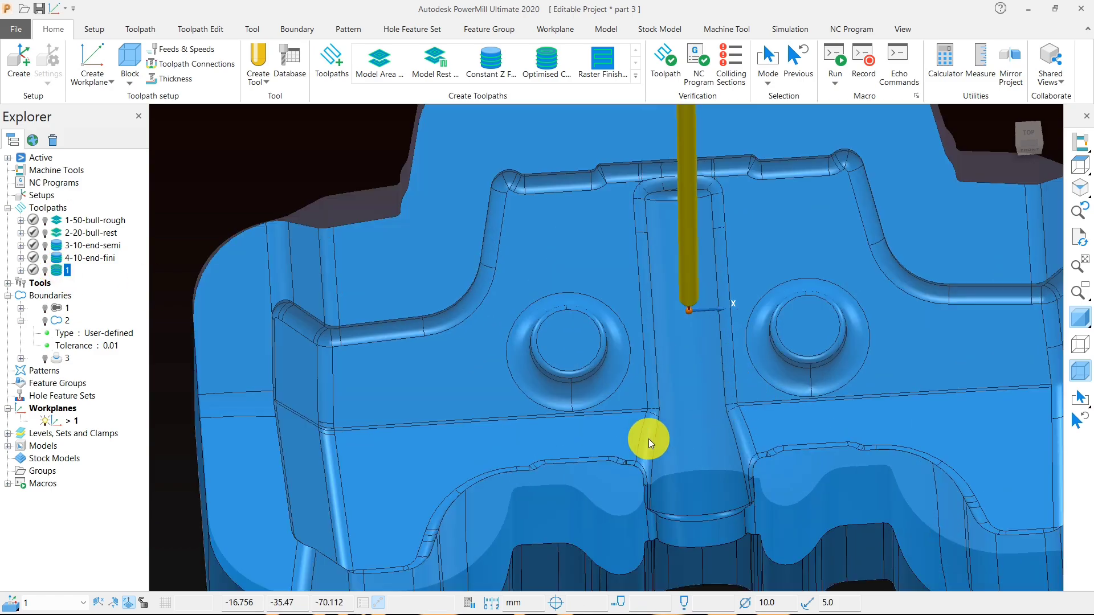
middle_drag(648, 439, 593, 391)
scroll(600, 334, down, 3)
middle_drag(601, 336, 640, 375)
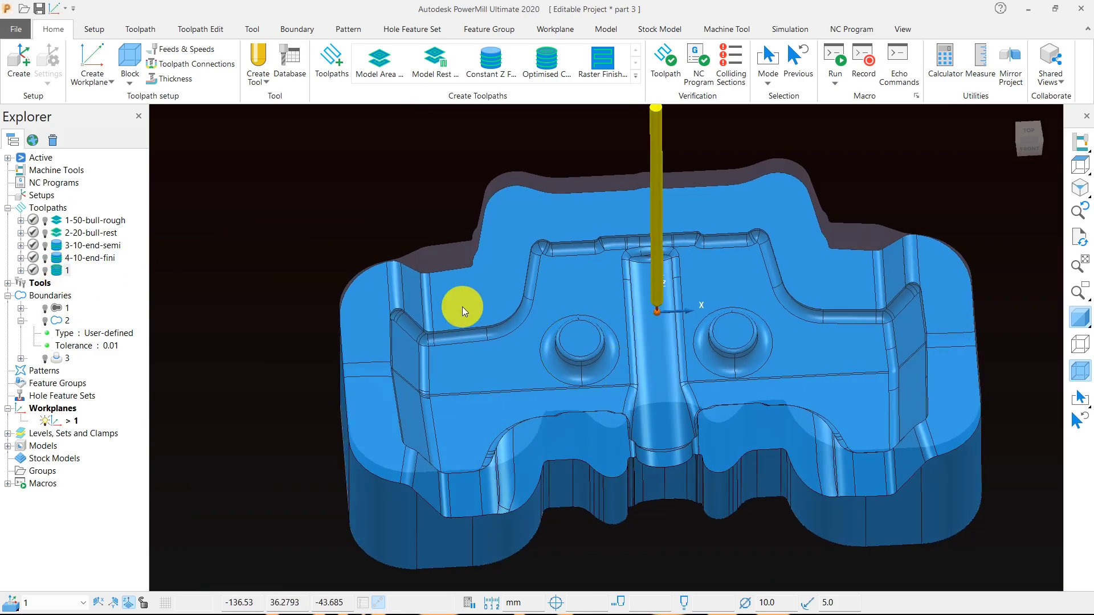
middle_drag(459, 305, 587, 325)
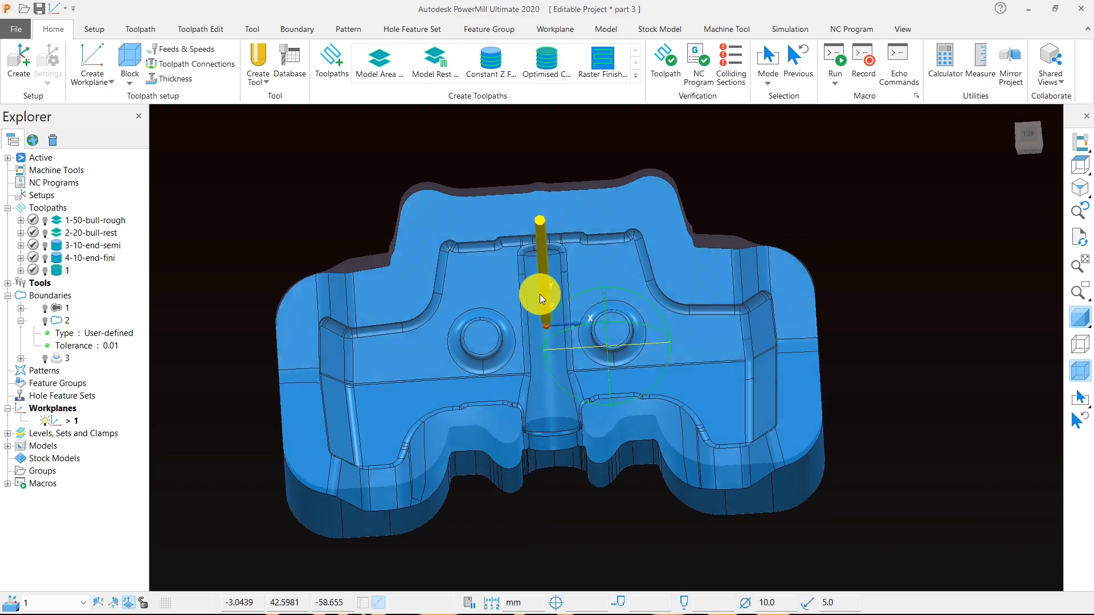
- Review every toolpath in order, from 1-50-bull-rough to the final finishing toolpath, and end with the bare model displayed
double_click(64, 224)
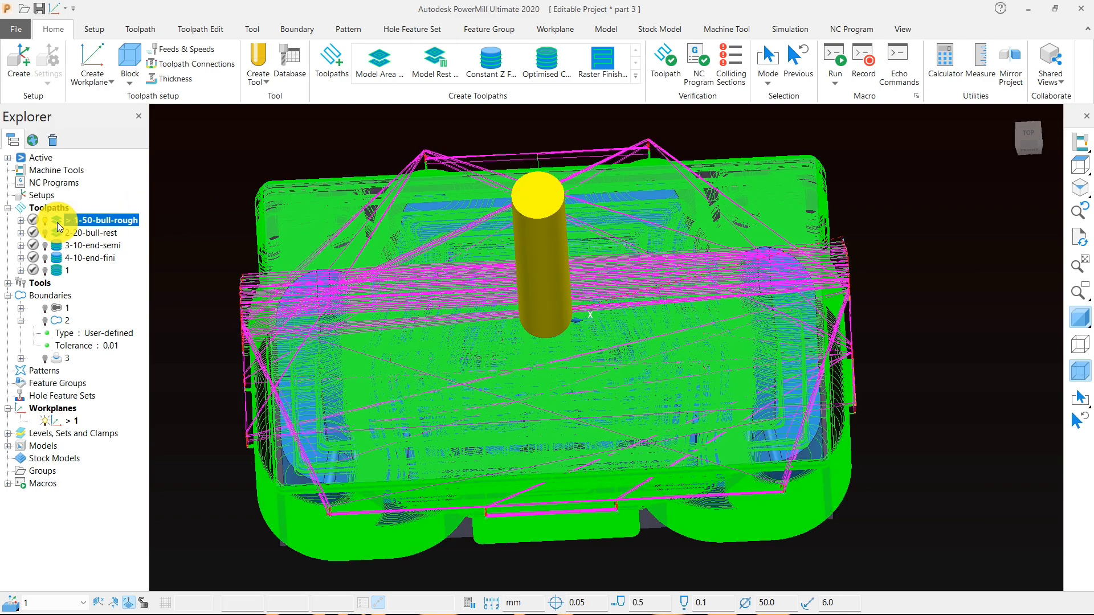
double_click(63, 238)
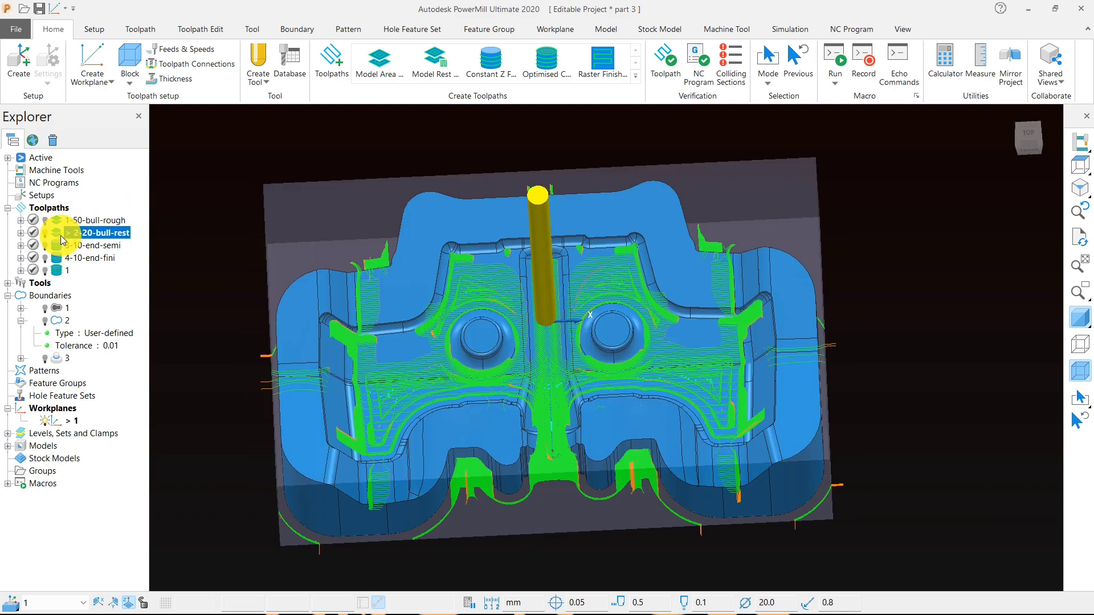
scroll(510, 320, down, 3)
middle_drag(514, 326, 534, 367)
scroll(534, 367, up, 3)
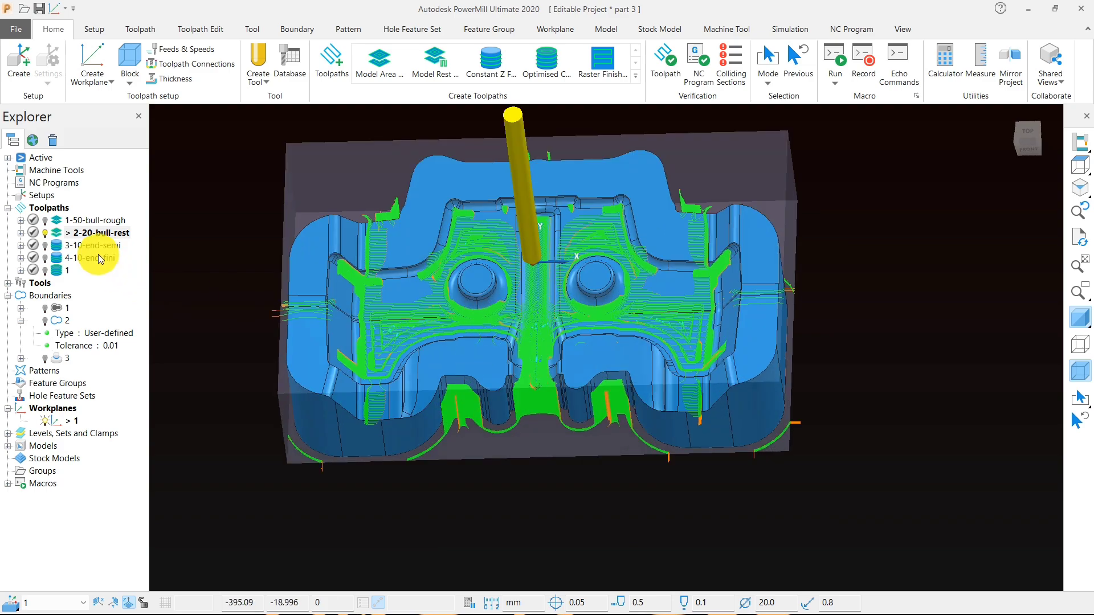
double_click(64, 249)
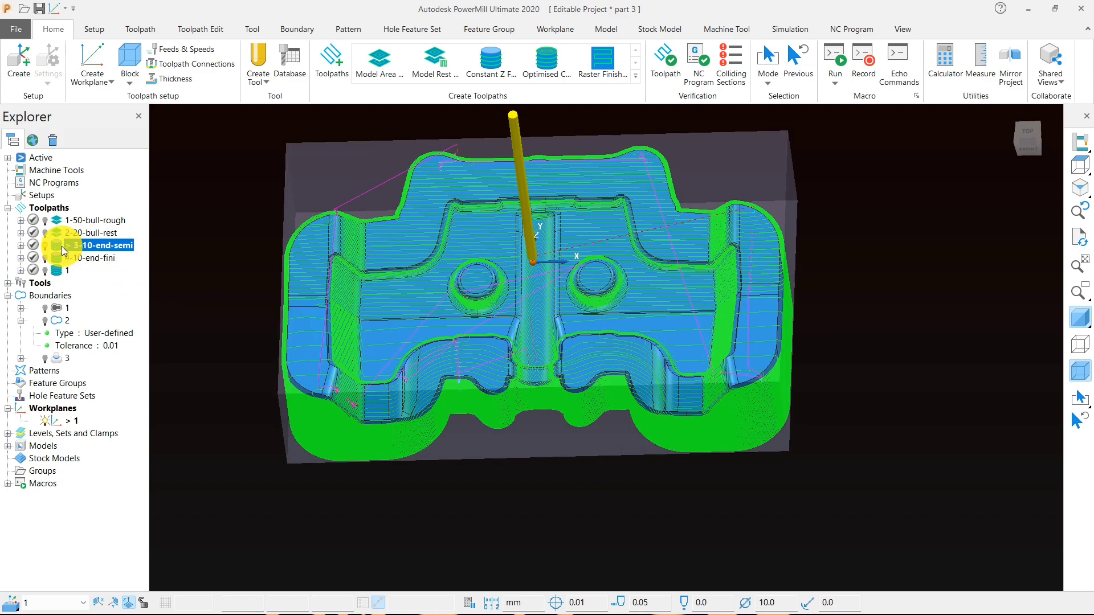
double_click(61, 259)
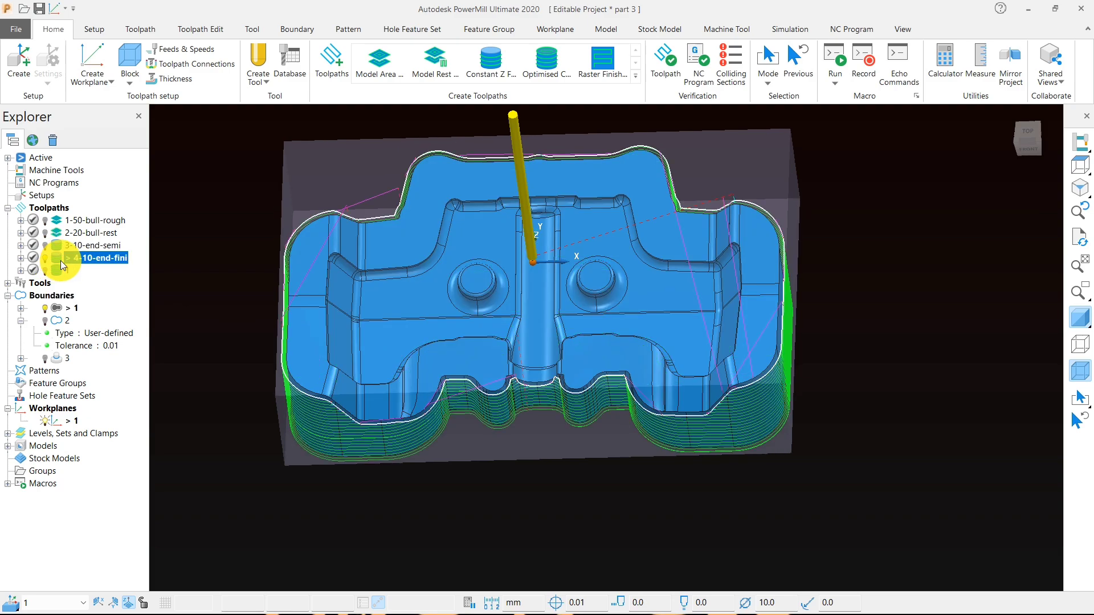
double_click(63, 273)
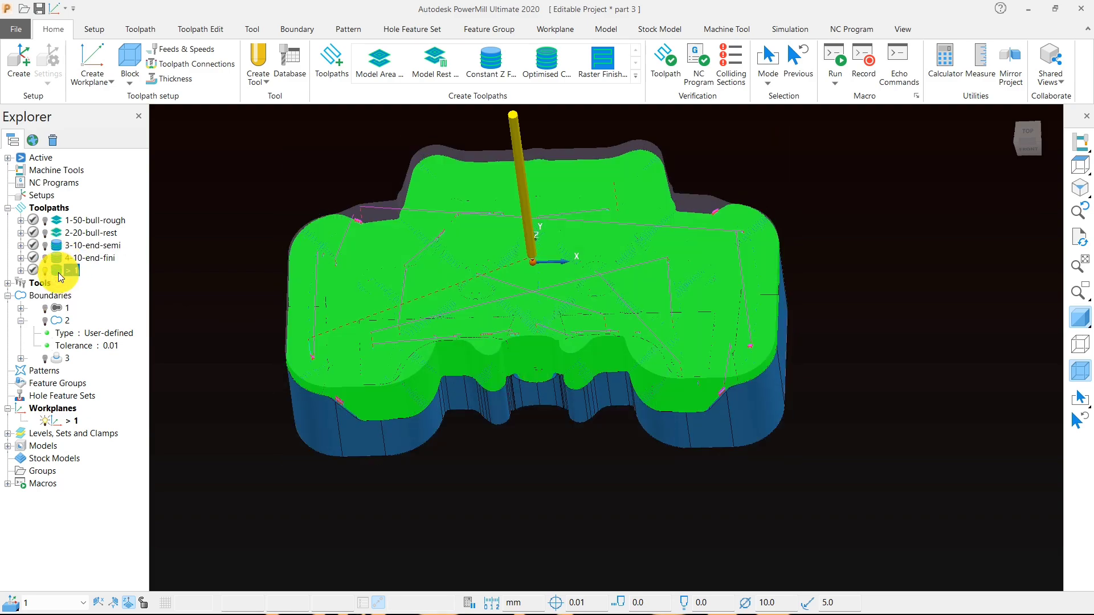
double_click(59, 273)
middle_drag(489, 443, 680, 425)
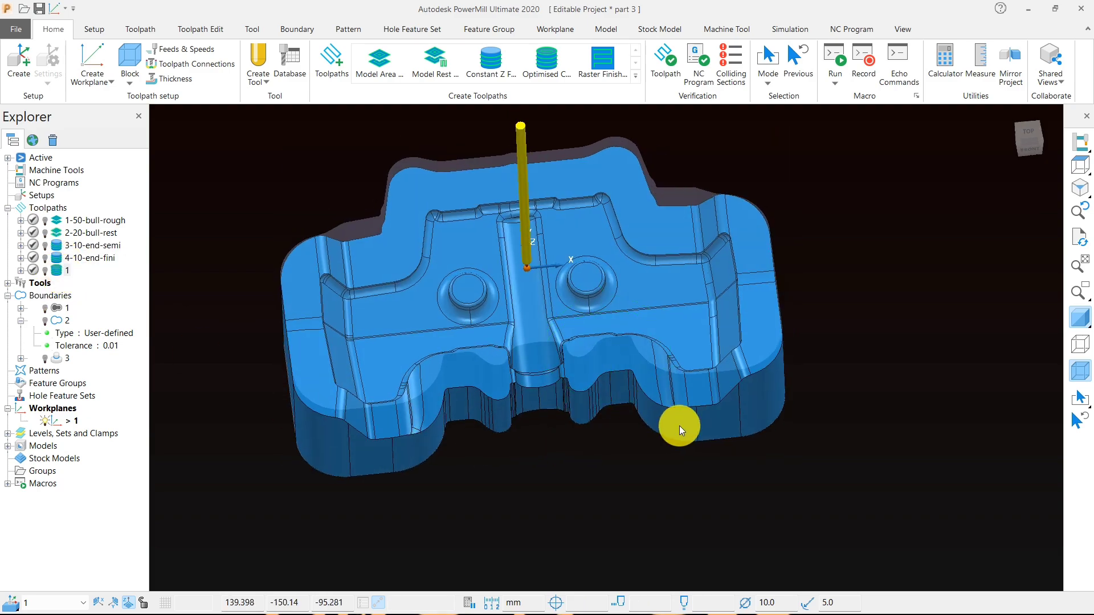
scroll(678, 423, down, 3)
scroll(619, 371, up, 3)
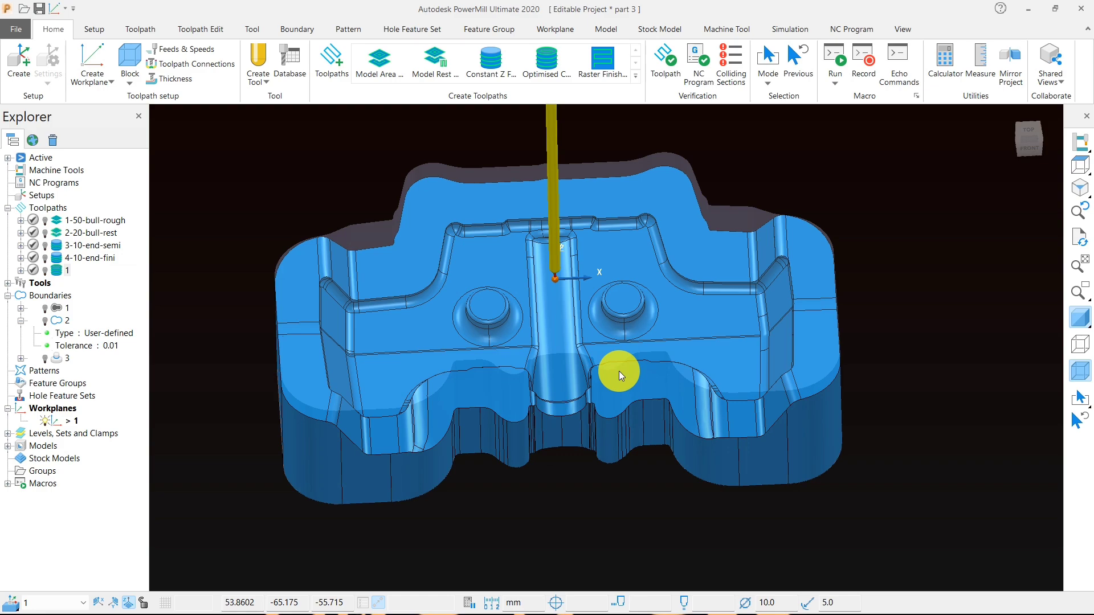